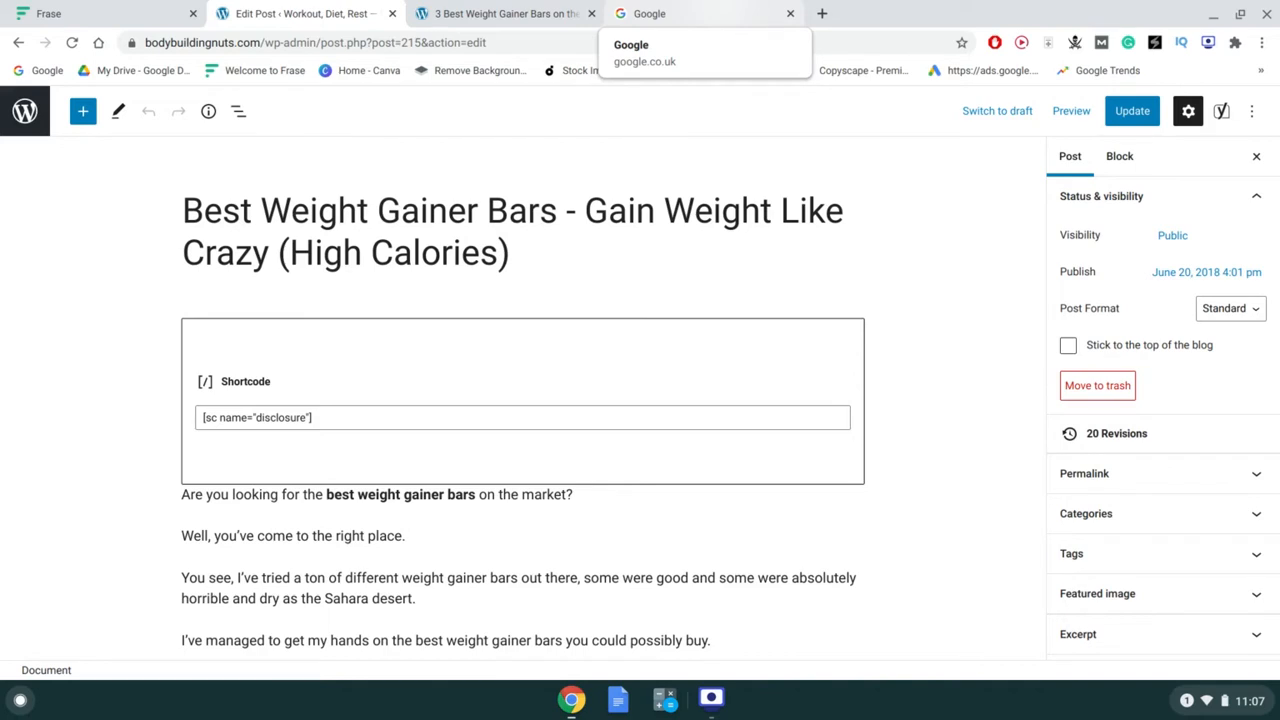
- Look up Google's search suggestions for "best weight", stepping through to "best weight gainer for teenager"
{"action": "left_click", "coordinate": [650, 14]}
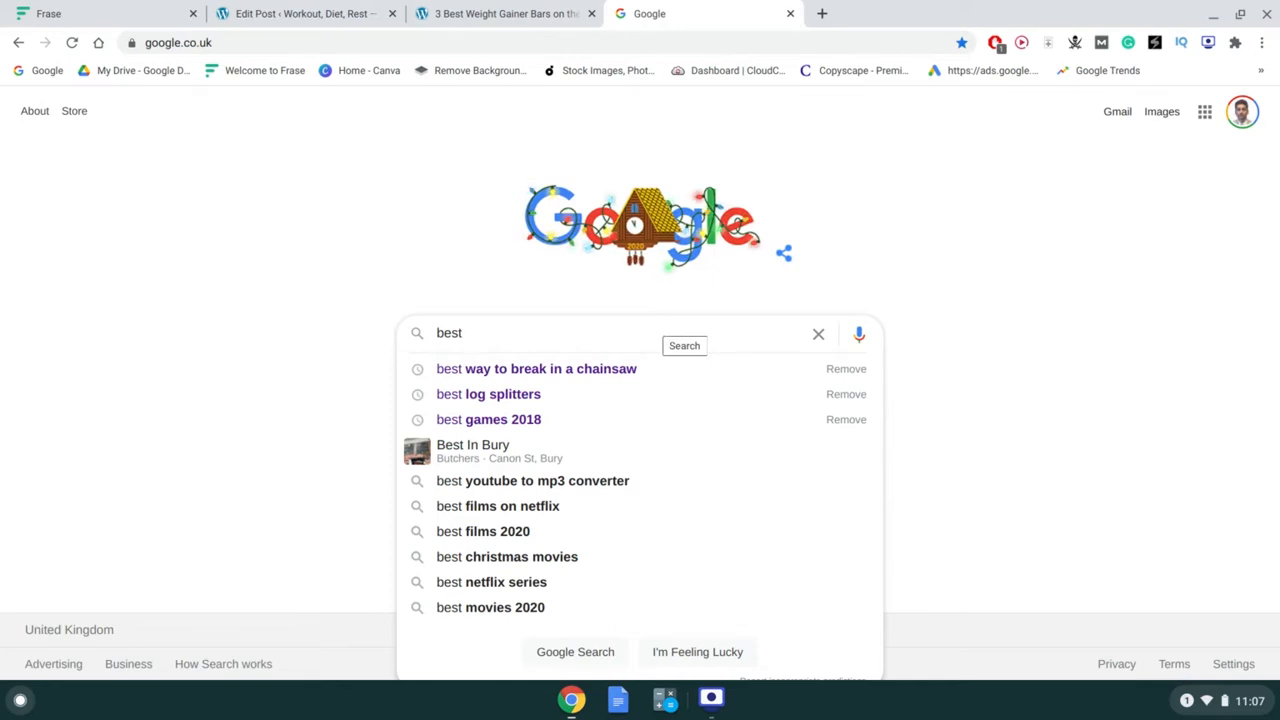
{"action": "type", "text": "weight"}
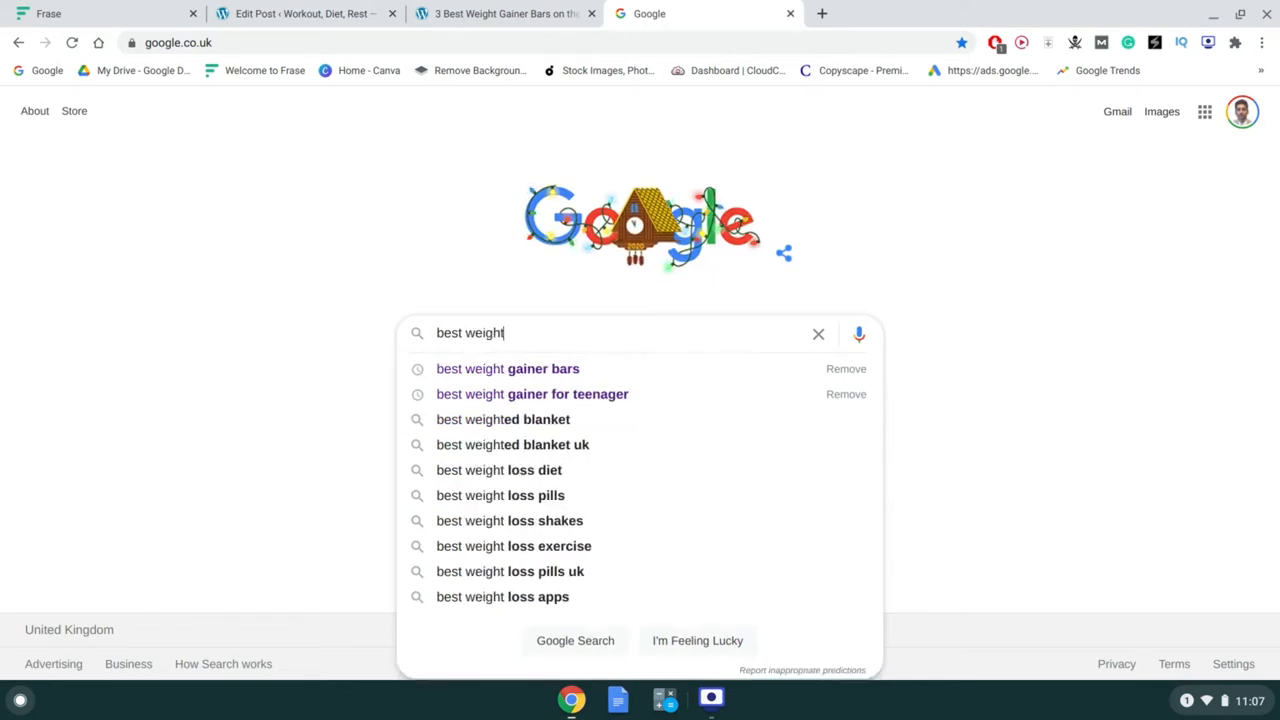
{"action": "key", "text": "Down"}
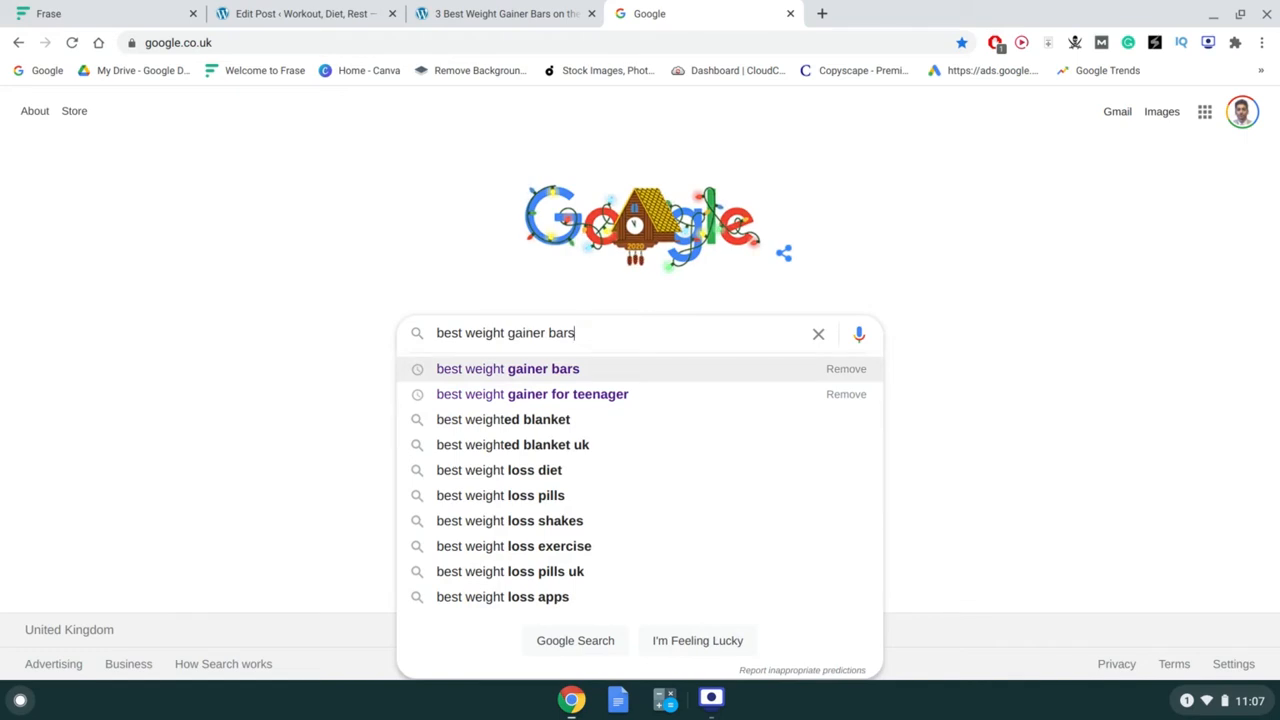
{"action": "key", "text": "Down"}
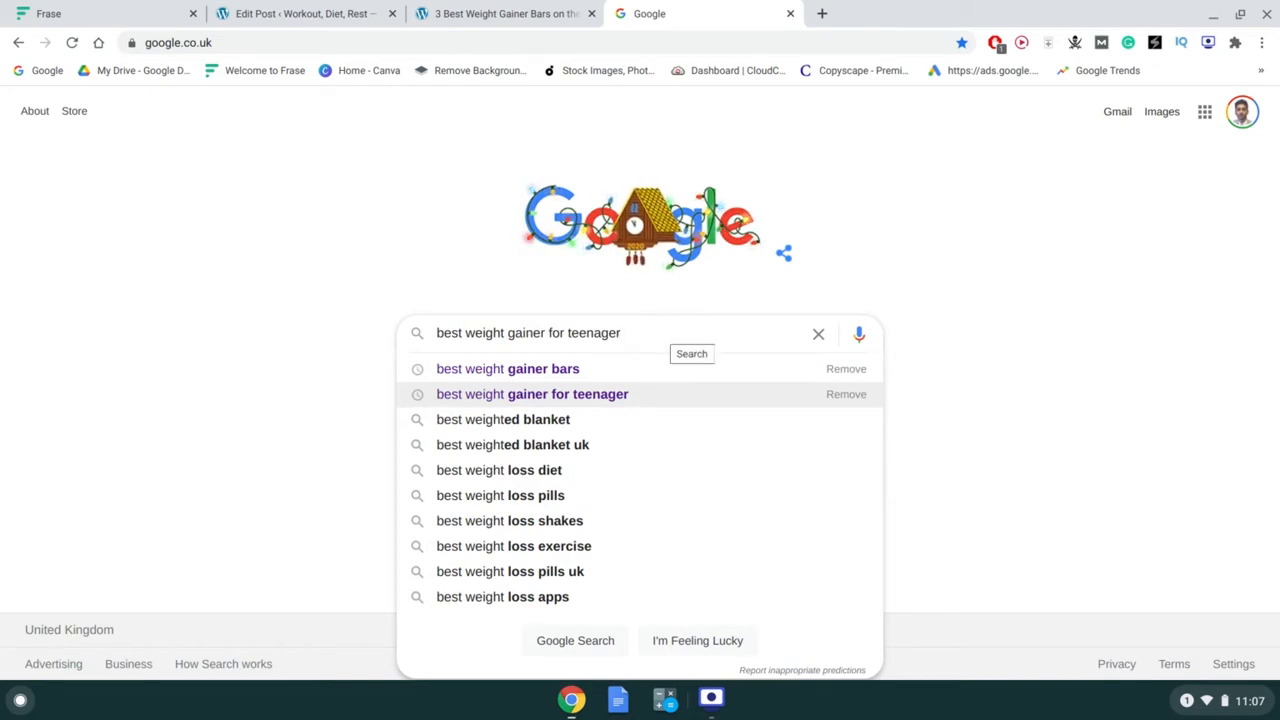
- Highlight the post title in the WordPress editor and on the preview page, and inspect the preview title's HTML heading element
{"action": "left_click", "coordinate": [276, 10]}
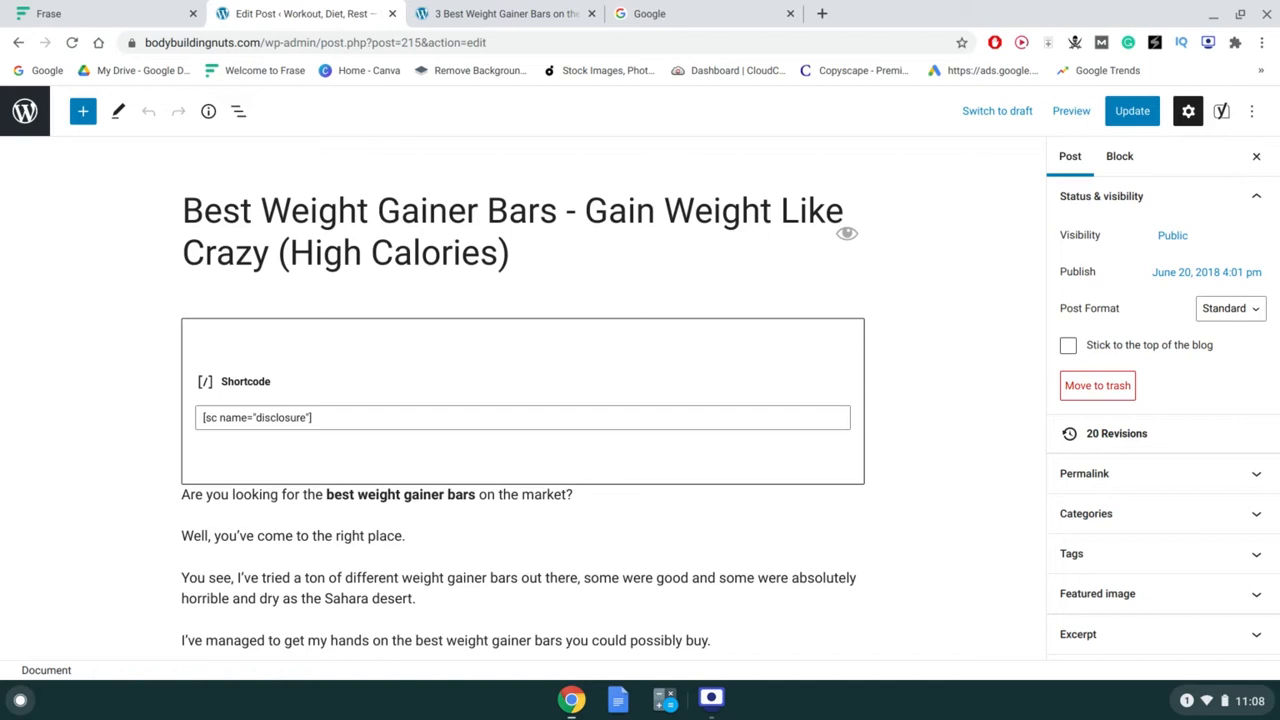
{"action": "triple_click", "coordinate": [397, 201]}
{"action": "left_click", "coordinate": [510, 8]}
{"action": "scroll", "coordinate": [361, 464], "scroll_direction": "down", "scroll_amount": 1}
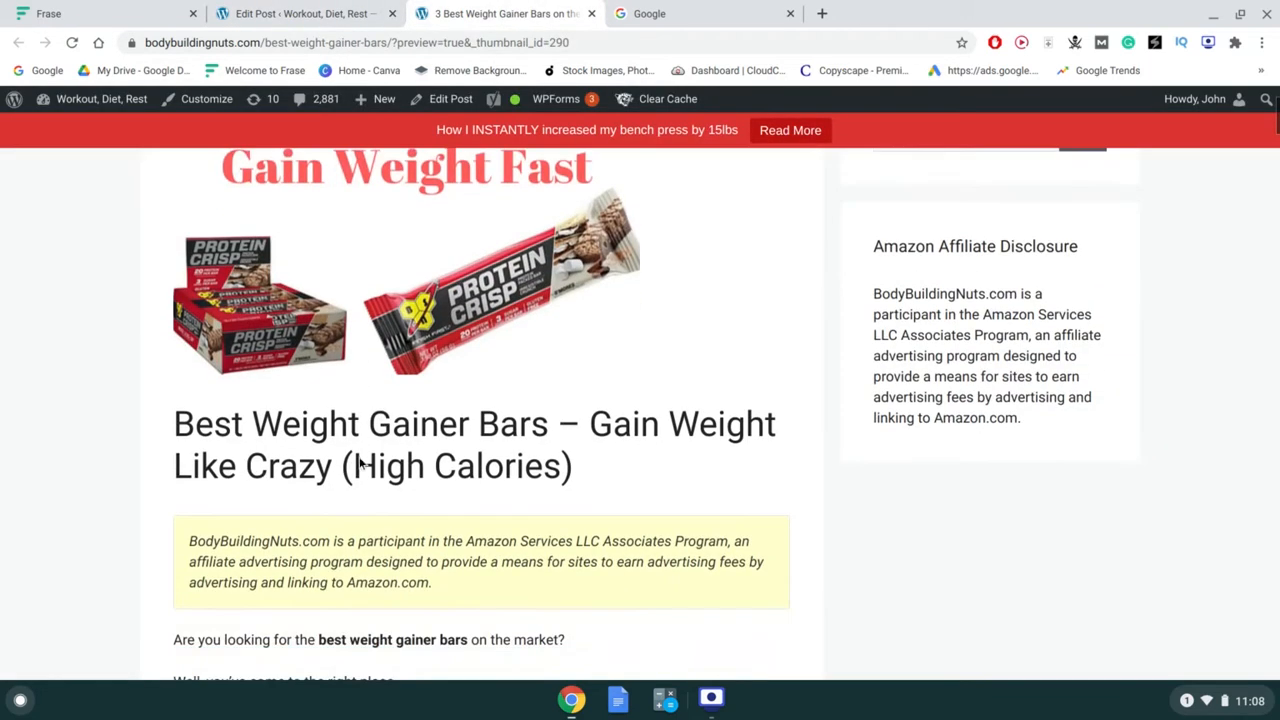
{"action": "triple_click", "coordinate": [357, 457]}
{"action": "right_click", "coordinate": [357, 455]}
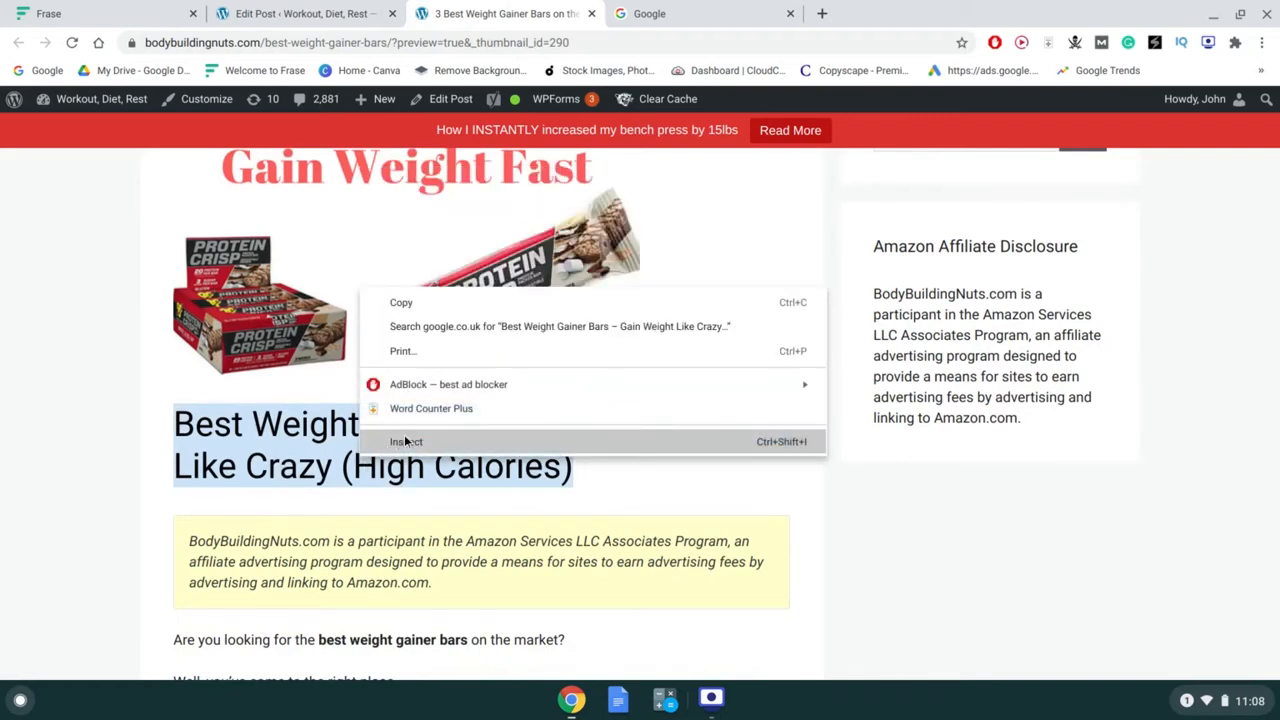
{"action": "key", "text": "Escape"}
{"action": "key", "text": "ctrl+shift+i"}
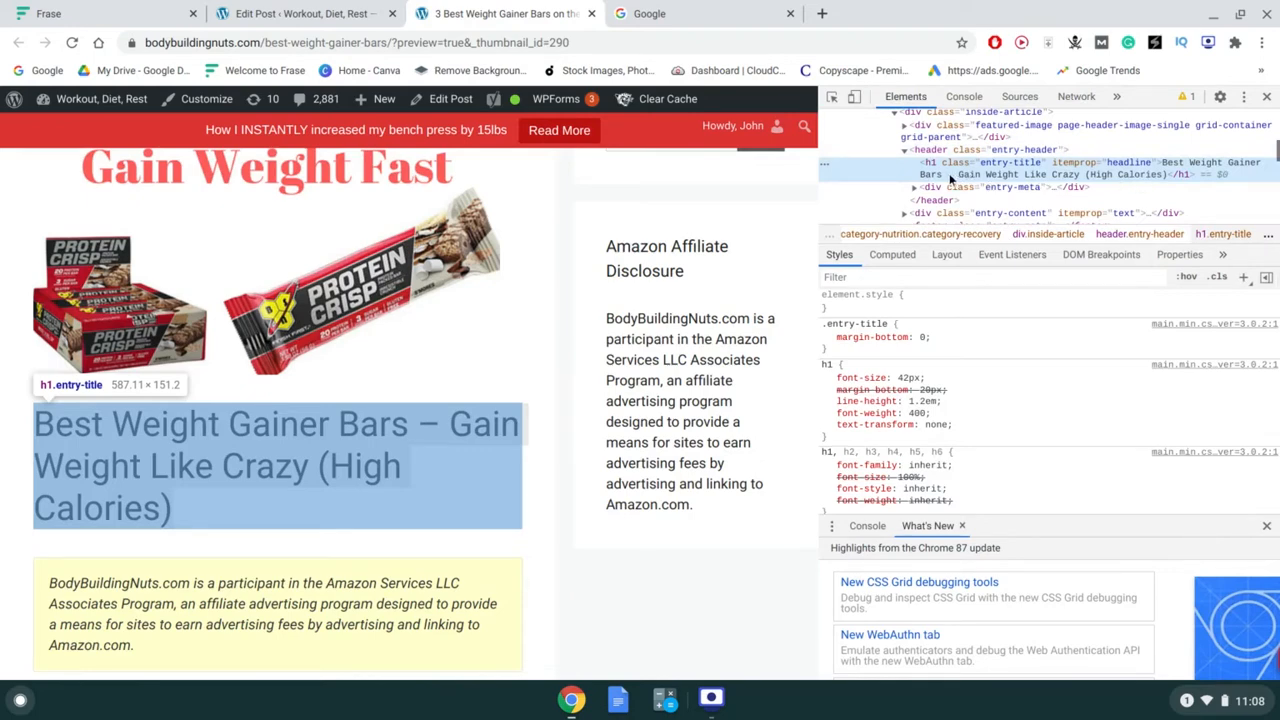
{"action": "left_click", "coordinate": [1267, 98]}
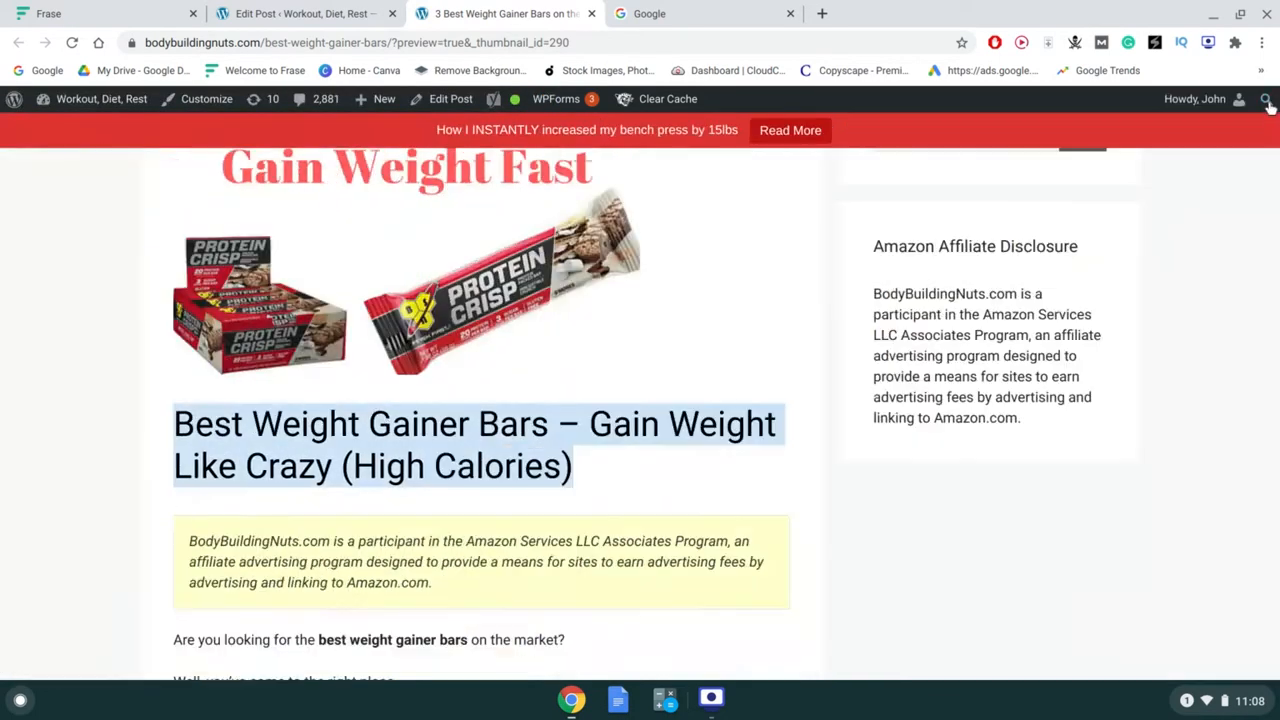
- Return to the post editor and open the Yoast SEO settings for the post
{"action": "left_click", "coordinate": [357, 10]}
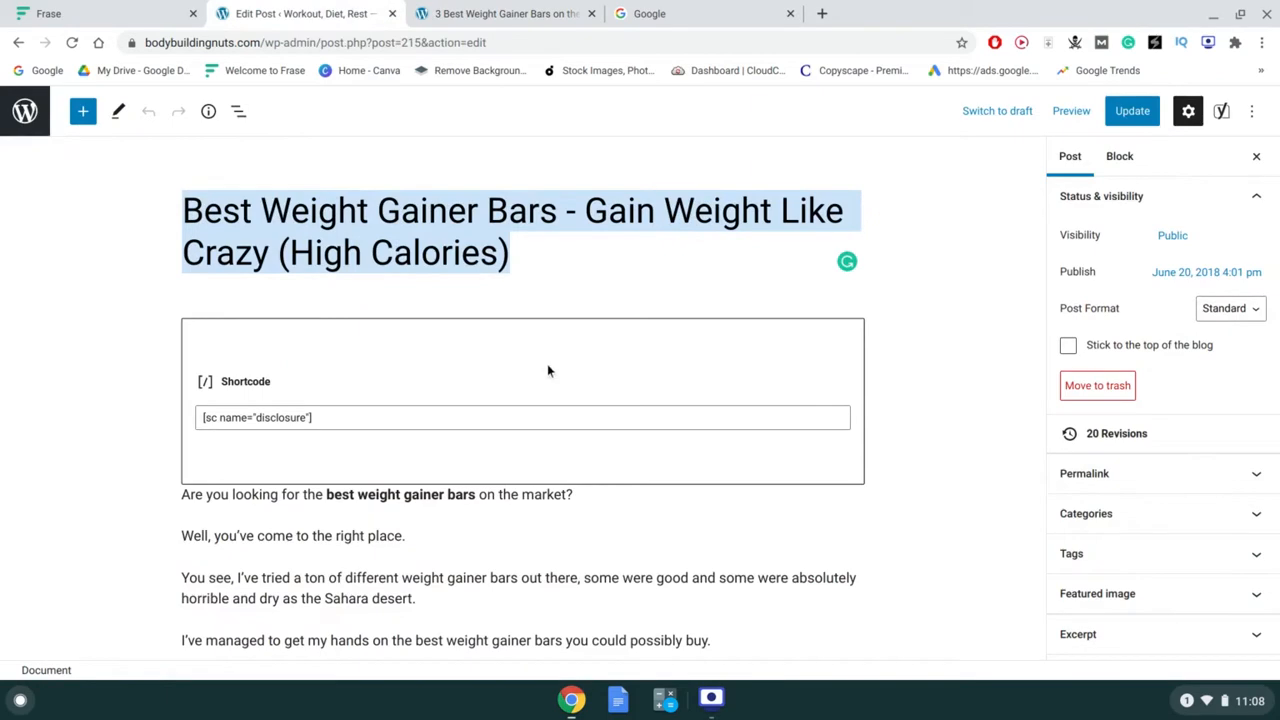
{"action": "scroll", "coordinate": [506, 229], "scroll_direction": "down", "scroll_amount": 10}
{"action": "scroll", "coordinate": [507, 229], "scroll_direction": "down", "scroll_amount": 10}
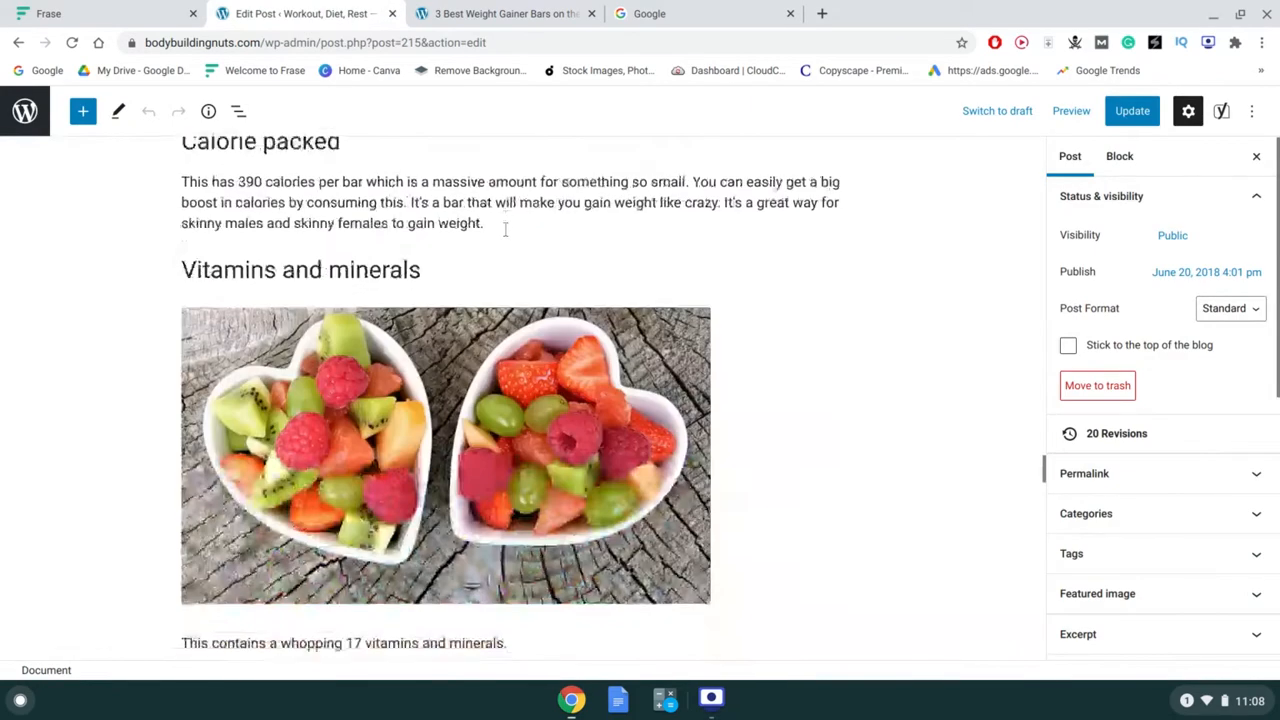
{"action": "left_click", "coordinate": [1255, 111]}
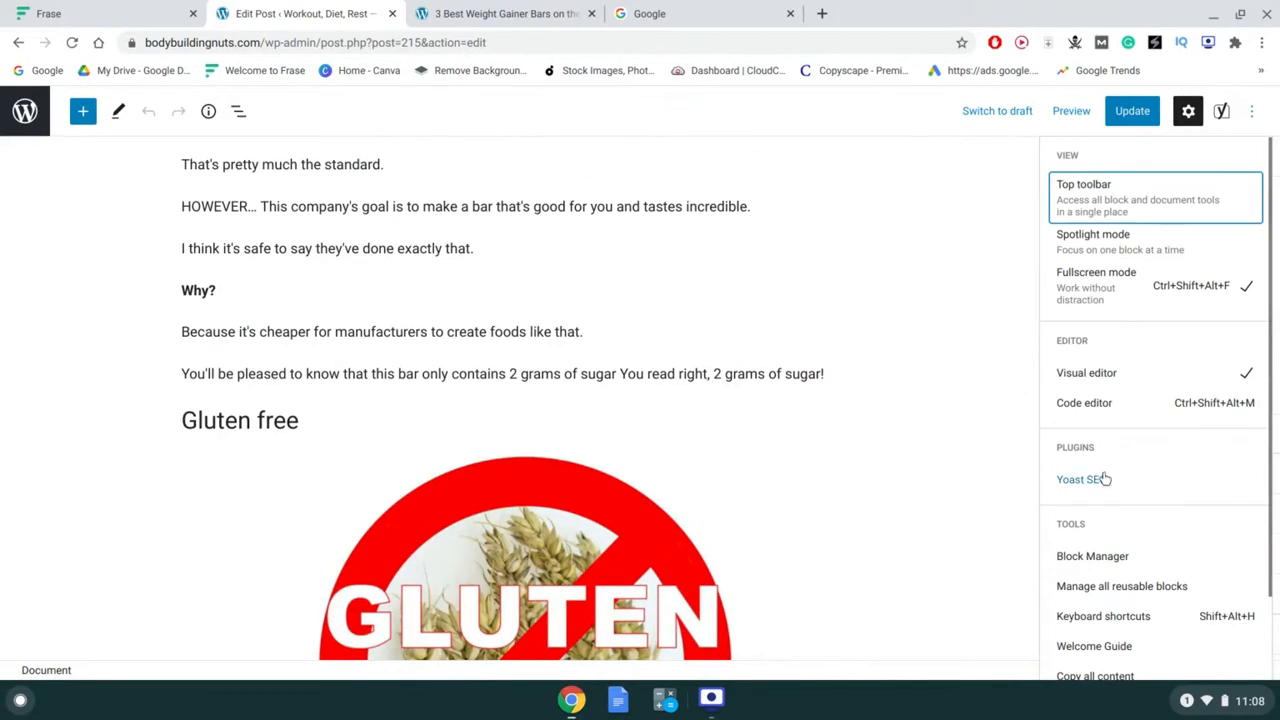
{"action": "left_click", "coordinate": [1080, 479]}
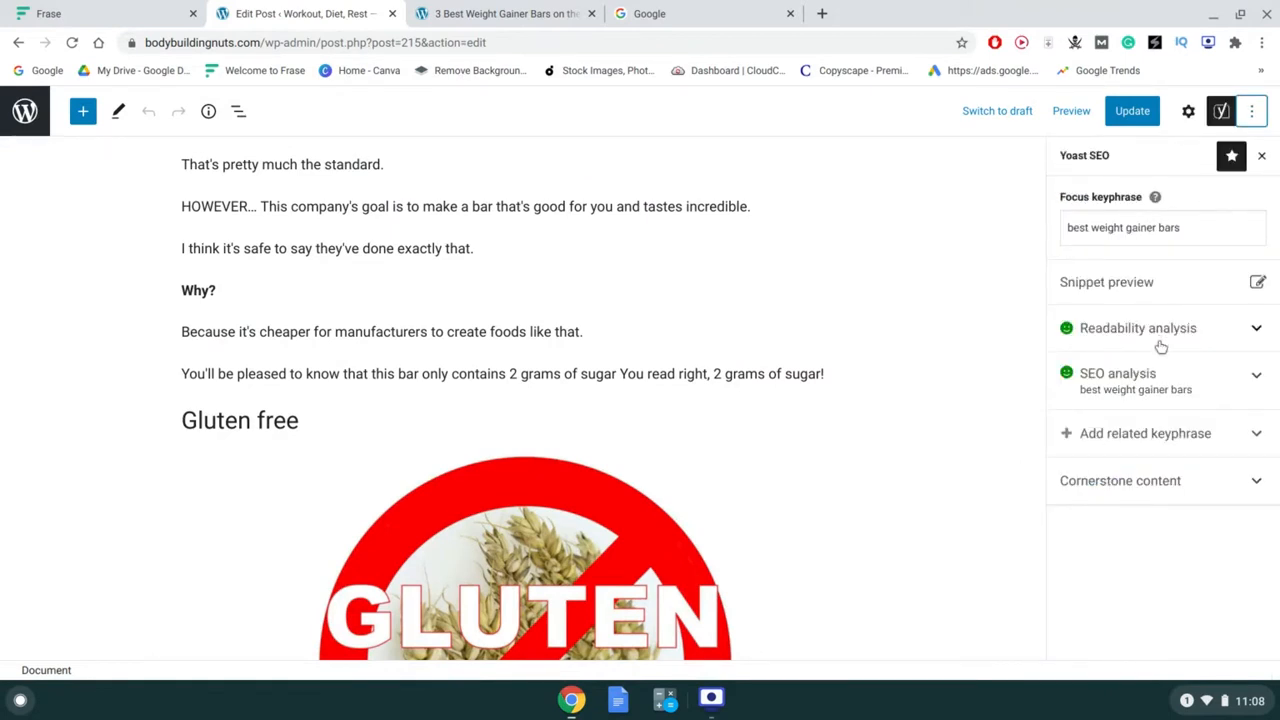
- Open the Yoast snippet editor below the post content to review the SEO title, slug and meta description
{"action": "scroll", "coordinate": [927, 357], "scroll_direction": "down", "scroll_amount": 4}
{"action": "scroll", "coordinate": [927, 357], "scroll_direction": "down", "scroll_amount": 15}
{"action": "scroll", "coordinate": [927, 357], "scroll_direction": "up", "scroll_amount": 10}
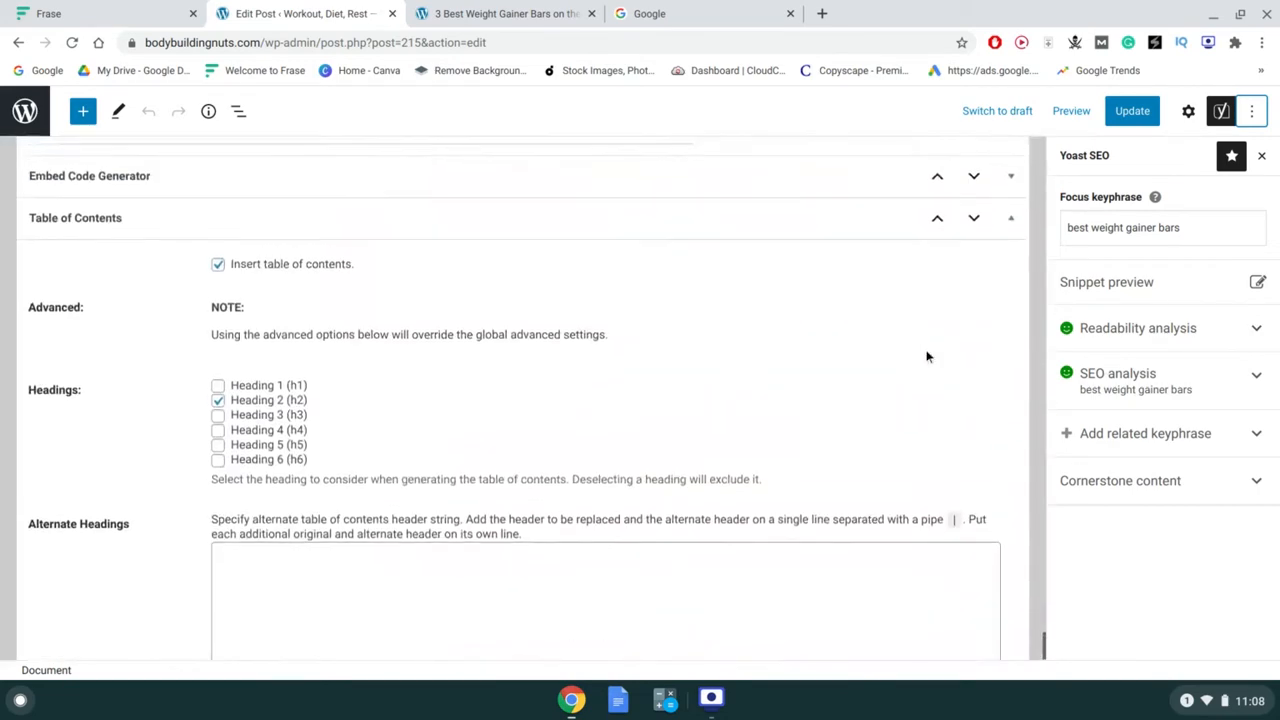
{"action": "scroll", "coordinate": [927, 357], "scroll_direction": "down", "scroll_amount": 3}
{"action": "scroll", "coordinate": [526, 393], "scroll_direction": "up", "scroll_amount": 2}
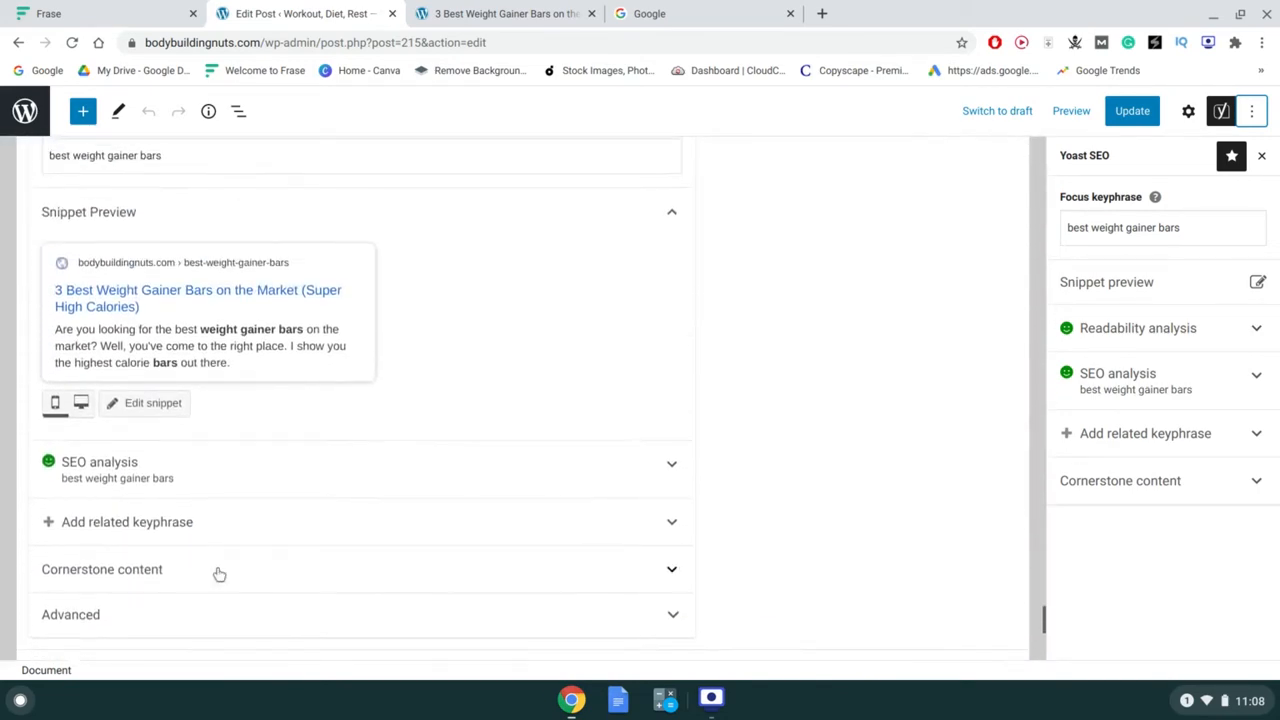
{"action": "left_click", "coordinate": [146, 403]}
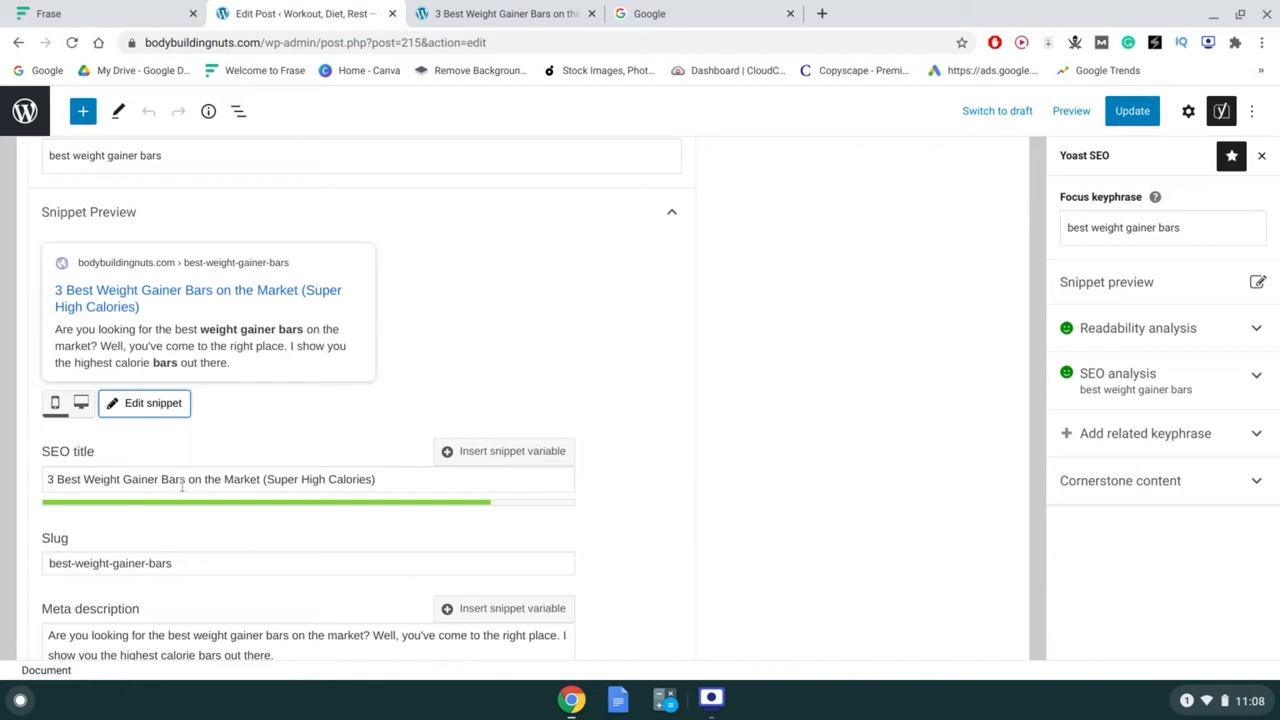
{"action": "left_click", "coordinate": [146, 403]}
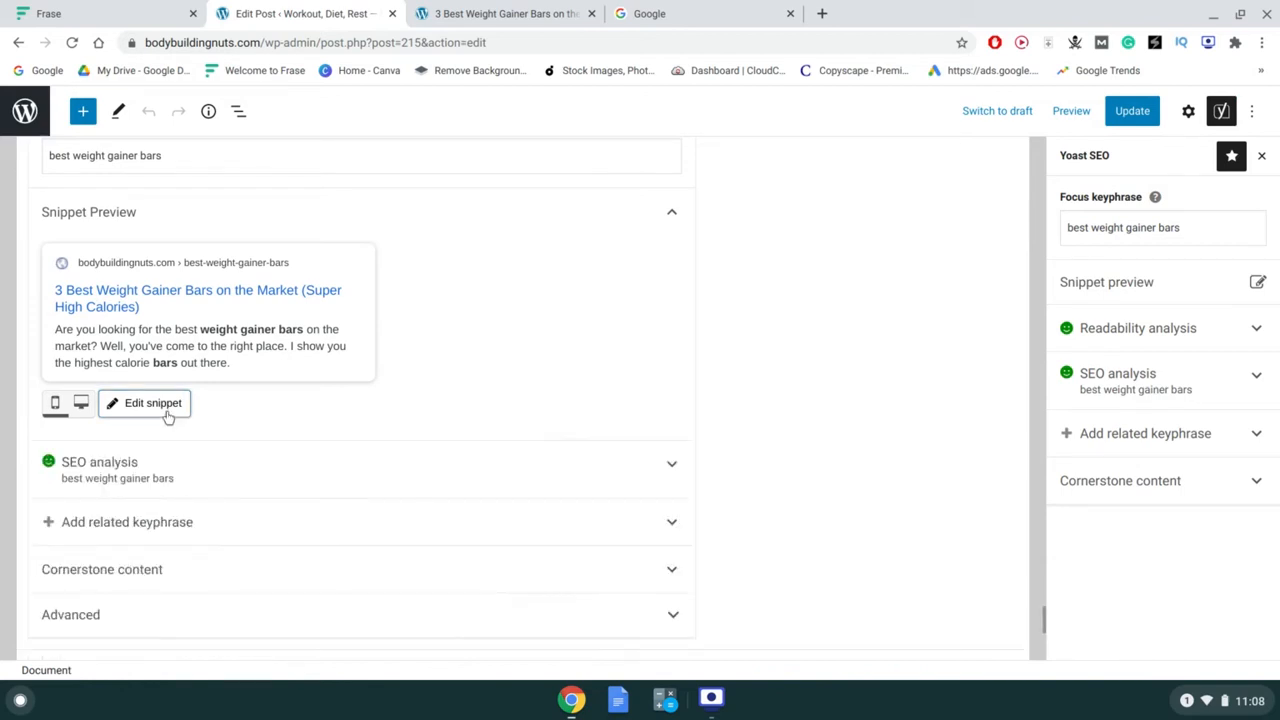
{"action": "left_click", "coordinate": [167, 415]}
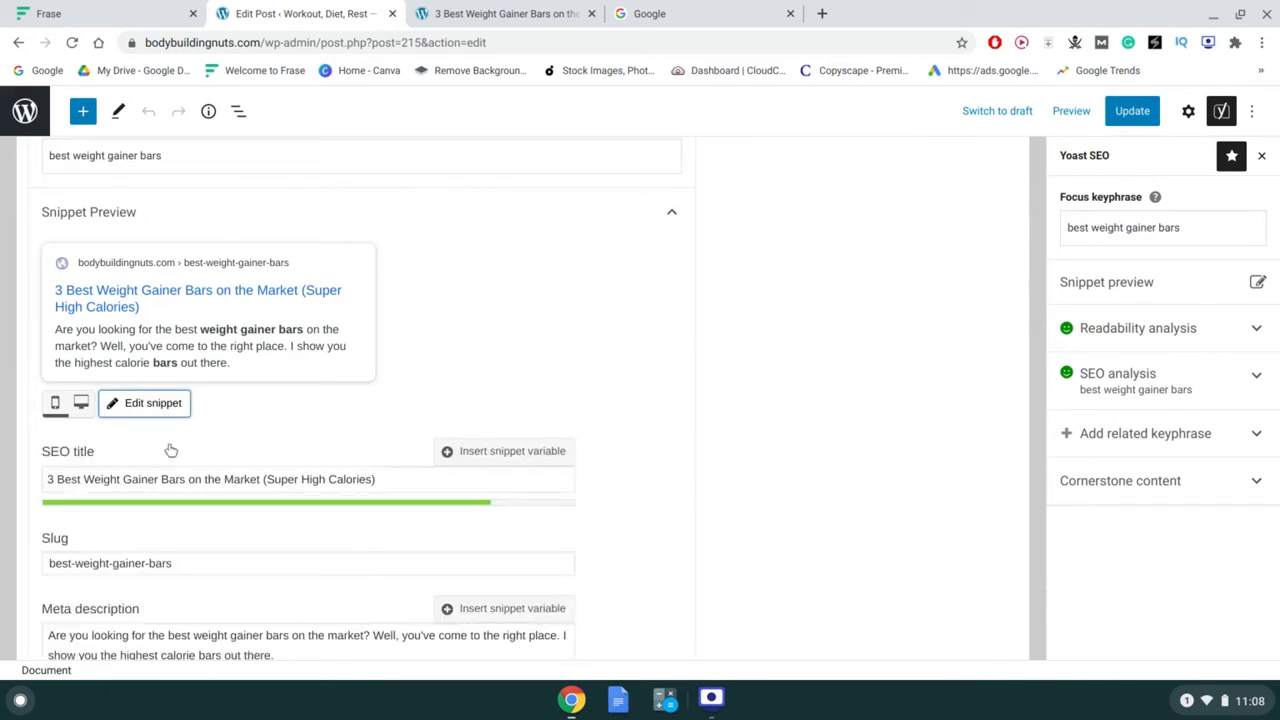
{"action": "scroll", "coordinate": [170, 452], "scroll_direction": "down", "scroll_amount": 2}
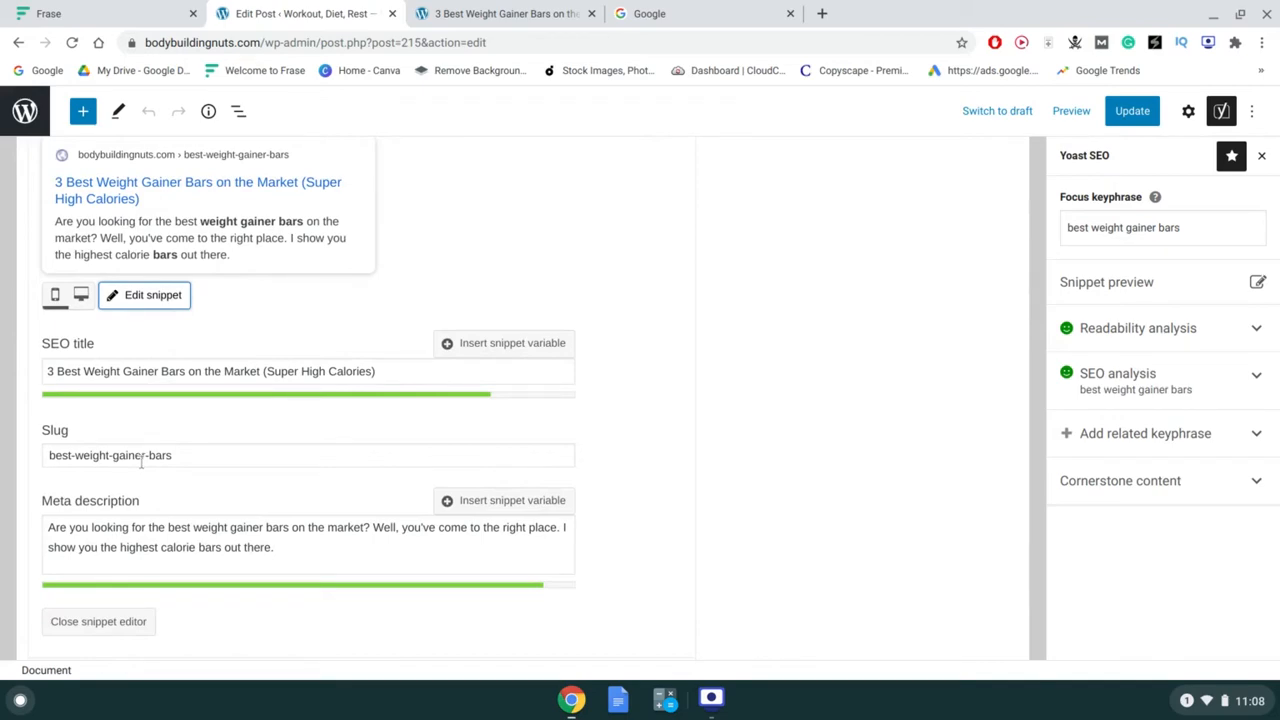
- Review the post's introduction for use of the keyphrase, highlighting the opening sentence that contains "best weight gainer bars"
{"action": "scroll", "coordinate": [744, 315], "scroll_direction": "up", "scroll_amount": 20}
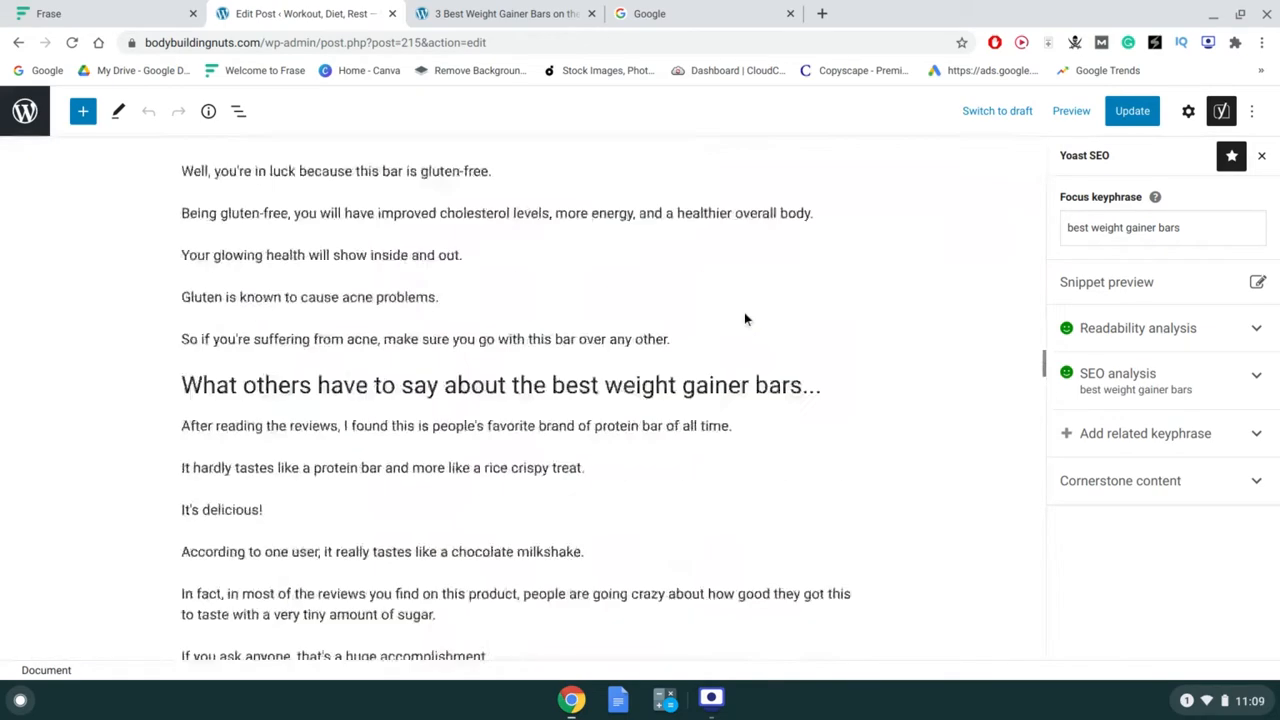
{"action": "scroll", "coordinate": [744, 318], "scroll_direction": "down", "scroll_amount": 2}
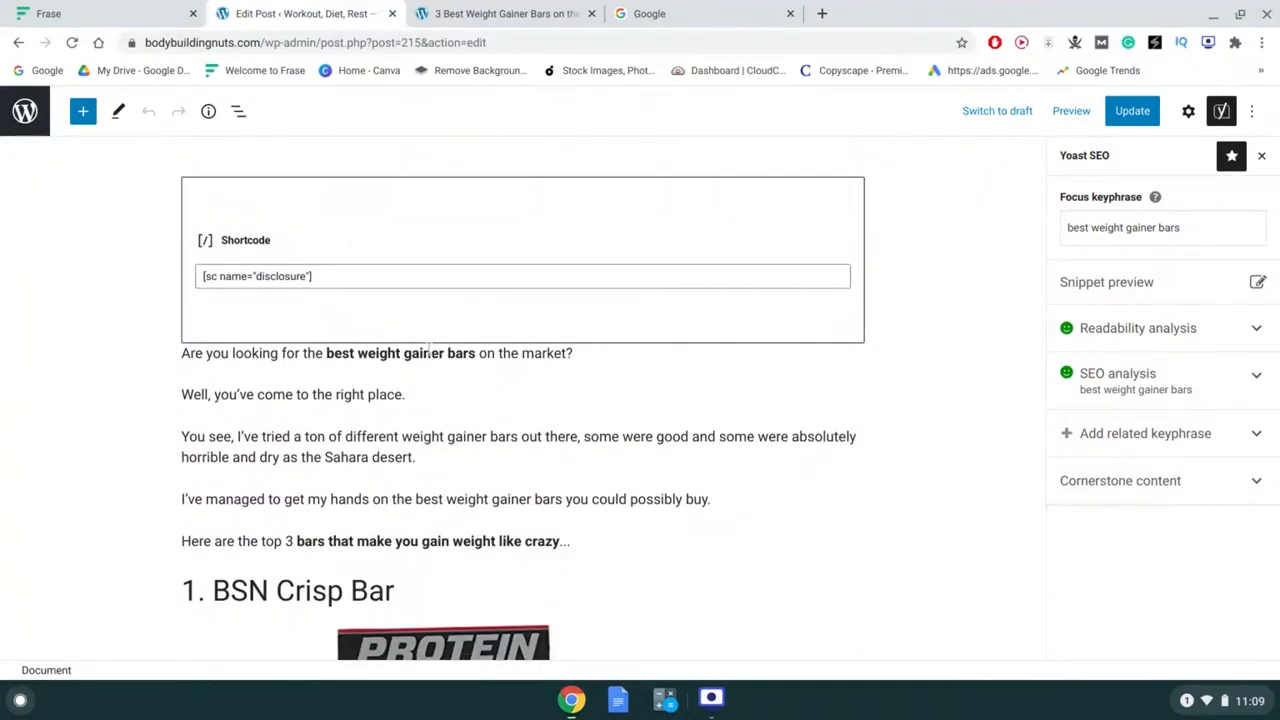
{"action": "triple_click", "coordinate": [351, 353]}
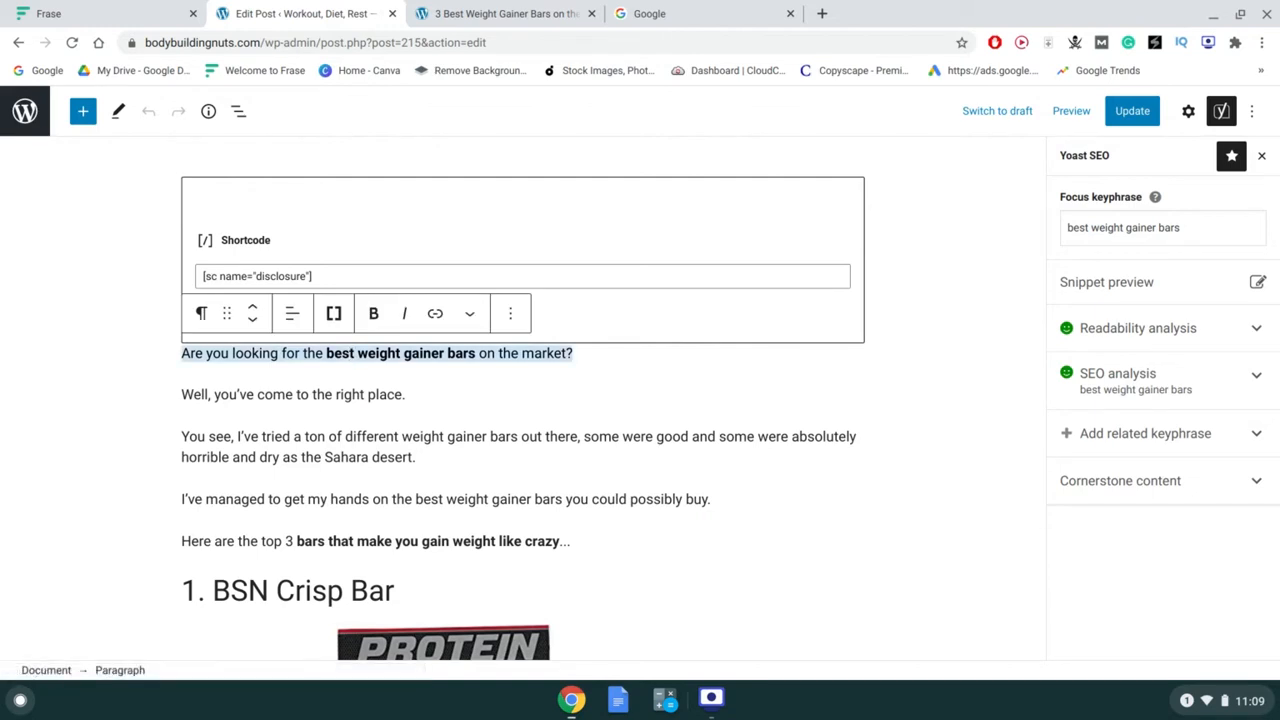
{"action": "triple_click", "coordinate": [345, 355]}
{"action": "scroll", "coordinate": [613, 400], "scroll_direction": "down", "scroll_amount": 5}
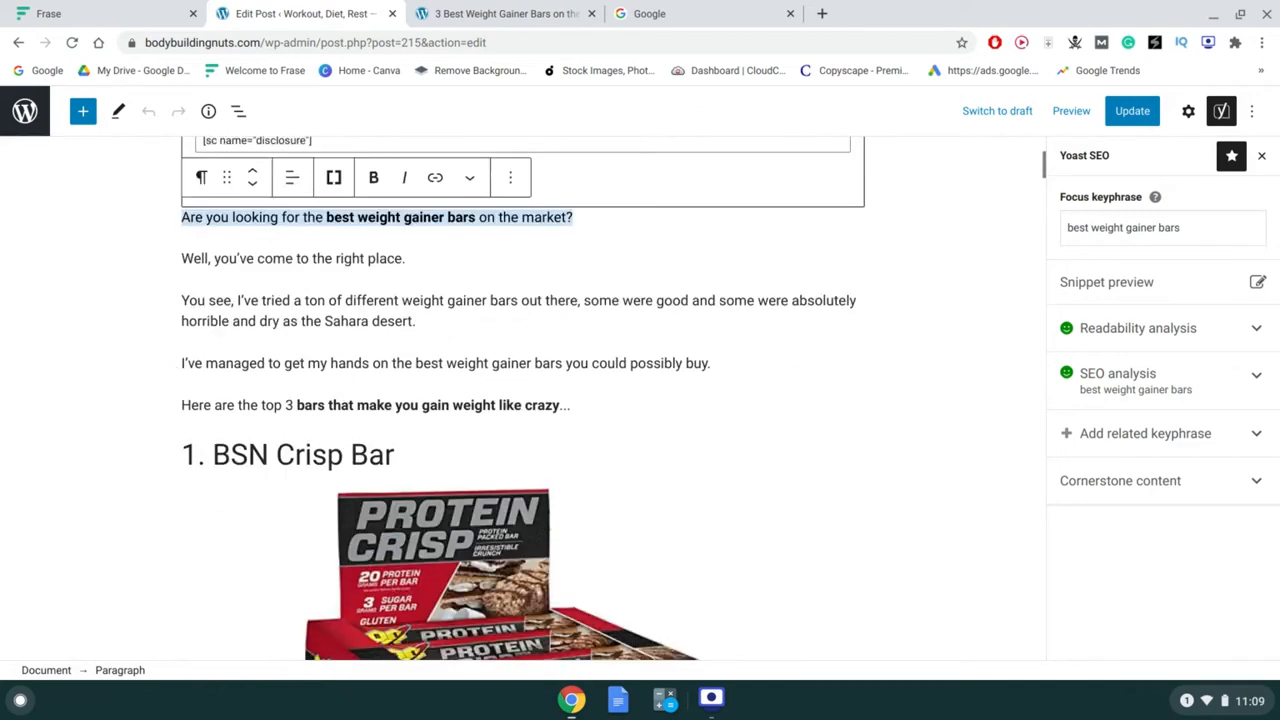
{"action": "scroll", "coordinate": [522, 400], "scroll_direction": "down", "scroll_amount": 3}
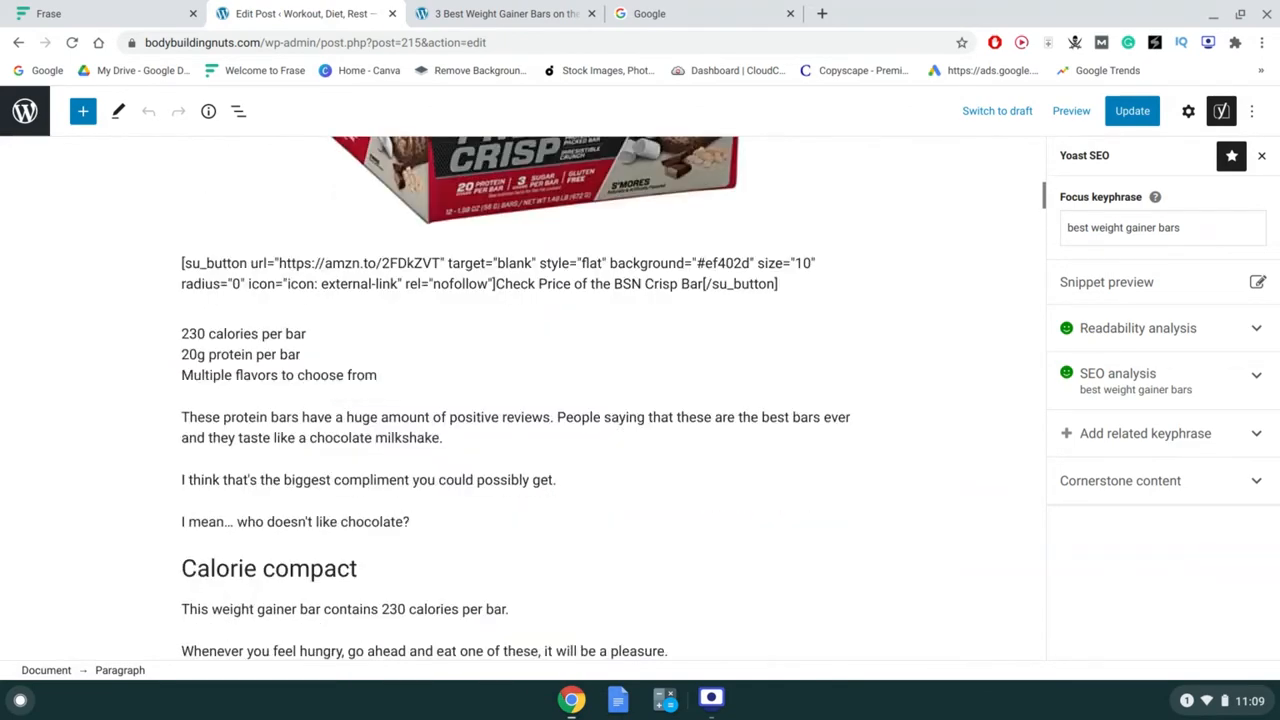
{"action": "scroll", "coordinate": [522, 400], "scroll_direction": "up", "scroll_amount": 9}
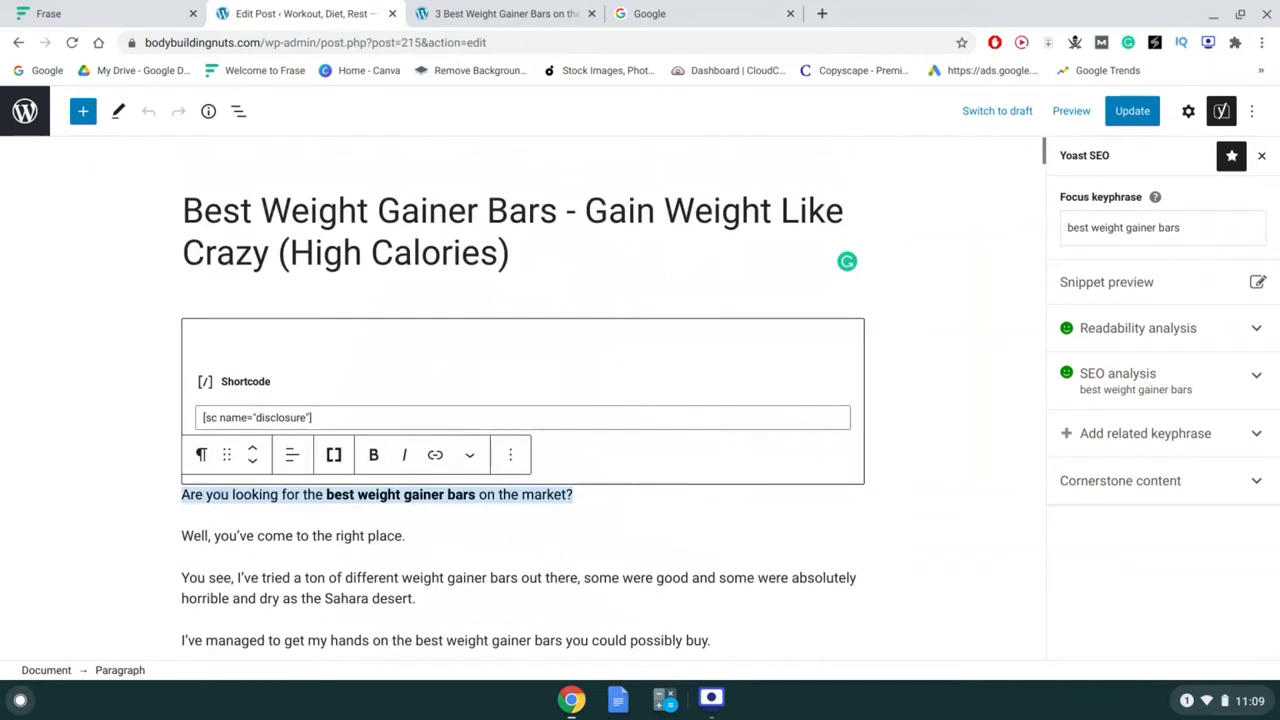
{"action": "left_click", "coordinate": [315, 535]}
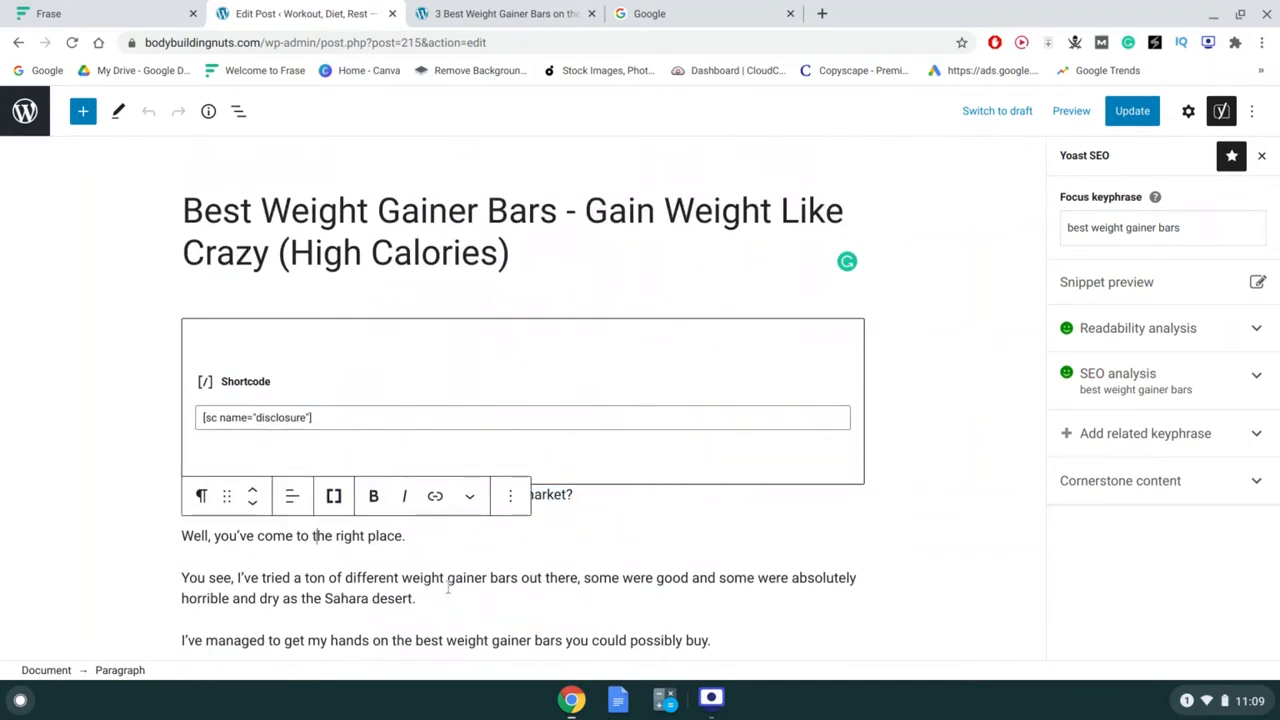
{"action": "left_click", "coordinate": [448, 589]}
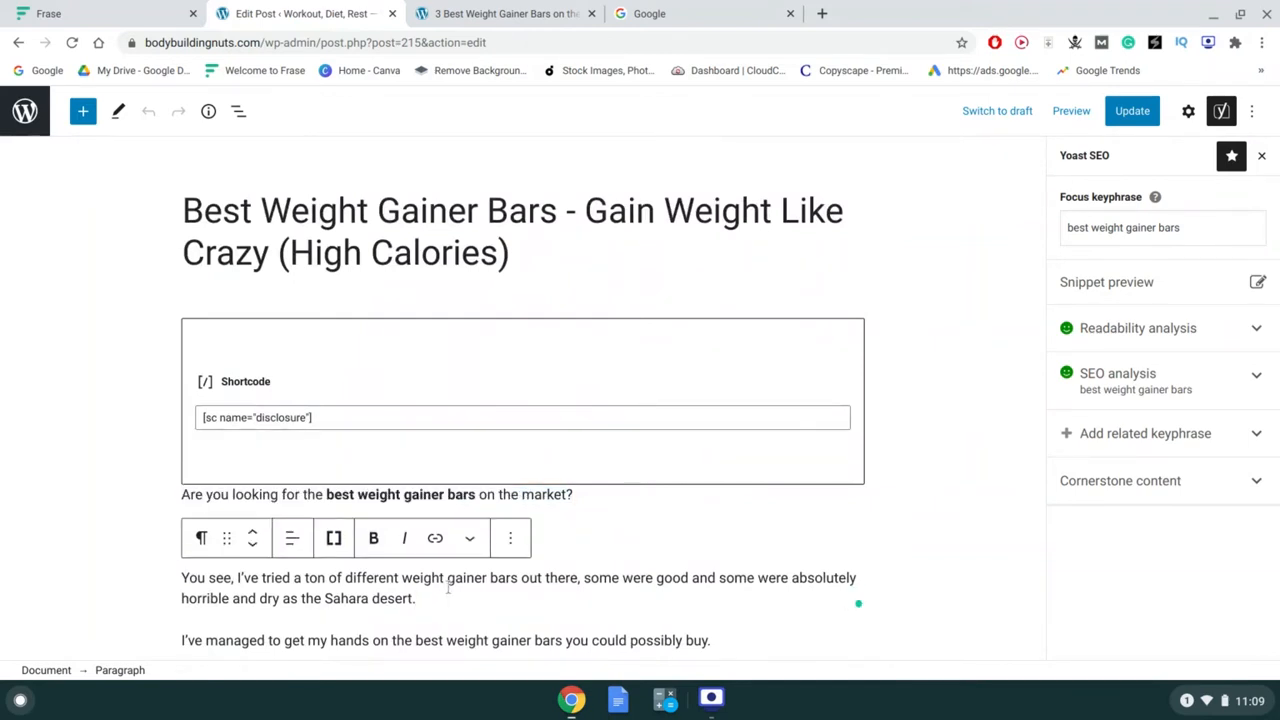
- Copy "Best Weight Gainer Bars" from the post title and search Google for it
{"action": "double_click", "coordinate": [232, 208]}
{"action": "left_click_drag", "start_coordinate": [232, 208], "coordinate": [486, 226]}
{"action": "key", "text": "ctrl+c"}
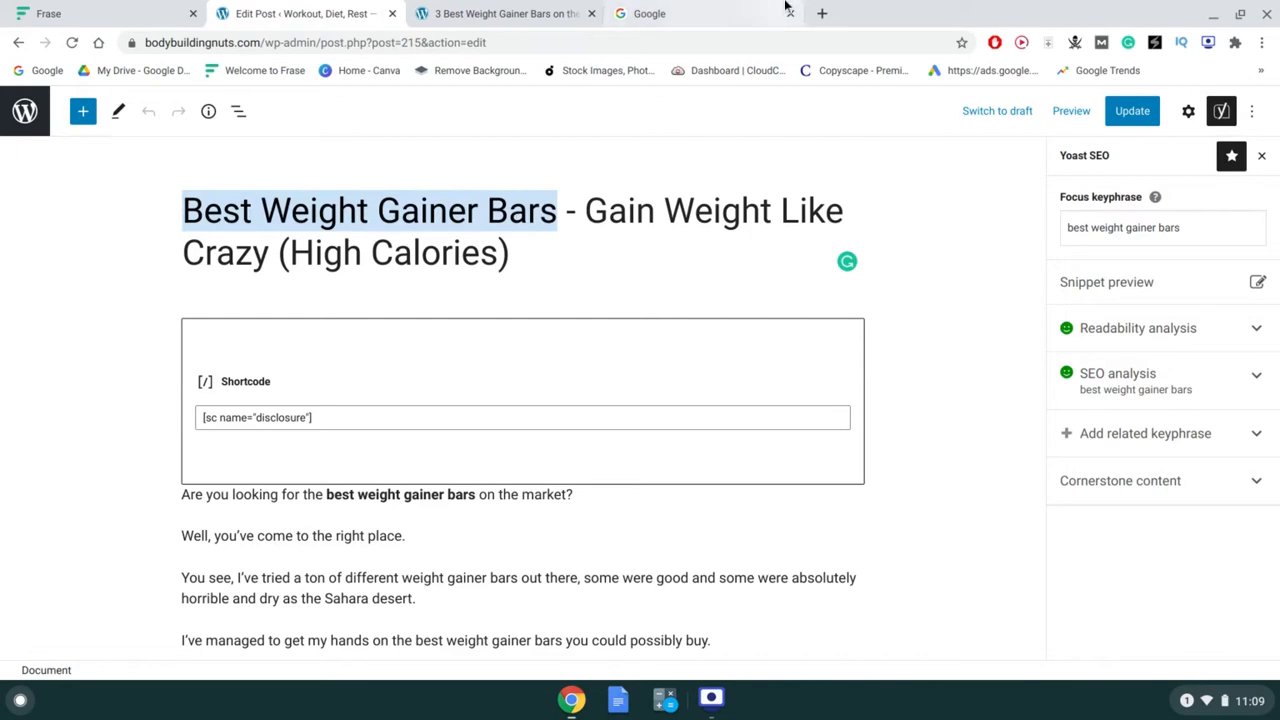
{"action": "left_click", "coordinate": [749, 20]}
{"action": "double_click", "coordinate": [636, 331]}
{"action": "key", "text": "ctrl+a"}
{"action": "key", "text": "ctrl+v"}
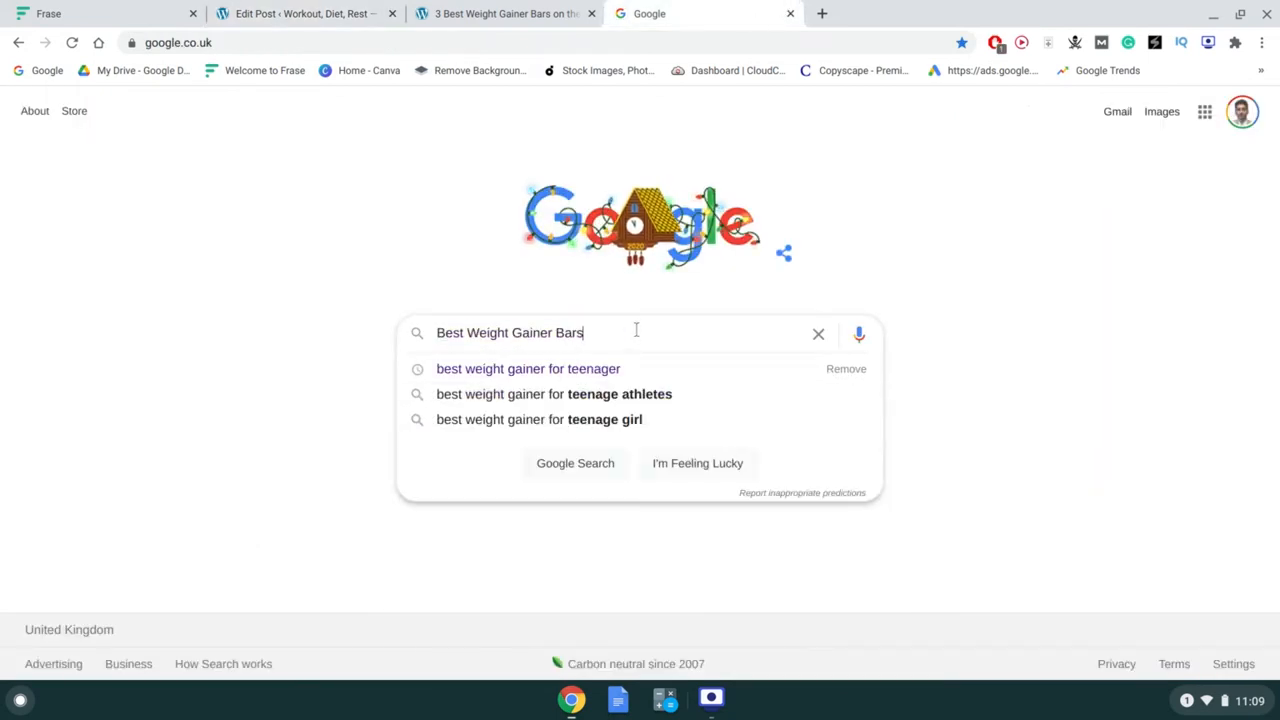
{"action": "key", "text": "Return"}
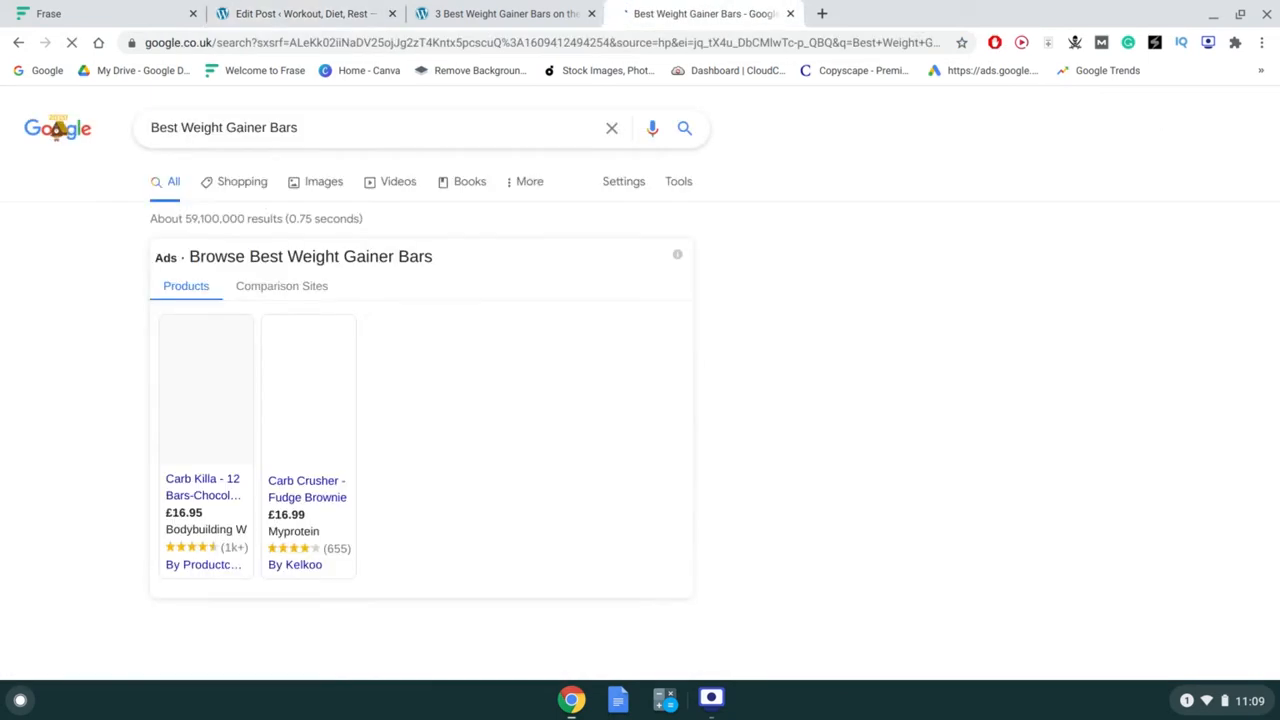
- Examine the featured snippet and the People also ask questions in the Google results, with a brief look back at the post preview
{"action": "scroll", "coordinate": [663, 423], "scroll_direction": "down", "scroll_amount": 5}
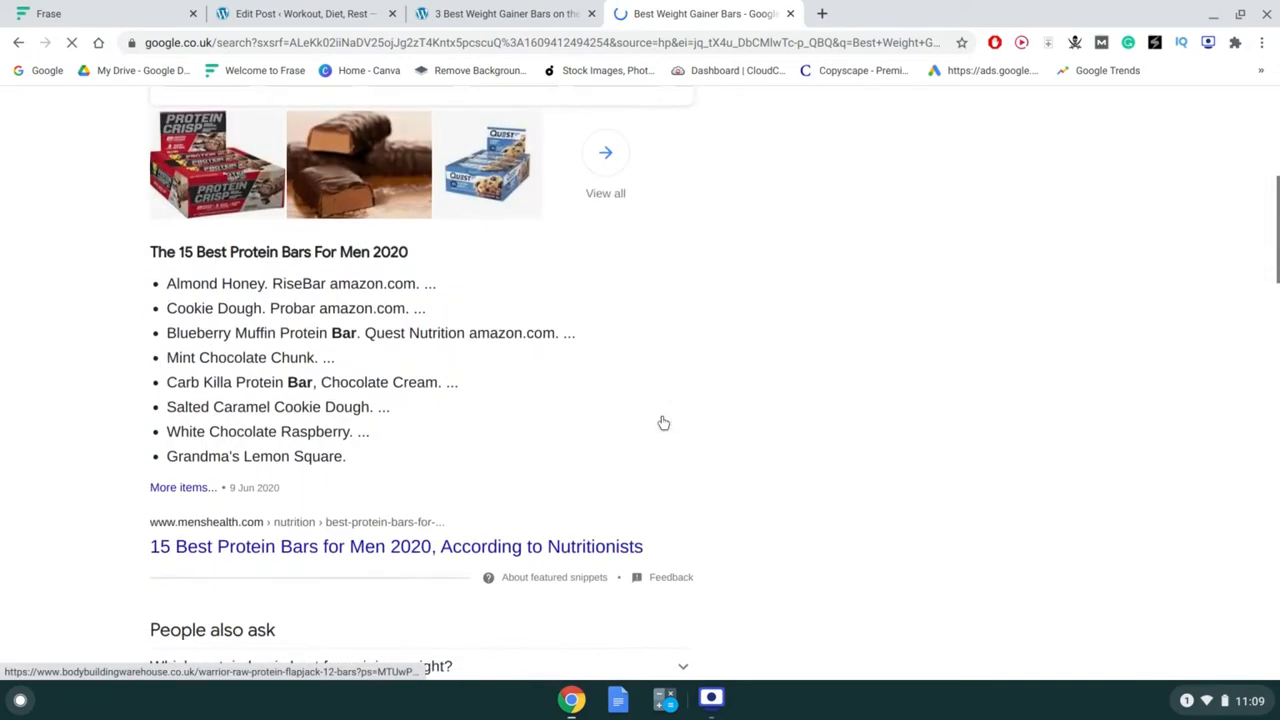
{"action": "scroll", "coordinate": [663, 423], "scroll_direction": "down", "scroll_amount": 4}
{"action": "scroll", "coordinate": [394, 357], "scroll_direction": "up", "scroll_amount": 3}
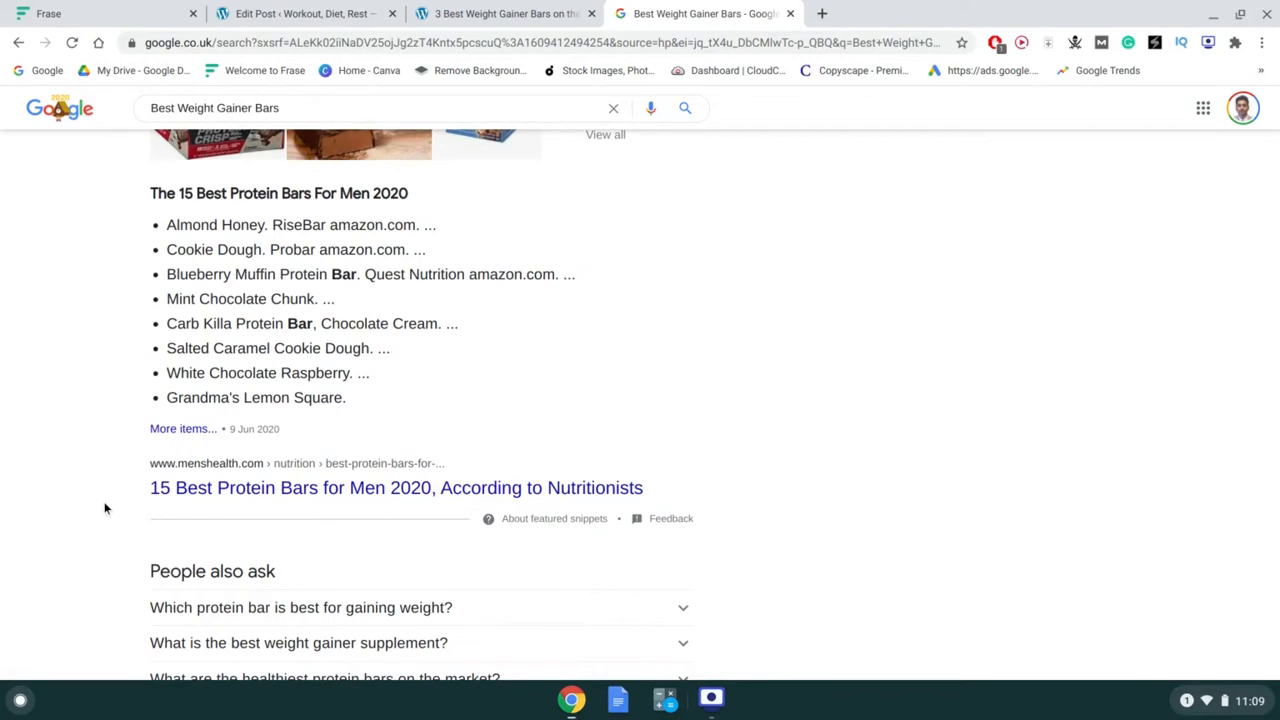
{"action": "left_click", "coordinate": [455, 9]}
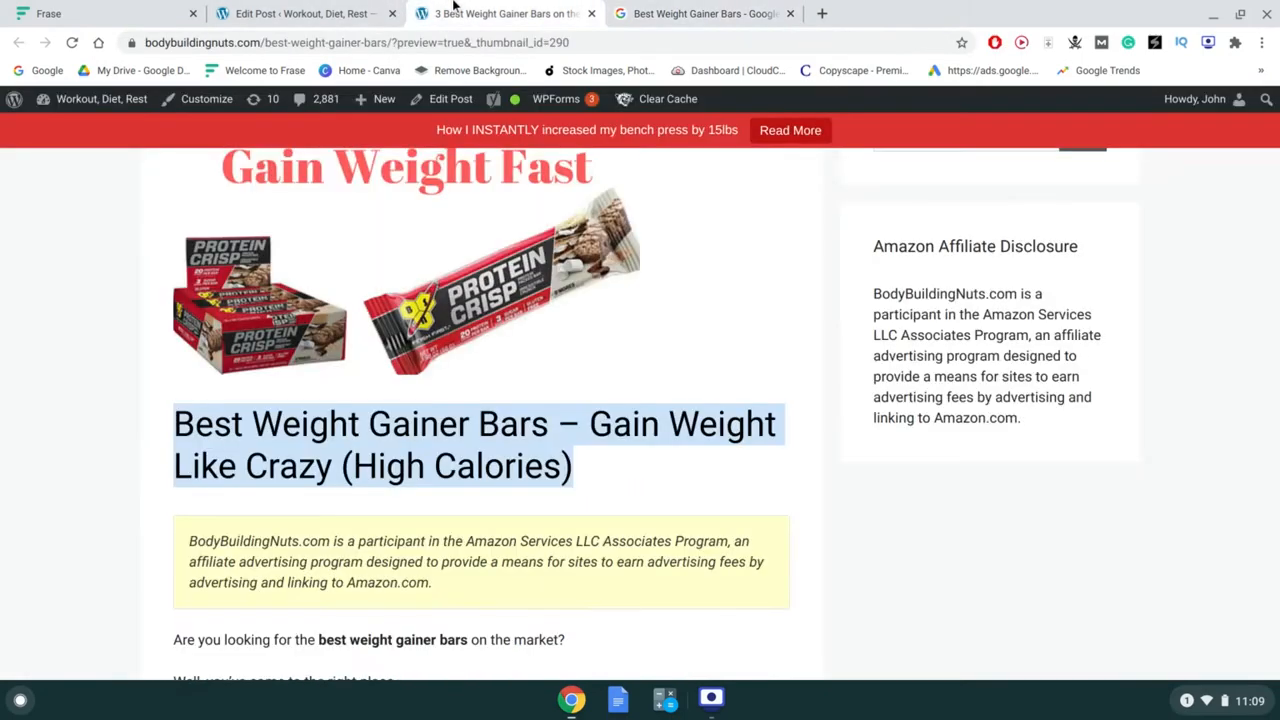
{"action": "left_click", "coordinate": [668, 8]}
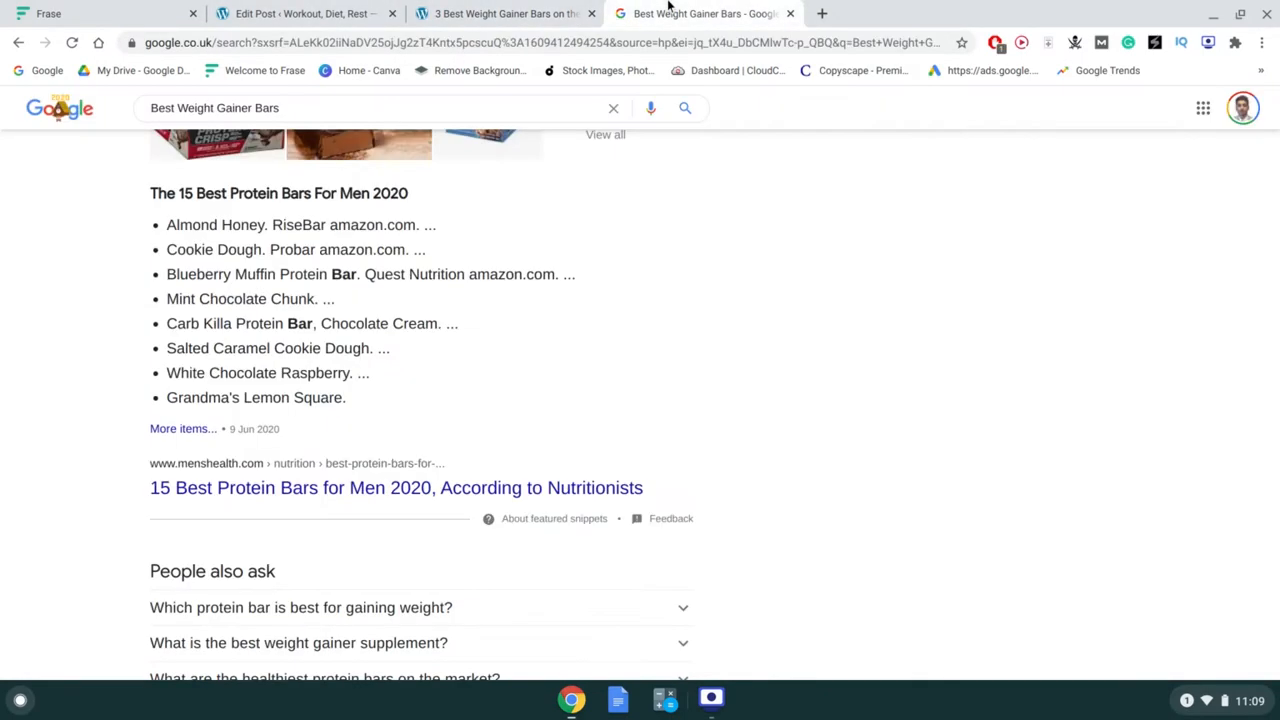
{"action": "scroll", "coordinate": [423, 377], "scroll_direction": "down", "scroll_amount": 3}
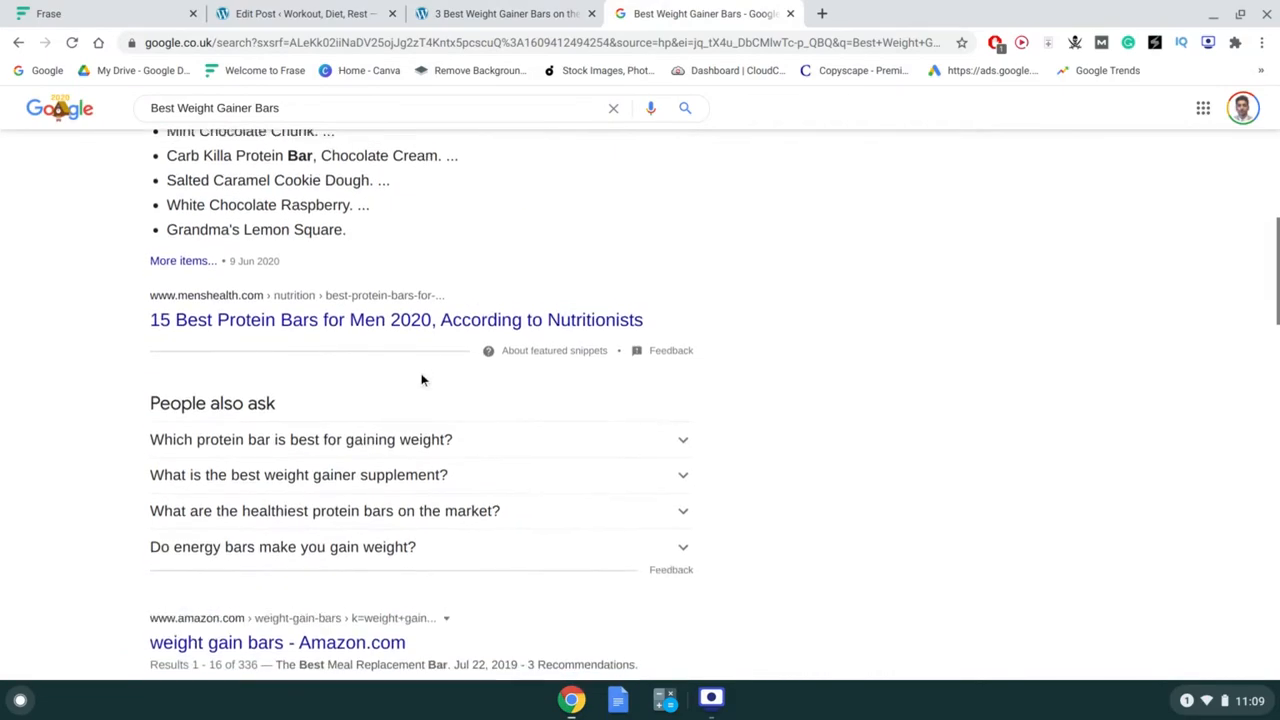
- Switch back to the WordPress editor and review the post's body from the introduction down to the section on what others say about the bars
{"action": "scroll", "coordinate": [421, 379], "scroll_direction": "up", "scroll_amount": 3}
{"action": "left_click", "coordinate": [300, 13]}
{"action": "scroll", "coordinate": [460, 211], "scroll_direction": "down", "scroll_amount": 5}
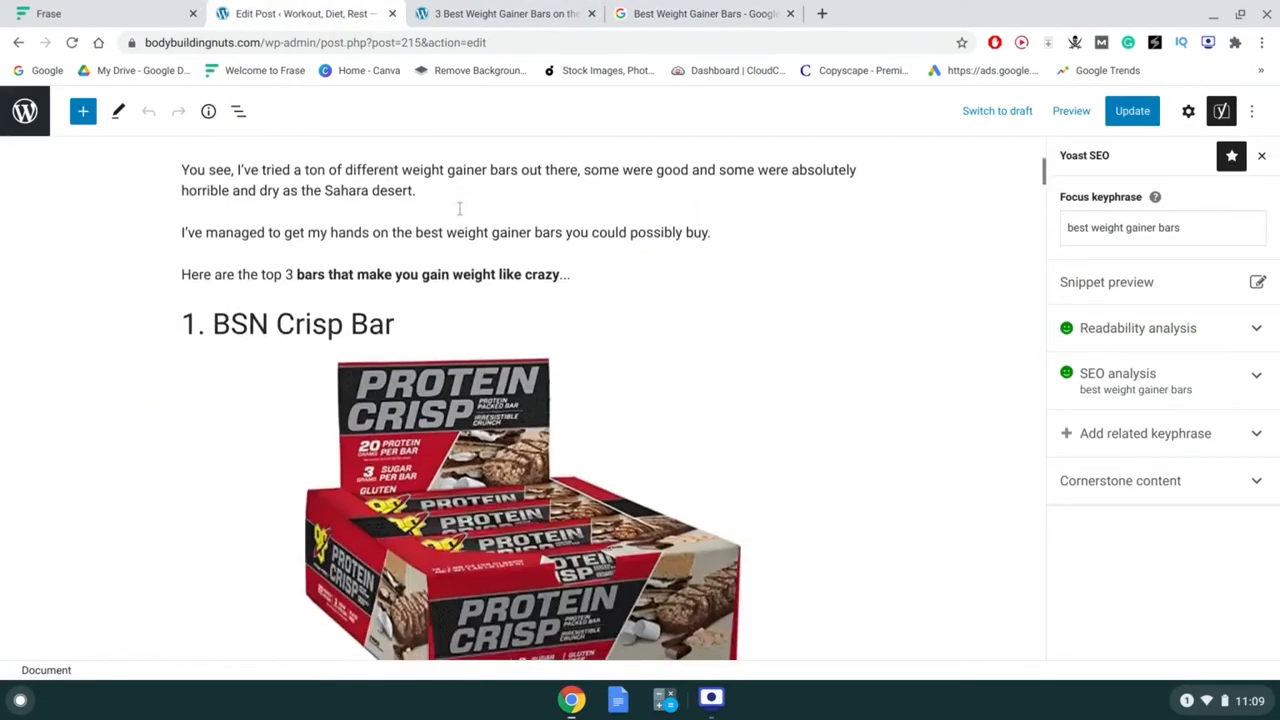
{"action": "scroll", "coordinate": [460, 211], "scroll_direction": "up", "scroll_amount": 2}
{"action": "scroll", "coordinate": [460, 211], "scroll_direction": "down", "scroll_amount": 15}
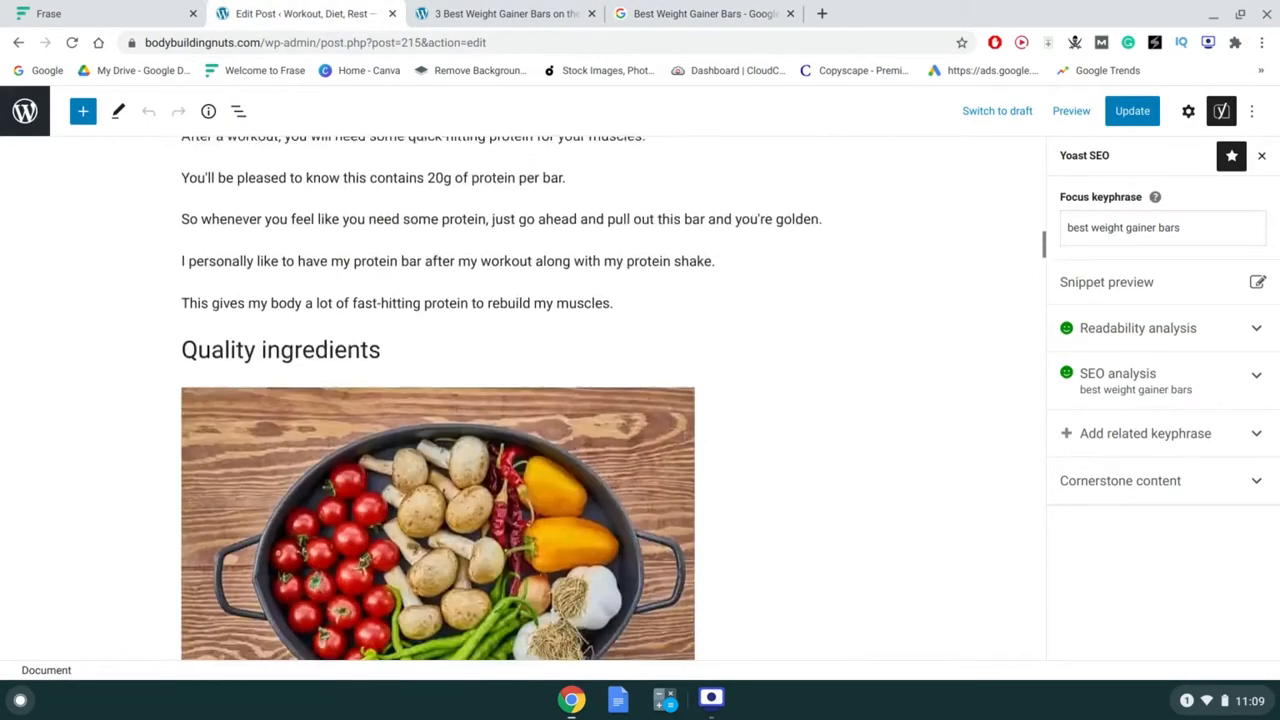
{"action": "scroll", "coordinate": [506, 399], "scroll_direction": "down", "scroll_amount": 20}
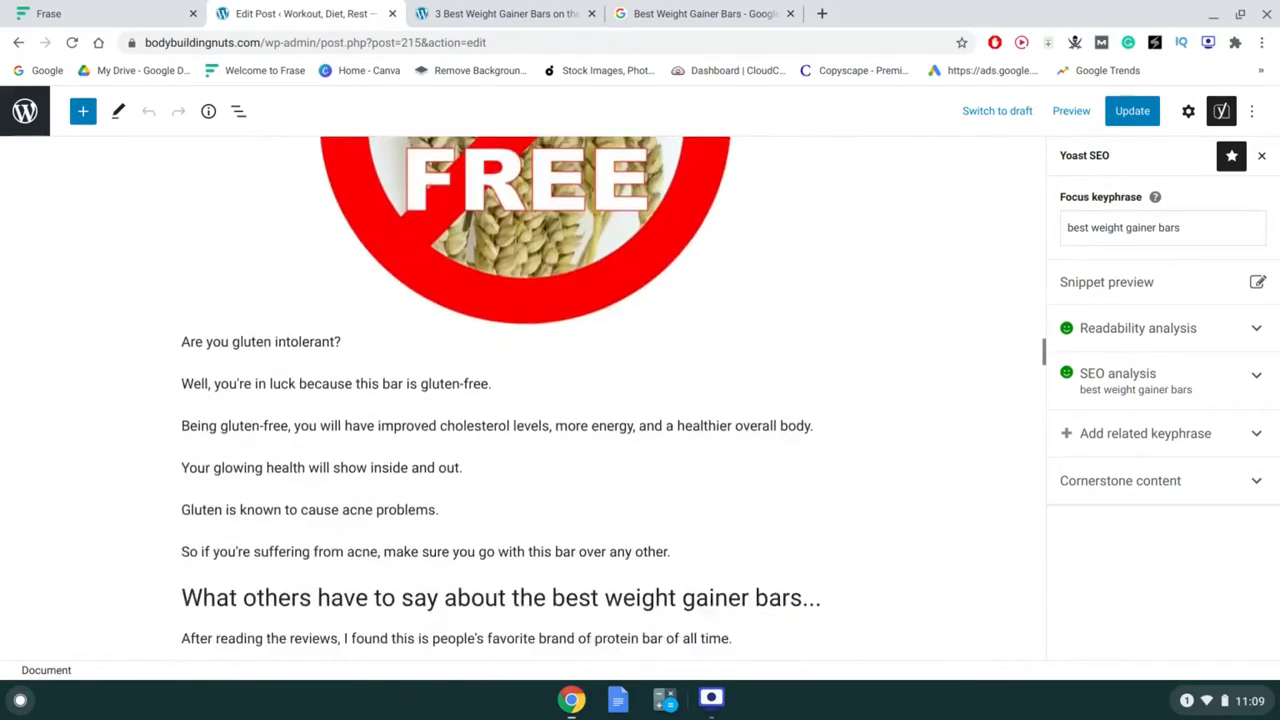
{"action": "scroll", "coordinate": [506, 399], "scroll_direction": "down", "scroll_amount": 15}
- Return to the Google results and open the featured snippet's Men's Health article, "15 Best Protein Bars for Men 2020, According to Nutritionists"
{"action": "left_click", "coordinate": [700, 13]}
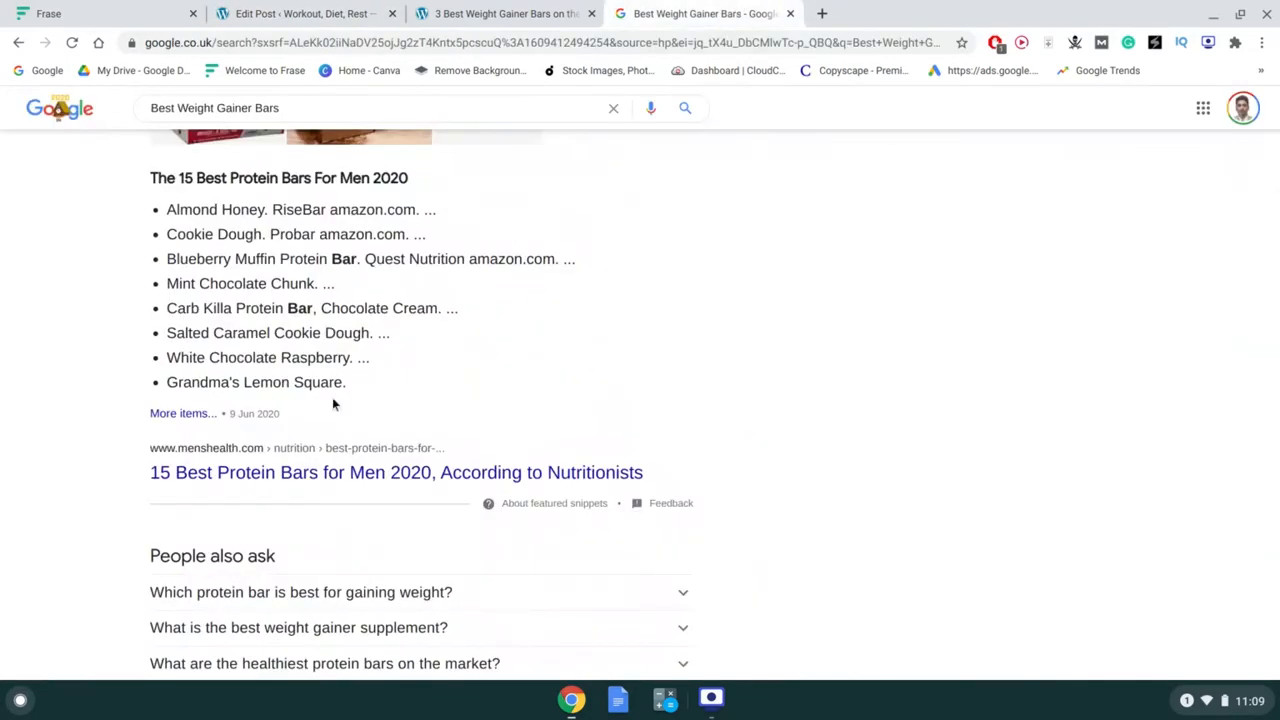
{"action": "scroll", "coordinate": [280, 400], "scroll_direction": "up", "scroll_amount": 2}
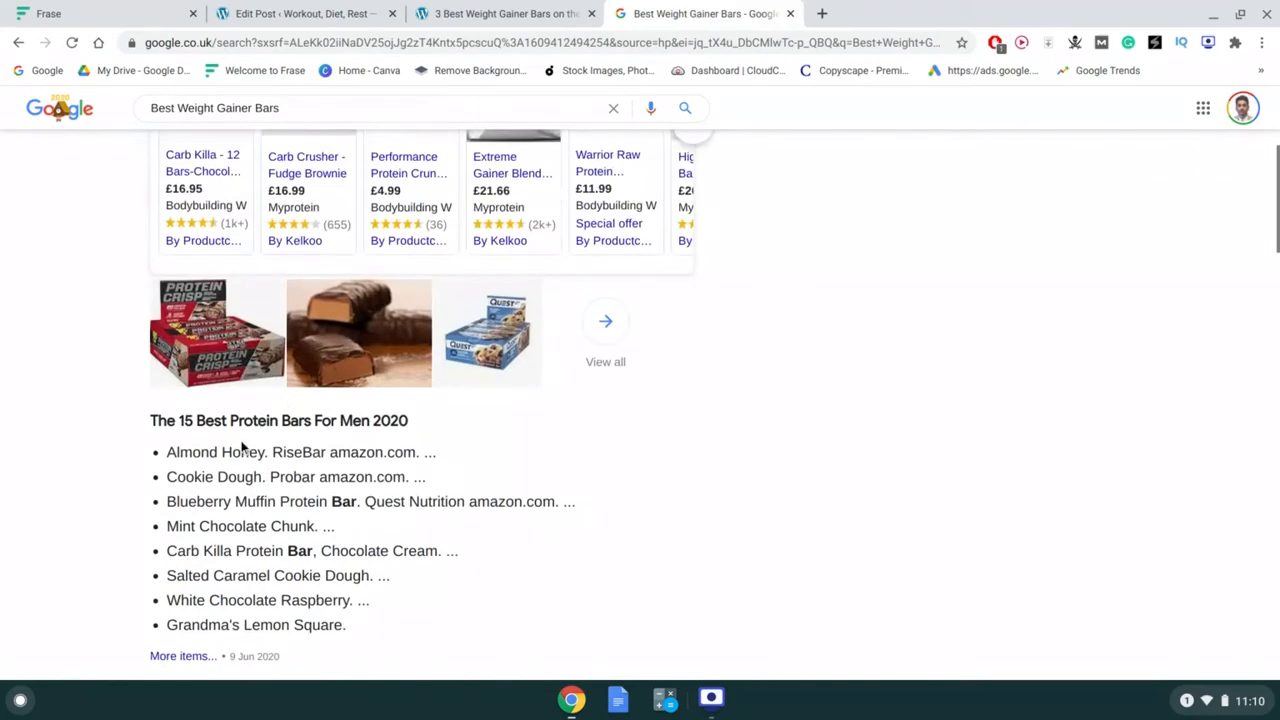
{"action": "scroll", "coordinate": [246, 448], "scroll_direction": "down", "scroll_amount": 3}
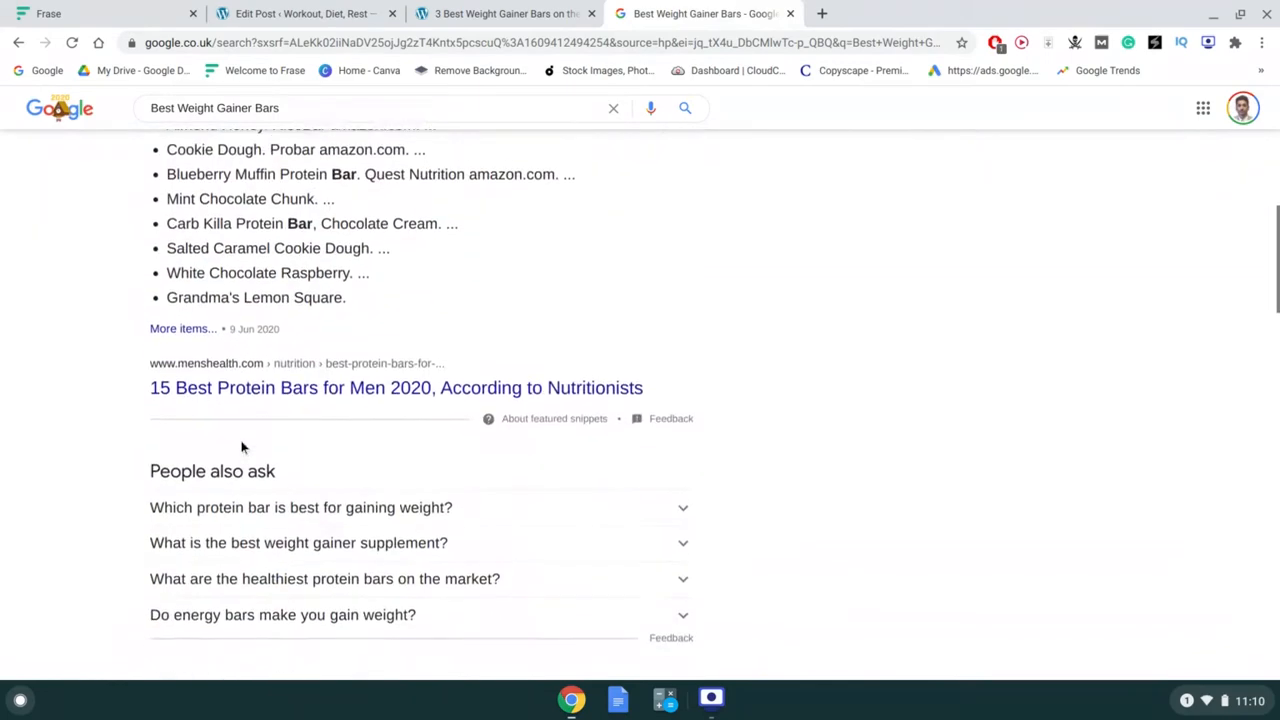
{"action": "scroll", "coordinate": [354, 357], "scroll_direction": "down", "scroll_amount": 1}
{"action": "left_click", "coordinate": [354, 357]}
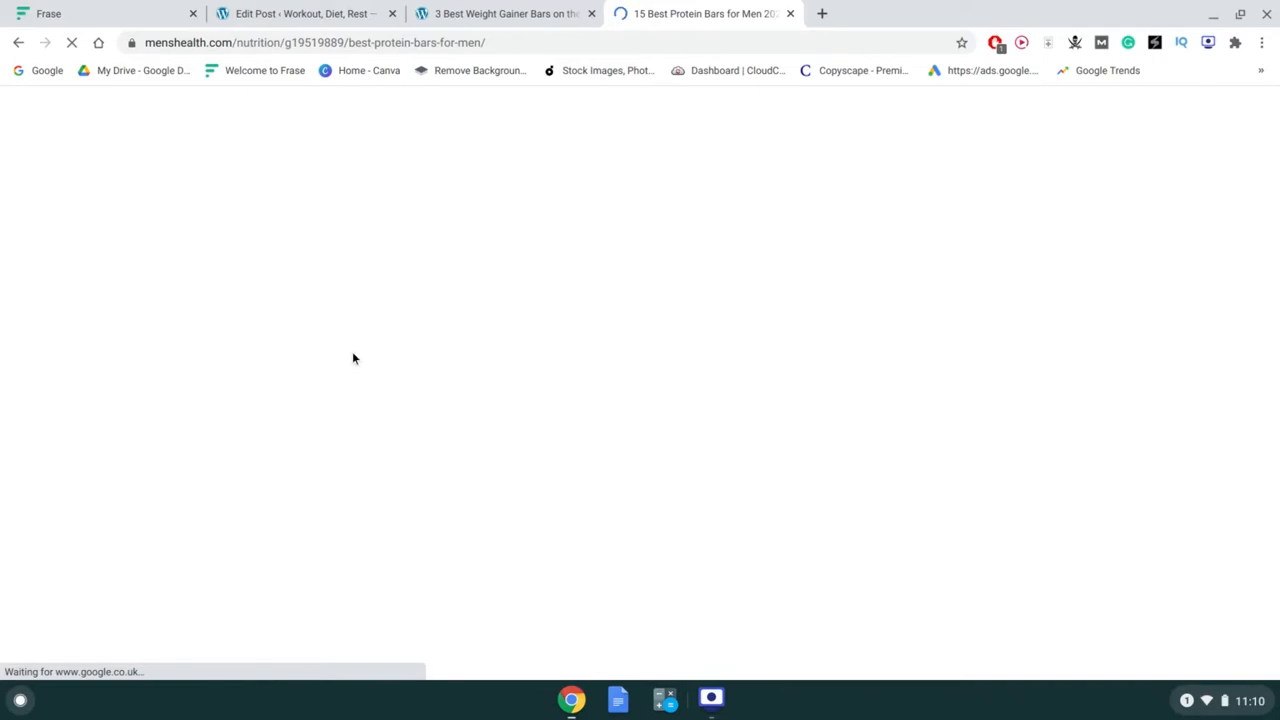
- Skim the Men's Health article's opening product entries and accept the site's cookie notice
{"action": "scroll", "coordinate": [640, 380], "scroll_direction": "down", "scroll_amount": 20}
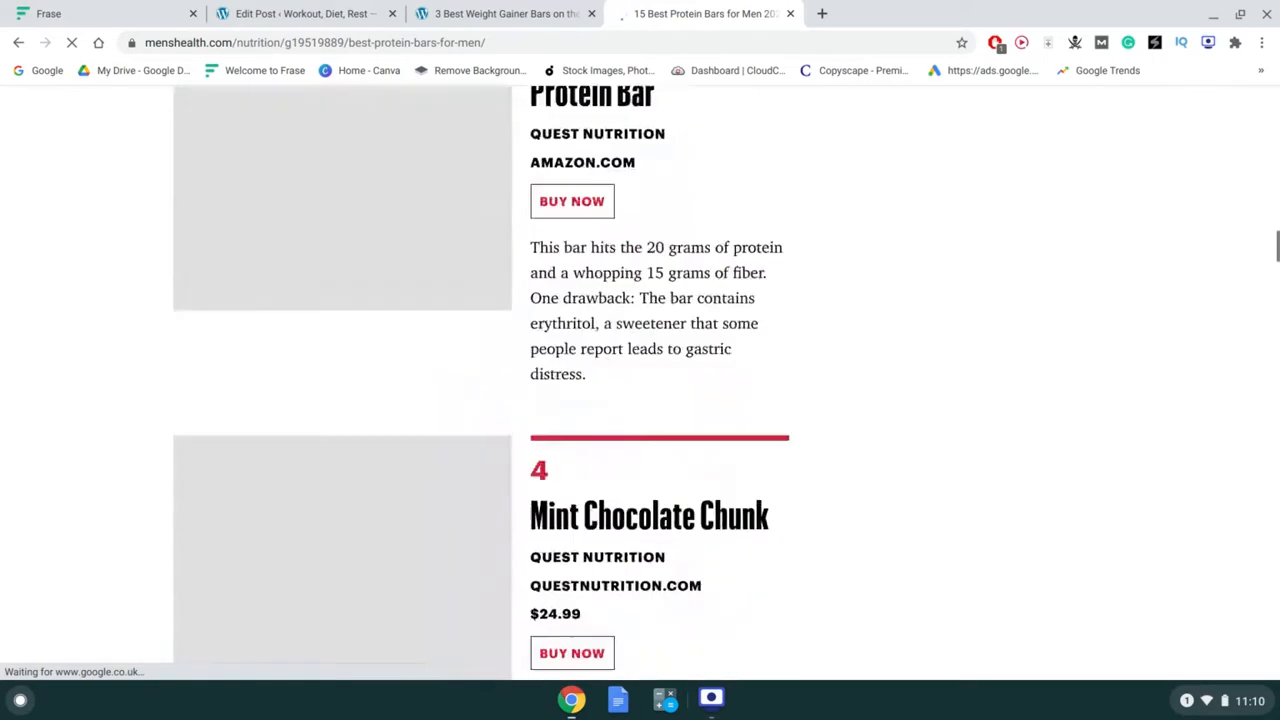
{"action": "scroll", "coordinate": [640, 380], "scroll_direction": "up", "scroll_amount": 20}
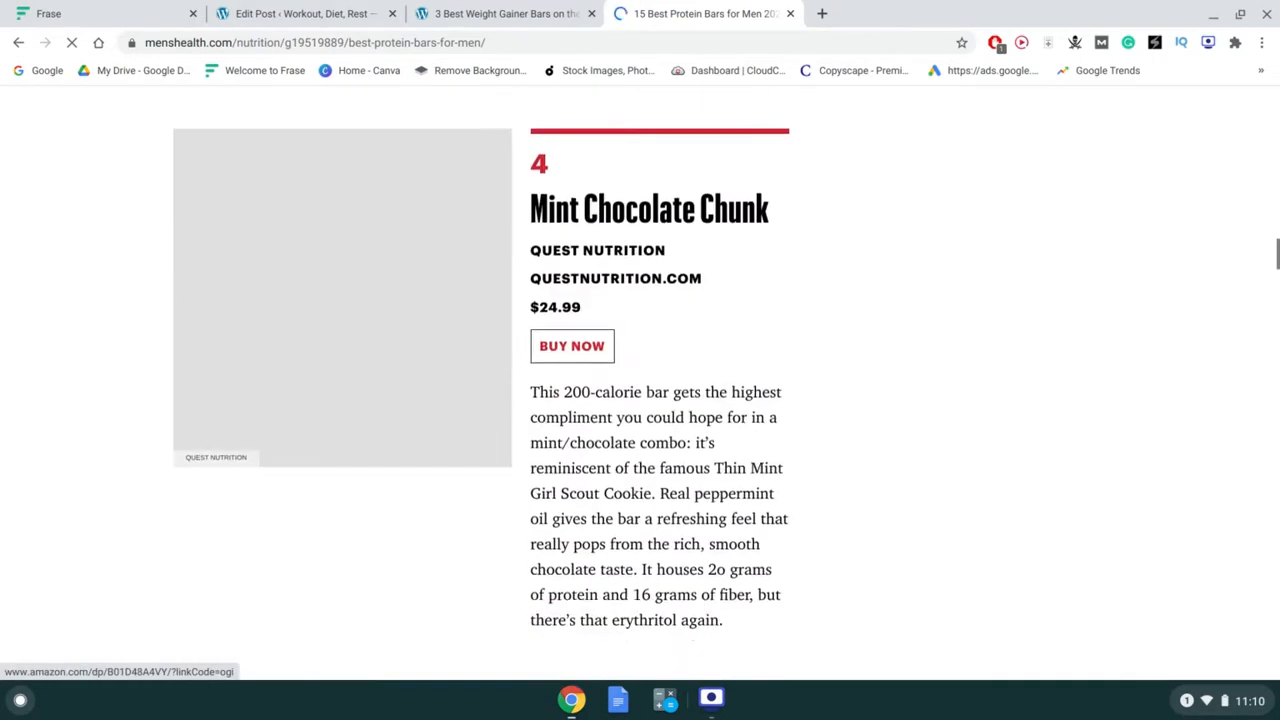
{"action": "scroll", "coordinate": [640, 380], "scroll_direction": "up", "scroll_amount": 5}
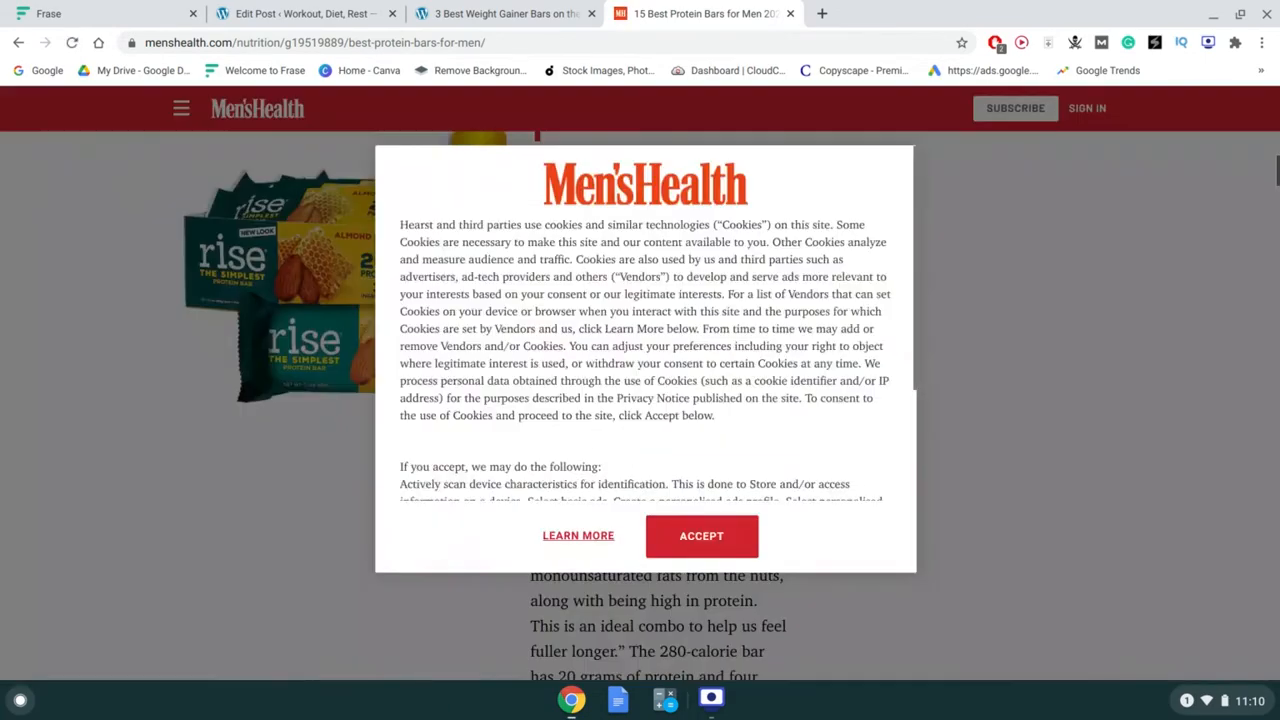
{"action": "left_click", "coordinate": [737, 552]}
- Select the Men's Health article's entire introduction, from "Protein bars seem like the miracle snack" to "hunger strikes", and count its words with Word Counter Plus
{"action": "scroll", "coordinate": [737, 555], "scroll_direction": "down", "scroll_amount": 15}
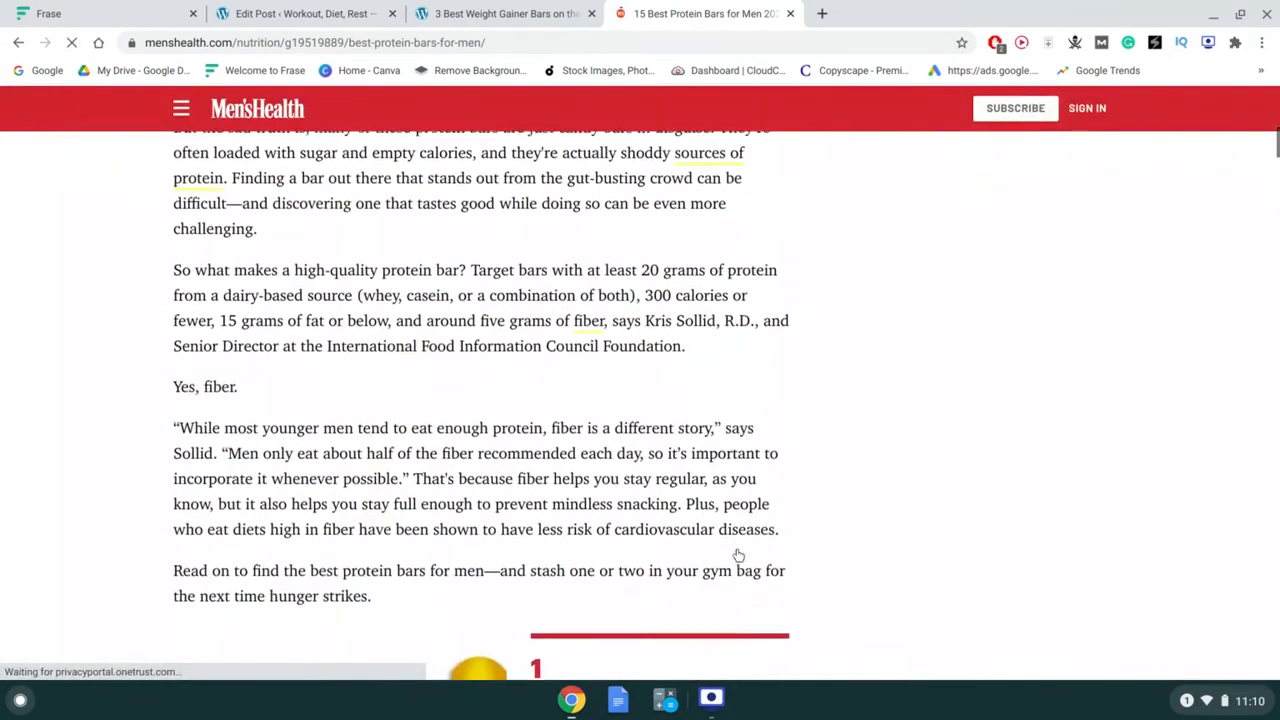
{"action": "scroll", "coordinate": [700, 520], "scroll_direction": "up", "scroll_amount": 8}
{"action": "scroll", "coordinate": [683, 495], "scroll_direction": "up", "scroll_amount": 5}
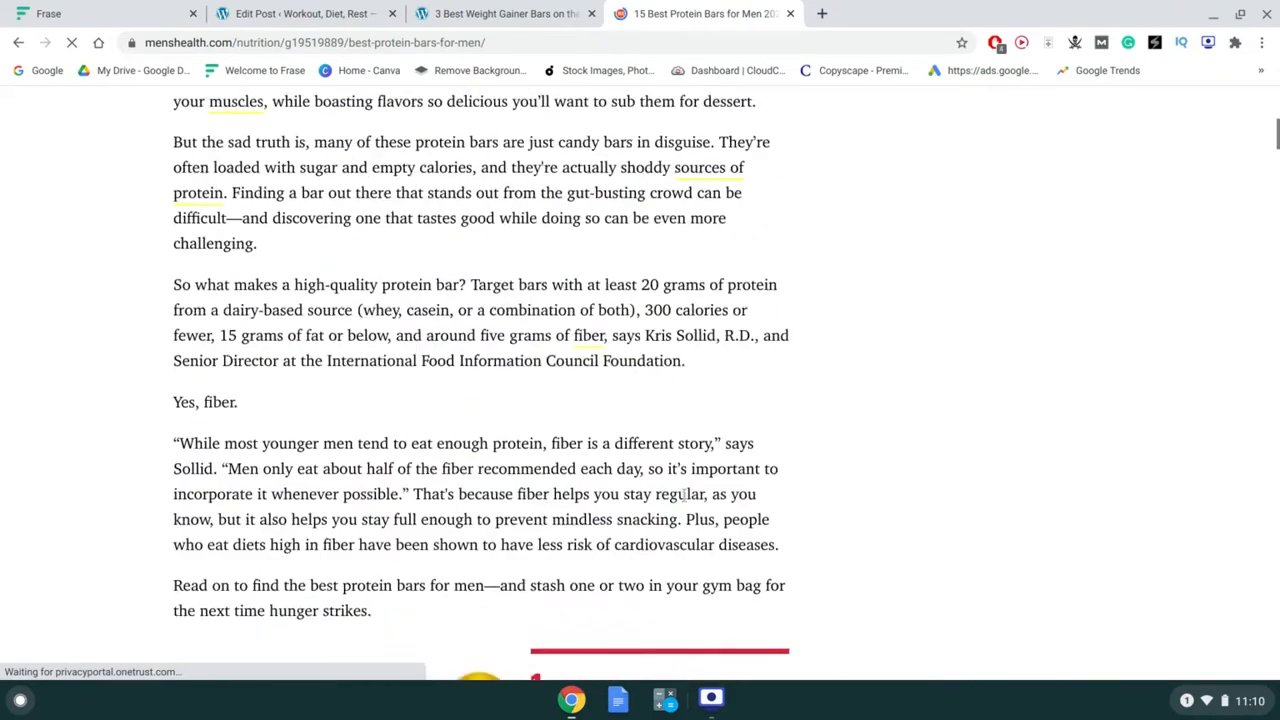
{"action": "scroll", "coordinate": [683, 498], "scroll_direction": "down", "scroll_amount": 1}
{"action": "triple_click", "coordinate": [683, 500]}
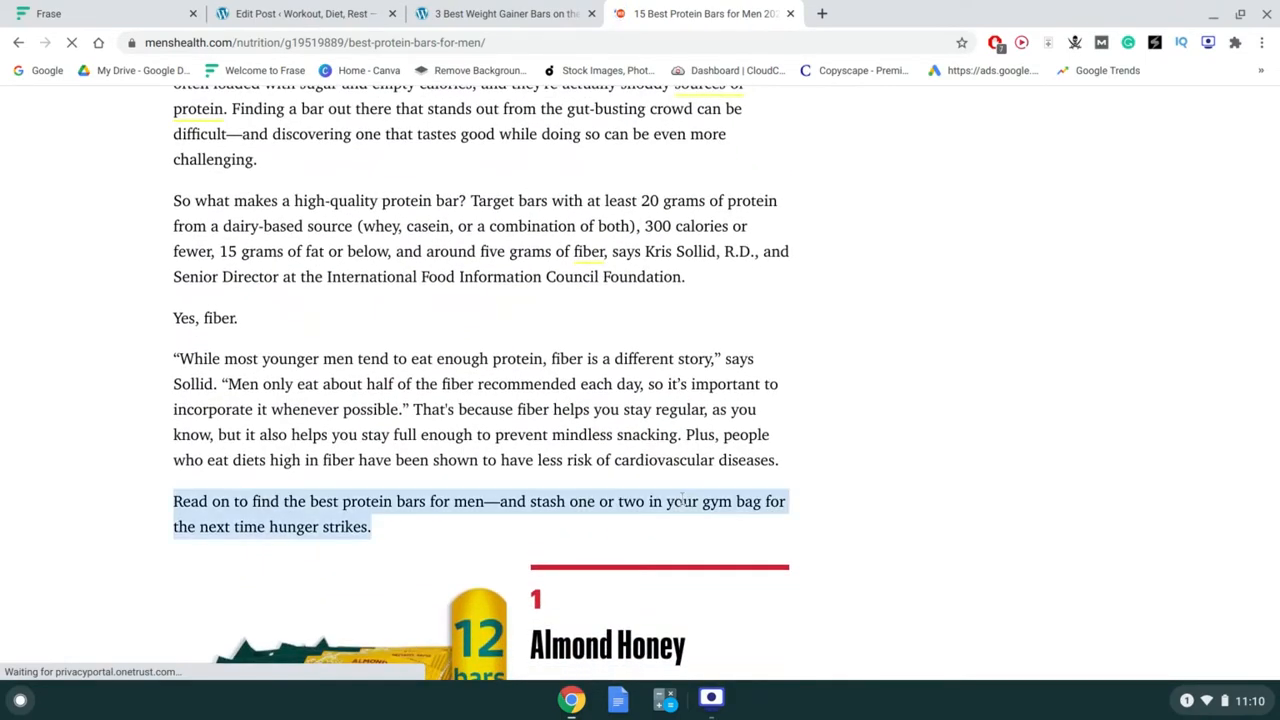
{"action": "scroll", "coordinate": [683, 500], "scroll_direction": "up", "scroll_amount": 10}
{"action": "scroll", "coordinate": [566, 658], "scroll_direction": "down", "scroll_amount": 5}
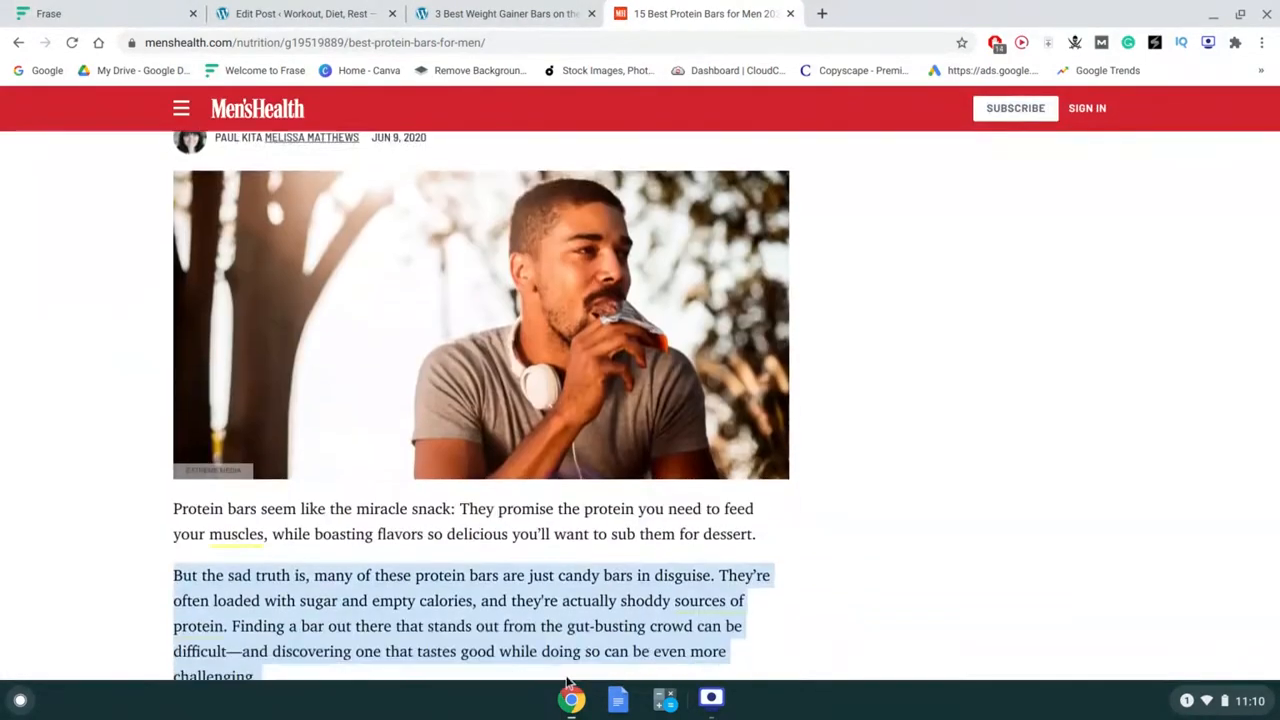
{"action": "left_click", "coordinate": [603, 491], "text": "shift"}
{"action": "right_click", "coordinate": [622, 303]}
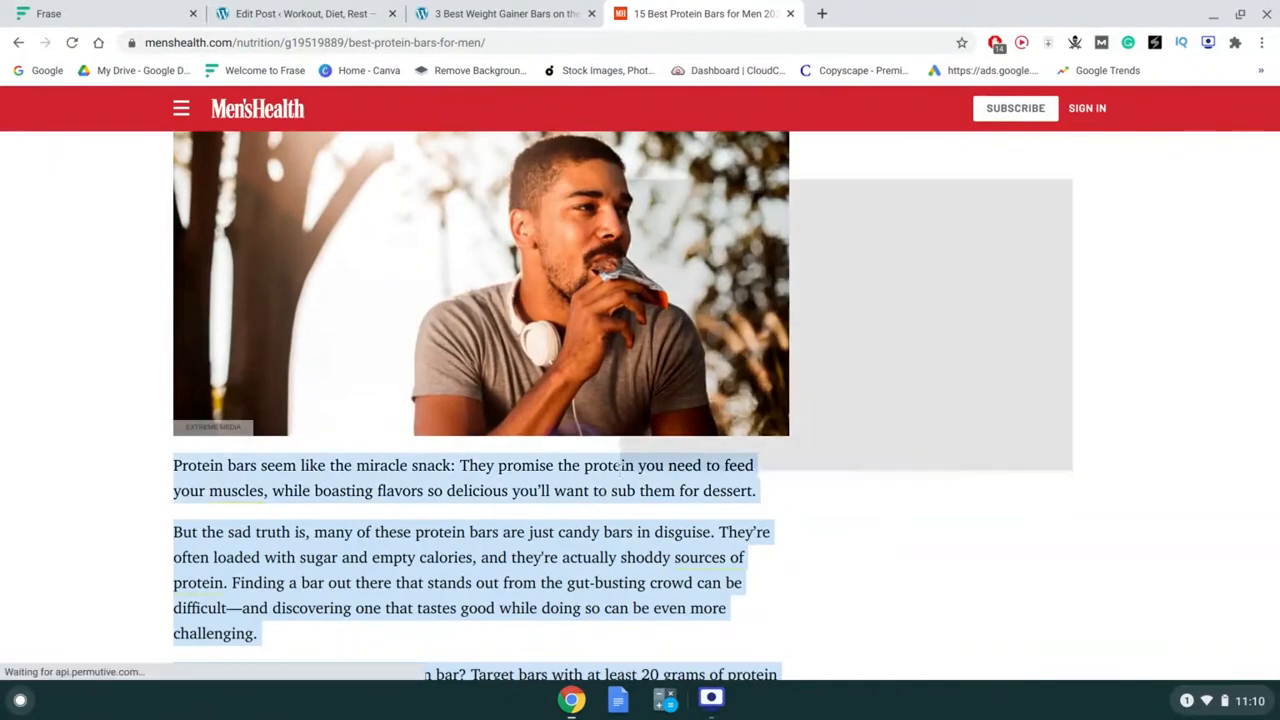
{"action": "left_click", "coordinate": [664, 424]}
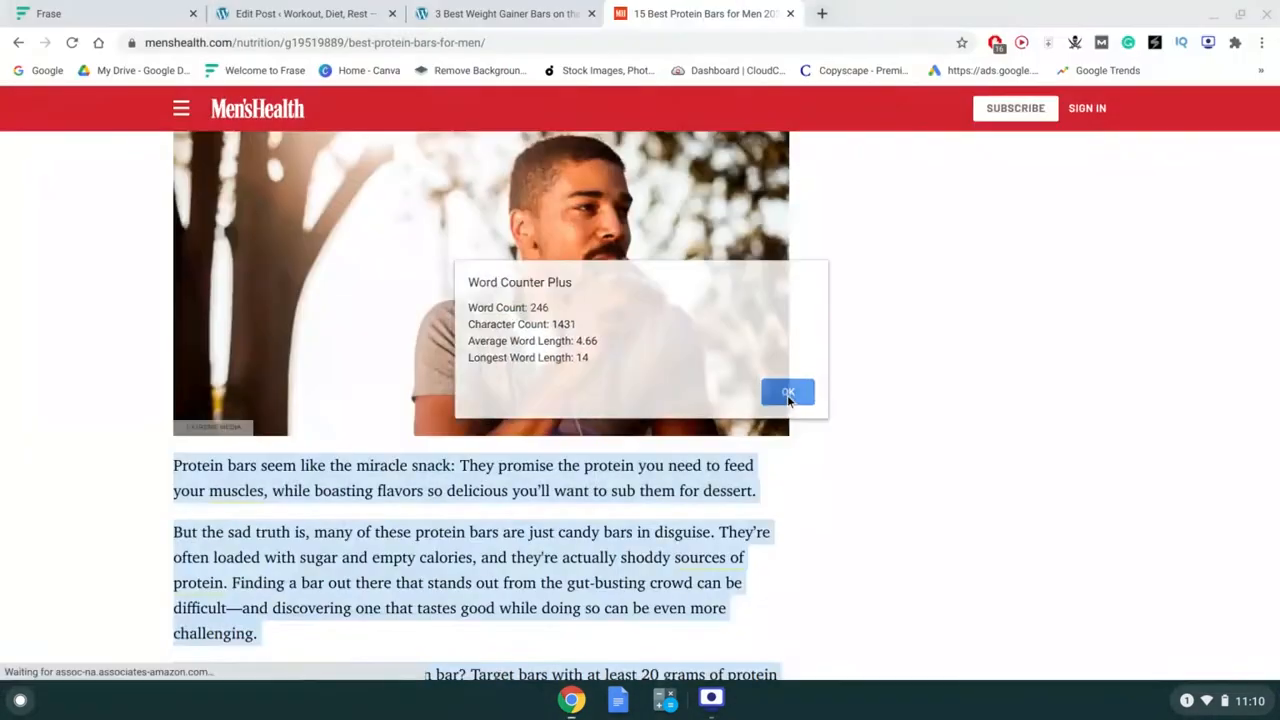
{"action": "left_click", "coordinate": [786, 391]}
- Skim the numbered protein bar entries in the Men's Health article and go back to the Google results
{"action": "scroll", "coordinate": [787, 394], "scroll_direction": "up", "scroll_amount": 5}
{"action": "scroll", "coordinate": [787, 394], "scroll_direction": "down", "scroll_amount": 10}
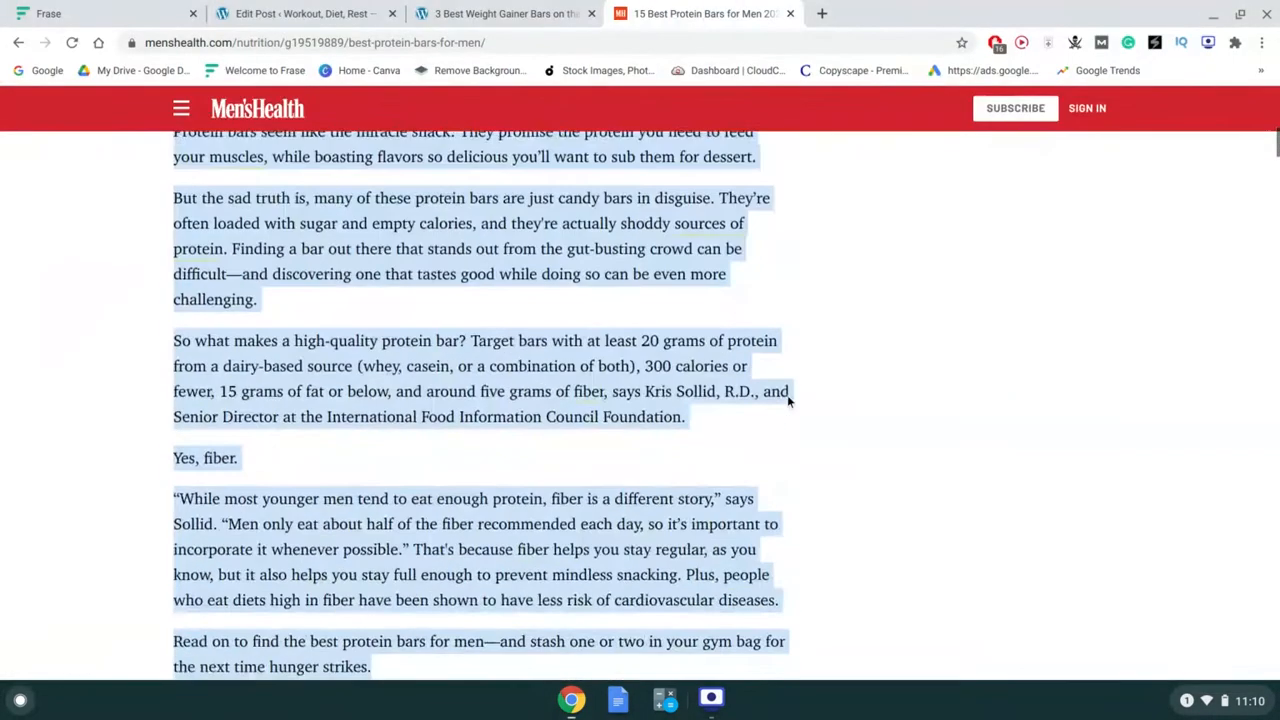
{"action": "scroll", "coordinate": [788, 401], "scroll_direction": "down", "scroll_amount": 20}
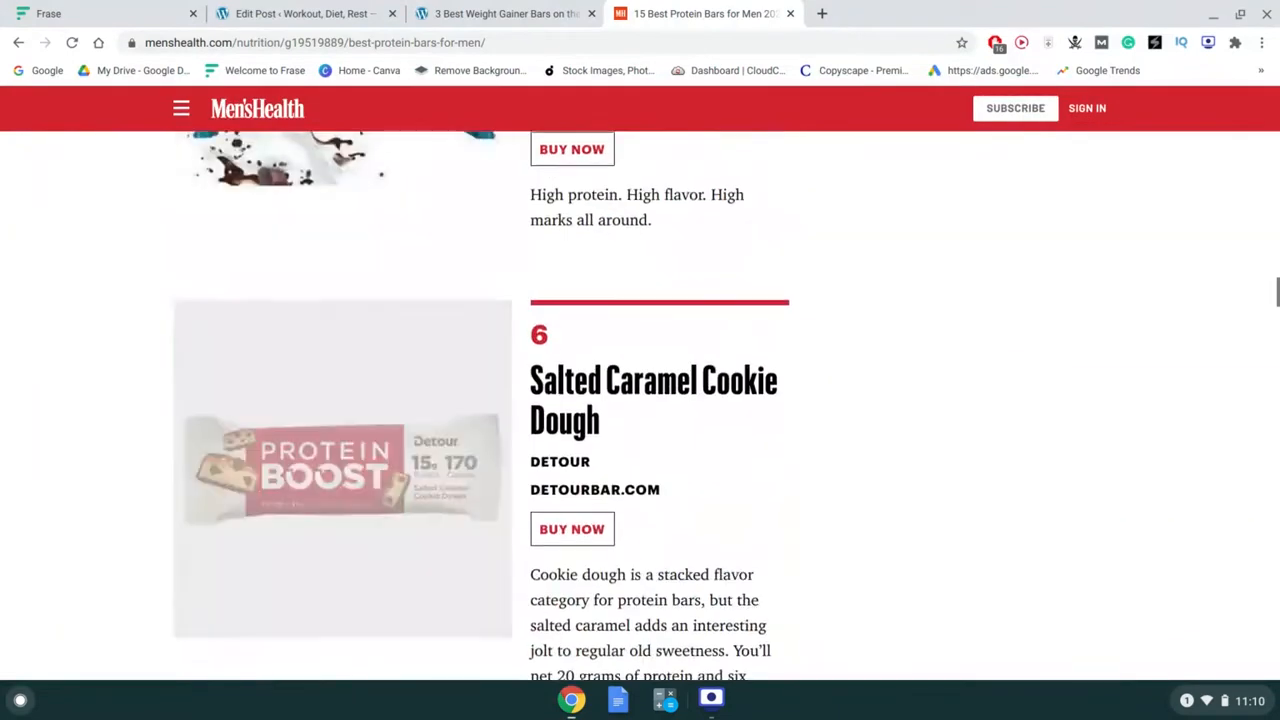
{"action": "scroll", "coordinate": [788, 401], "scroll_direction": "up", "scroll_amount": 20}
{"action": "key", "text": "alt+Left"}
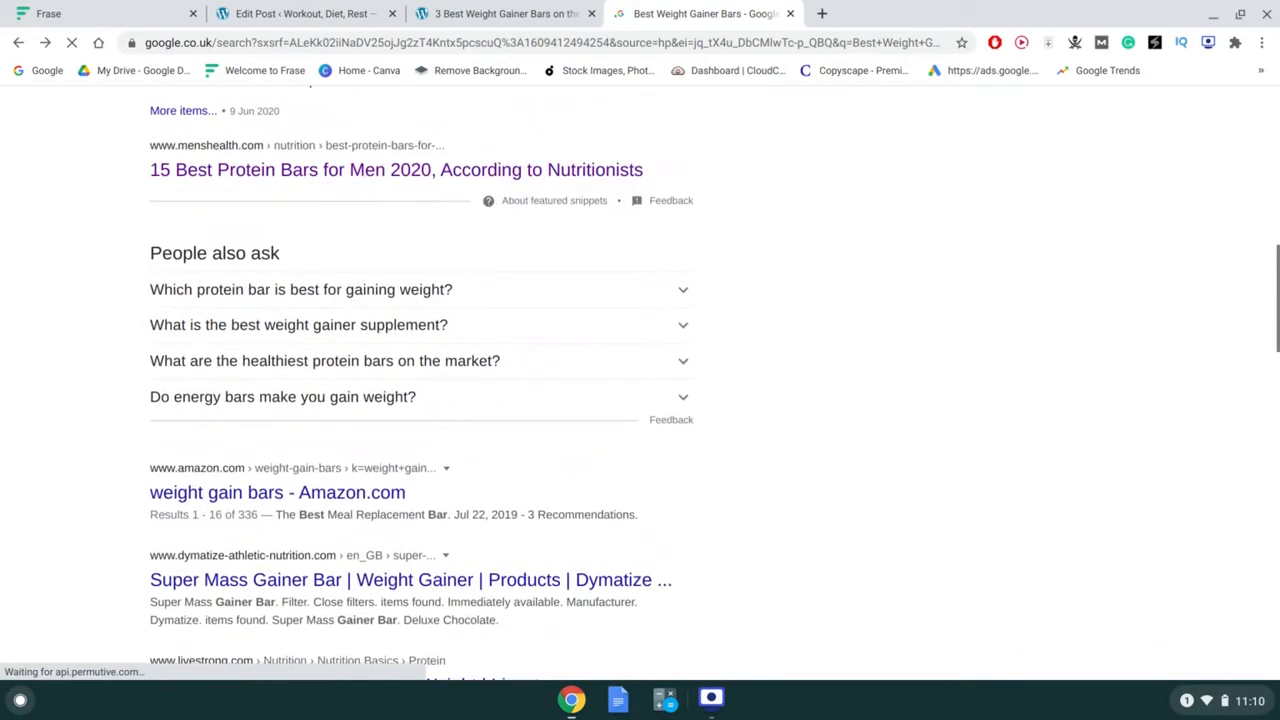
- Copy the query "Best Weight Gainer Bars" from the Google search box
{"action": "scroll", "coordinate": [213, 483], "scroll_direction": "down", "scroll_amount": 1}
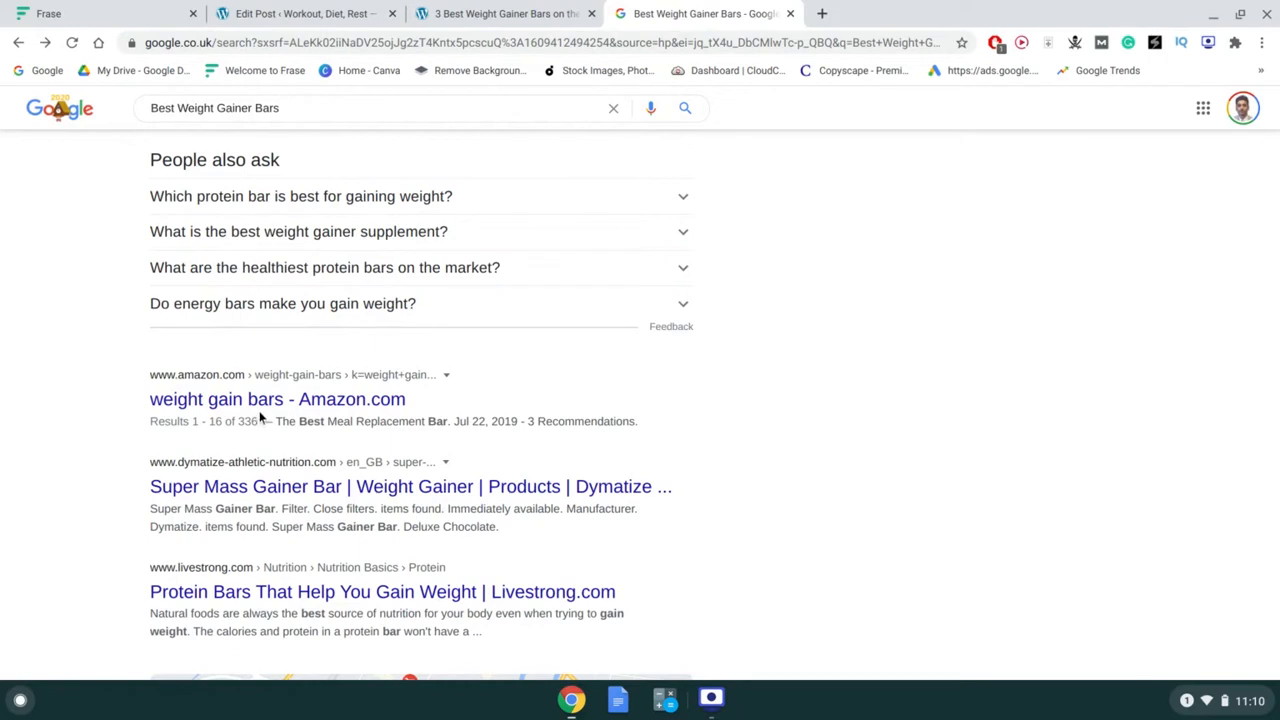
{"action": "left_click", "coordinate": [308, 107]}
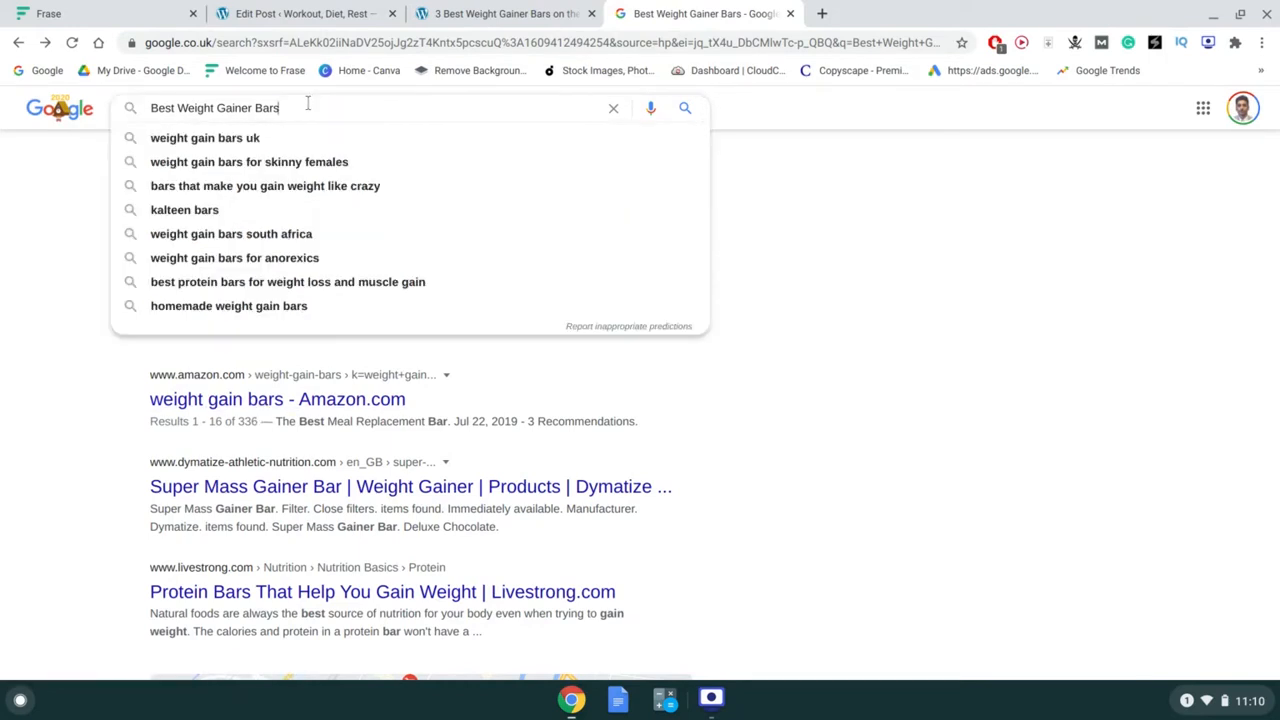
{"action": "key", "text": "ctrl+a"}
{"action": "key", "text": "ctrl+c"}
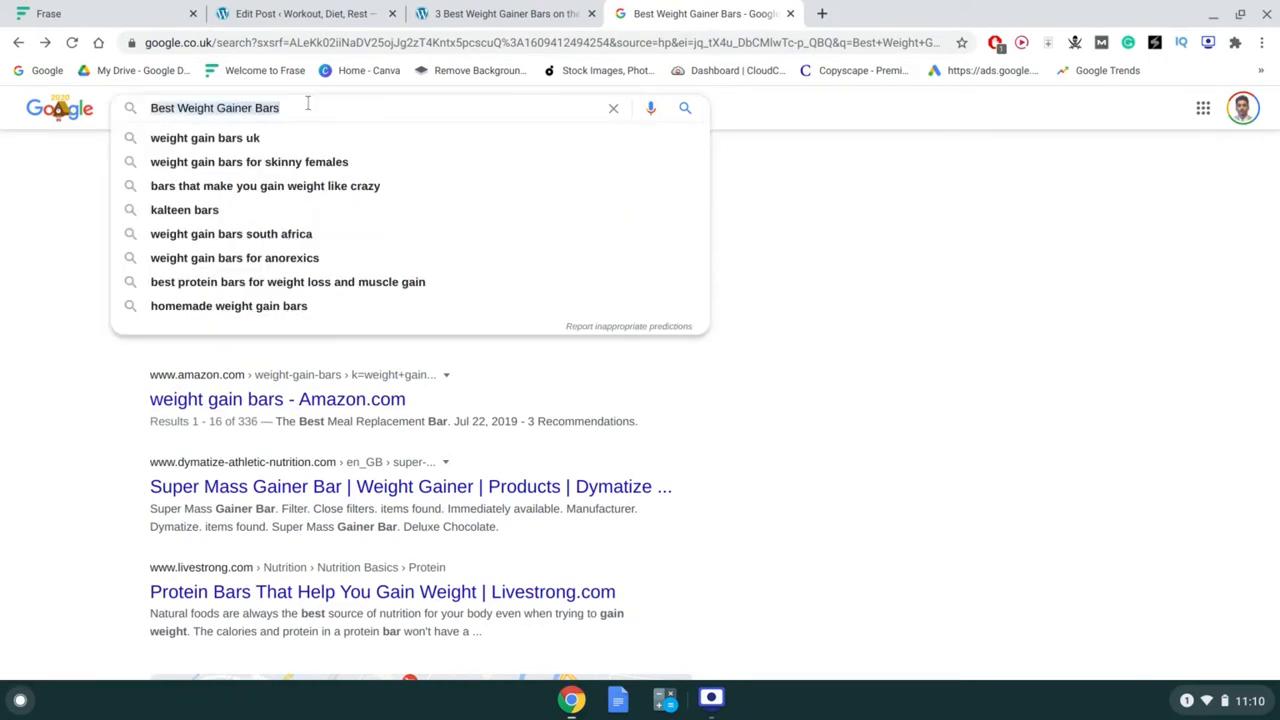
- Open the Dymatize Super Mass Gainer Bar result, look over its product listing and go back to the Google results
{"action": "left_click", "coordinate": [82, 481]}
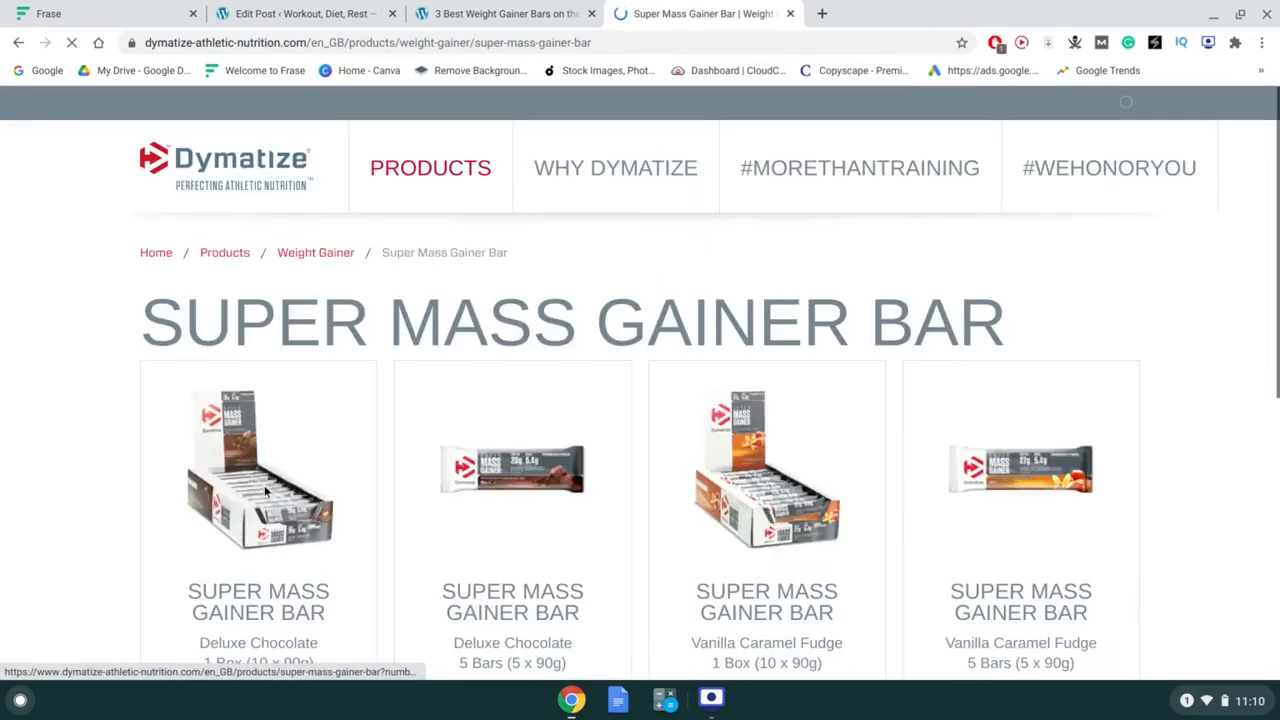
{"action": "scroll", "coordinate": [381, 348], "scroll_direction": "down", "scroll_amount": 4}
{"action": "scroll", "coordinate": [381, 348], "scroll_direction": "down", "scroll_amount": 3}
{"action": "scroll", "coordinate": [377, 346], "scroll_direction": "up", "scroll_amount": 10}
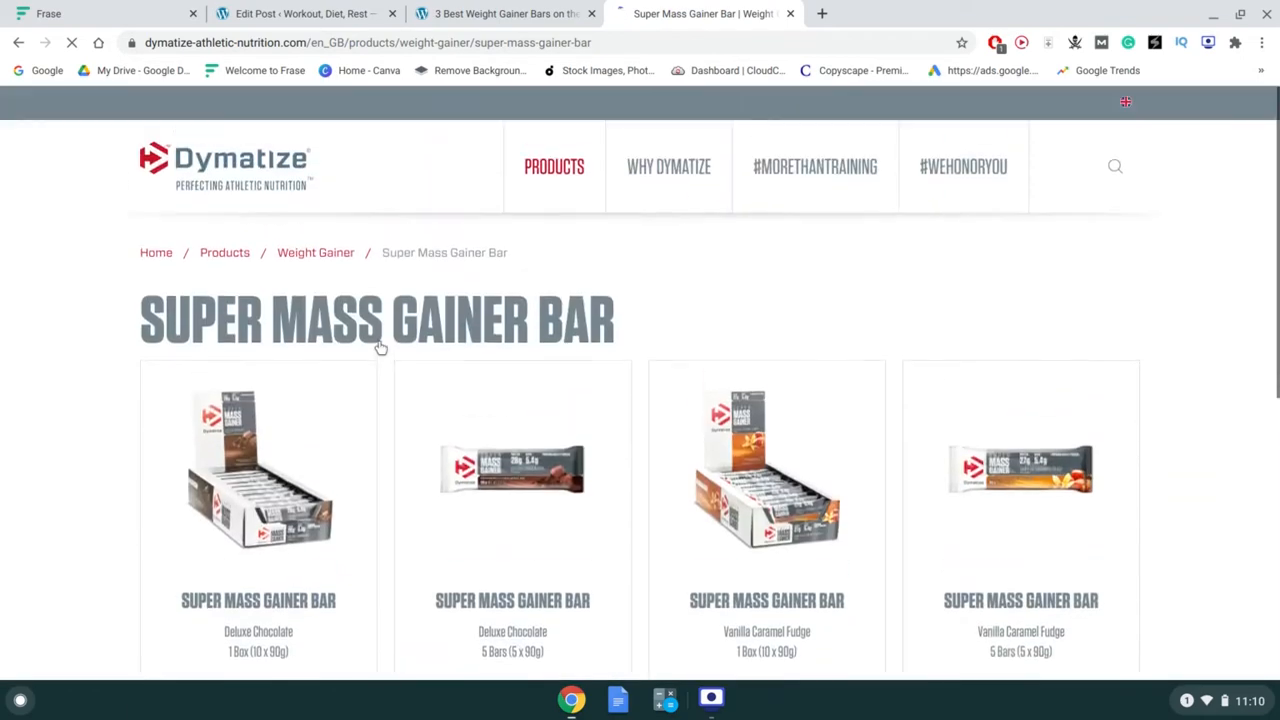
{"action": "scroll", "coordinate": [377, 346], "scroll_direction": "left", "scroll_amount": 5}
- Open the Livestrong result "Protein Bars That Help You Gain Weight" from the Google results
{"action": "scroll", "coordinate": [381, 348], "scroll_direction": "down", "scroll_amount": 10}
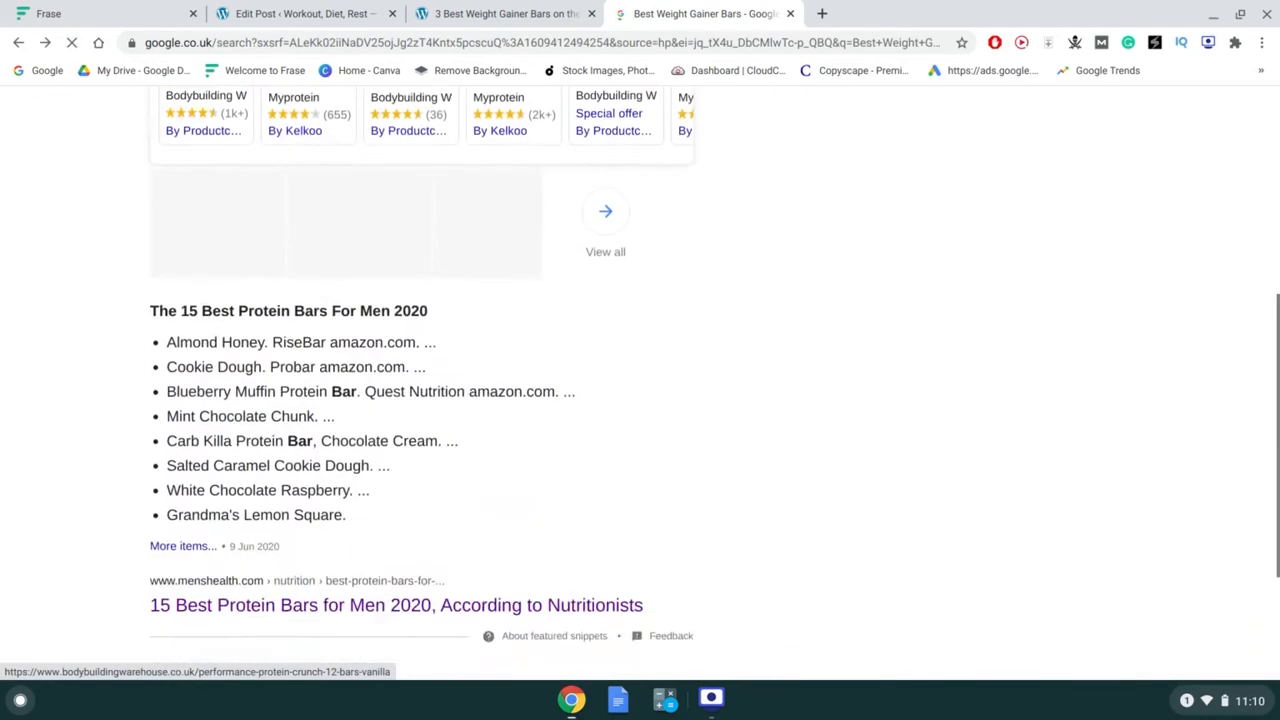
{"action": "scroll", "coordinate": [324, 458], "scroll_direction": "down", "scroll_amount": 2}
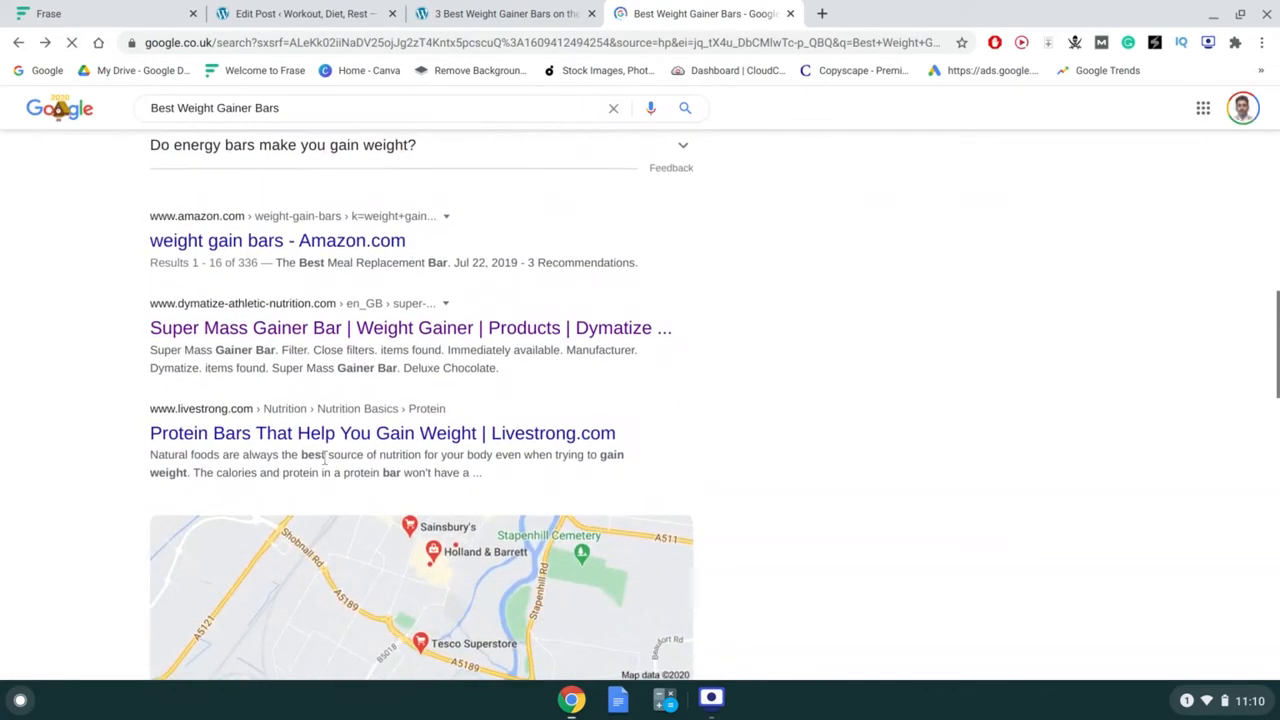
{"action": "left_click", "coordinate": [345, 433]}
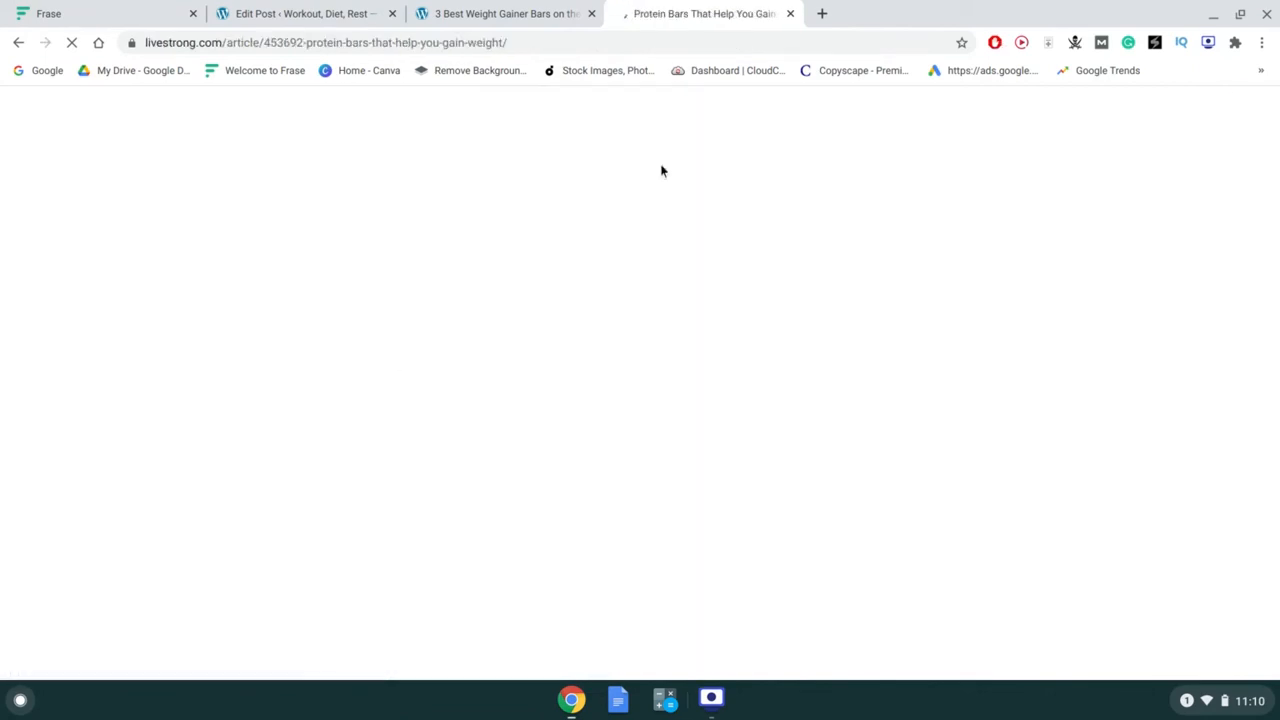
- Search the FastestVPN country list for "us" and connect to USA (North Bergen)
{"action": "left_click", "coordinate": [1160, 46]}
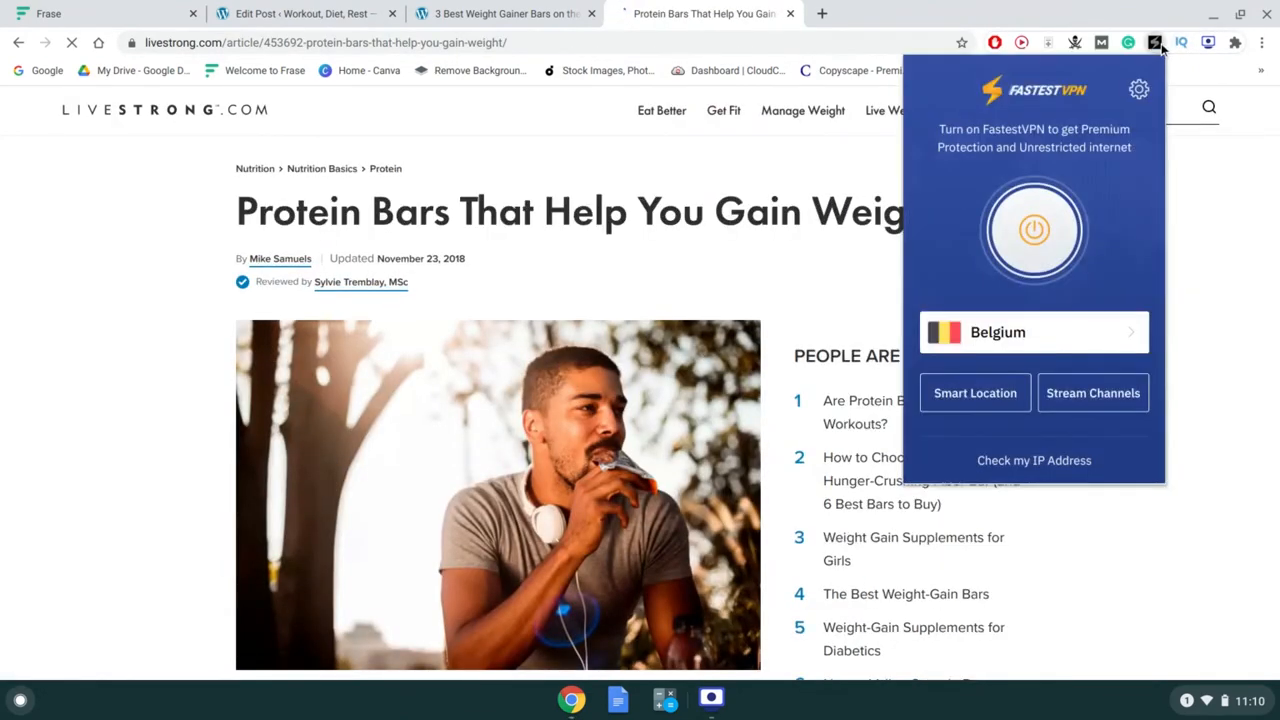
{"action": "left_click", "coordinate": [1075, 332]}
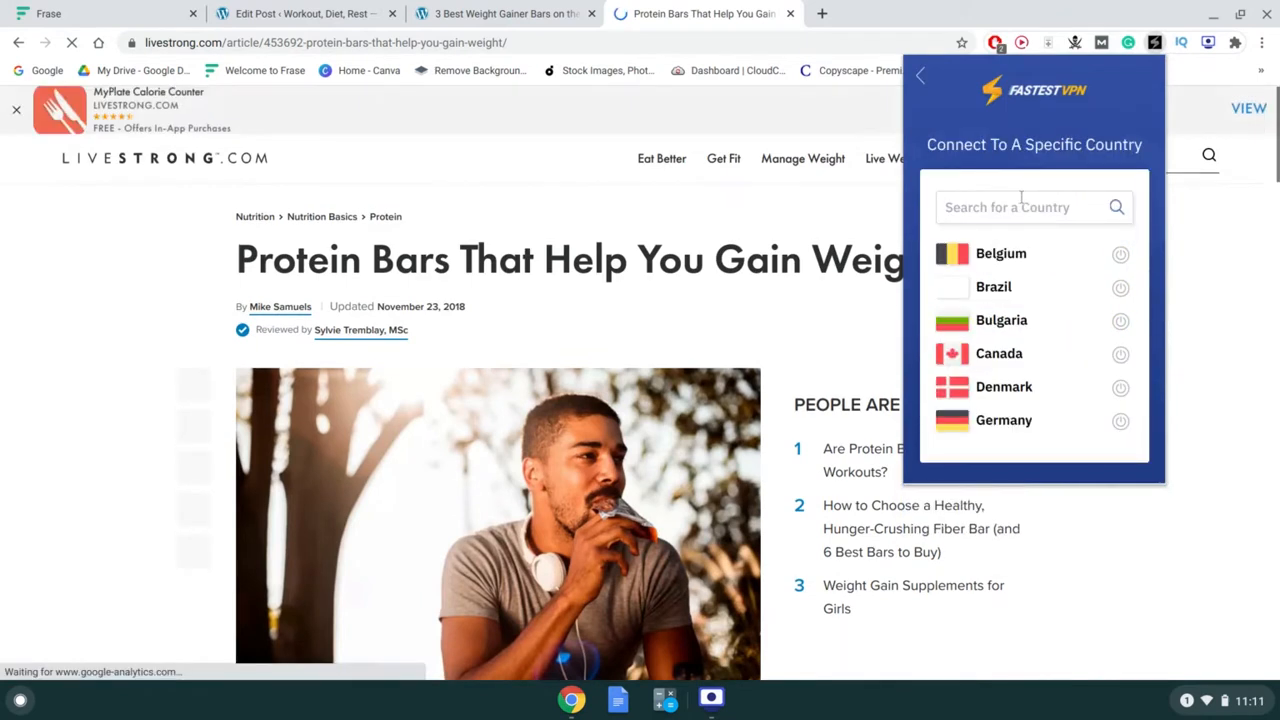
{"action": "left_click", "coordinate": [1020, 200]}
{"action": "type", "text": "uni"}
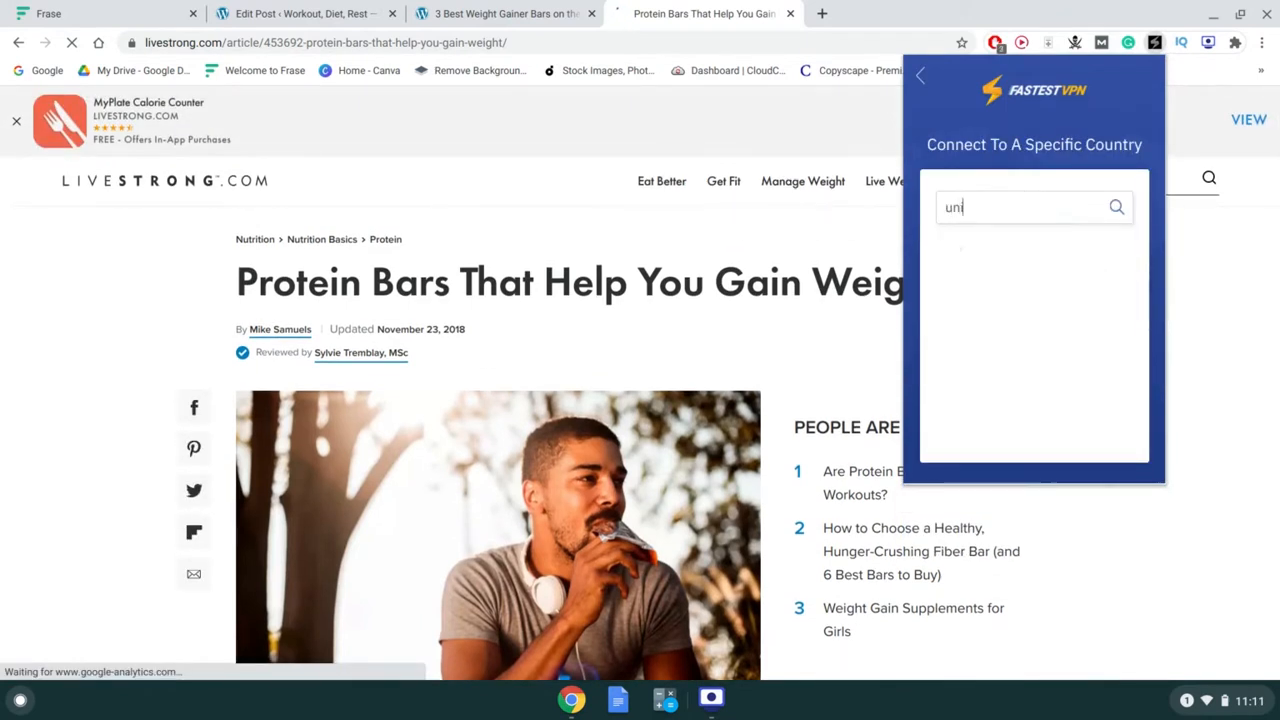
{"action": "key", "text": "BackSpace"}
{"action": "type", "text": "s"}
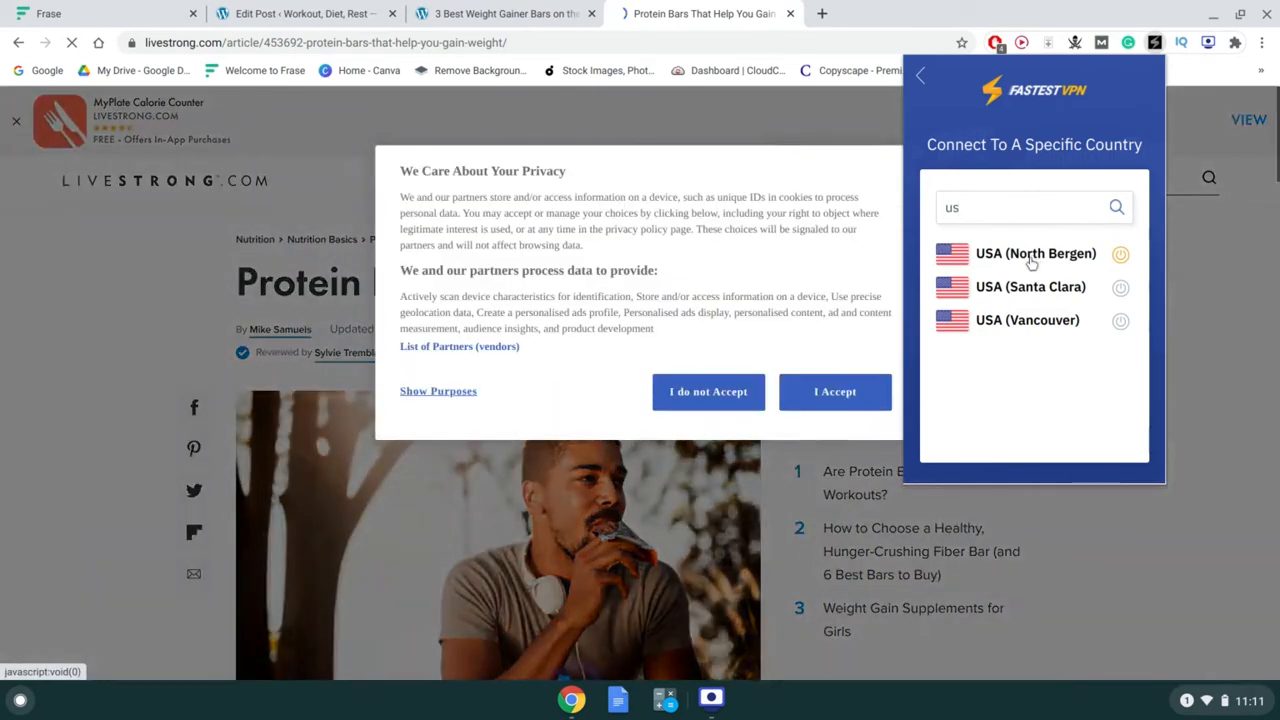
{"action": "left_click", "coordinate": [1034, 258]}
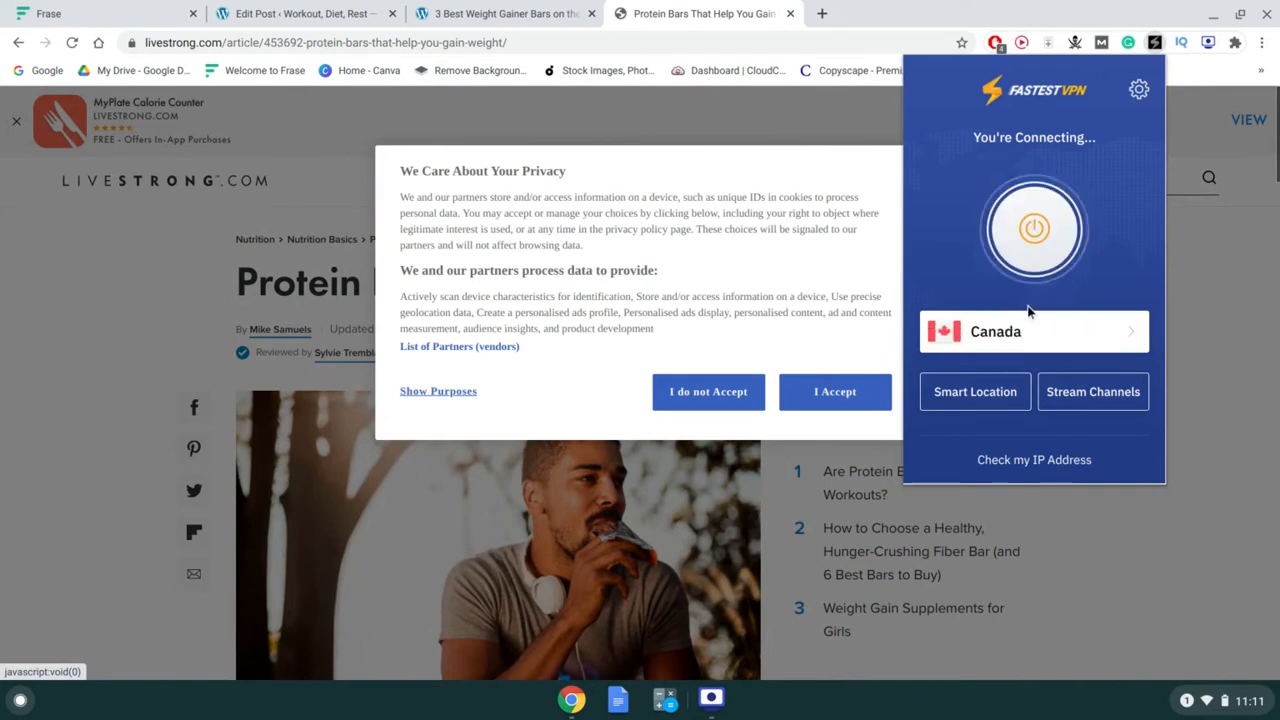
- Reselect a USA location in FastestVPN and open the Google home page
{"action": "left_click", "coordinate": [1031, 332]}
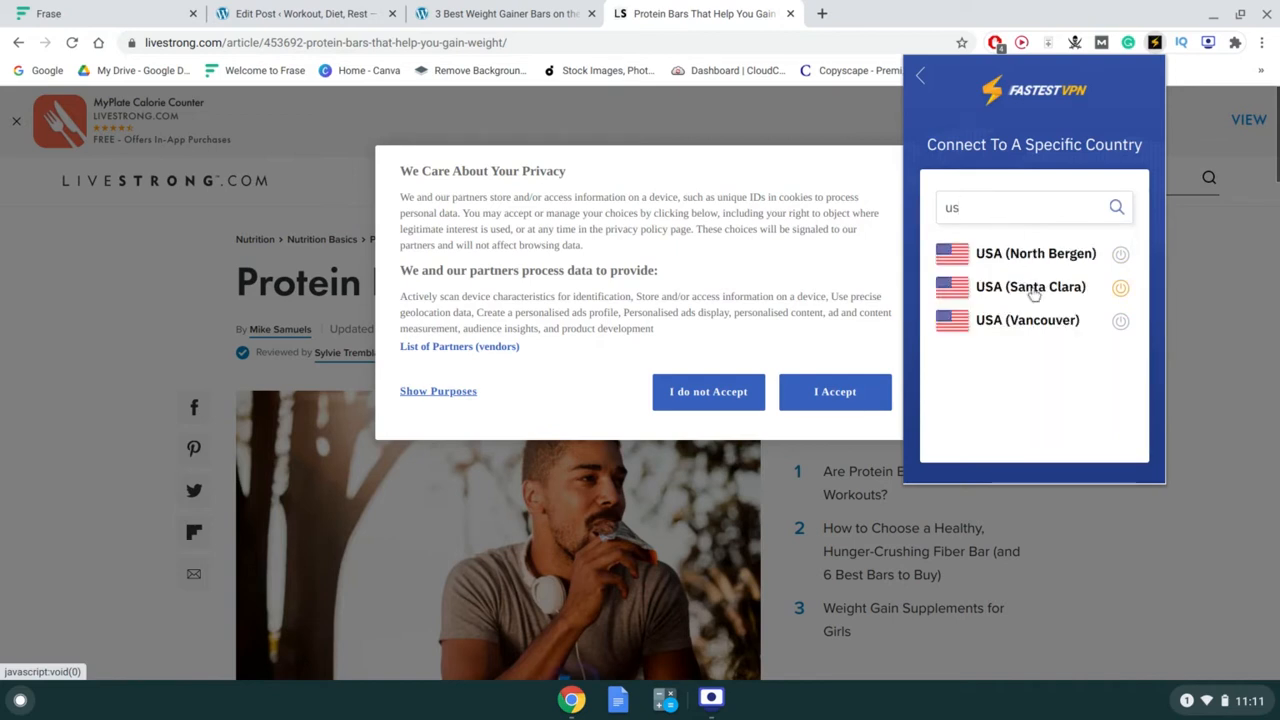
{"action": "left_click", "coordinate": [1045, 258]}
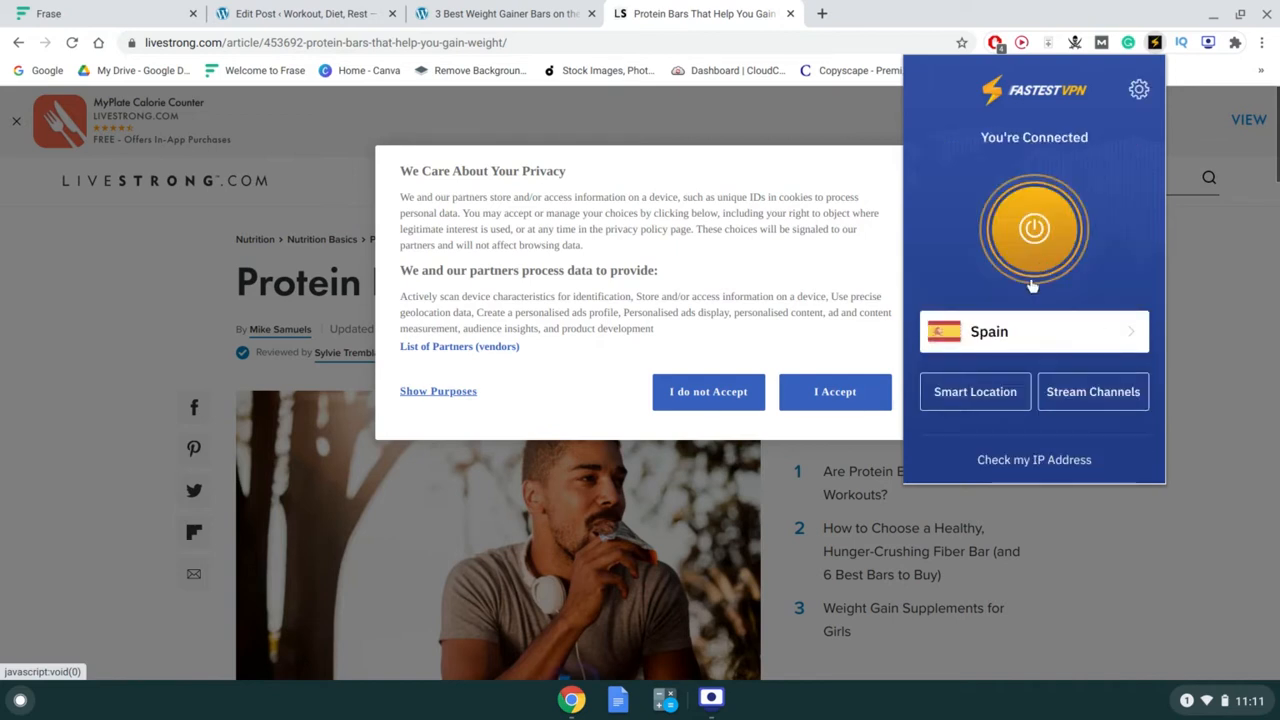
{"action": "left_click", "coordinate": [32, 74]}
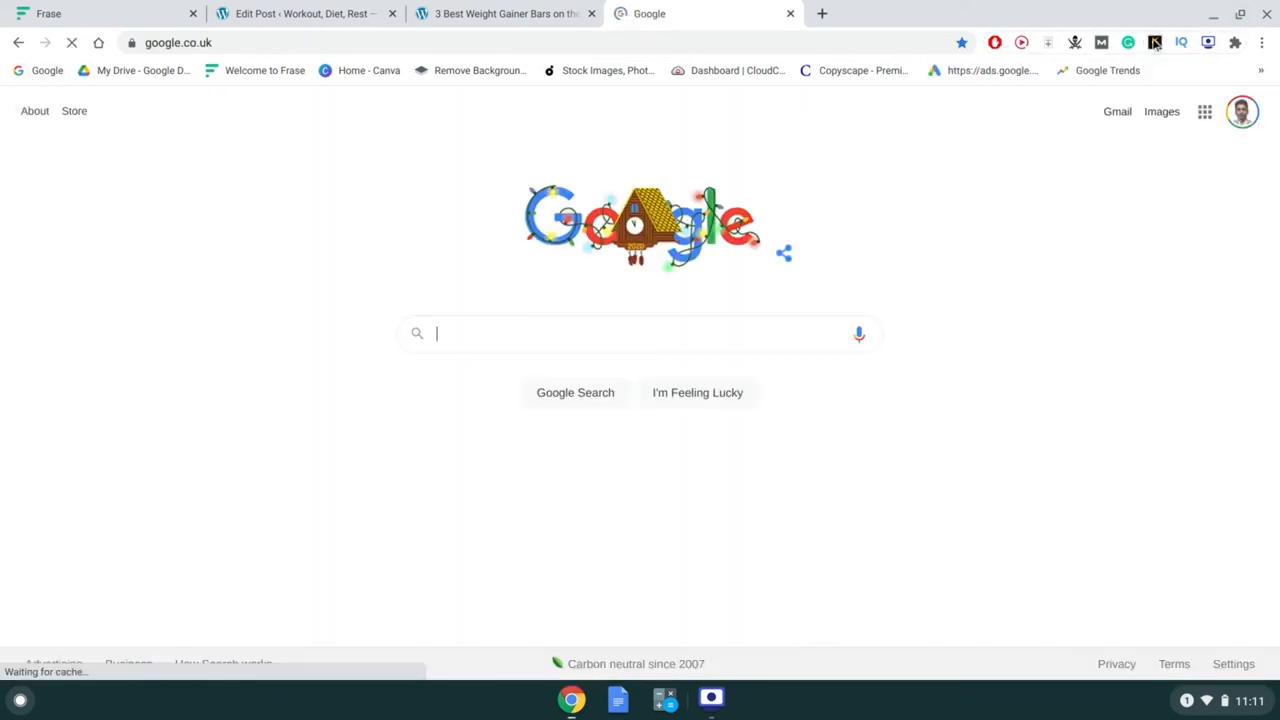
- Search Google for "Best Weight Gainer Bars" with the USA VPN location selected
{"action": "left_click", "coordinate": [1155, 42]}
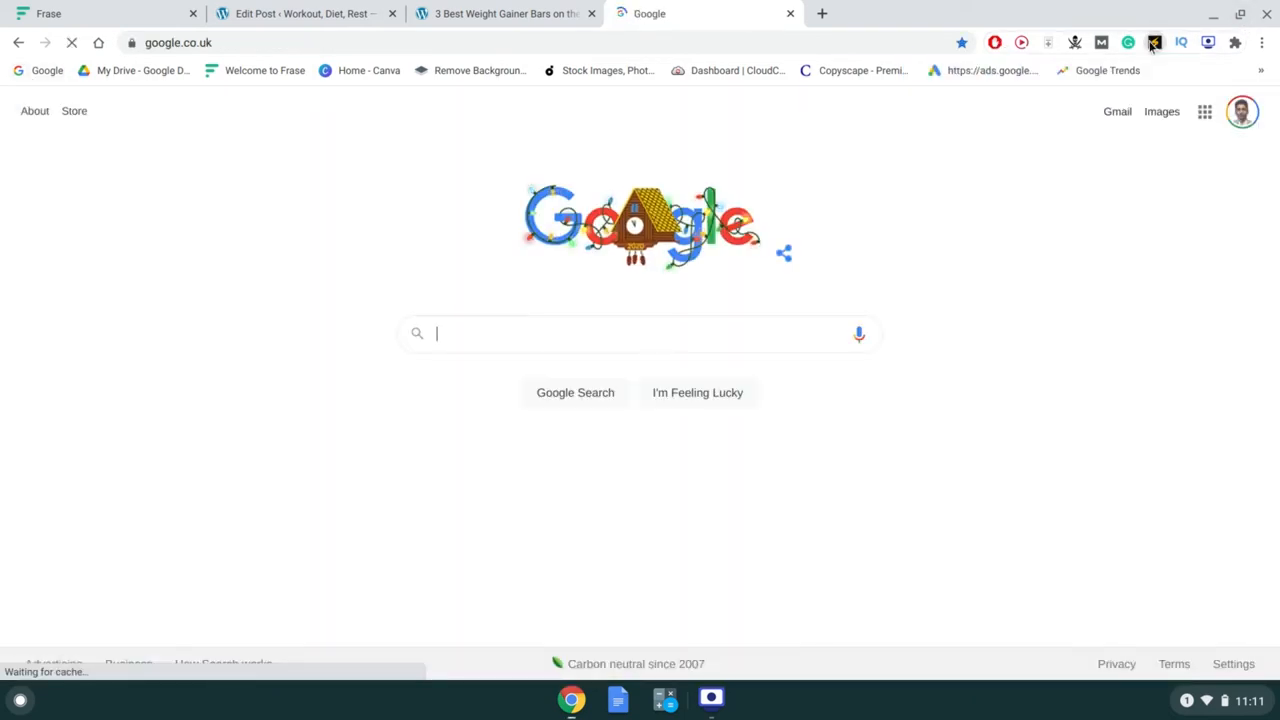
{"action": "left_click", "coordinate": [731, 334]}
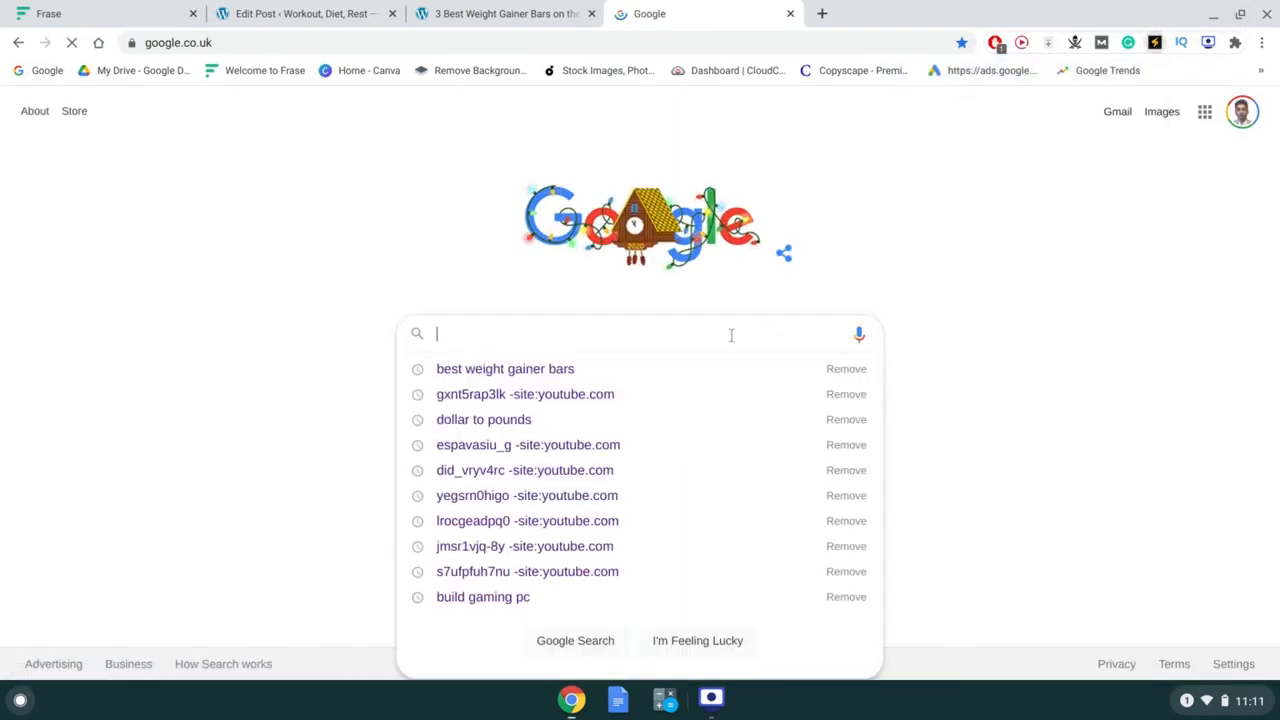
{"action": "key", "text": "ctrl+v"}
{"action": "key", "text": "Return"}
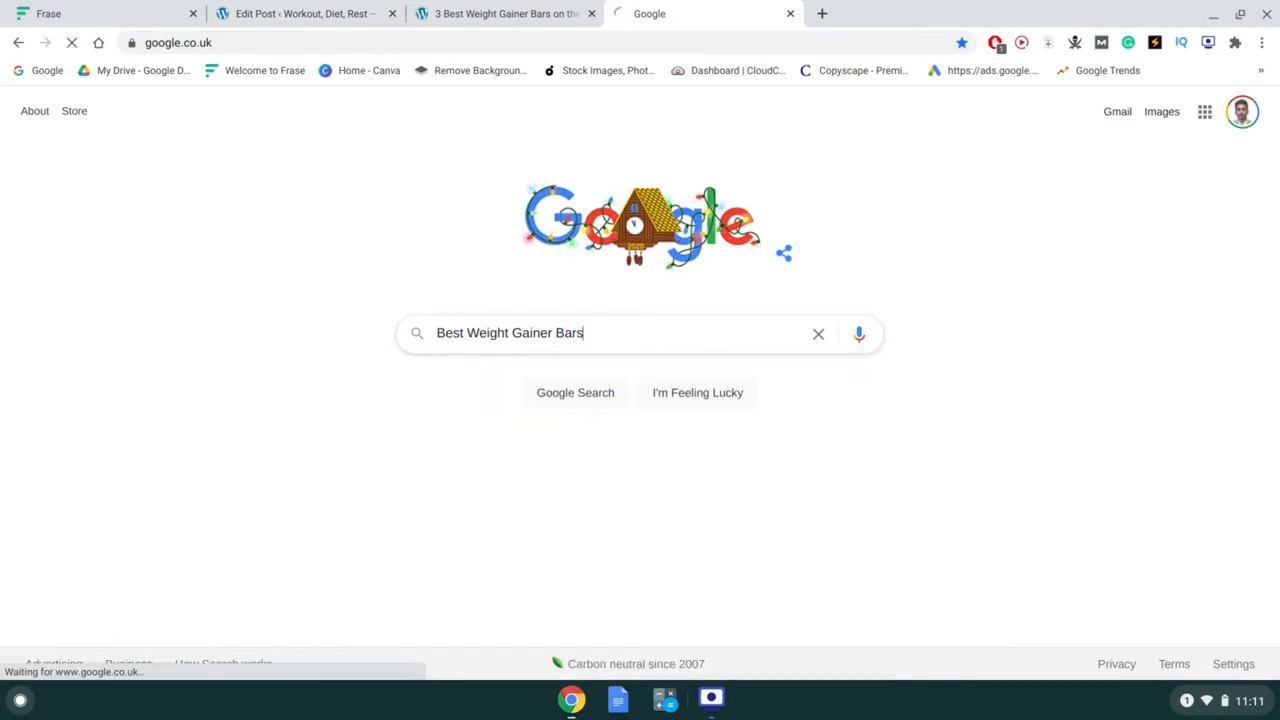
- Open the Livestrong "Protein Bars That Help You Gain Weight" and WorkoutUni "Top 10 Best Protein Bars" results in new tabs
{"action": "scroll", "coordinate": [789, 369], "scroll_direction": "down", "scroll_amount": 10}
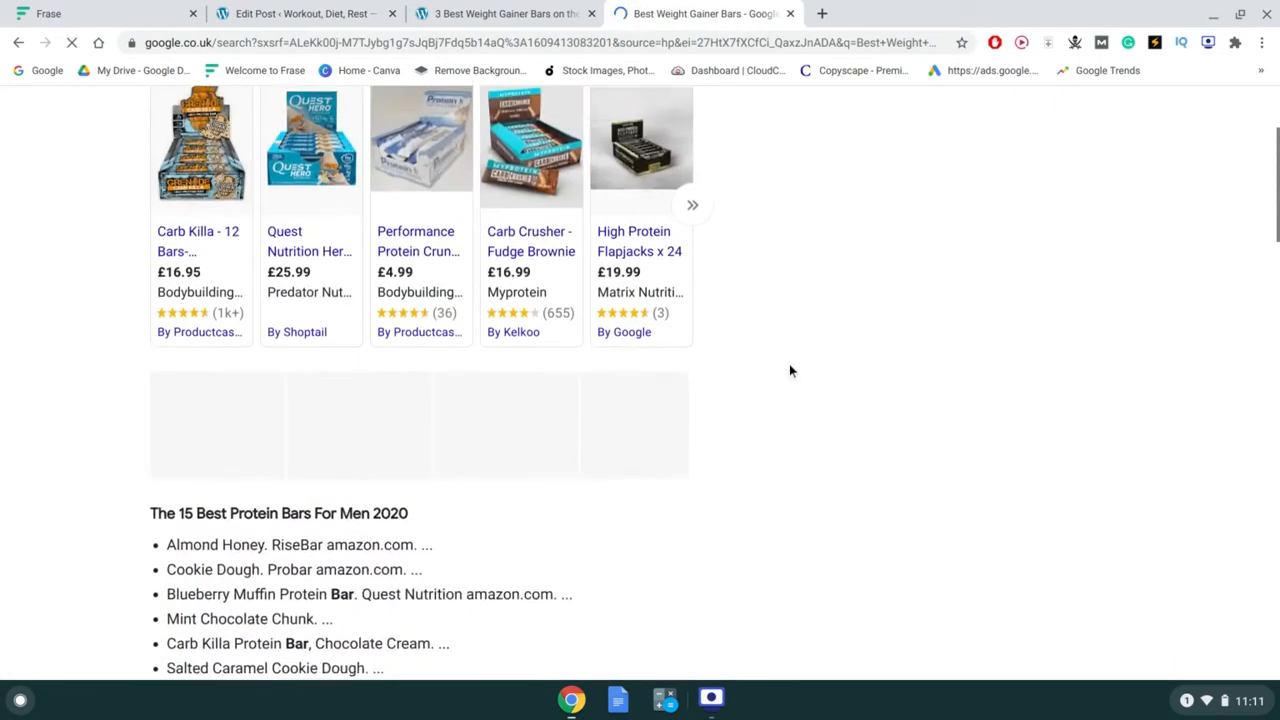
{"action": "scroll", "coordinate": [789, 369], "scroll_direction": "down", "scroll_amount": 1}
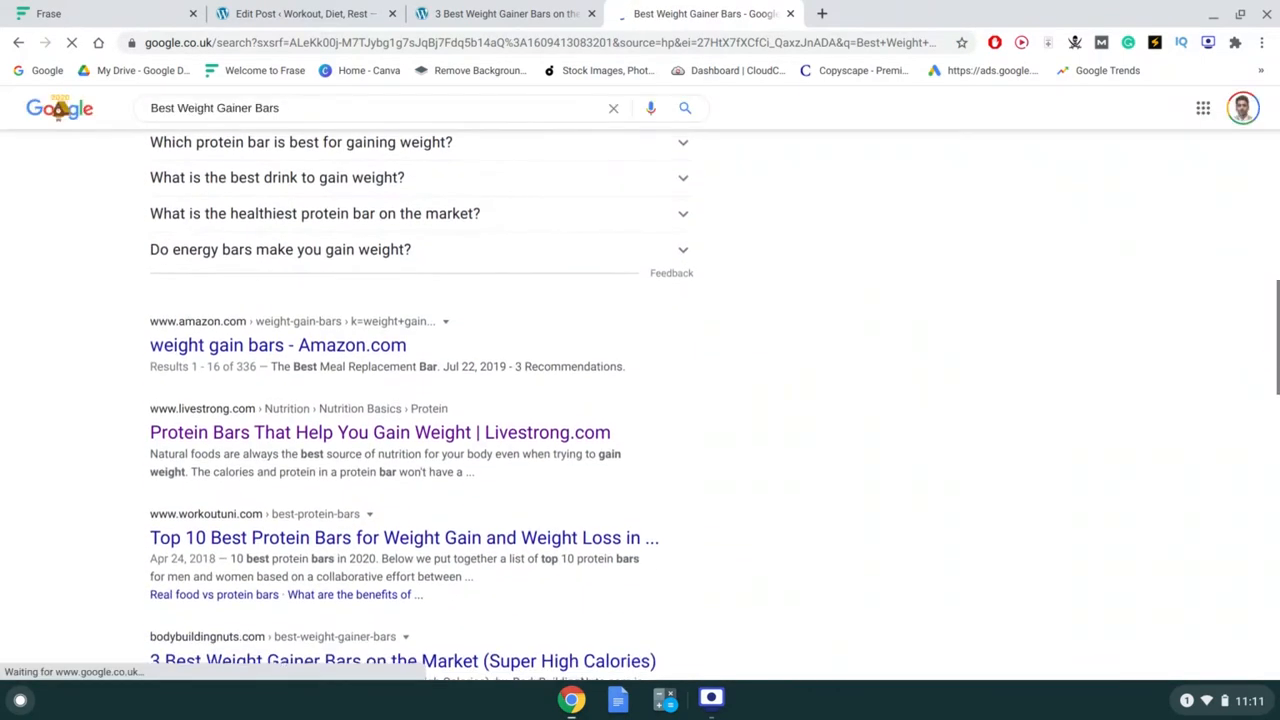
{"action": "scroll", "coordinate": [250, 358], "scroll_direction": "down", "scroll_amount": 1}
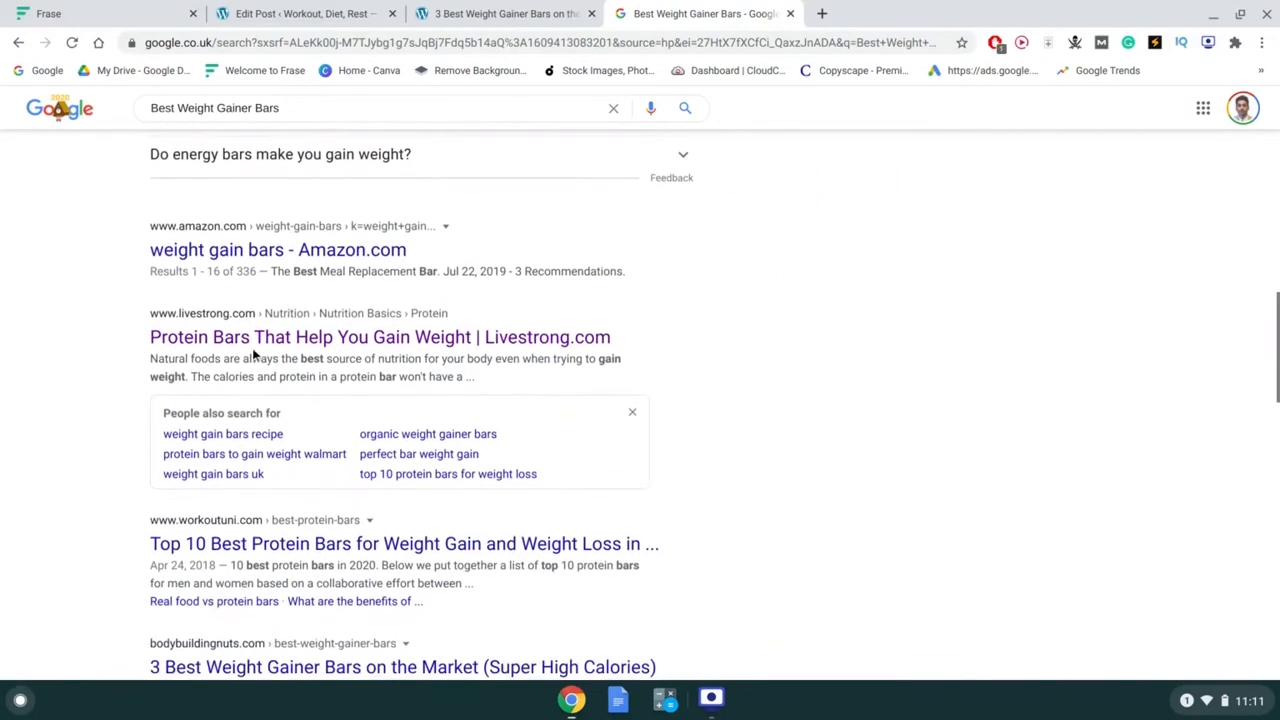
{"action": "right_click", "coordinate": [265, 340]}
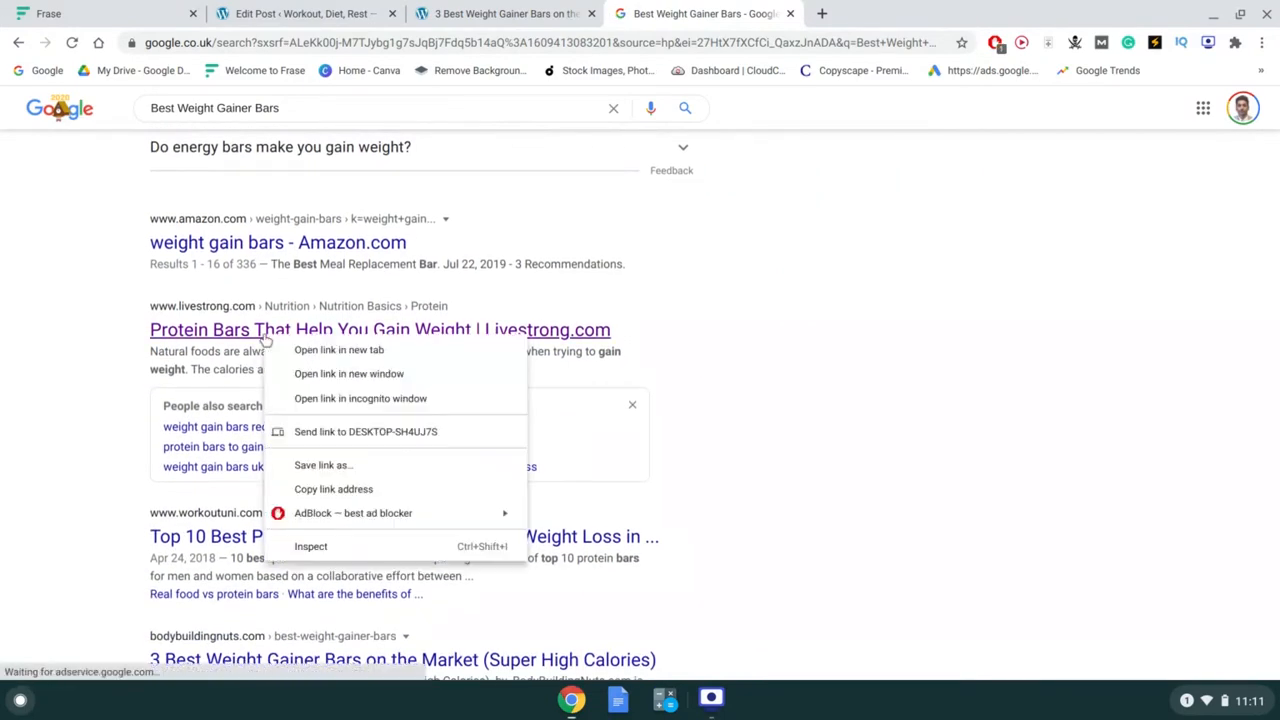
{"action": "left_click", "coordinate": [320, 349]}
{"action": "right_click", "coordinate": [449, 307]}
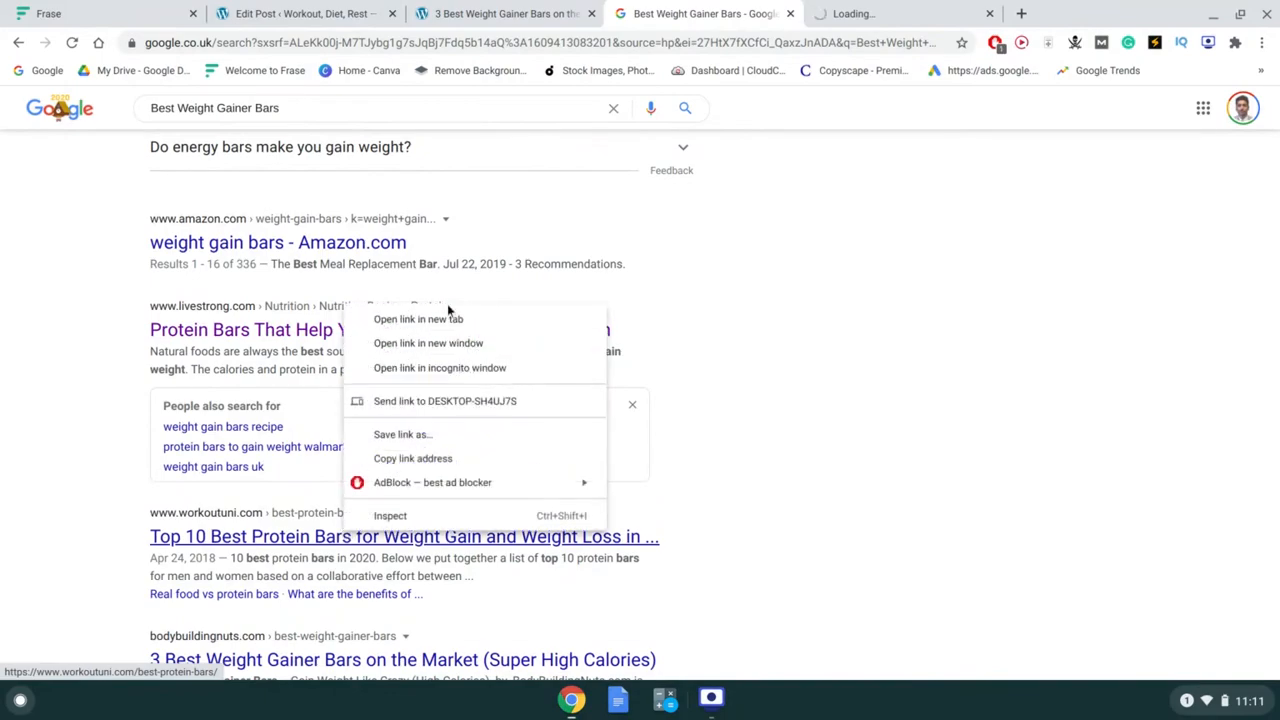
{"action": "left_click", "coordinate": [449, 318]}
- Skim the Livestrong article, select its body text and count the words with Word Counter Plus
{"action": "left_click", "coordinate": [816, 13]}
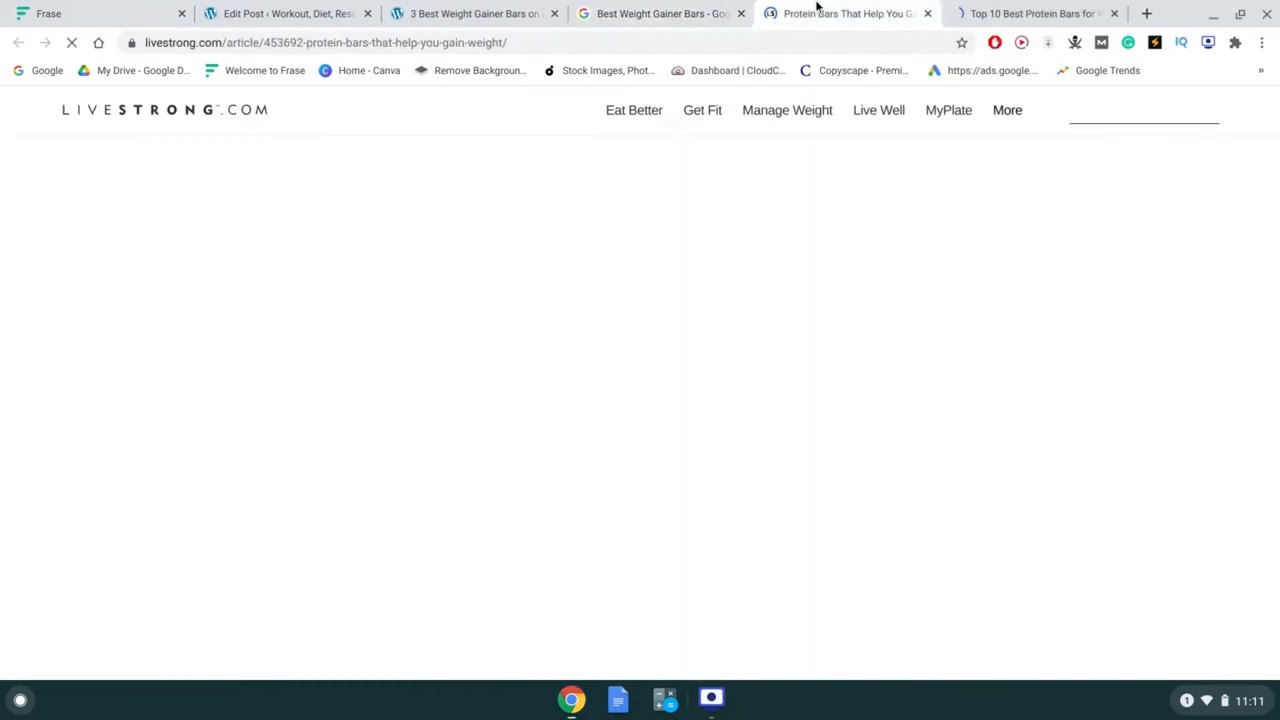
{"action": "scroll", "coordinate": [617, 305], "scroll_direction": "down", "scroll_amount": 2}
{"action": "scroll", "coordinate": [617, 305], "scroll_direction": "down", "scroll_amount": 20}
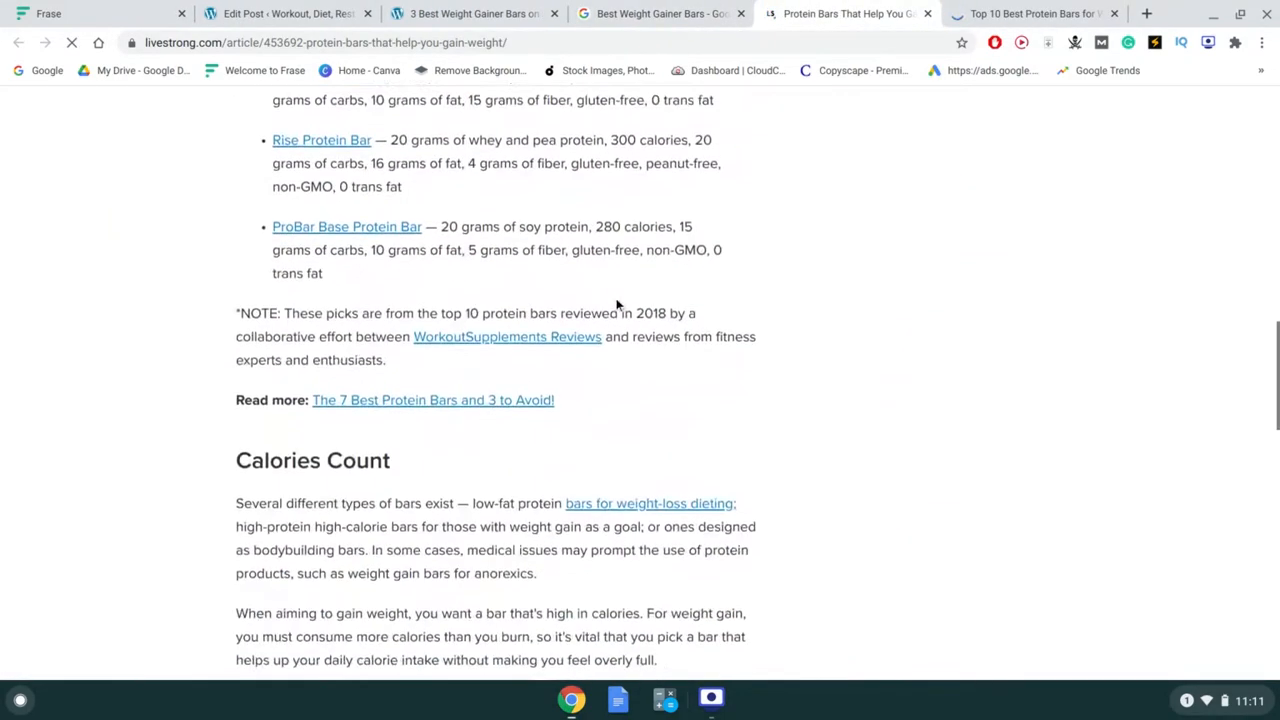
{"action": "scroll", "coordinate": [580, 360], "scroll_direction": "up", "scroll_amount": 2}
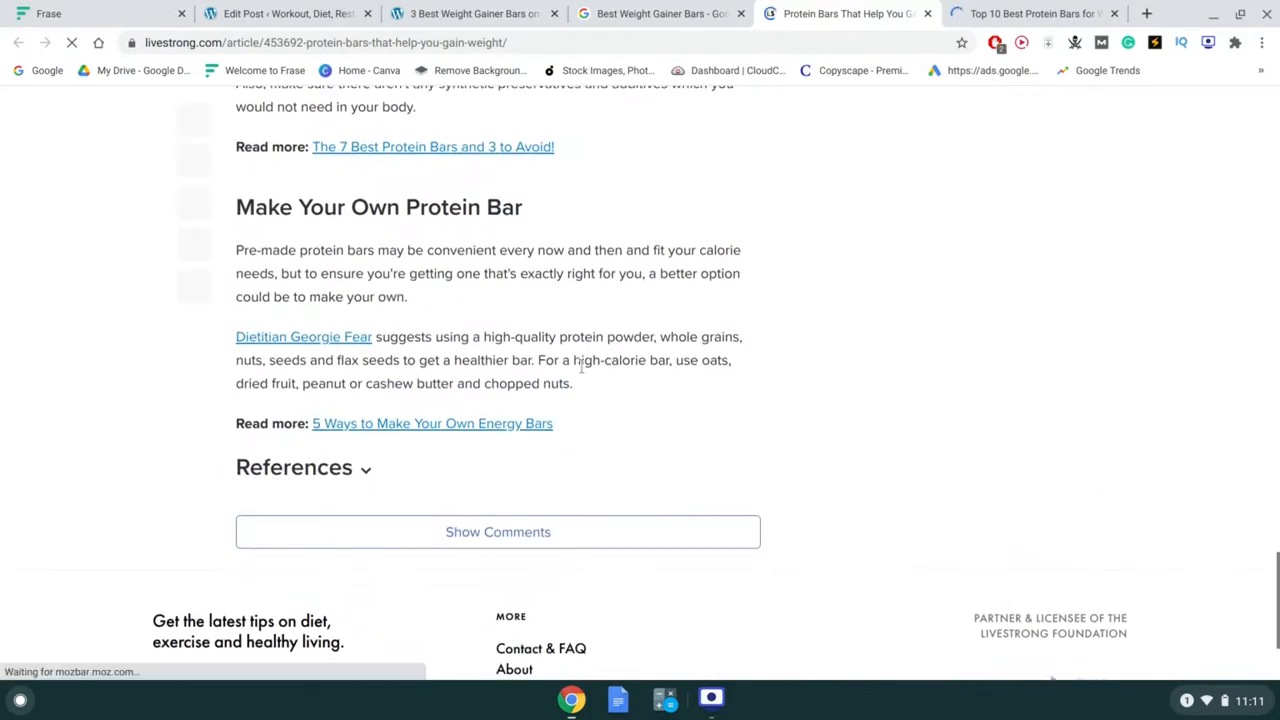
{"action": "scroll", "coordinate": [580, 357], "scroll_direction": "up", "scroll_amount": 4}
{"action": "left_click_drag", "start_coordinate": [677, 1], "coordinate": [576, 516]}
{"action": "right_click", "coordinate": [576, 516]}
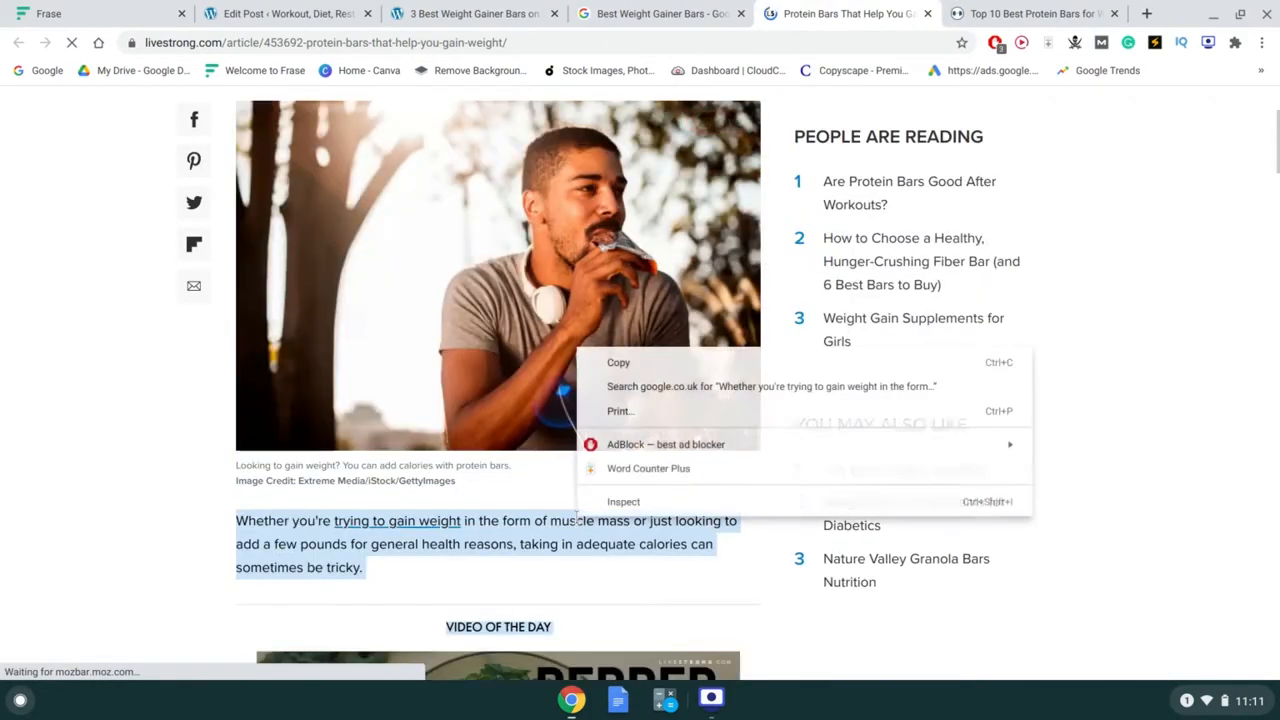
{"action": "left_click", "coordinate": [639, 469]}
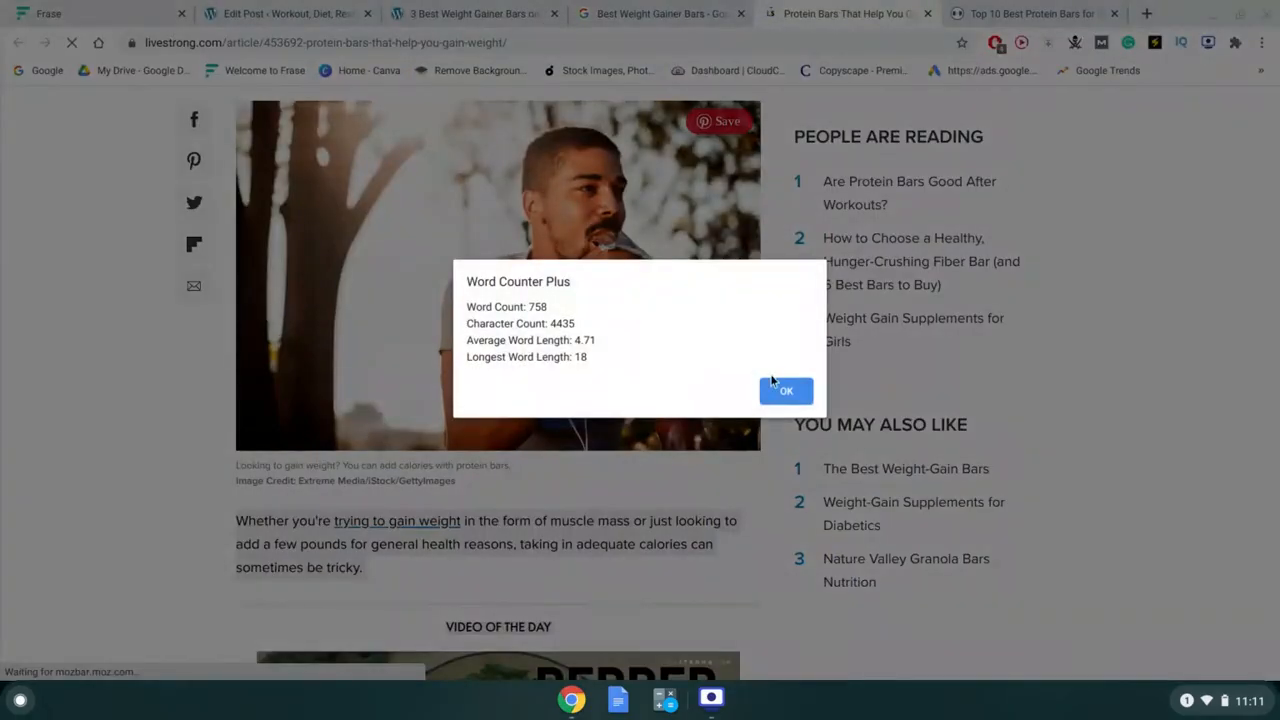
{"action": "left_click", "coordinate": [786, 391]}
- Skim the WorkoutUni article, count the whole page's words with Word Counter Plus and dismiss the coupon pop-up
{"action": "left_click", "coordinate": [987, 10]}
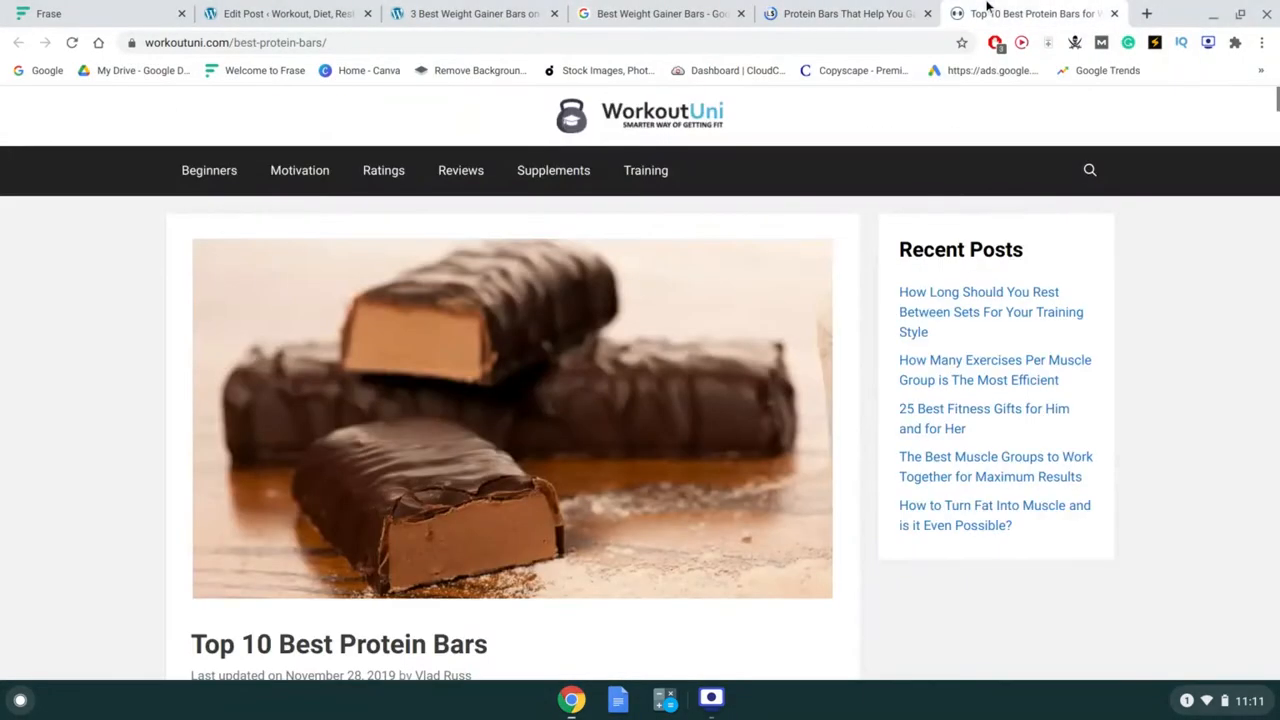
{"action": "scroll", "coordinate": [697, 291], "scroll_direction": "down", "scroll_amount": 20}
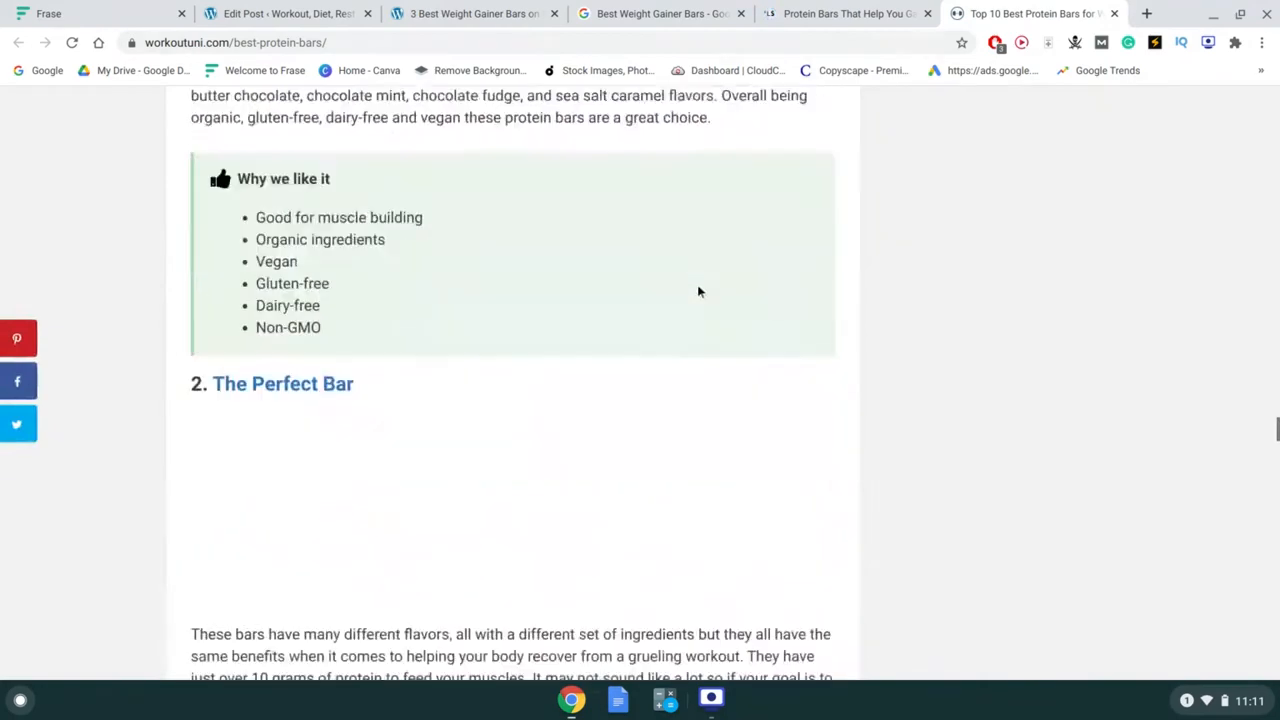
{"action": "scroll", "coordinate": [697, 284], "scroll_direction": "down", "scroll_amount": 20}
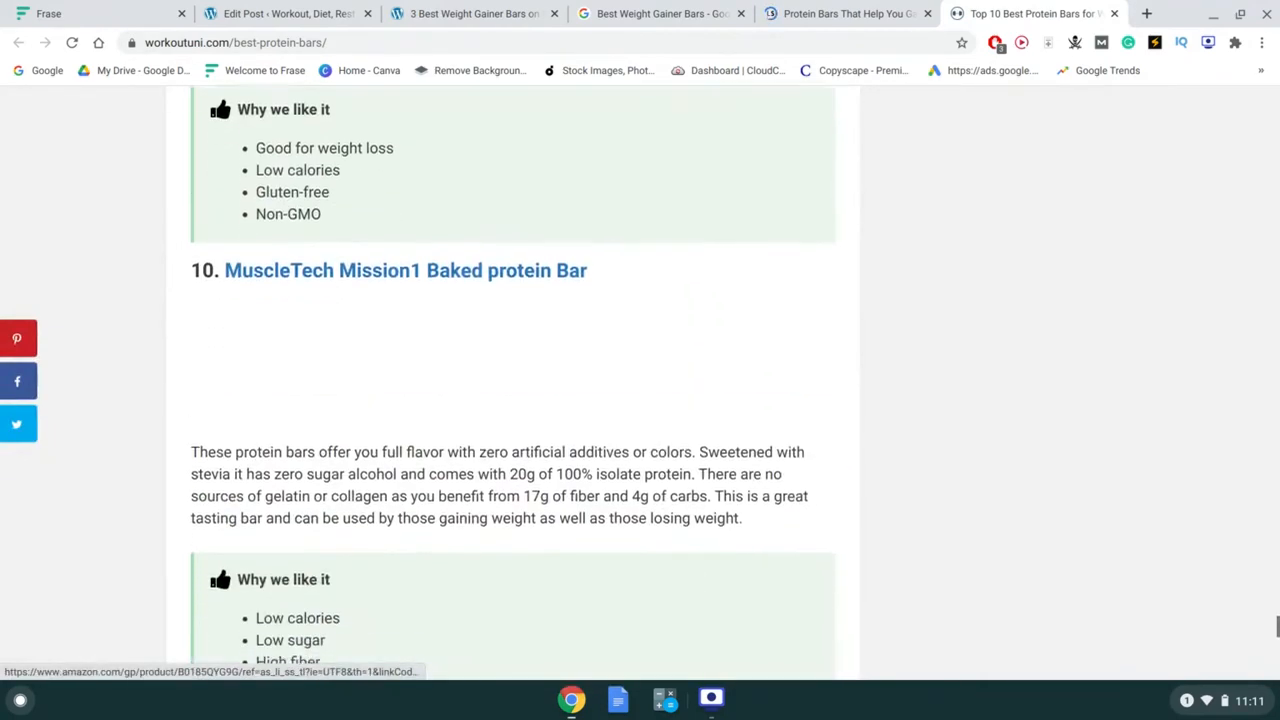
{"action": "scroll", "coordinate": [531, 170], "scroll_direction": "up", "scroll_amount": 5}
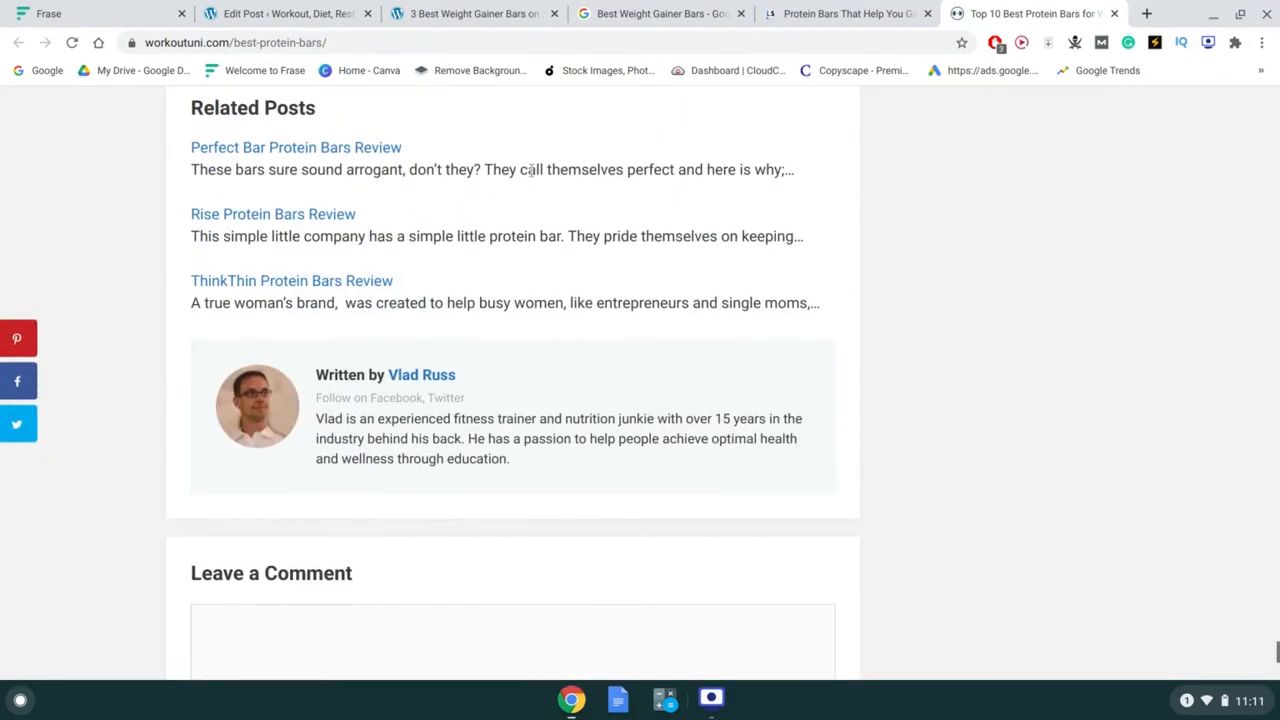
{"action": "scroll", "coordinate": [531, 170], "scroll_direction": "up", "scroll_amount": 4}
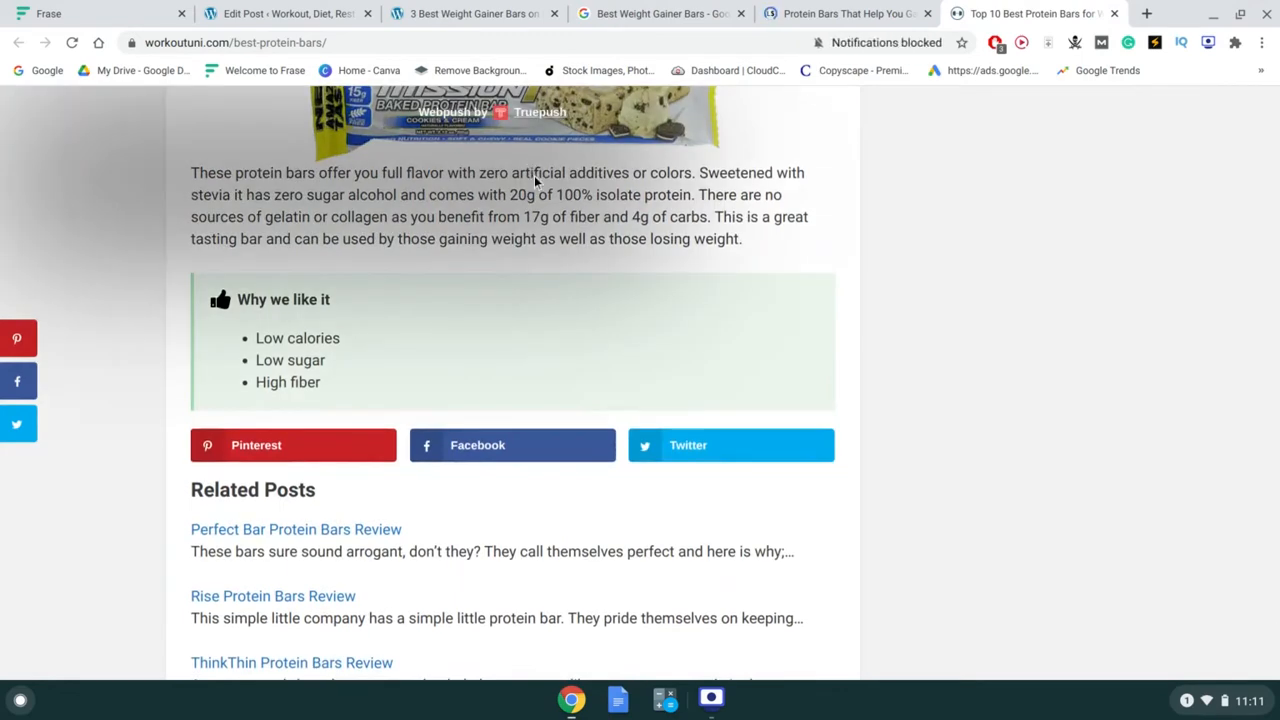
{"action": "scroll", "coordinate": [488, 551], "scroll_direction": "up", "scroll_amount": 8}
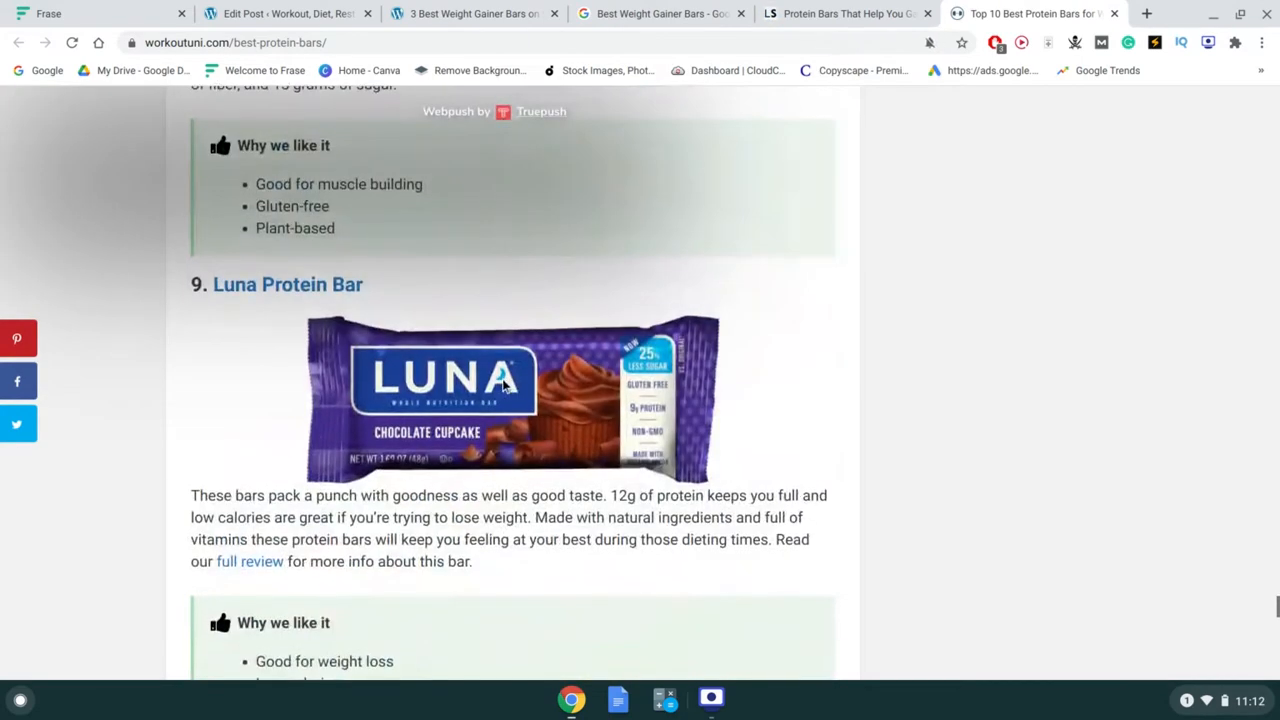
{"action": "key", "text": "ctrl+a"}
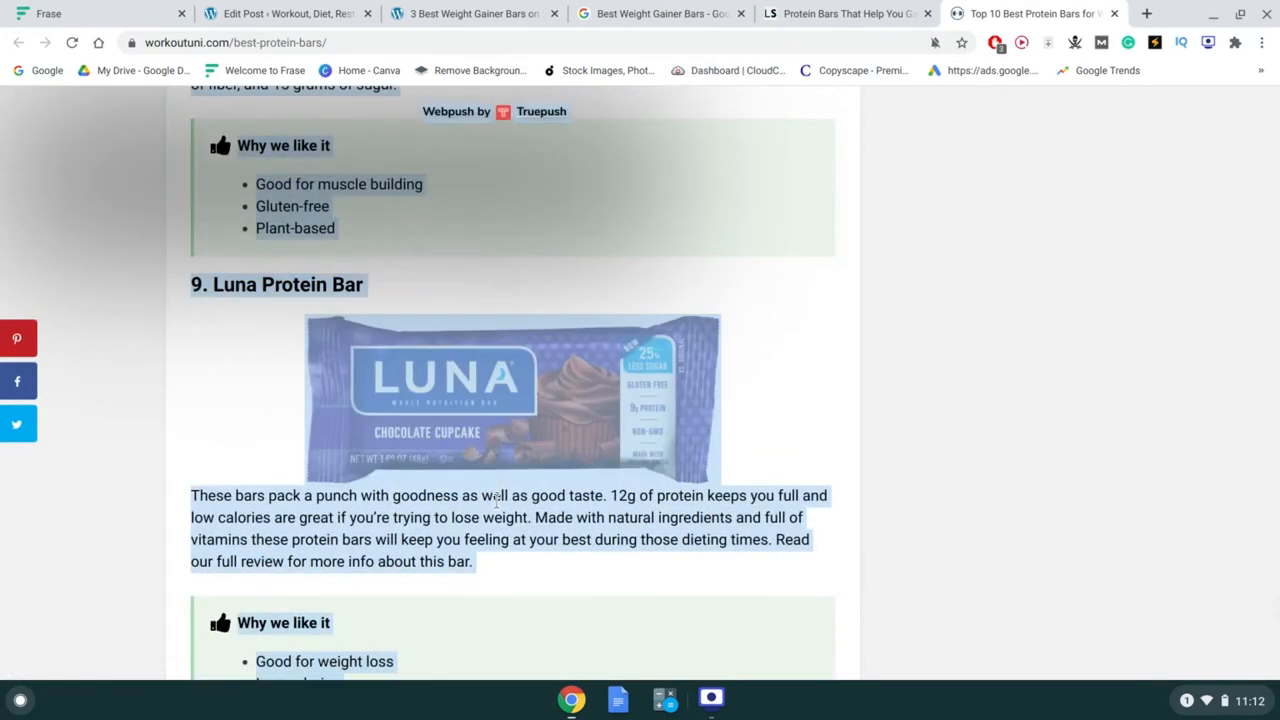
{"action": "right_click", "coordinate": [496, 500]}
{"action": "left_click", "coordinate": [584, 451]}
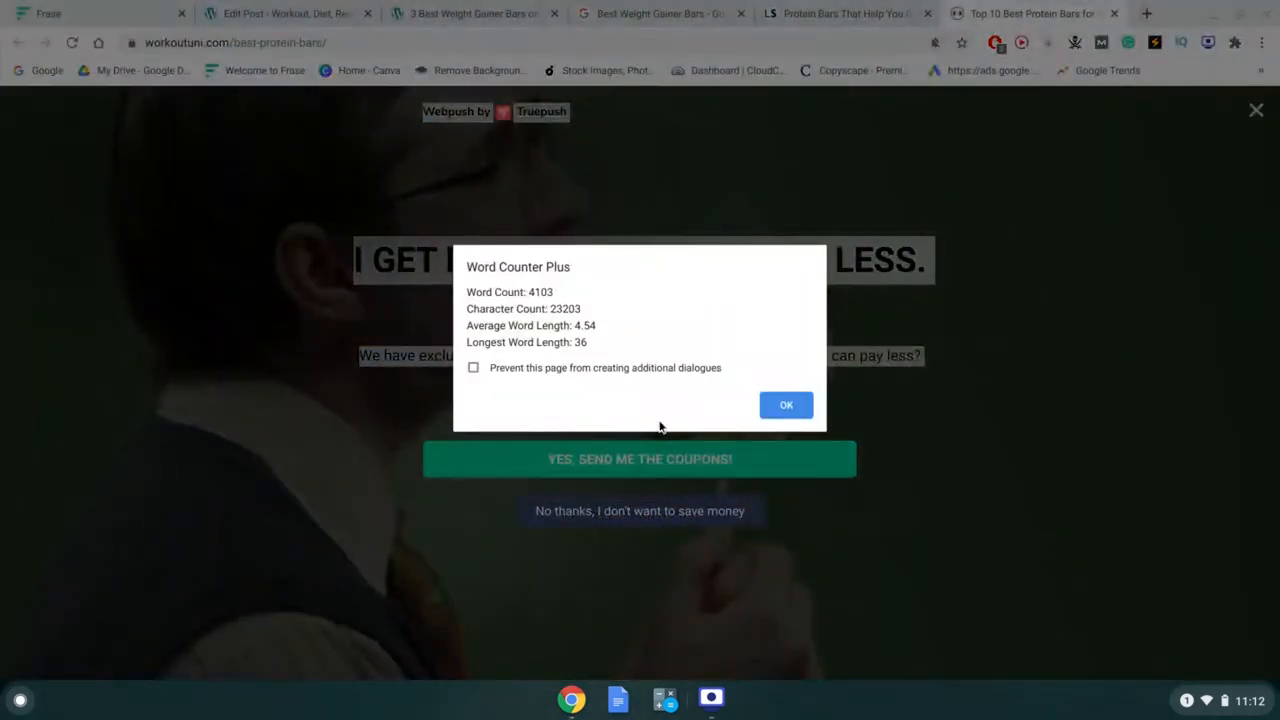
{"action": "left_click", "coordinate": [781, 400]}
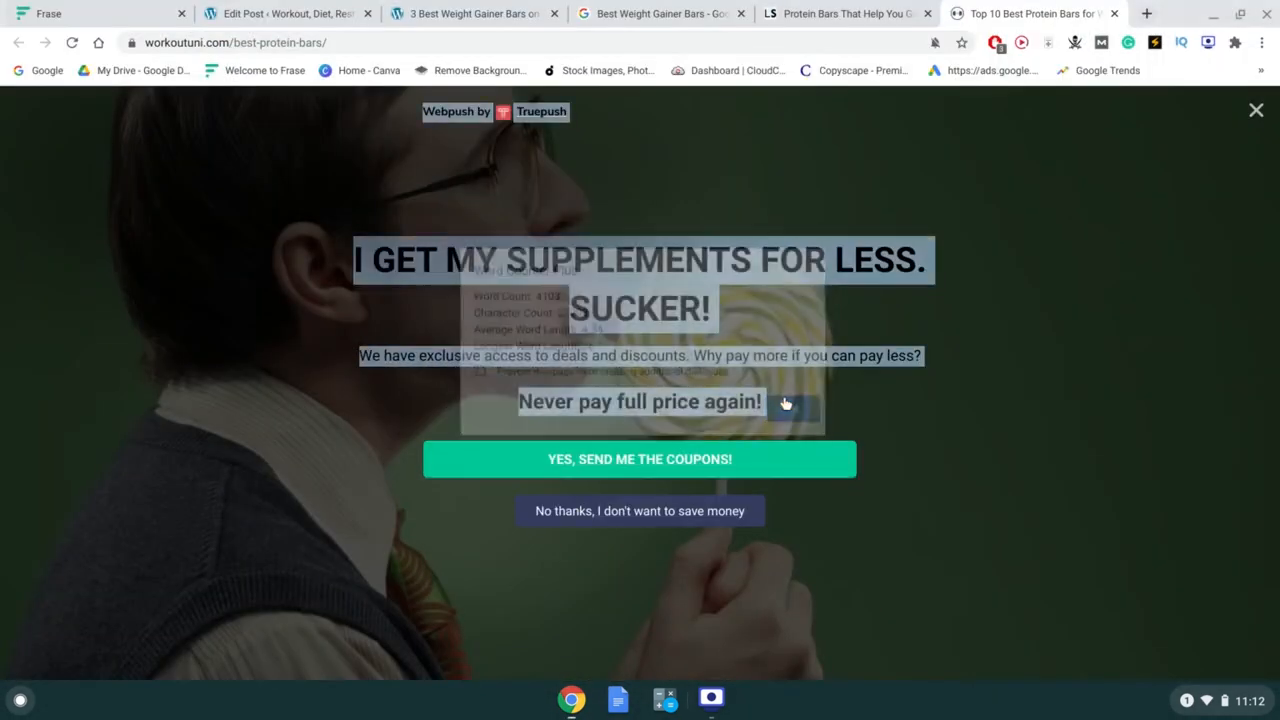
{"action": "left_click", "coordinate": [1256, 113]}
{"action": "scroll", "coordinate": [735, 412], "scroll_direction": "up", "scroll_amount": 10}
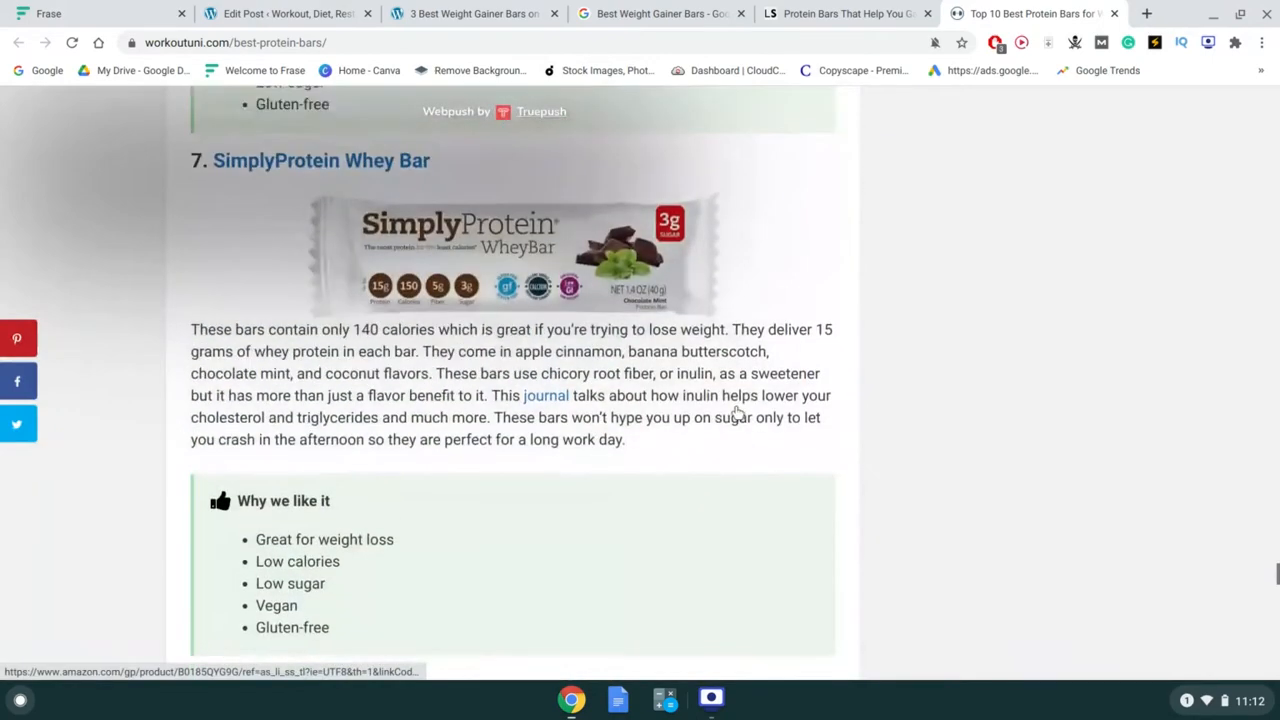
{"action": "scroll", "coordinate": [941, 329], "scroll_direction": "up", "scroll_amount": 15}
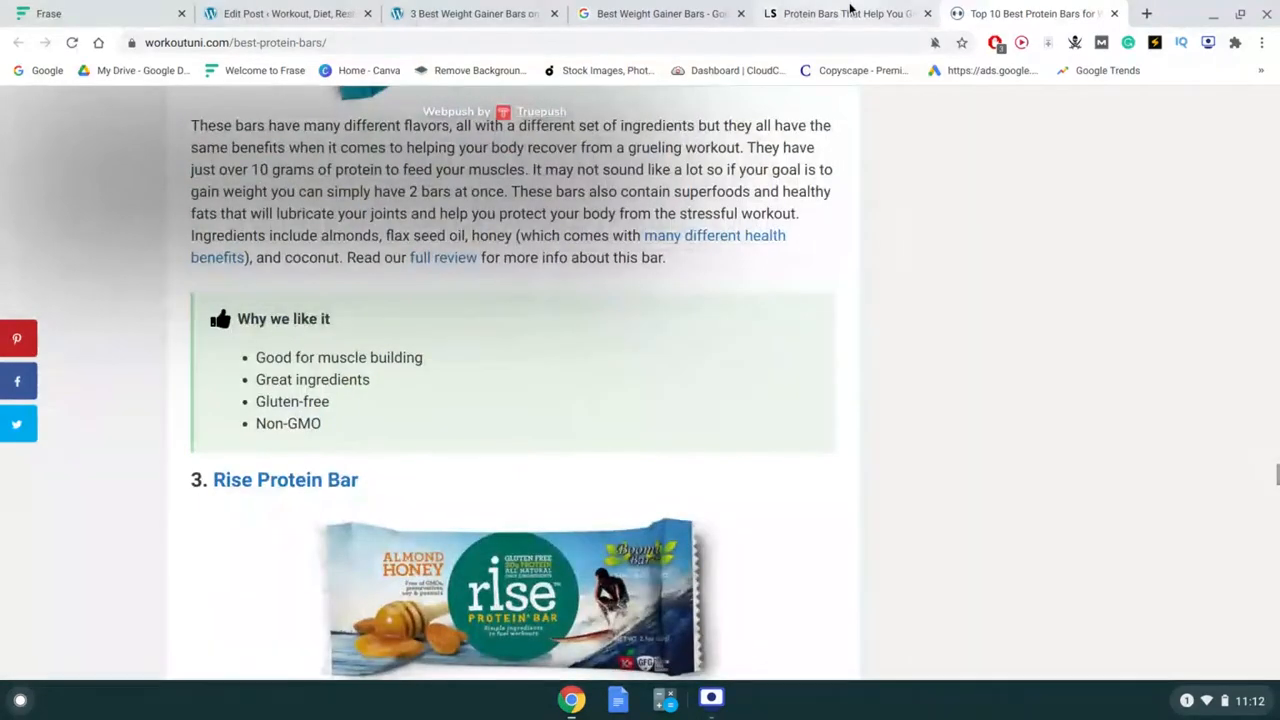
- Return to the BodyBuildingNuts post preview, count the whole page's words with Word Counter Plus and skim the post
{"action": "left_click", "coordinate": [835, 10]}
{"action": "left_click", "coordinate": [745, 8]}
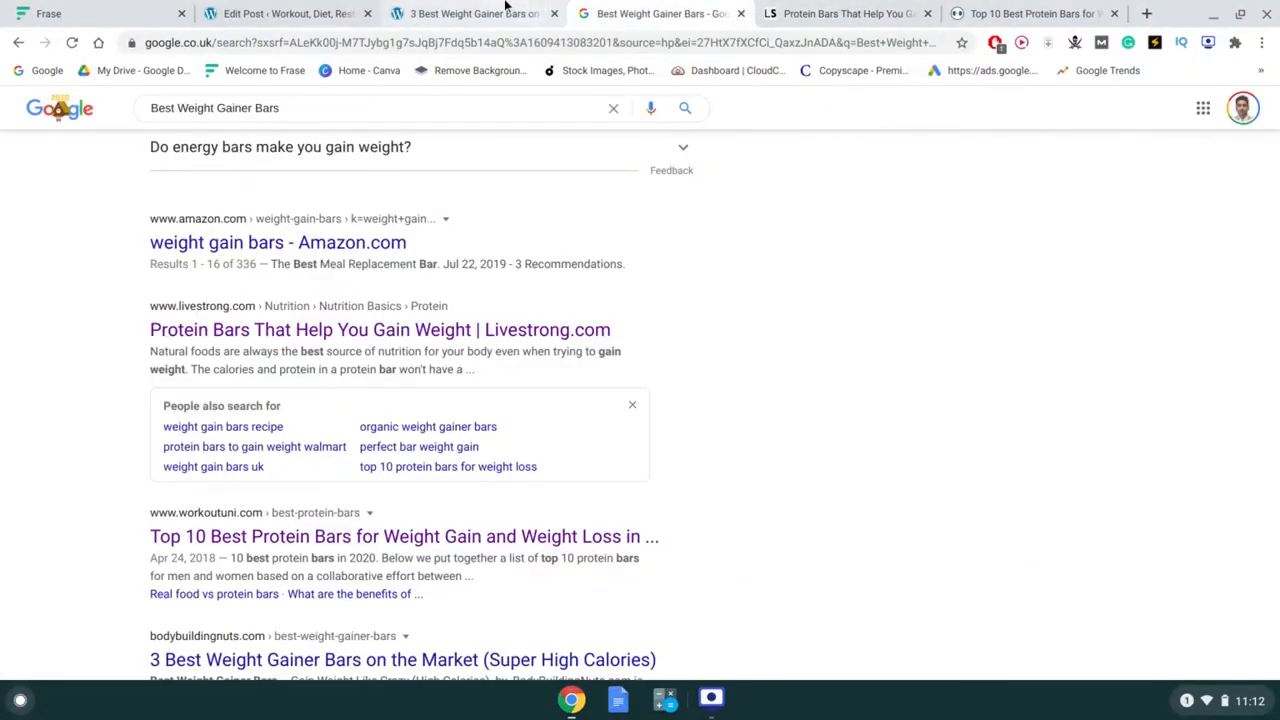
{"action": "left_click", "coordinate": [510, 13]}
{"action": "scroll", "coordinate": [427, 391], "scroll_direction": "down", "scroll_amount": 2}
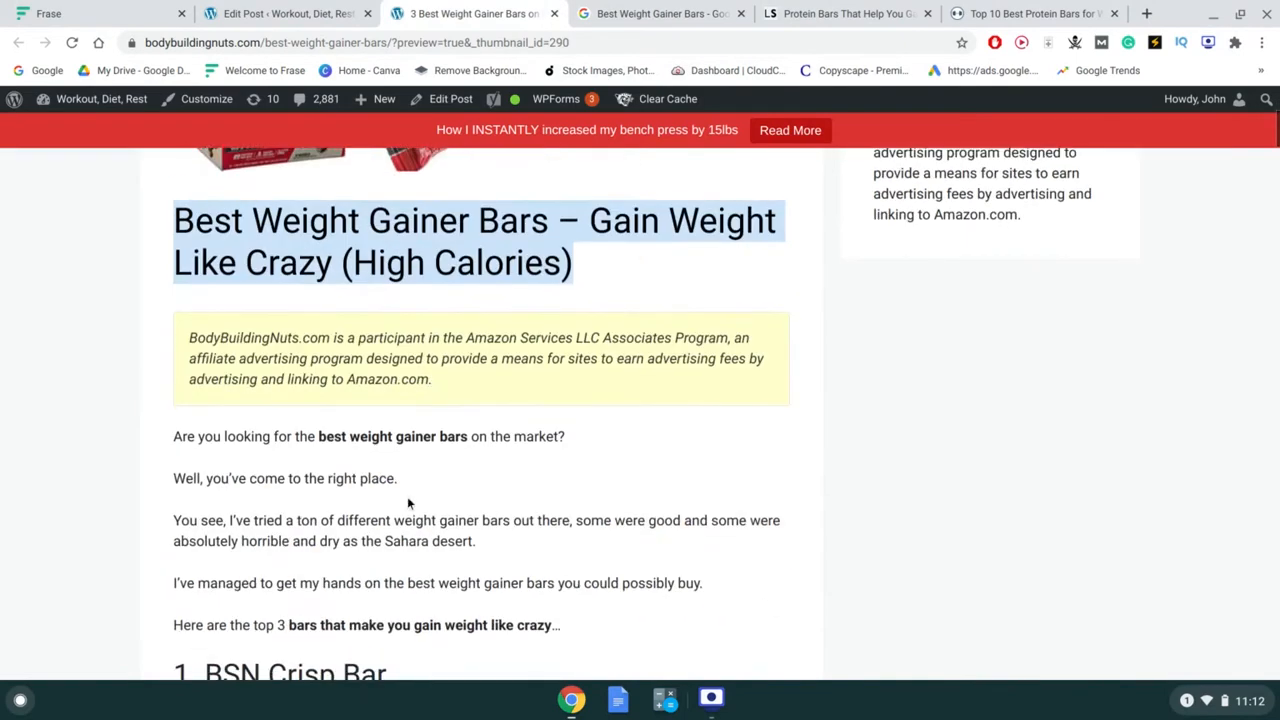
{"action": "key", "text": "ctrl+a"}
{"action": "right_click", "coordinate": [404, 503]}
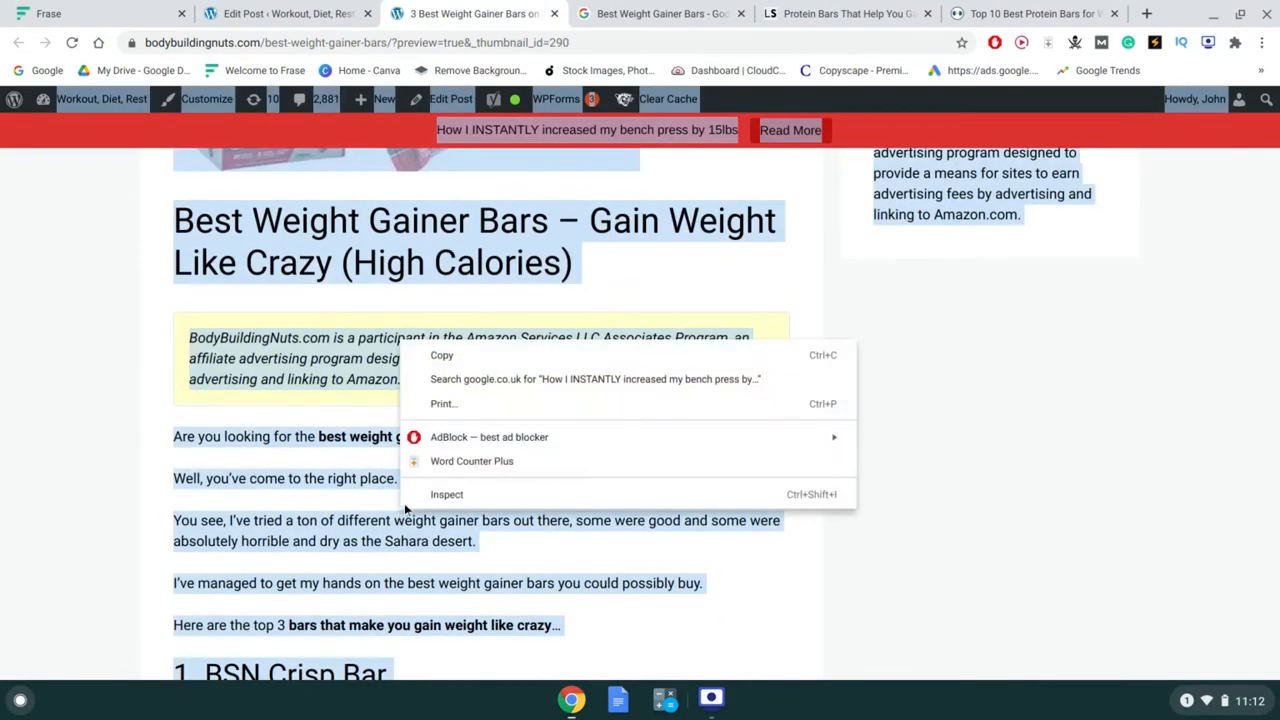
{"action": "left_click", "coordinate": [447, 460]}
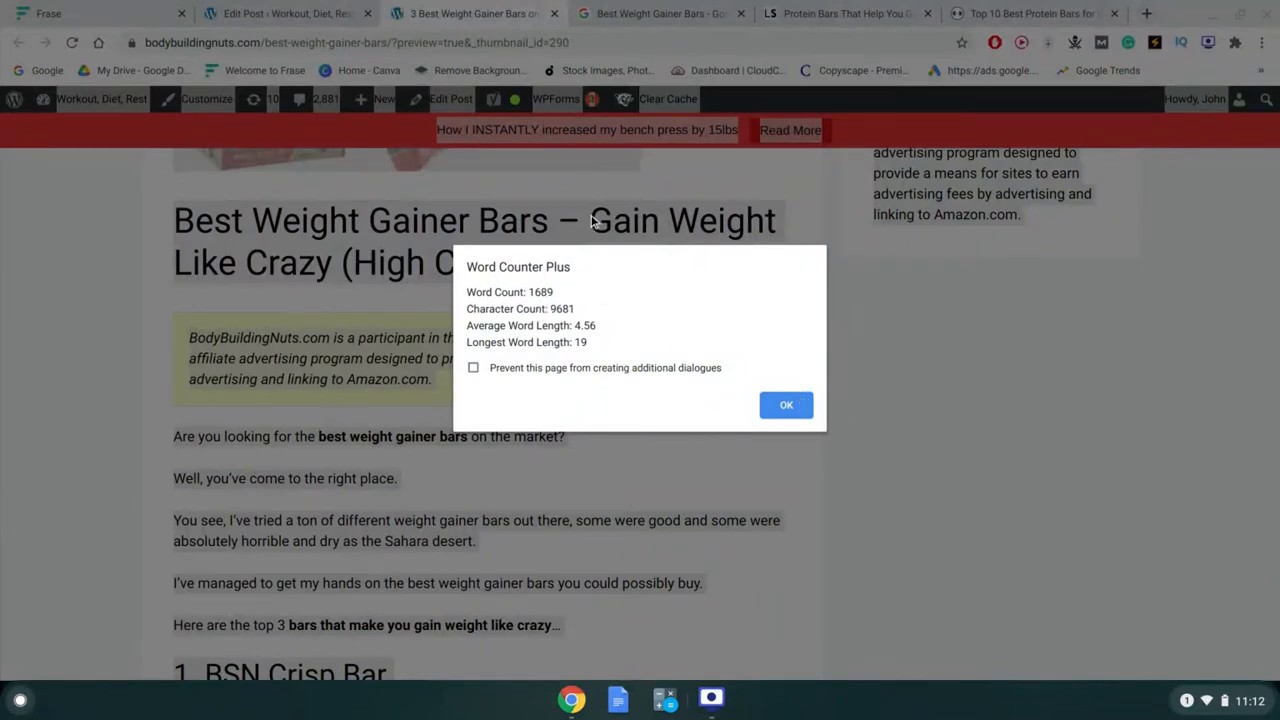
{"action": "left_click", "coordinate": [786, 405]}
{"action": "left_click", "coordinate": [689, 463]}
{"action": "scroll", "coordinate": [689, 463], "scroll_direction": "down", "scroll_amount": 20}
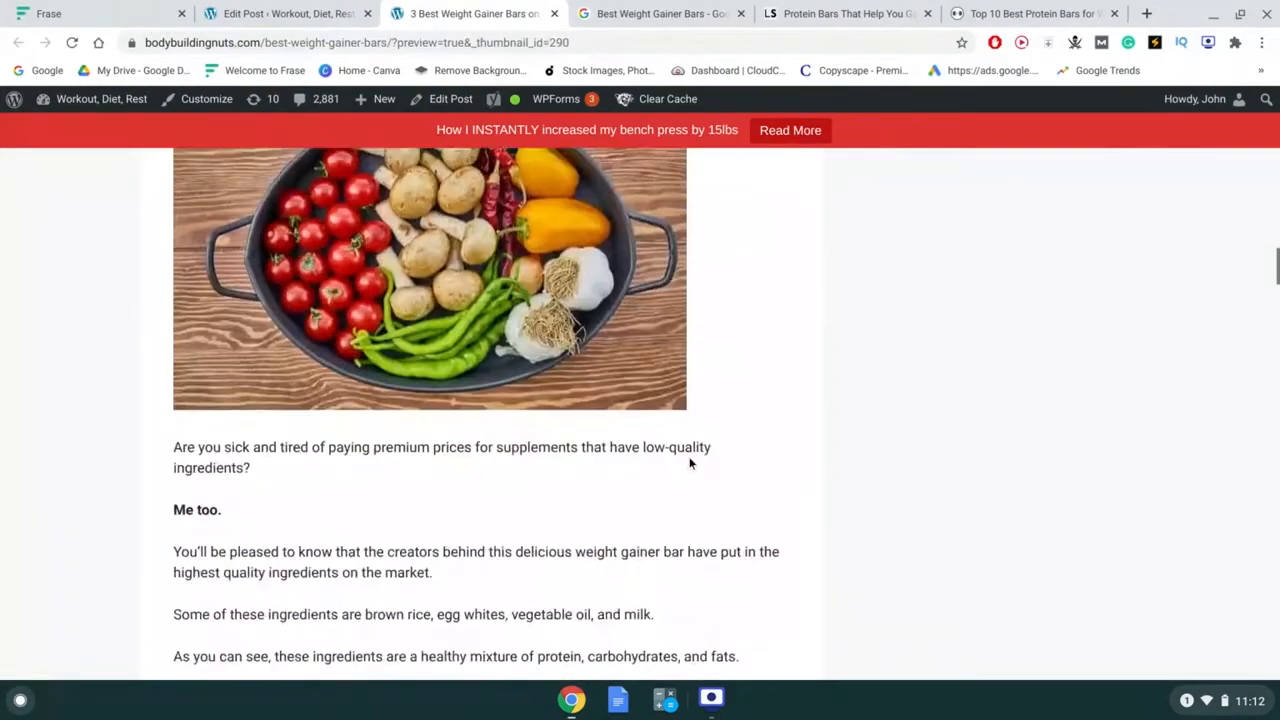
{"action": "scroll", "coordinate": [689, 463], "scroll_direction": "up", "scroll_amount": 20}
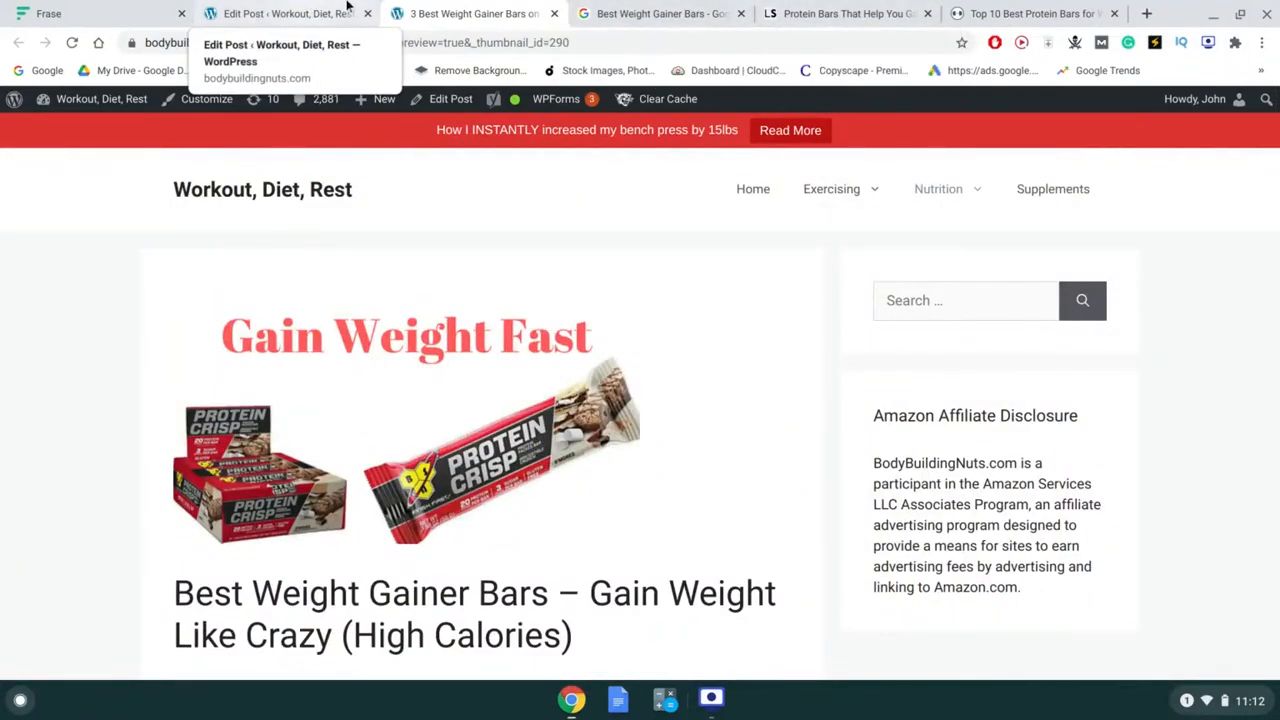
- Examine the Google results for Best Weight Gainer Bars, comparing the BodyBuildingNuts listing with its competitors and checking the related searches
{"action": "left_click", "coordinate": [603, 10]}
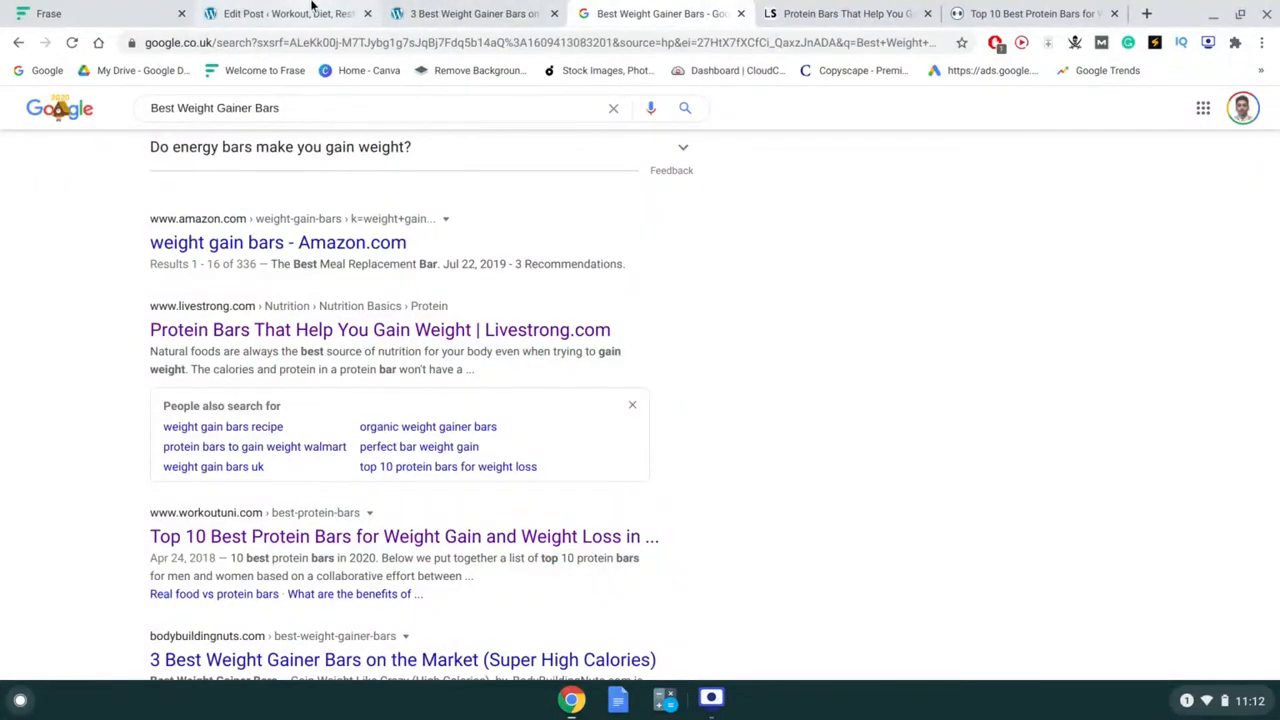
{"action": "scroll", "coordinate": [403, 311], "scroll_direction": "down", "scroll_amount": 3}
{"action": "scroll", "coordinate": [403, 311], "scroll_direction": "up", "scroll_amount": 1}
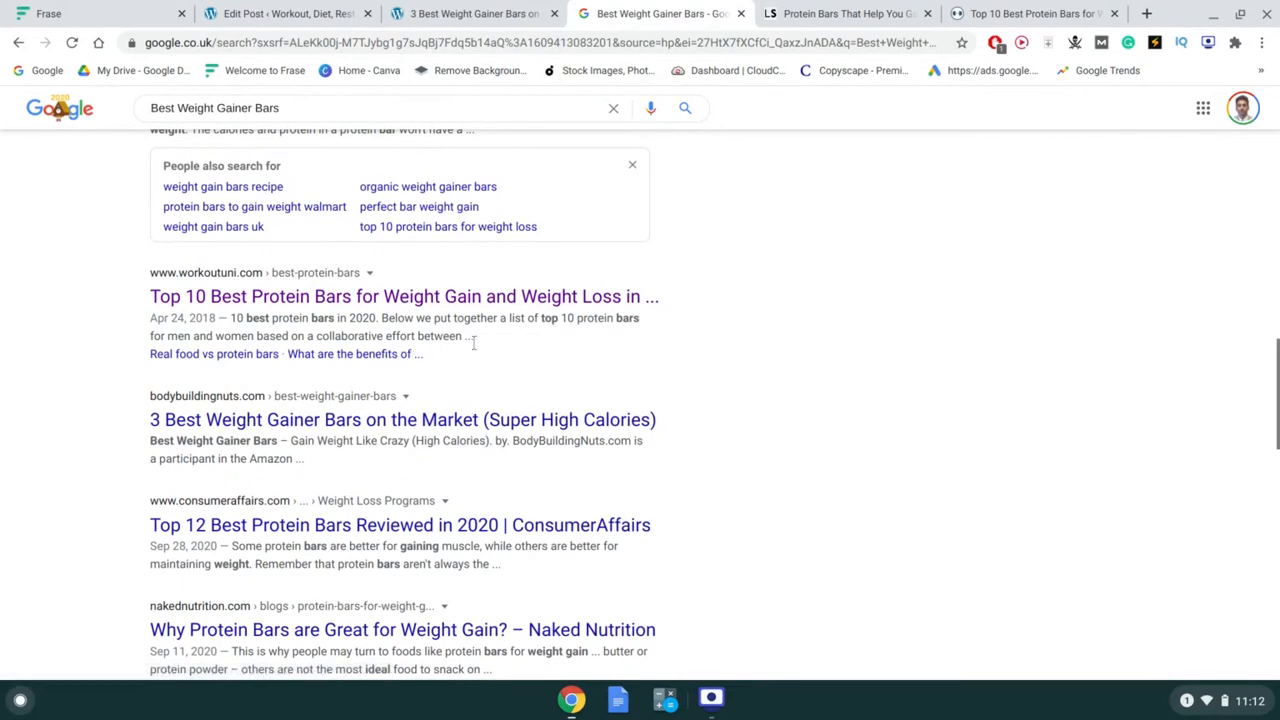
{"action": "scroll", "coordinate": [474, 340], "scroll_direction": "down", "scroll_amount": 12}
{"action": "scroll", "coordinate": [474, 343], "scroll_direction": "up", "scroll_amount": 5}
{"action": "scroll", "coordinate": [474, 343], "scroll_direction": "up", "scroll_amount": 10}
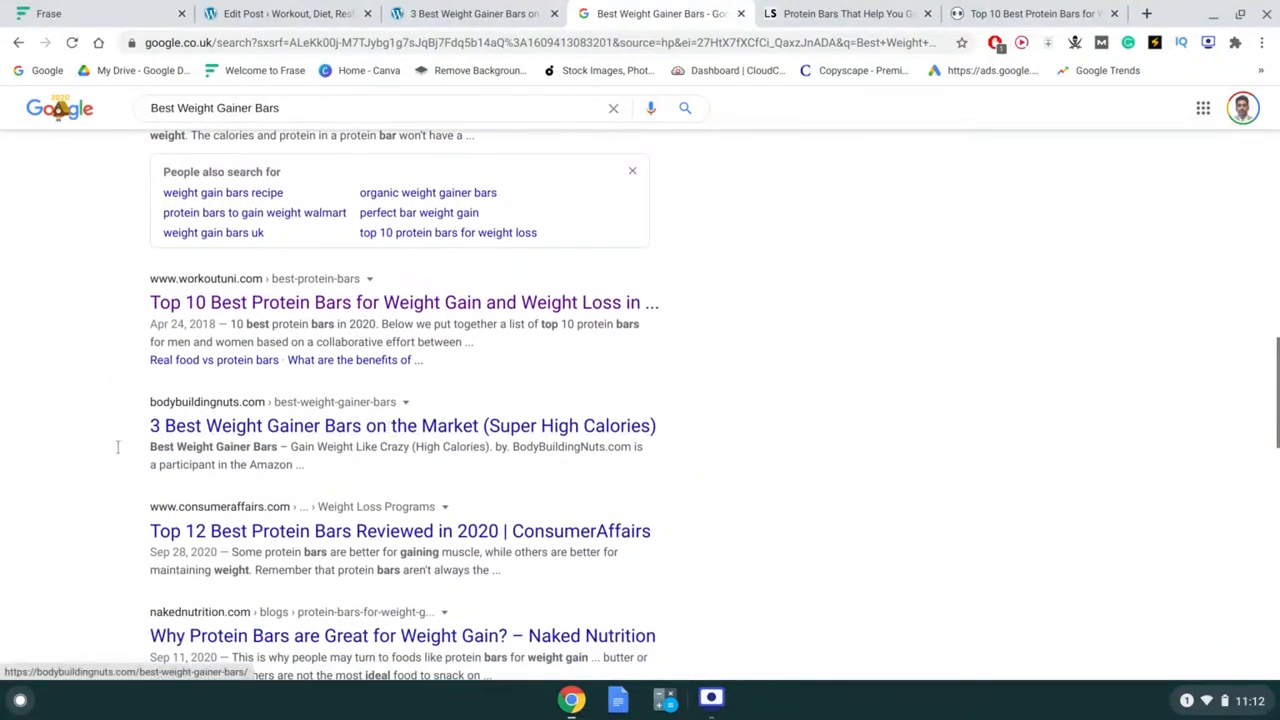
{"action": "scroll", "coordinate": [78, 441], "scroll_direction": "up", "scroll_amount": 3}
{"action": "scroll", "coordinate": [79, 441], "scroll_direction": "up", "scroll_amount": 1}
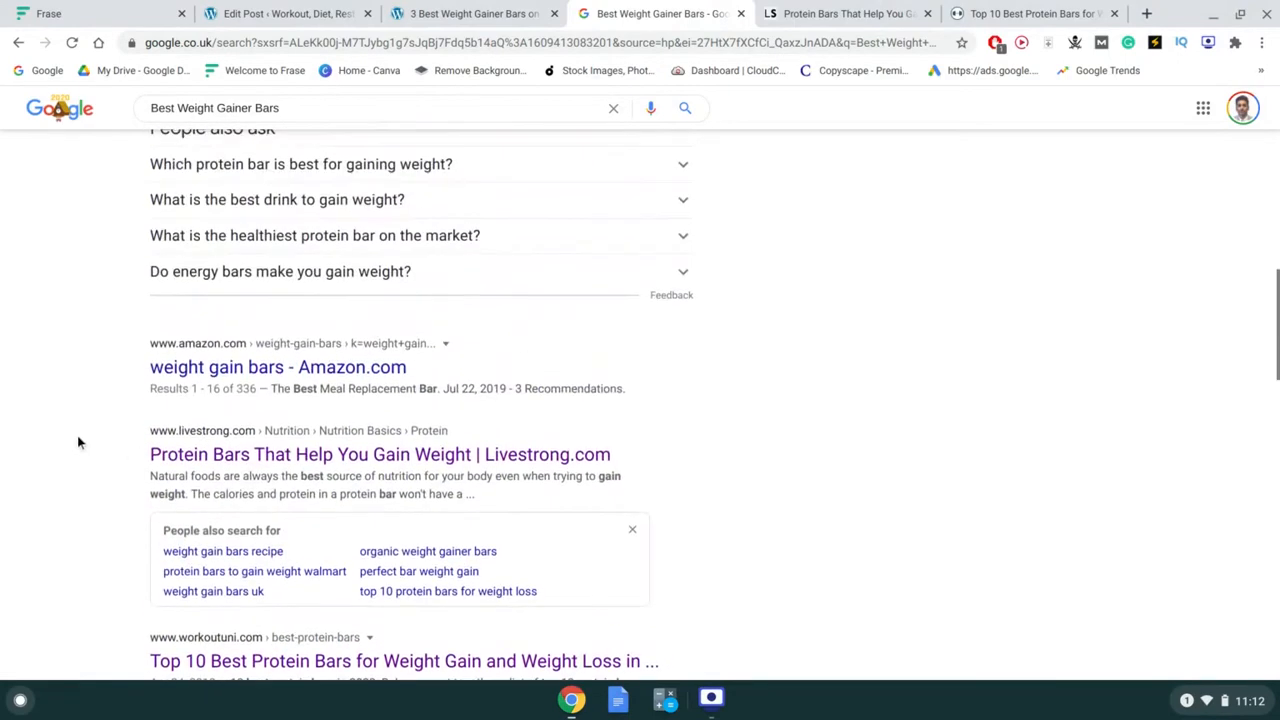
{"action": "scroll", "coordinate": [79, 441], "scroll_direction": "down", "scroll_amount": 15}
{"action": "scroll", "coordinate": [640, 405], "scroll_direction": "down", "scroll_amount": 1}
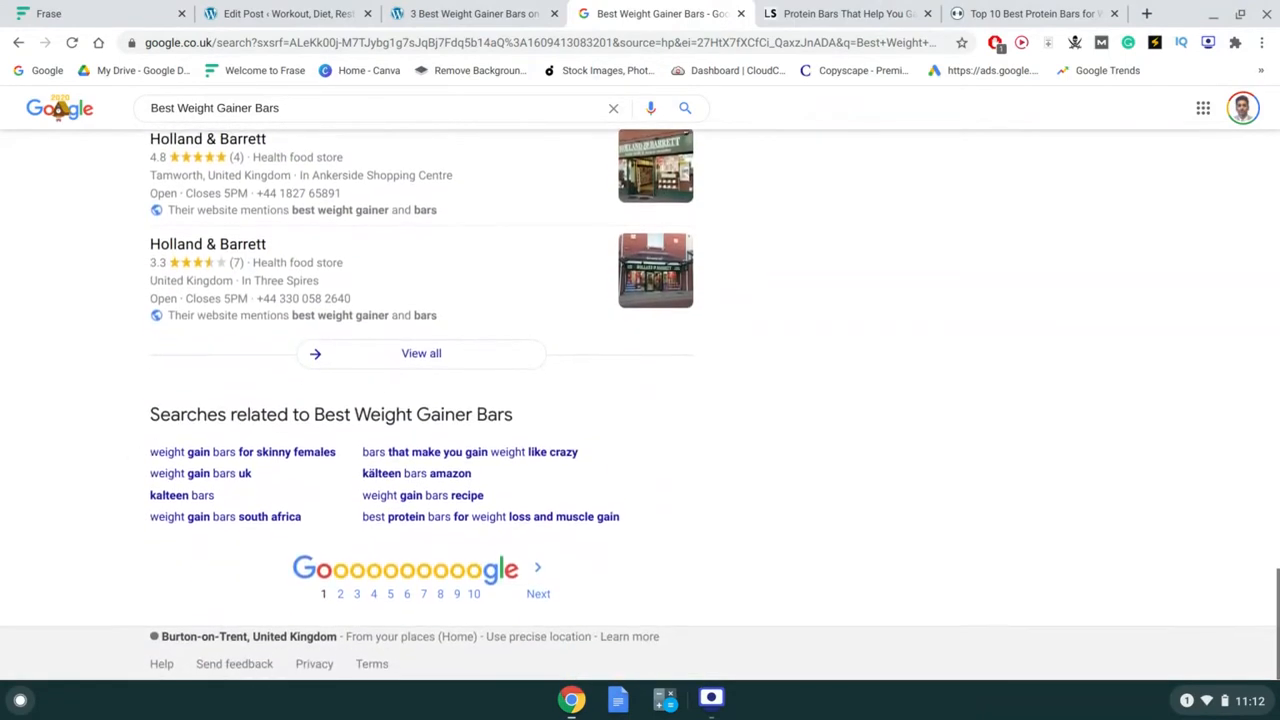
- Check the searches related to Best Weight Gainer Bars against the post's title in the WordPress editor
{"action": "triple_click", "coordinate": [118, 460]}
{"action": "left_click", "coordinate": [118, 460]}
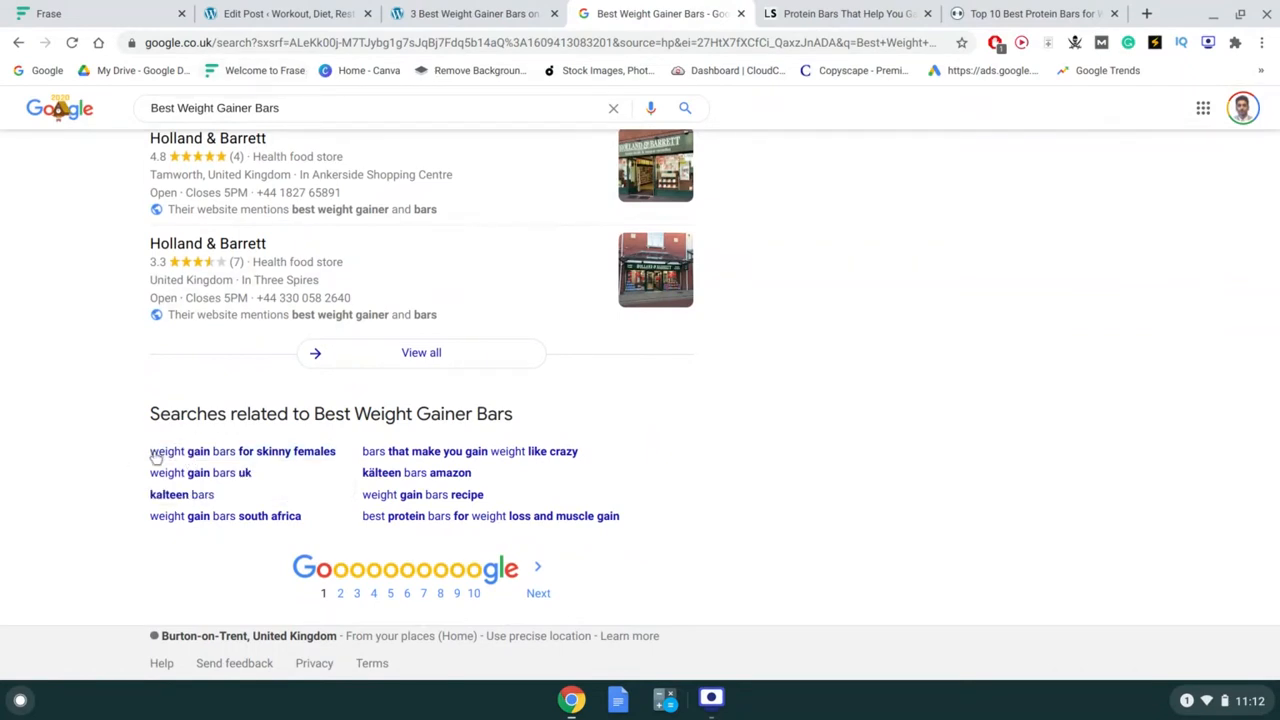
{"action": "left_click", "coordinate": [268, 10]}
{"action": "left_click", "coordinate": [470, 13]}
{"action": "left_click", "coordinate": [620, 10]}
{"action": "left_click", "coordinate": [286, 14]}
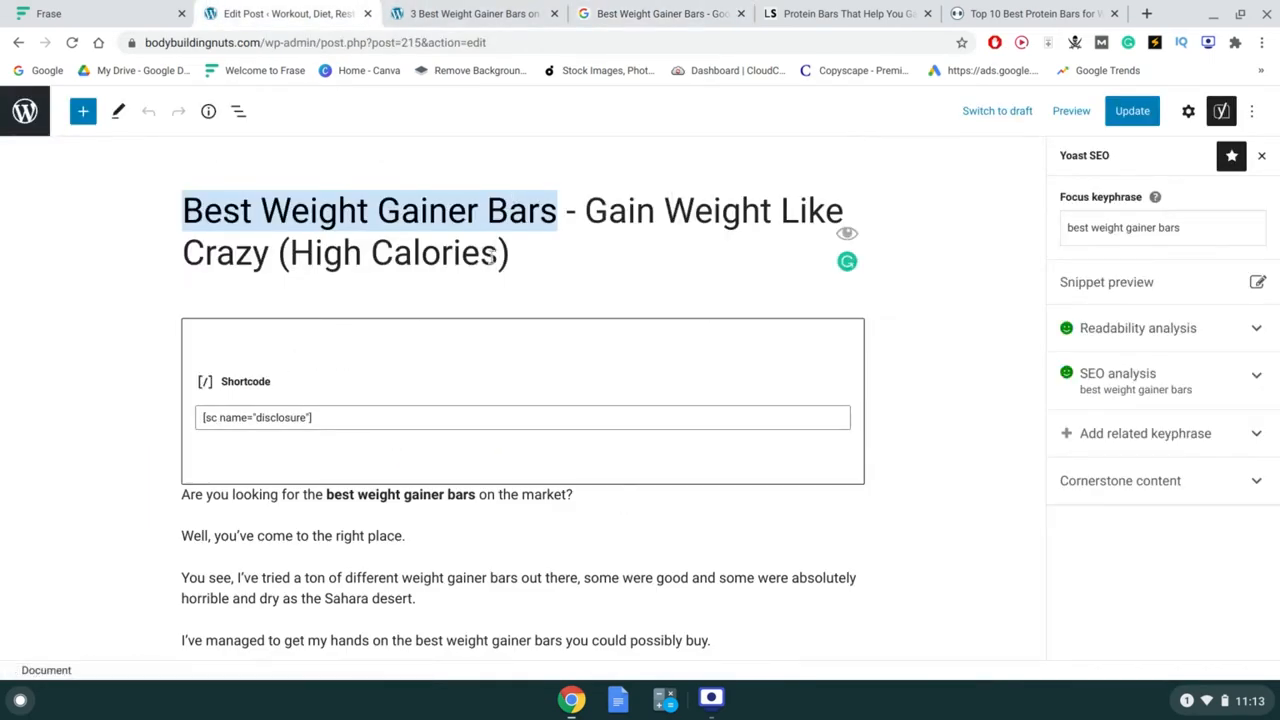
- Return to the Google results and bring up the search suggestions for Best Weight Gainer Bars
{"action": "left_click", "coordinate": [523, 8]}
{"action": "left_click", "coordinate": [700, 13]}
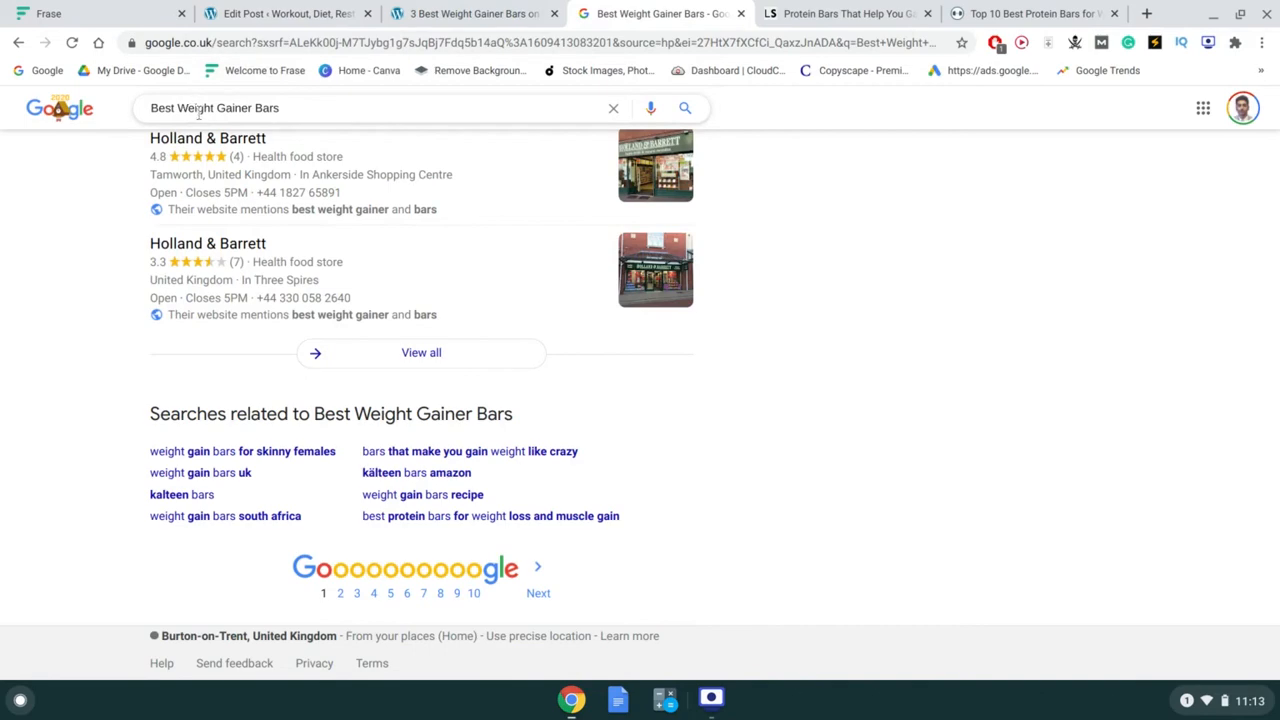
{"action": "scroll", "coordinate": [732, 213], "scroll_direction": "up", "scroll_amount": 1}
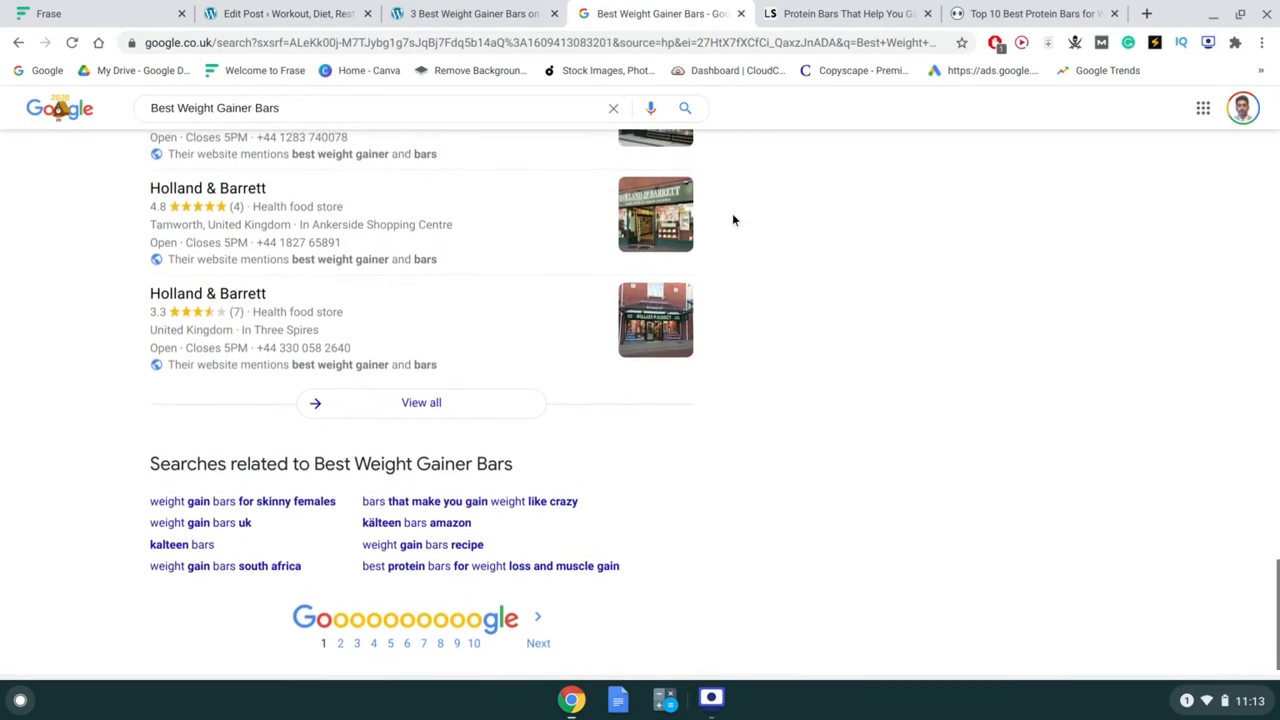
{"action": "scroll", "coordinate": [732, 213], "scroll_direction": "up", "scroll_amount": 15}
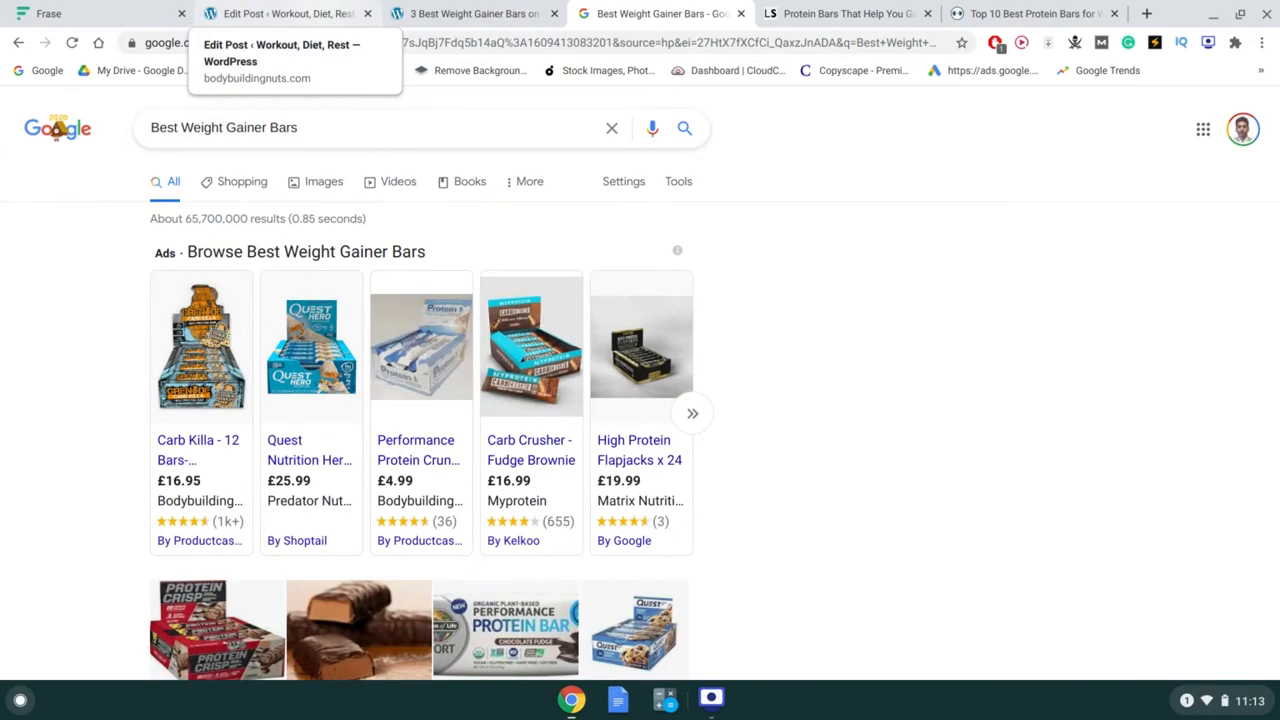
{"action": "left_click", "coordinate": [174, 132]}
{"action": "triple_click", "coordinate": [185, 130]}
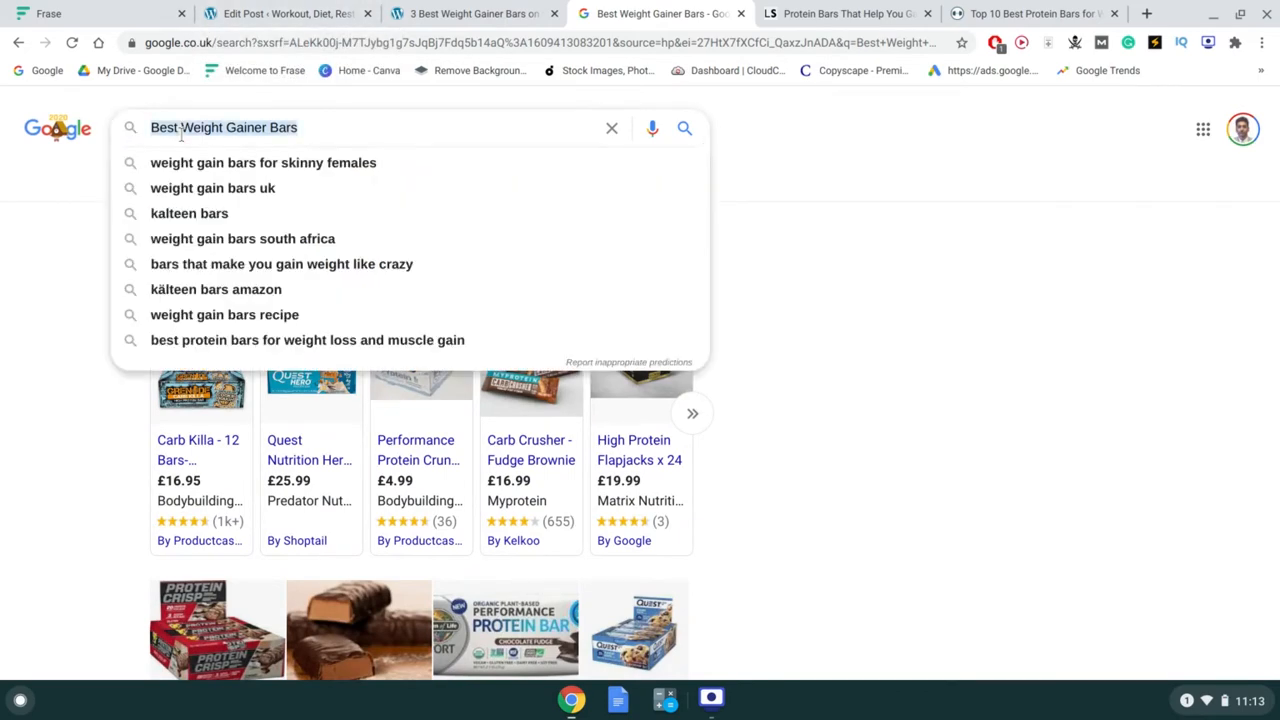
- Examine the post's introduction in the WordPress editor for the bolded keyphrases above the BSN Crisp Bar section
{"action": "left_click", "coordinate": [315, 10]}
{"action": "scroll", "coordinate": [380, 313], "scroll_direction": "down", "scroll_amount": 3}
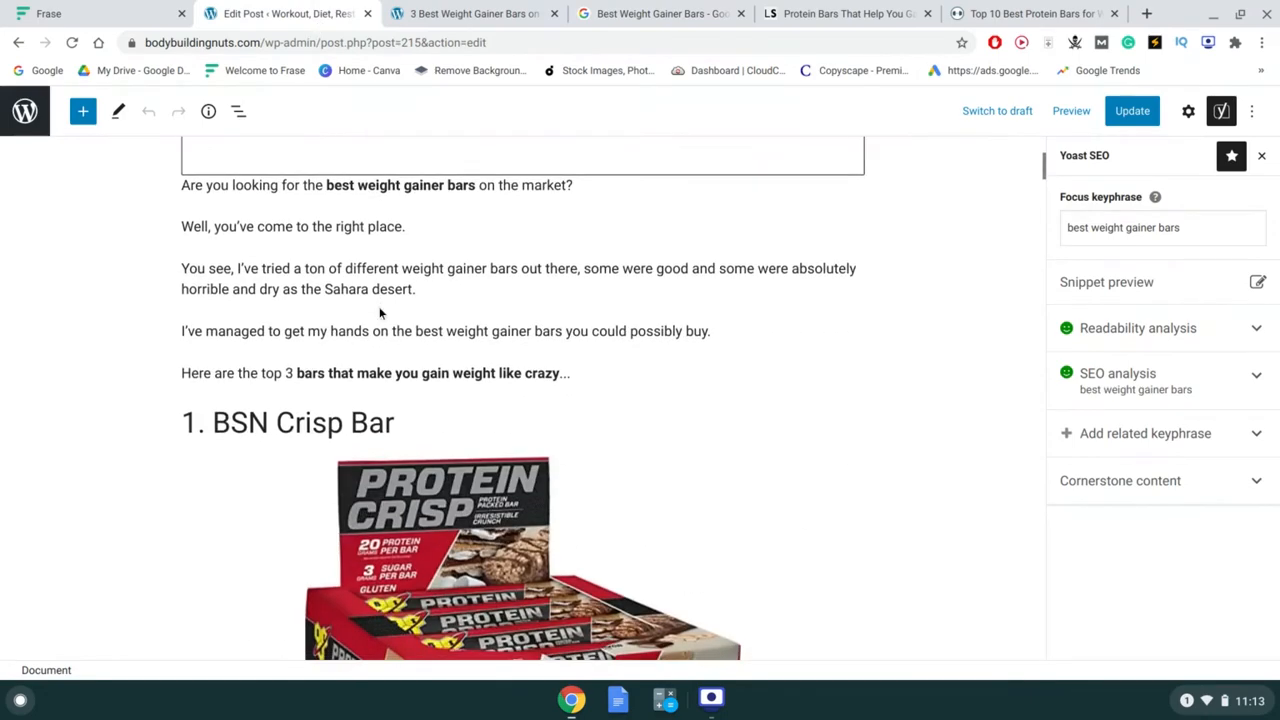
{"action": "scroll", "coordinate": [380, 313], "scroll_direction": "down", "scroll_amount": 1}
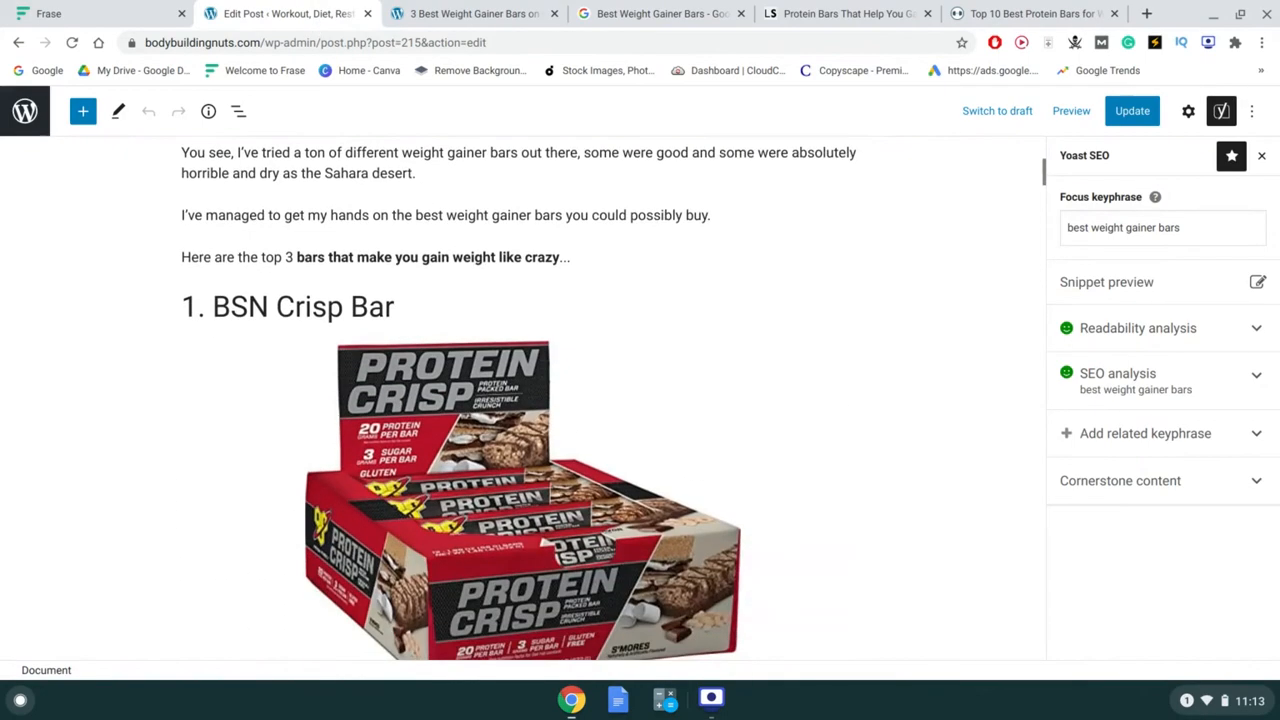
{"action": "scroll", "coordinate": [518, 400], "scroll_direction": "up", "scroll_amount": 1}
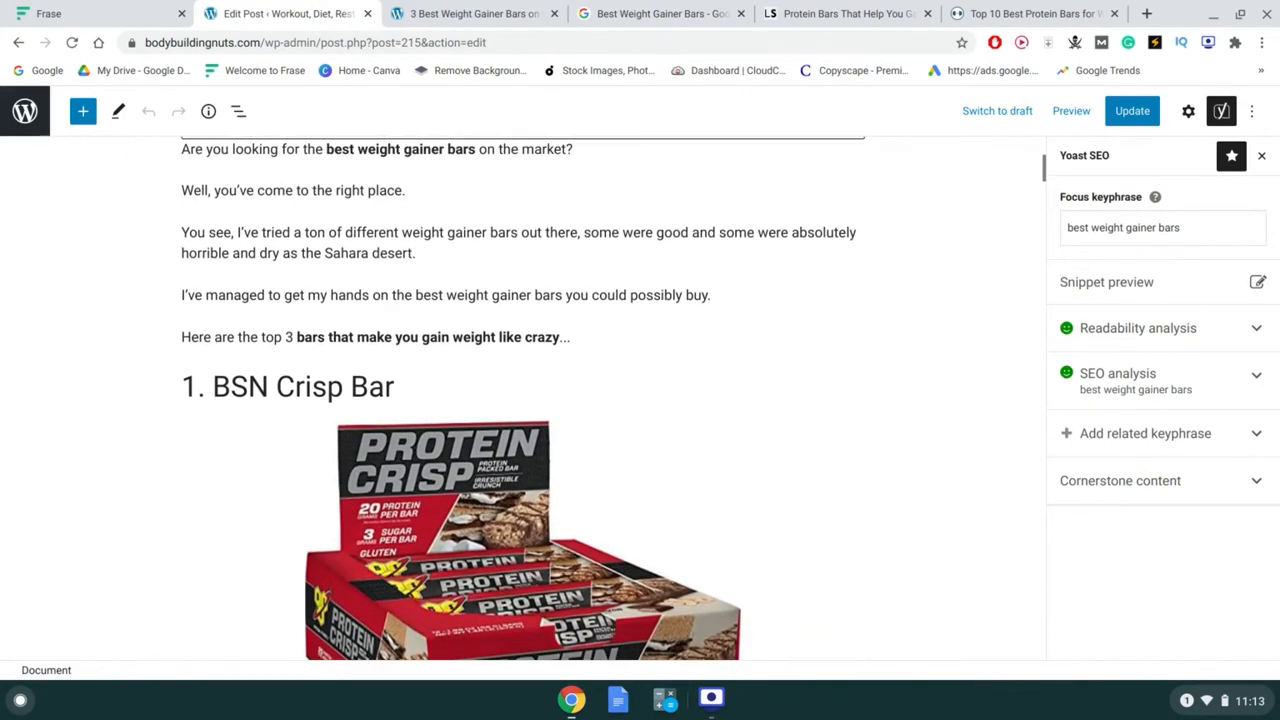
{"action": "scroll", "coordinate": [523, 398], "scroll_direction": "down", "scroll_amount": 1}
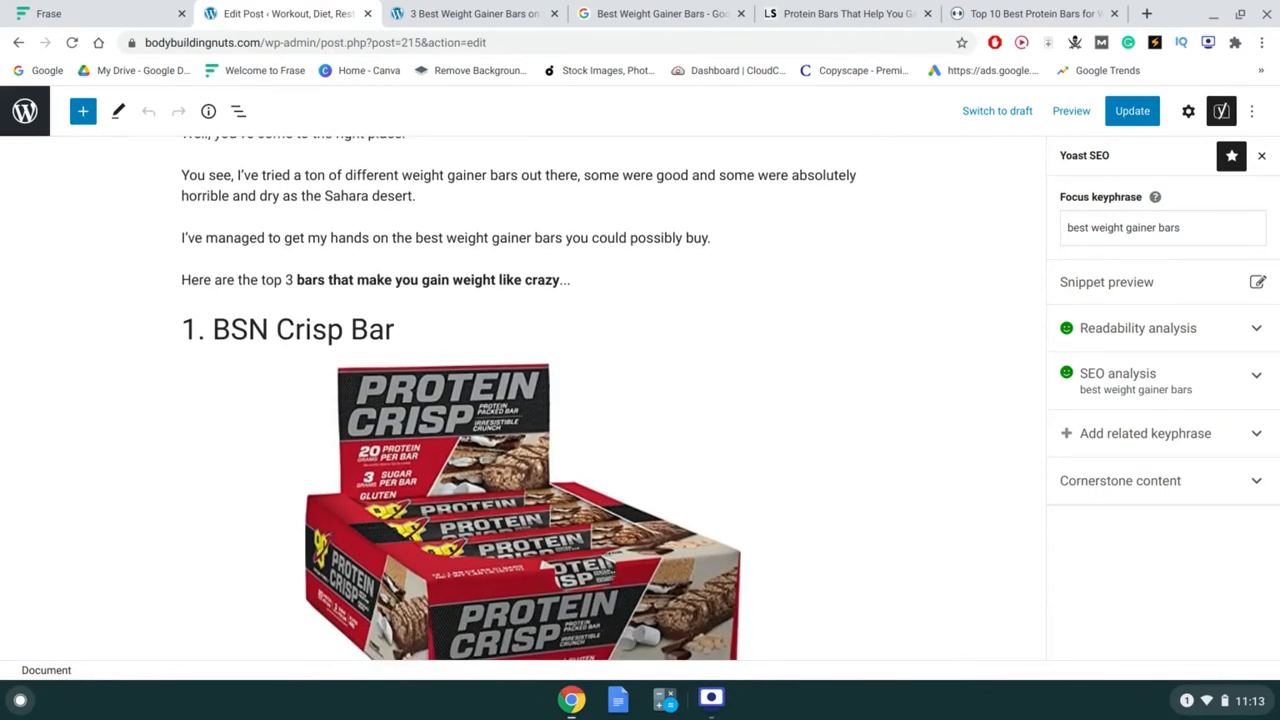
{"action": "scroll", "coordinate": [523, 400], "scroll_direction": "down", "scroll_amount": 15}
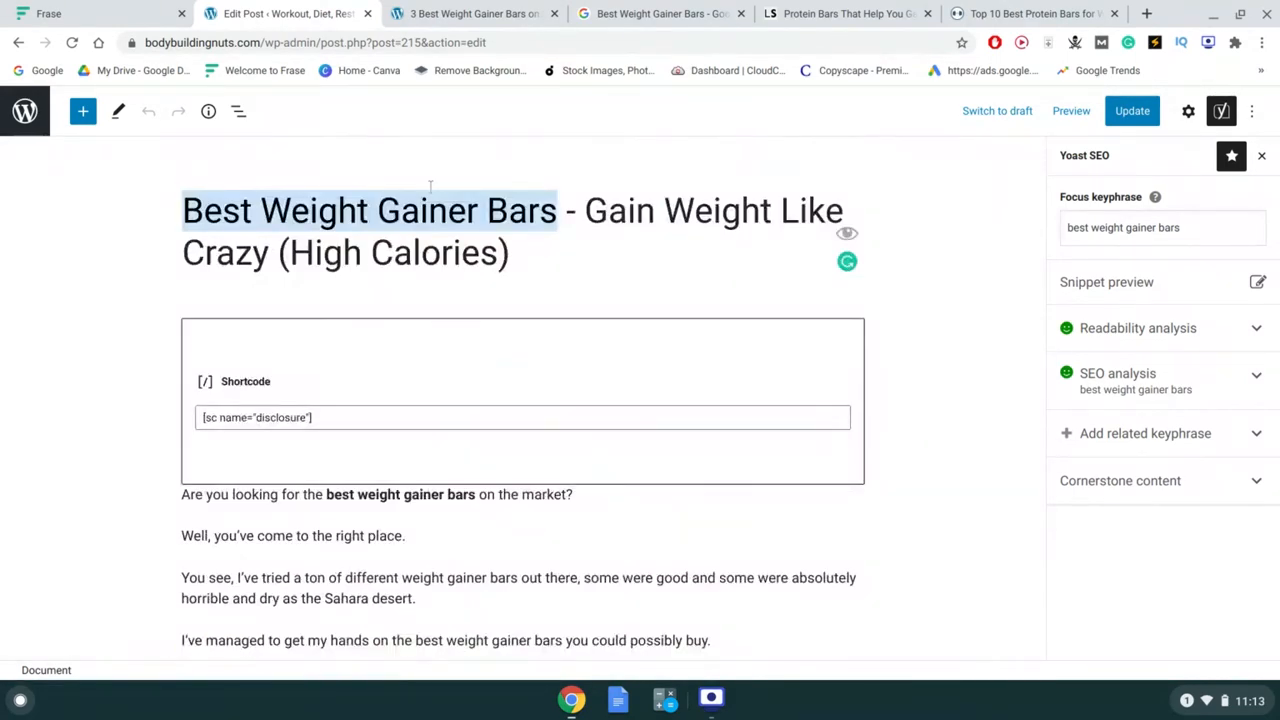
- Highlight the post's title and opening sentence to review their keyphrase use, and skim the Plenty of protein section
{"action": "double_click", "coordinate": [433, 190]}
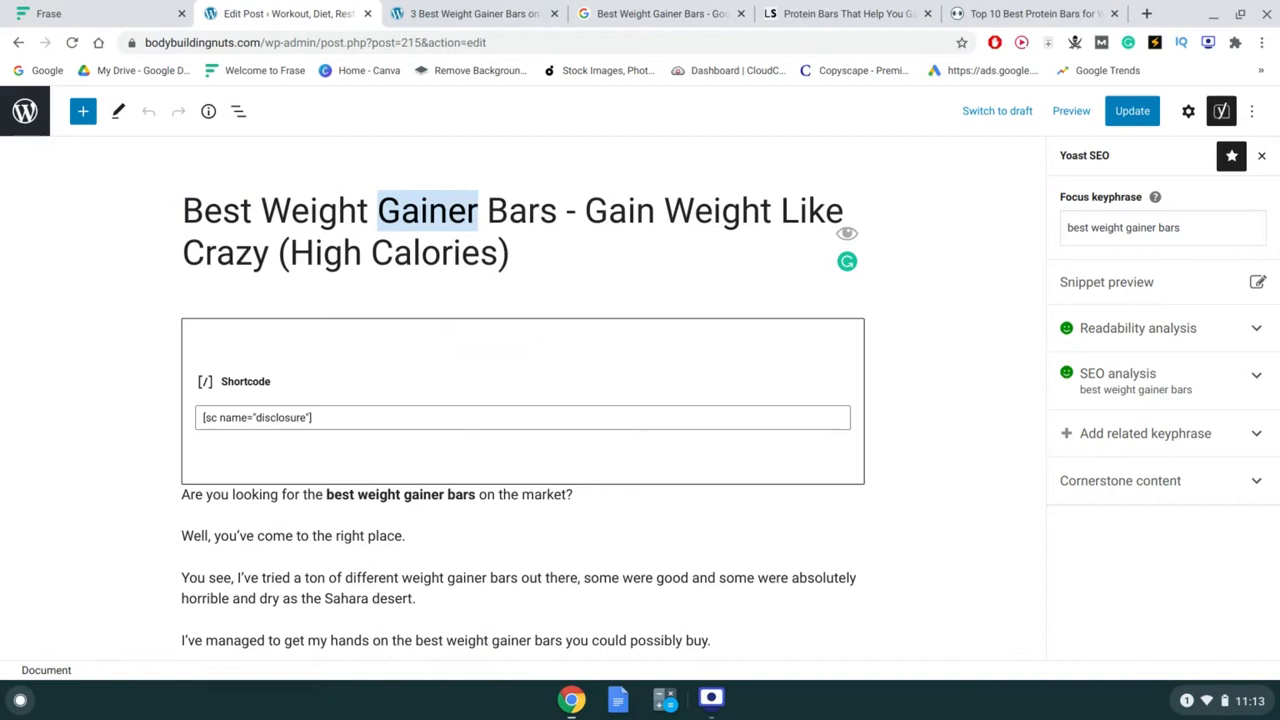
{"action": "triple_click", "coordinate": [433, 190]}
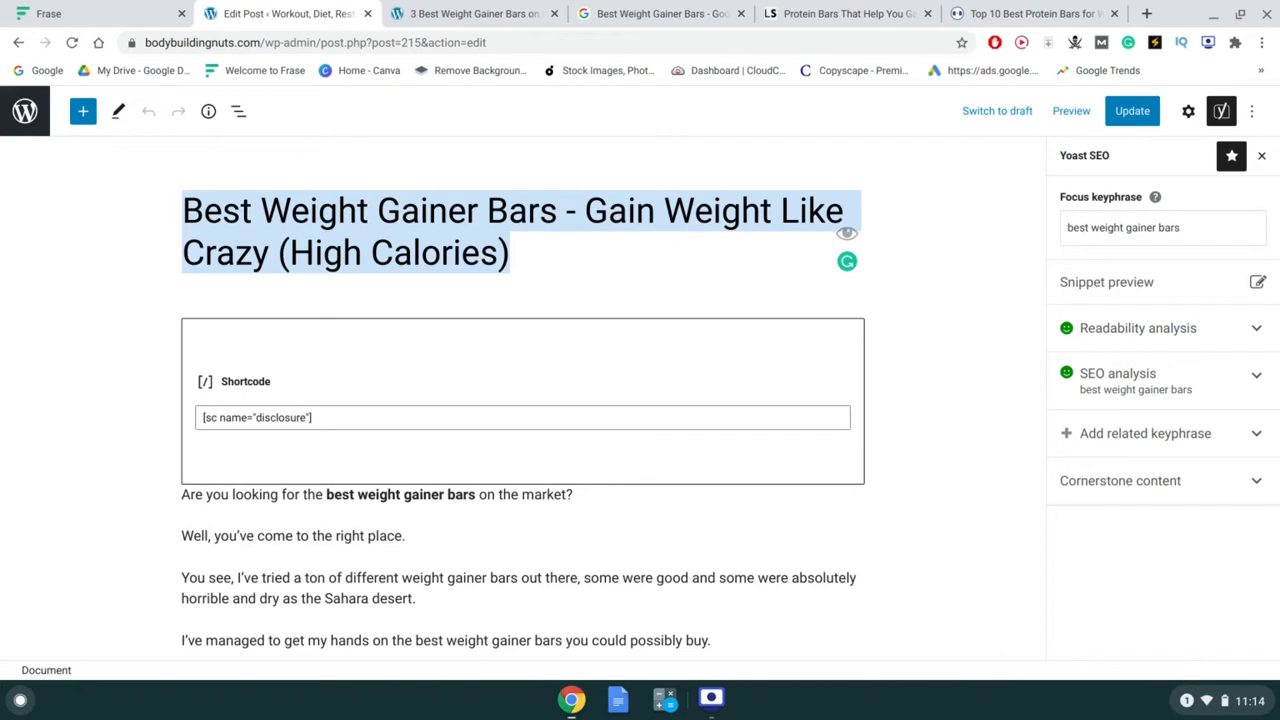
{"action": "scroll", "coordinate": [366, 414], "scroll_direction": "down", "scroll_amount": 1}
{"action": "triple_click", "coordinate": [360, 421]}
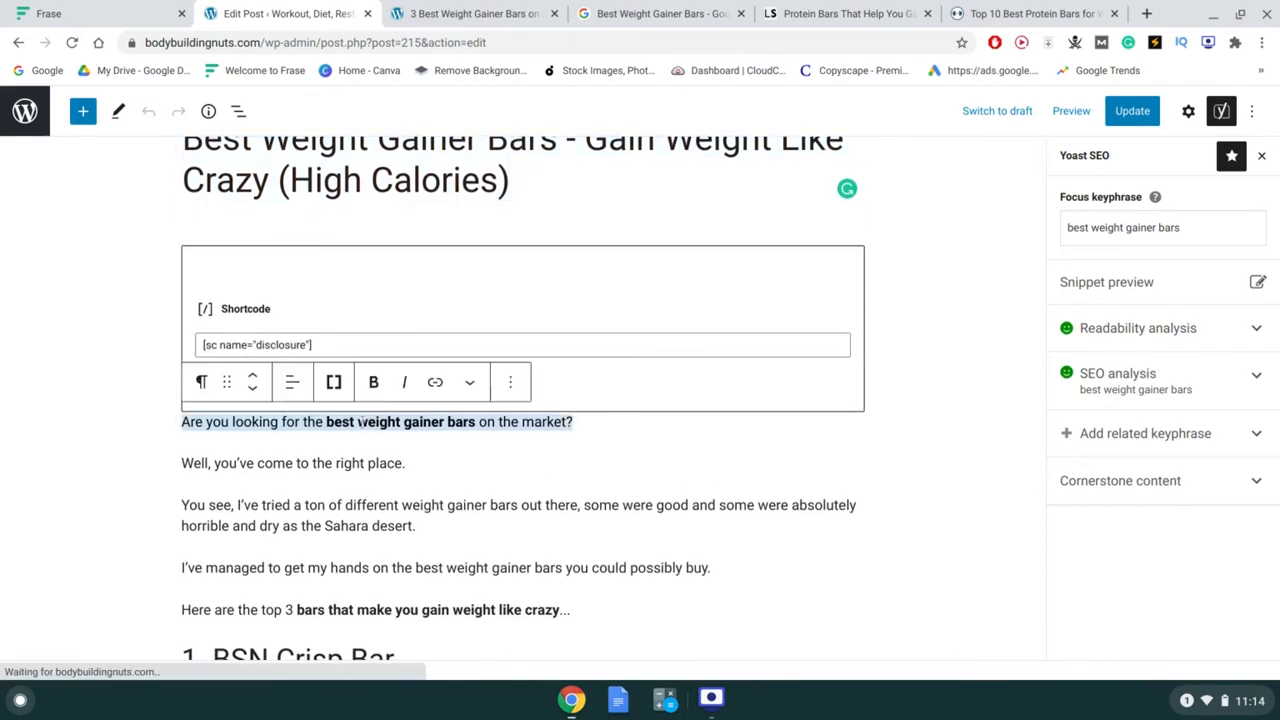
{"action": "scroll", "coordinate": [362, 422], "scroll_direction": "down", "scroll_amount": 1}
{"action": "scroll", "coordinate": [362, 424], "scroll_direction": "down", "scroll_amount": 15}
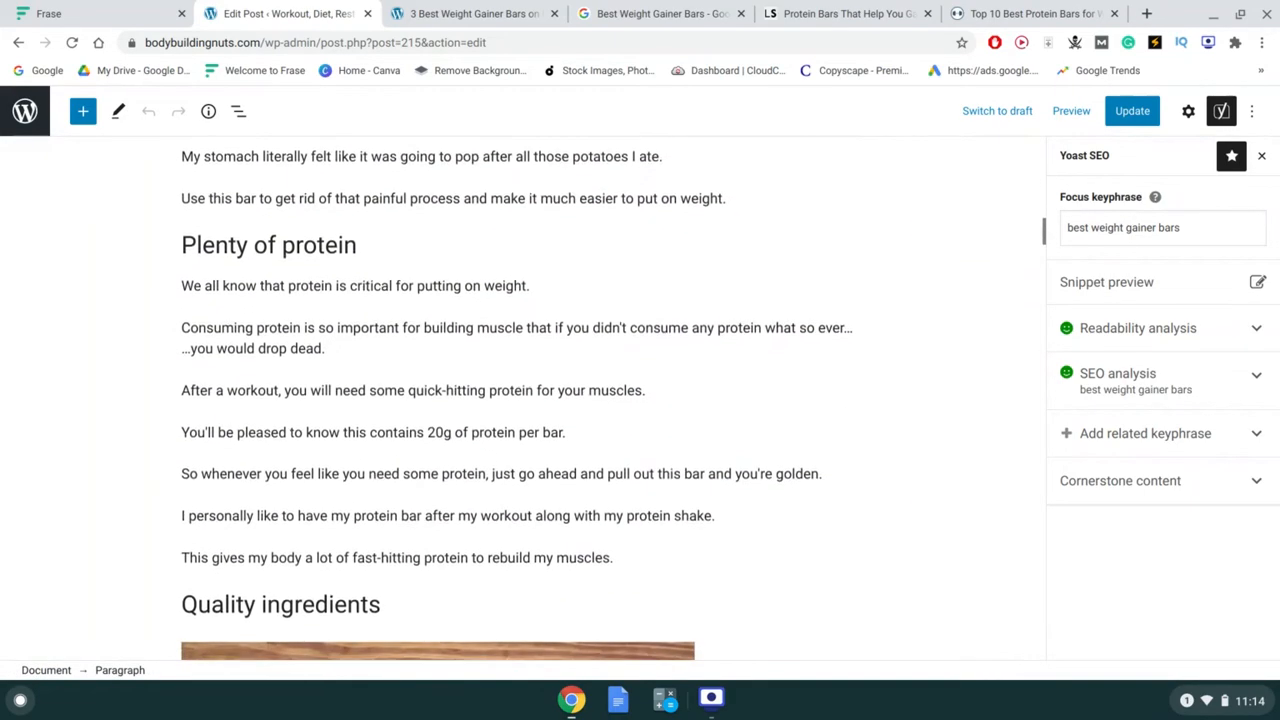
{"action": "scroll", "coordinate": [362, 424], "scroll_direction": "up", "scroll_amount": 18}
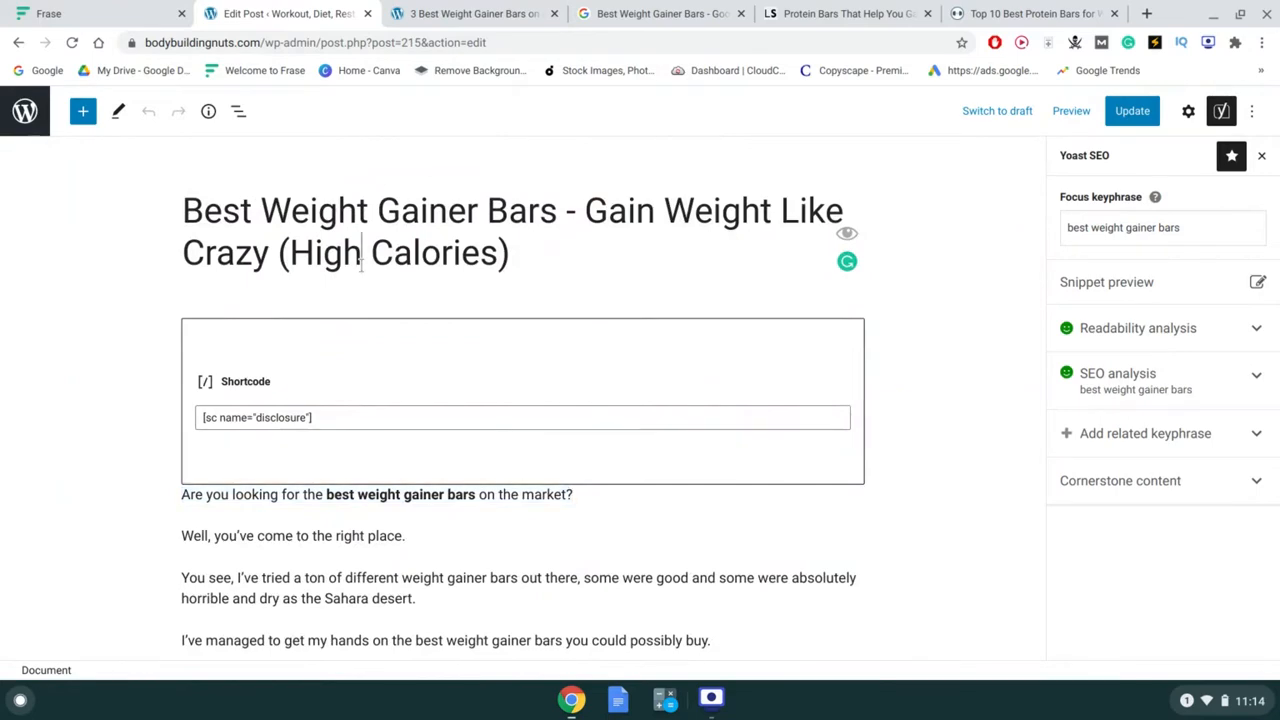
- Return to the Google results and review the related searches and the competing listings for Best Weight Gainer Bars
{"action": "left_click", "coordinate": [470, 13]}
{"action": "left_click", "coordinate": [668, 8]}
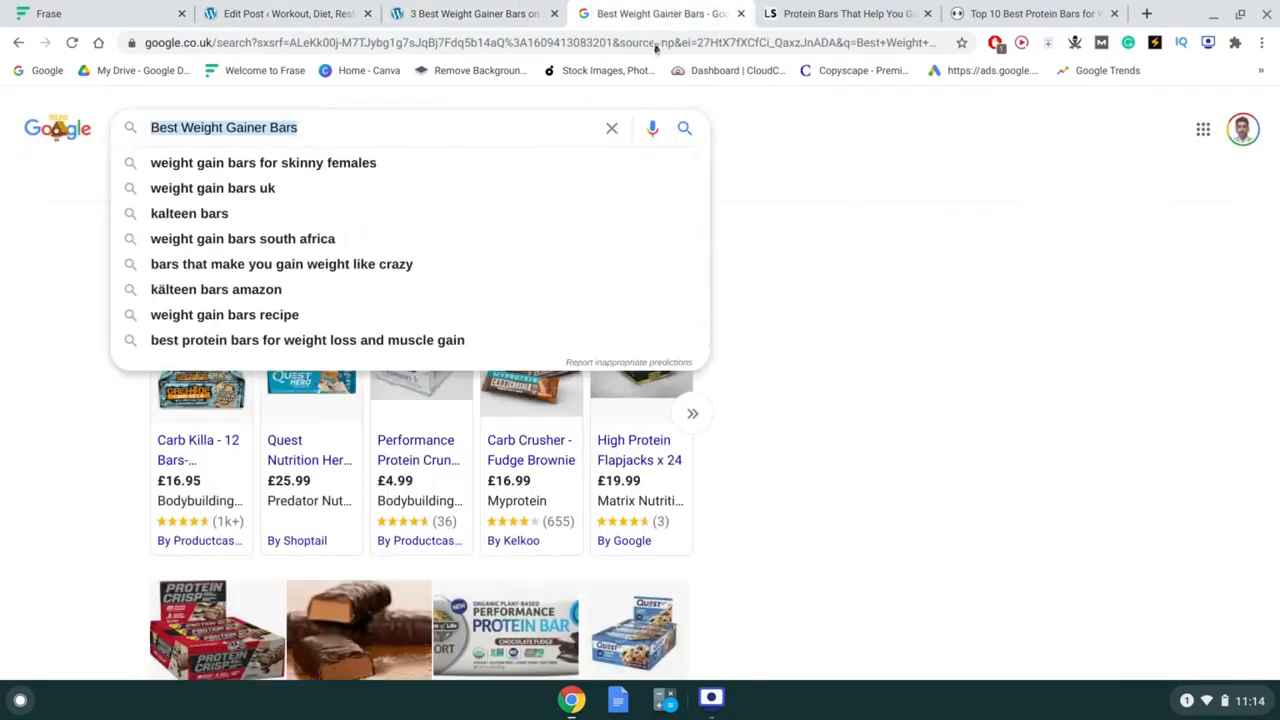
{"action": "left_click", "coordinate": [735, 296]}
{"action": "scroll", "coordinate": [814, 246], "scroll_direction": "down", "scroll_amount": 20}
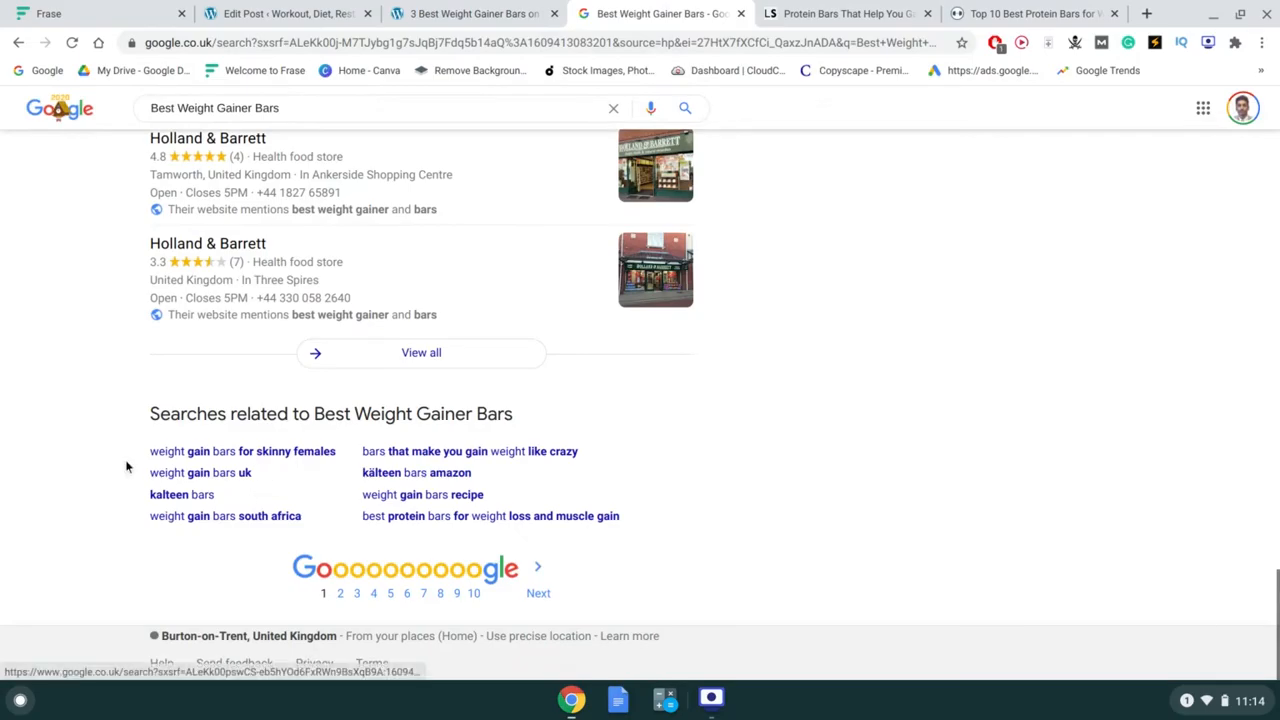
{"action": "scroll", "coordinate": [125, 459], "scroll_direction": "up", "scroll_amount": 20}
{"action": "scroll", "coordinate": [127, 467], "scroll_direction": "down", "scroll_amount": 15}
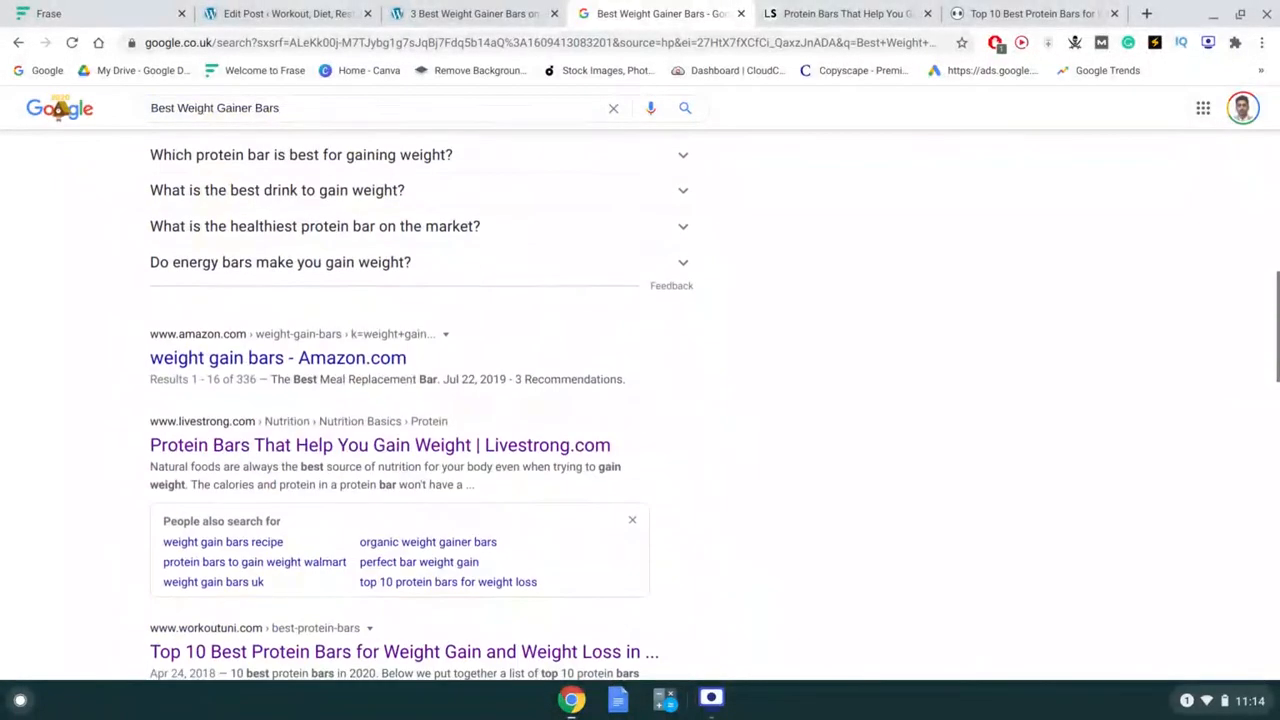
- Open the Livestrong result and examine the article's subheadings and recommended bars, from Nutritional Breakdown of Protein Bars to Make Your Own Protein Bar
{"action": "left_click", "coordinate": [255, 447]}
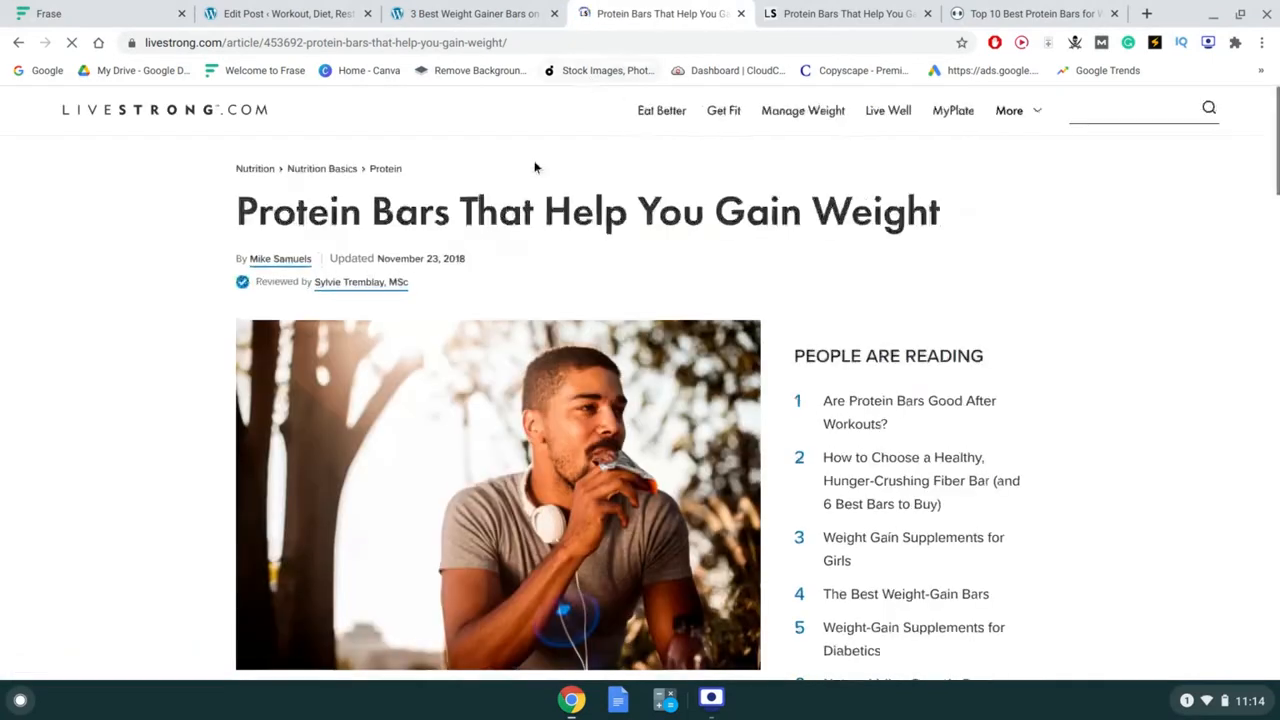
{"action": "scroll", "coordinate": [535, 168], "scroll_direction": "down", "scroll_amount": 10}
{"action": "scroll", "coordinate": [535, 168], "scroll_direction": "down", "scroll_amount": 4}
{"action": "scroll", "coordinate": [535, 168], "scroll_direction": "up", "scroll_amount": 4}
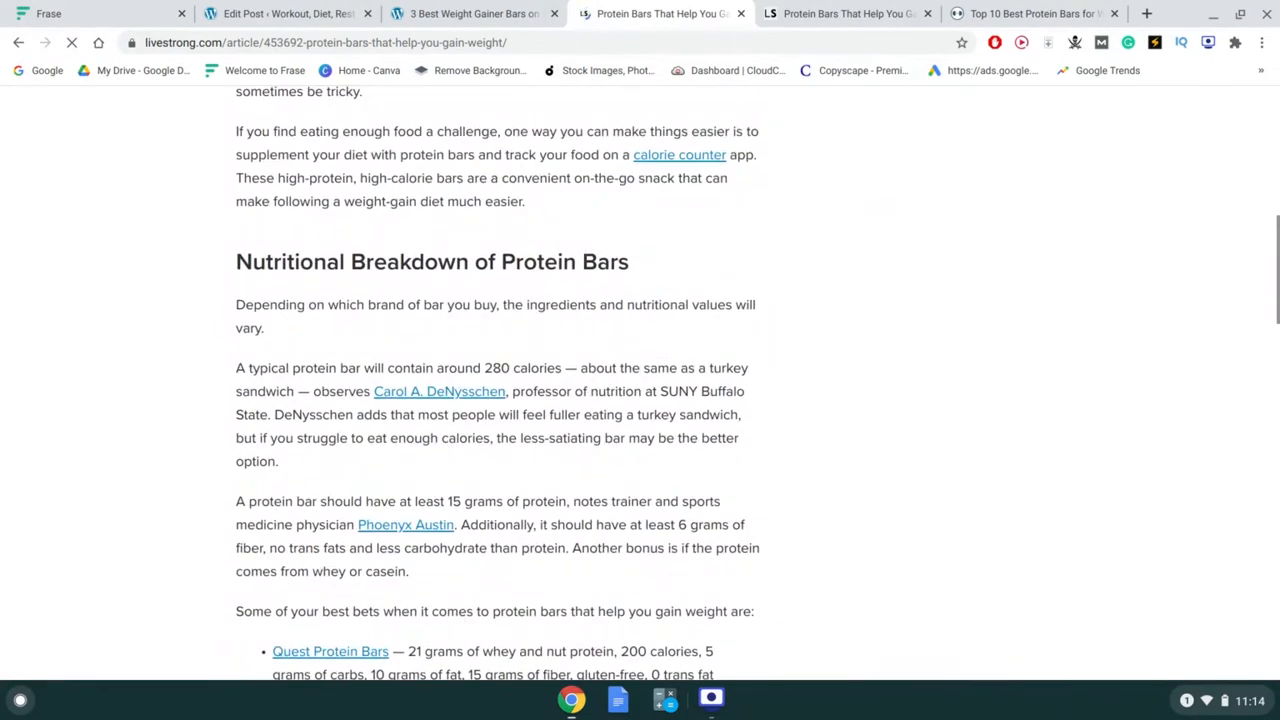
{"action": "scroll", "coordinate": [498, 380], "scroll_direction": "down", "scroll_amount": 5}
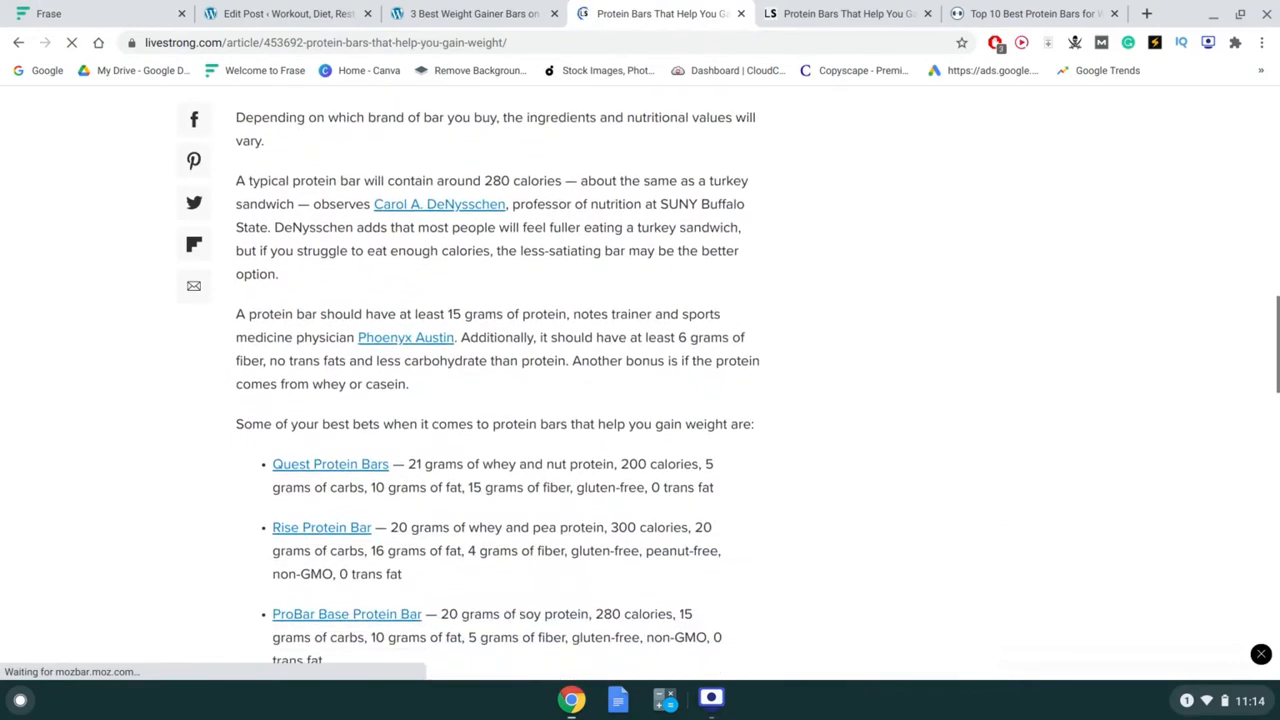
{"action": "left_click_drag", "start_coordinate": [236, 180], "coordinate": [533, 160]}
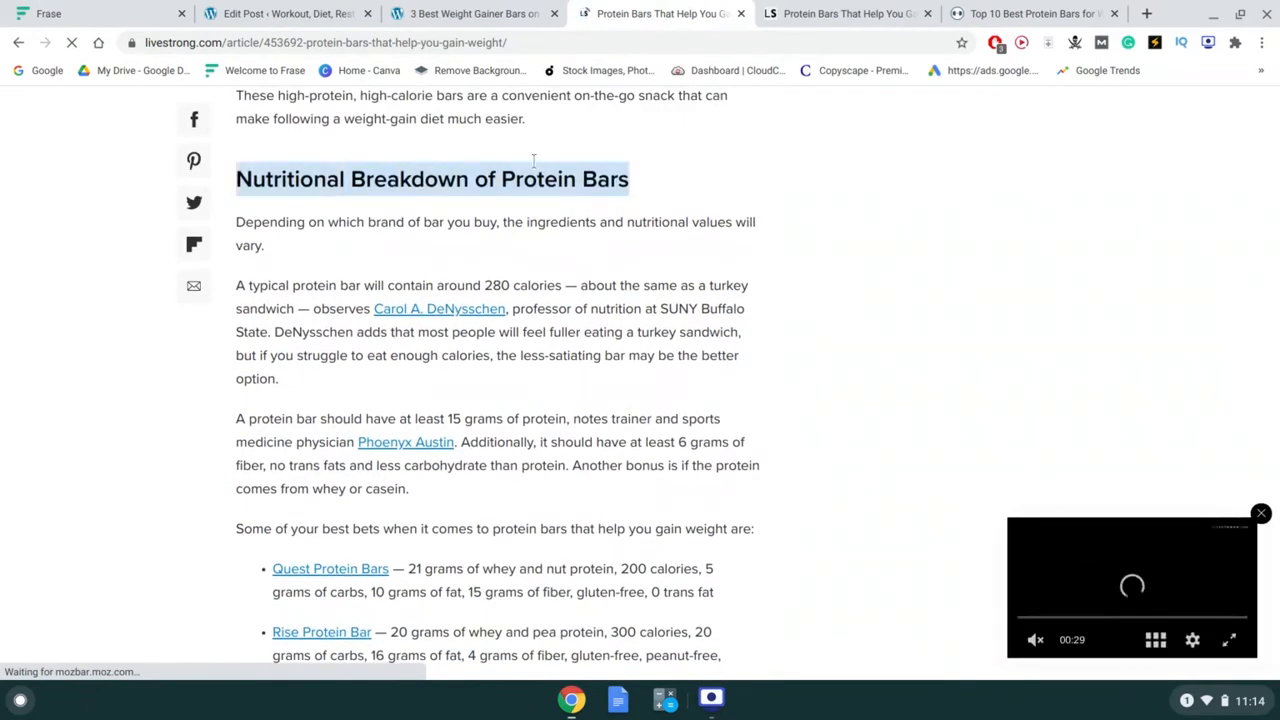
{"action": "scroll", "coordinate": [533, 160], "scroll_direction": "down", "scroll_amount": 12}
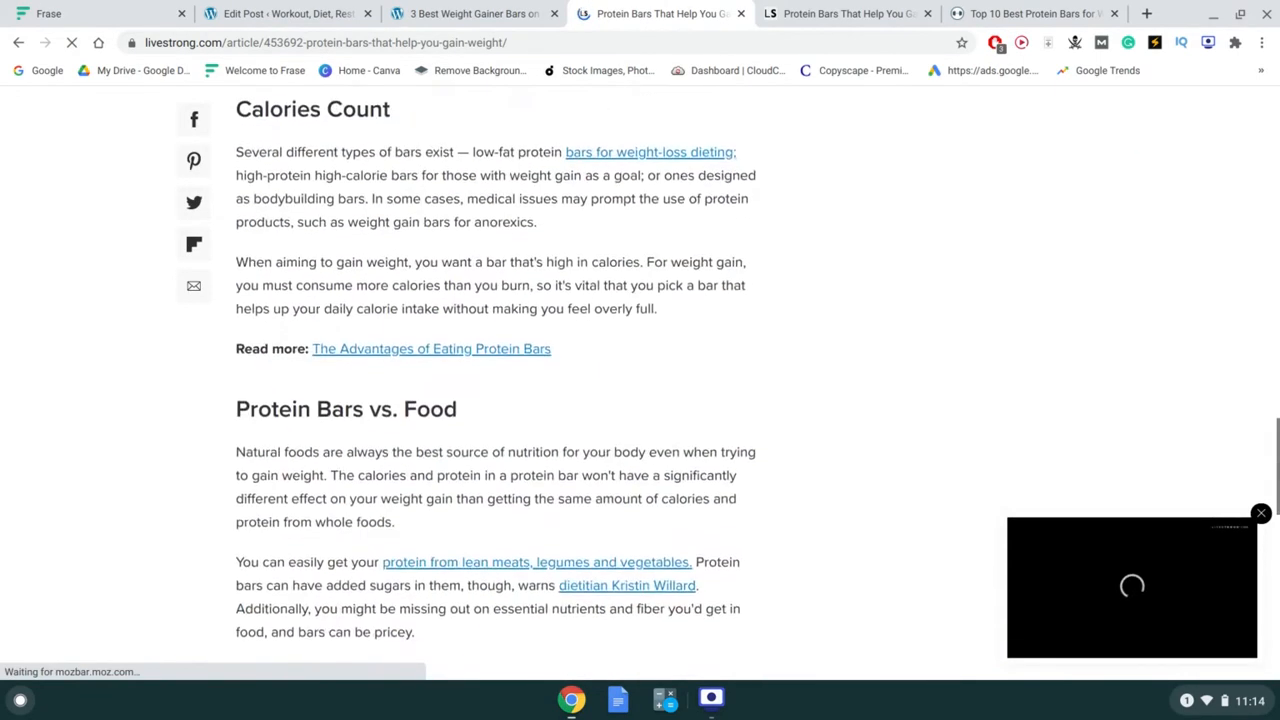
{"action": "scroll", "coordinate": [640, 380], "scroll_direction": "down", "scroll_amount": 6}
{"action": "scroll", "coordinate": [640, 380], "scroll_direction": "up", "scroll_amount": 7}
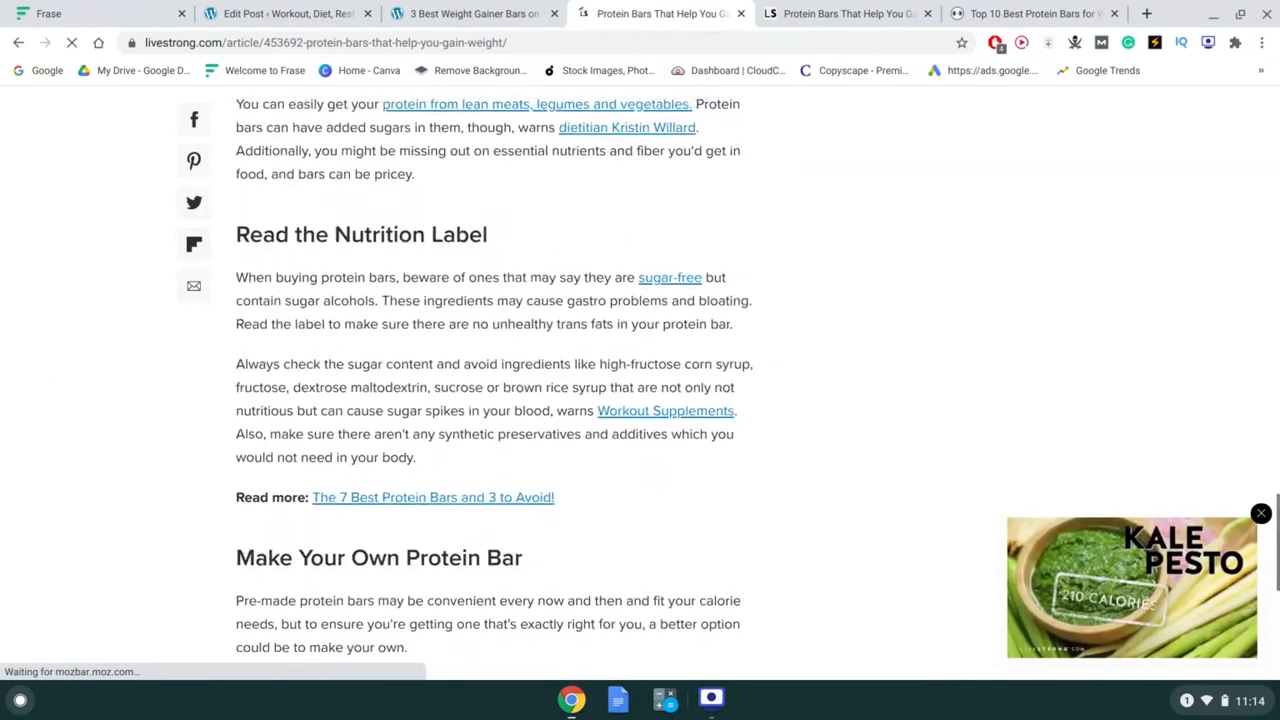
{"action": "scroll", "coordinate": [469, 314], "scroll_direction": "up", "scroll_amount": 4}
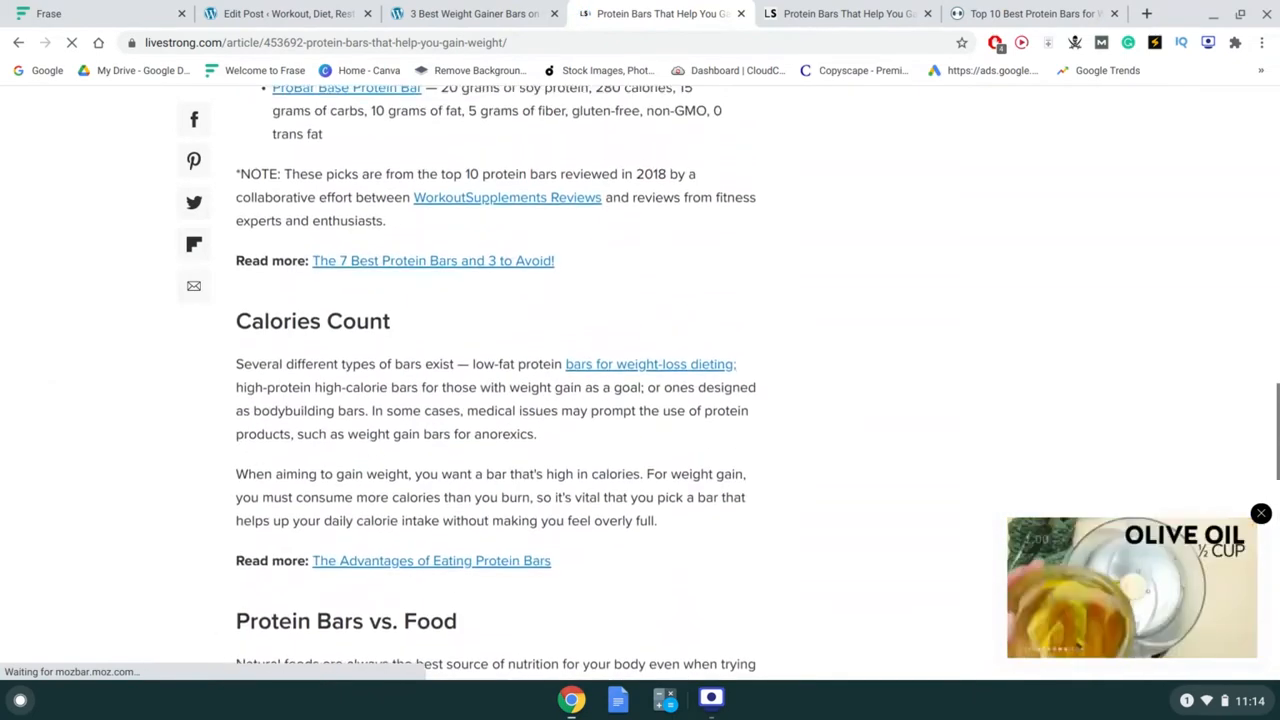
{"action": "triple_click", "coordinate": [469, 321]}
{"action": "scroll", "coordinate": [470, 321], "scroll_direction": "up", "scroll_amount": 3}
{"action": "left_click", "coordinate": [846, 308]}
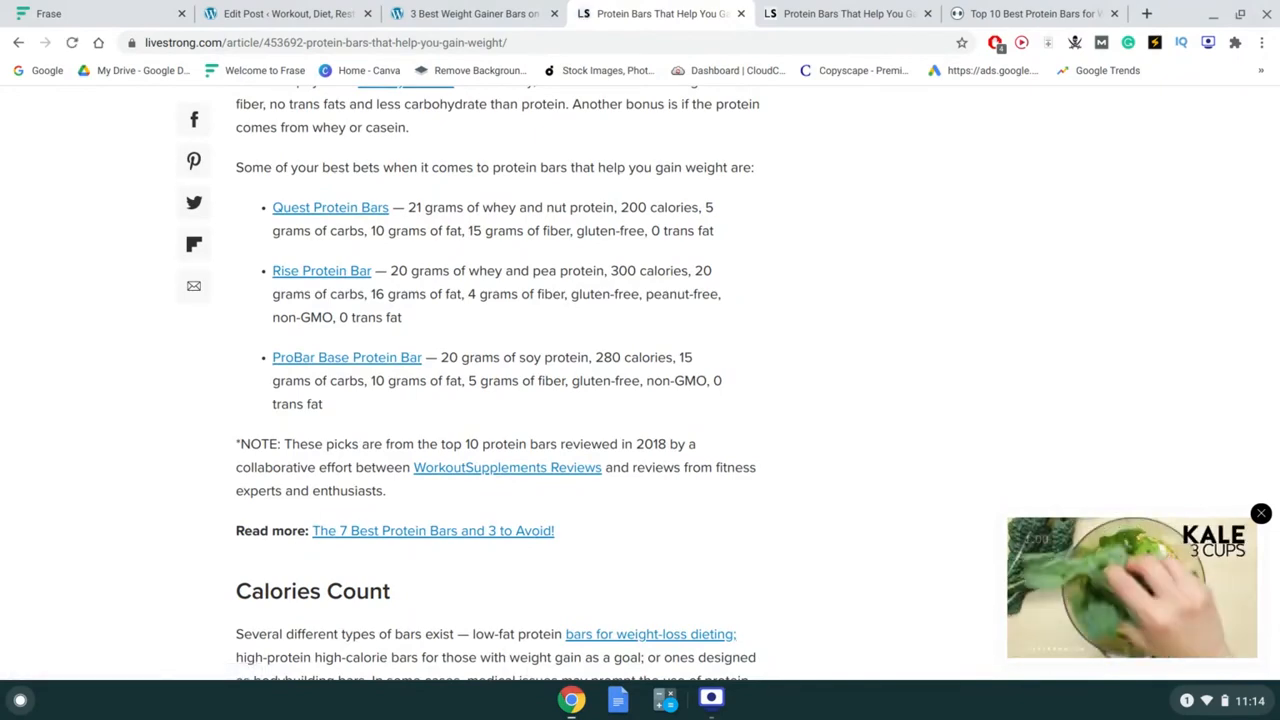
- Go back to the Google results and review the People also ask questions, highlighting the ones on weight gain drinks and energy bars
{"action": "key", "text": "alt+Left"}
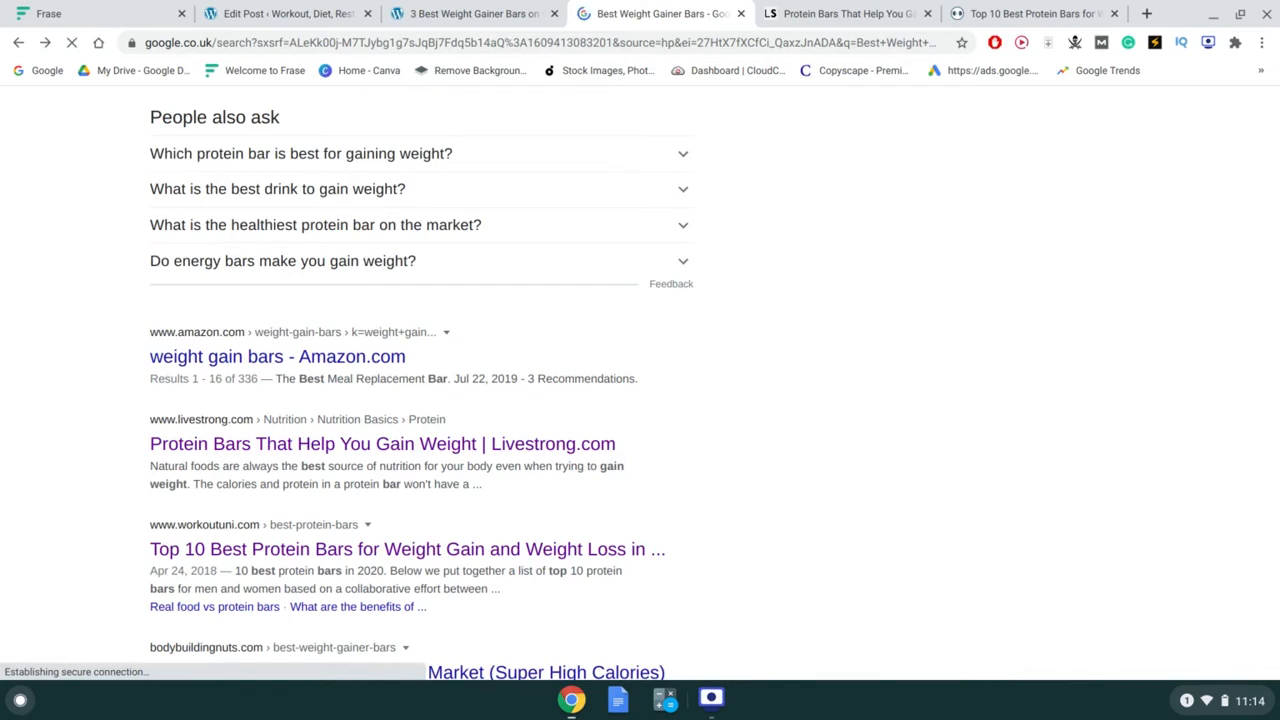
{"action": "scroll", "coordinate": [140, 295], "scroll_direction": "up", "scroll_amount": 2}
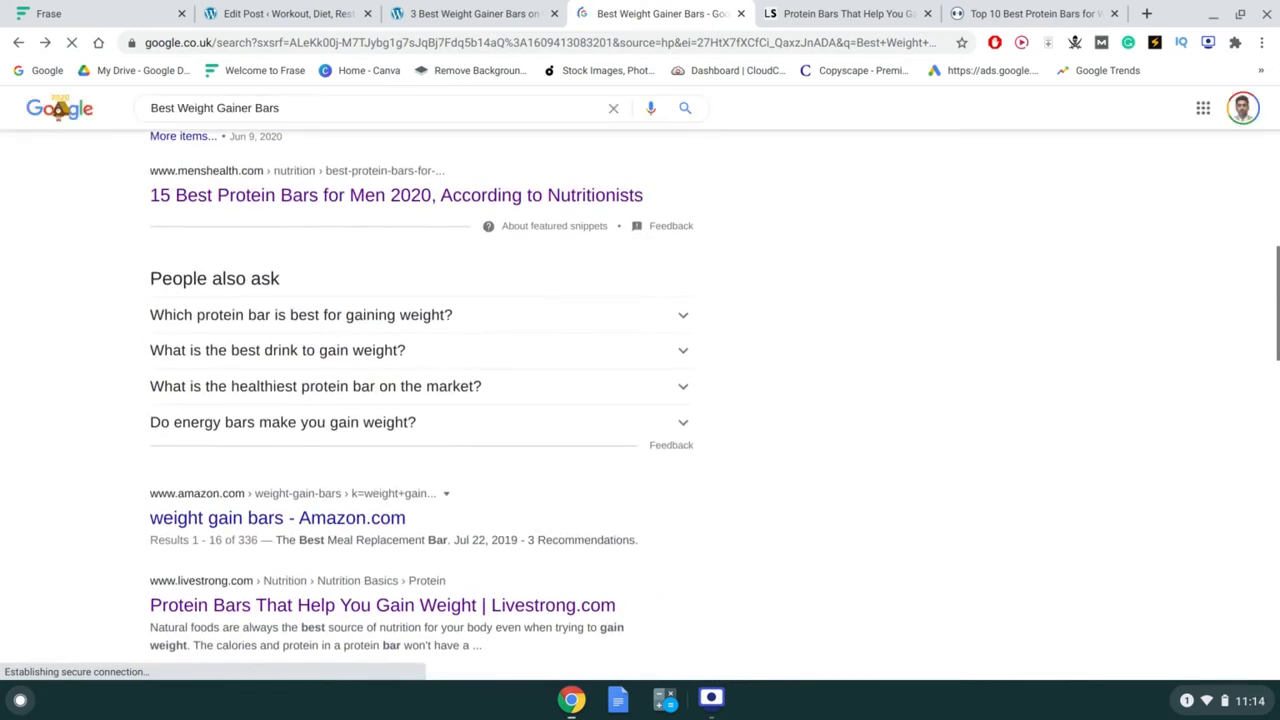
{"action": "left_click", "coordinate": [188, 321]}
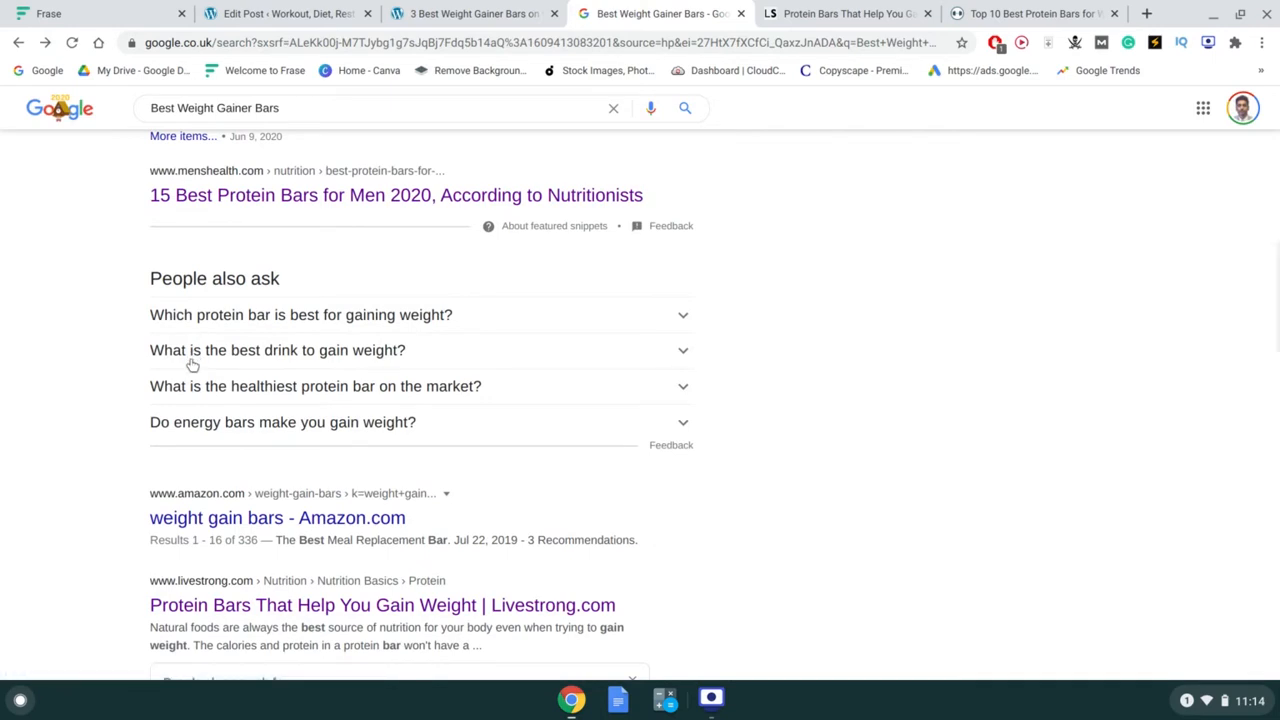
{"action": "triple_click", "coordinate": [133, 360]}
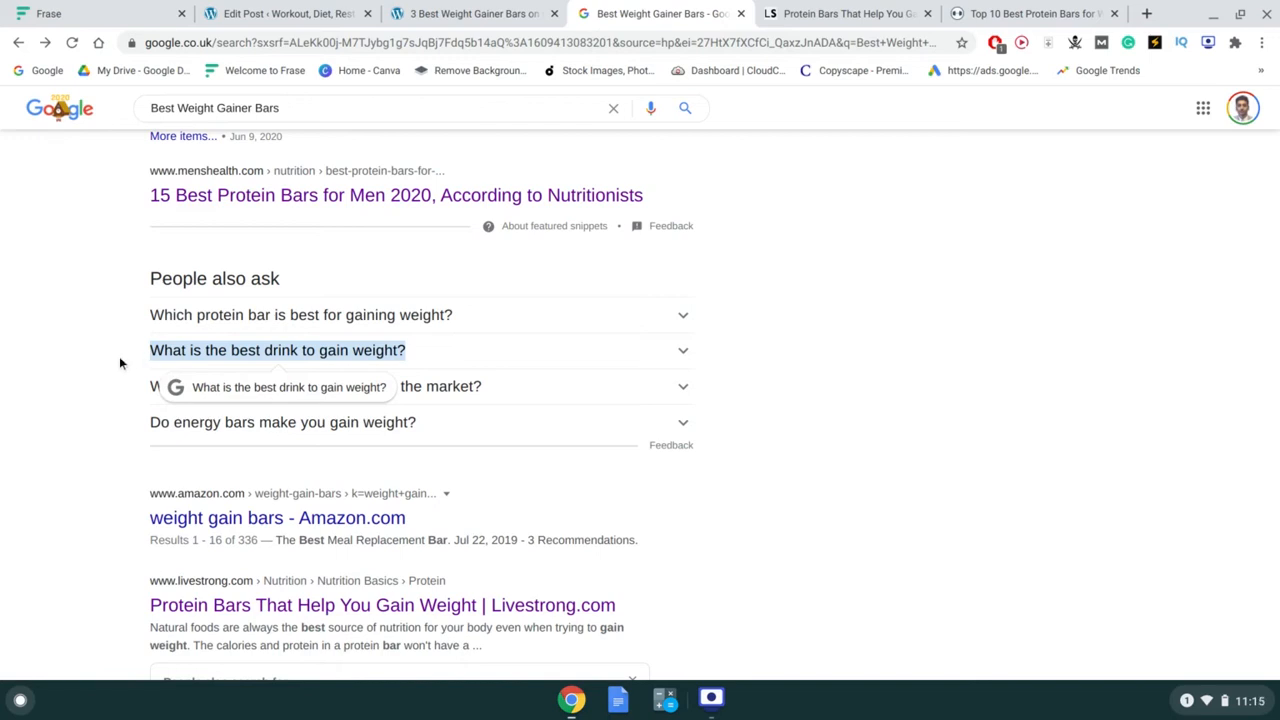
{"action": "left_click", "coordinate": [119, 356]}
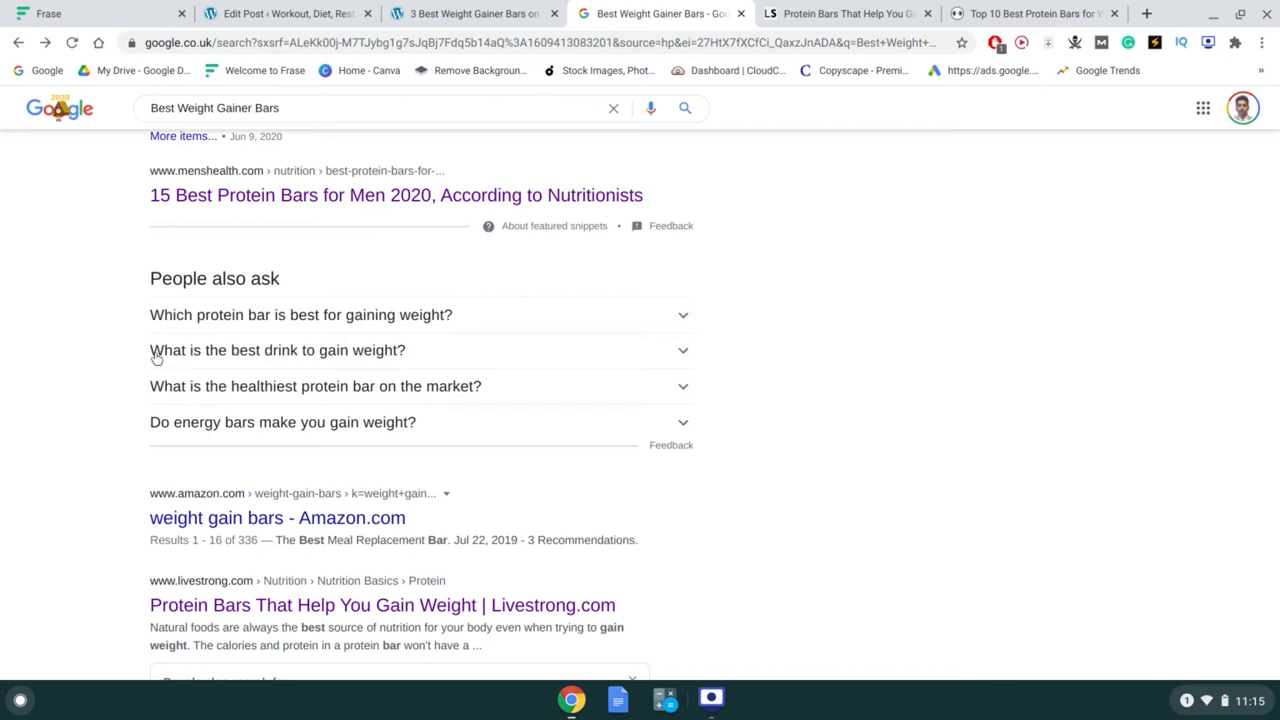
{"action": "triple_click", "coordinate": [142, 355]}
{"action": "left_click", "coordinate": [89, 418]}
{"action": "triple_click", "coordinate": [113, 432]}
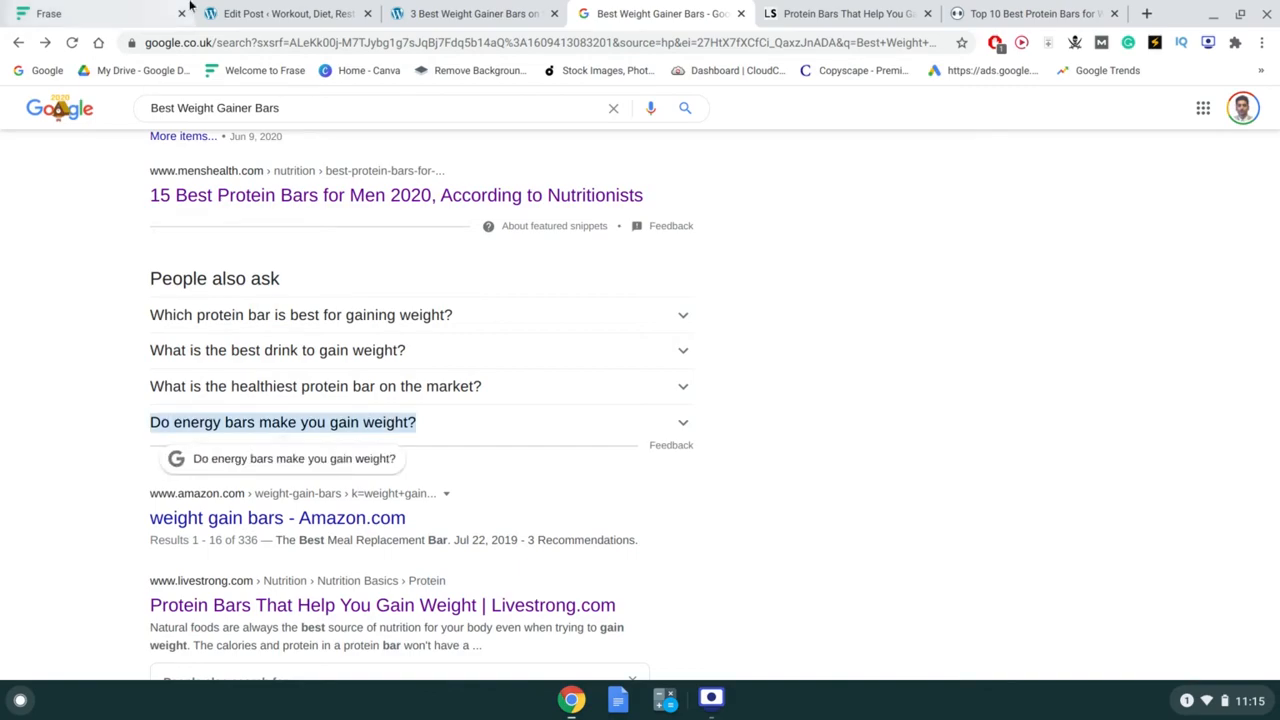
- Switch to the post preview and skim its product sections from MET-Rx through Zing Plant-Based Protein Bar Minis to the F.A.Q
{"action": "left_click", "coordinate": [470, 13]}
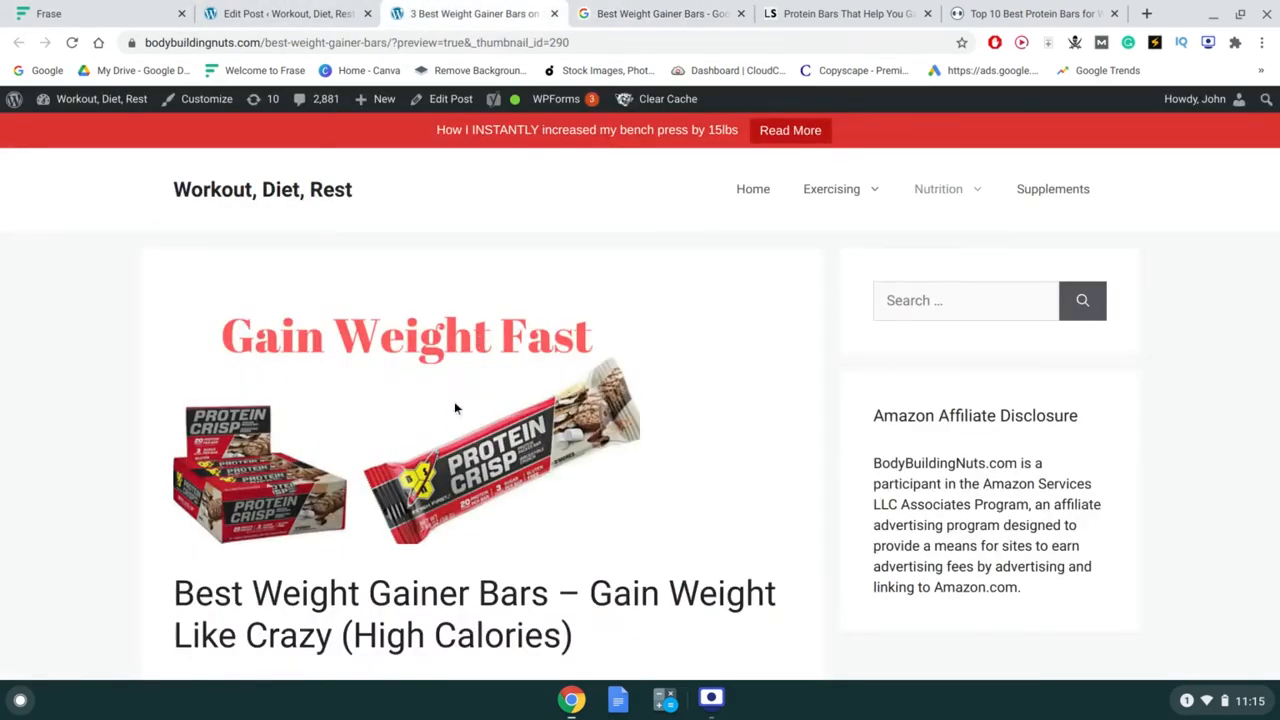
{"action": "scroll", "coordinate": [454, 407], "scroll_direction": "down", "scroll_amount": 20}
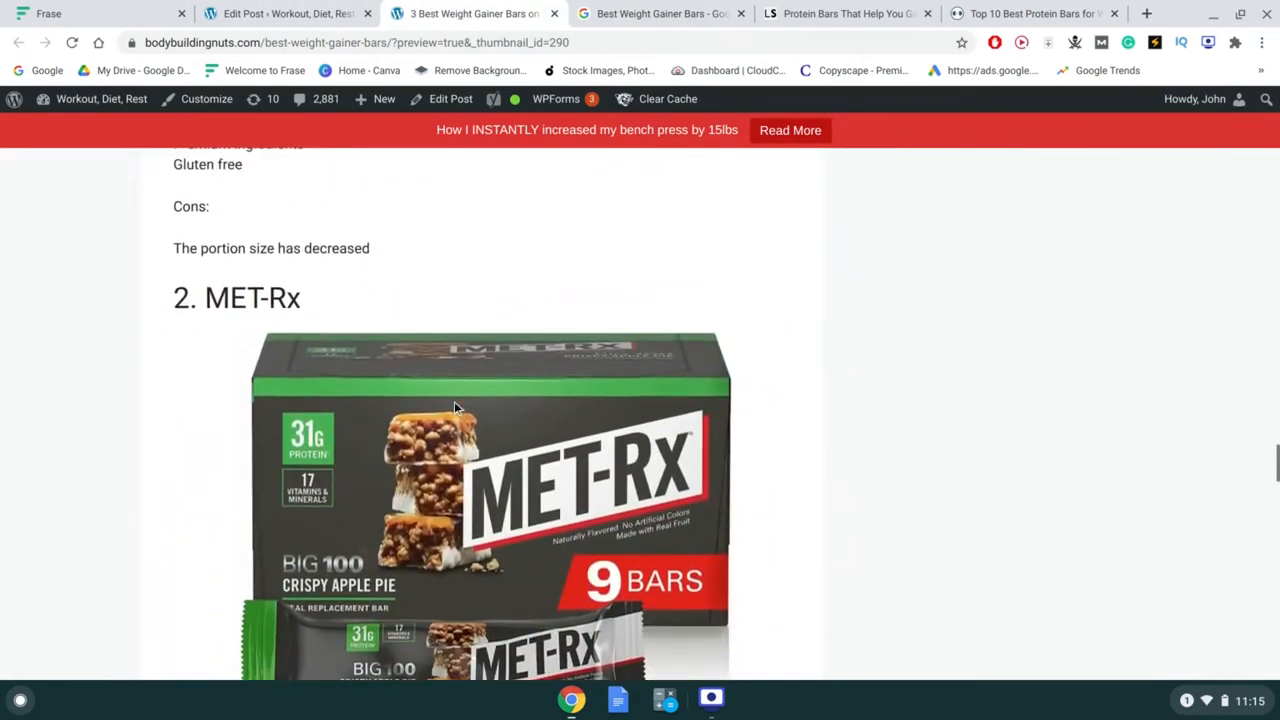
{"action": "scroll", "coordinate": [454, 407], "scroll_direction": "down", "scroll_amount": 20}
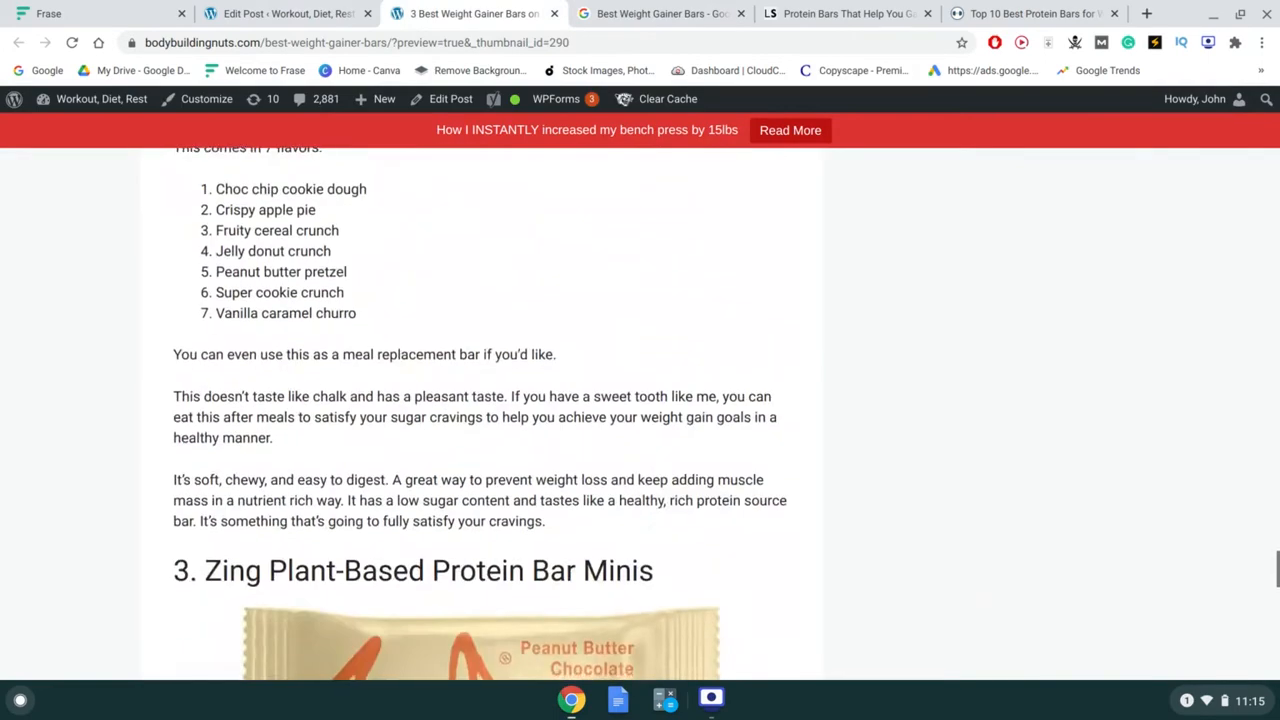
{"action": "scroll", "coordinate": [480, 414], "scroll_direction": "down", "scroll_amount": 10}
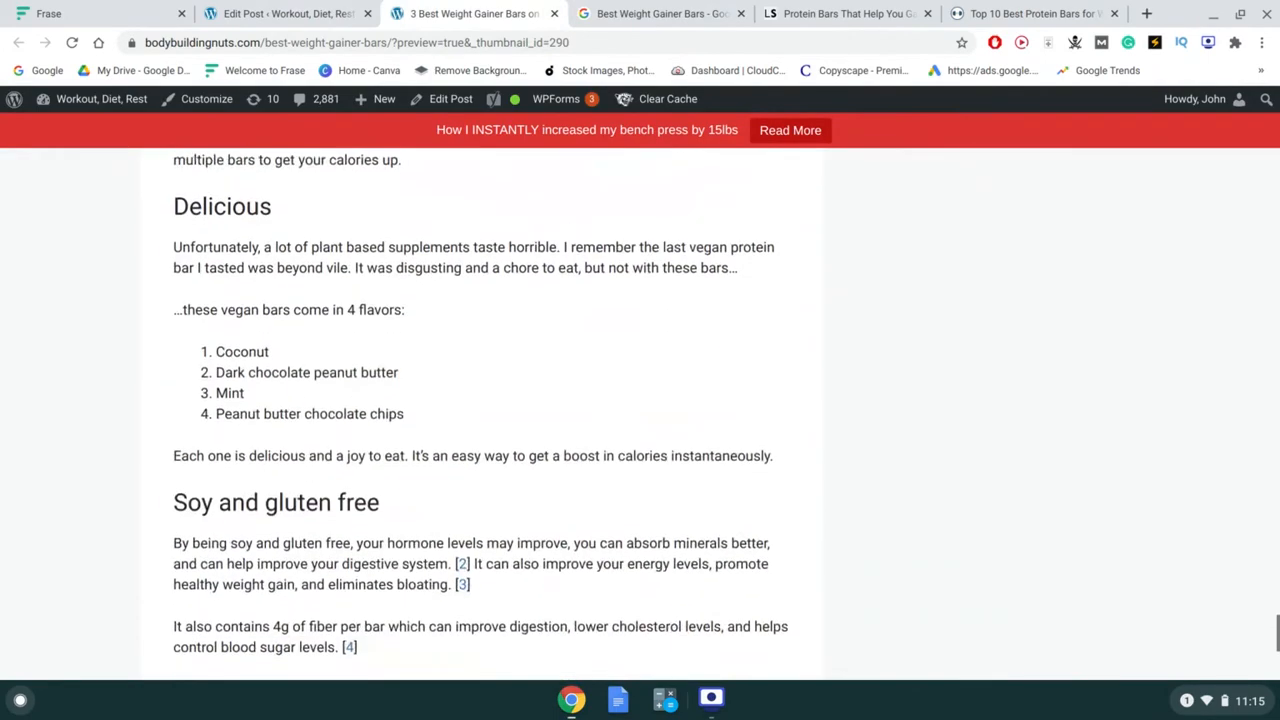
{"action": "scroll", "coordinate": [480, 400], "scroll_direction": "down", "scroll_amount": 1}
{"action": "scroll", "coordinate": [480, 400], "scroll_direction": "up", "scroll_amount": 10}
{"action": "scroll", "coordinate": [480, 400], "scroll_direction": "down", "scroll_amount": 4}
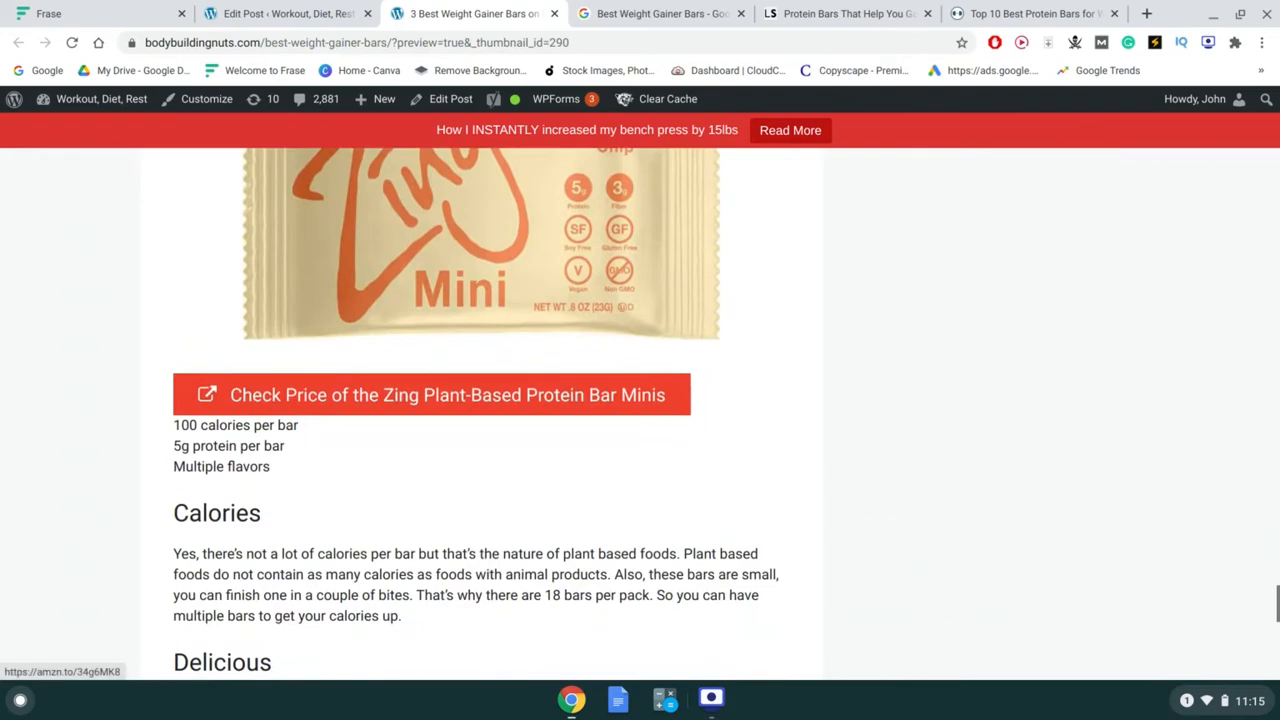
{"action": "scroll", "coordinate": [404, 505], "scroll_direction": "down", "scroll_amount": 7}
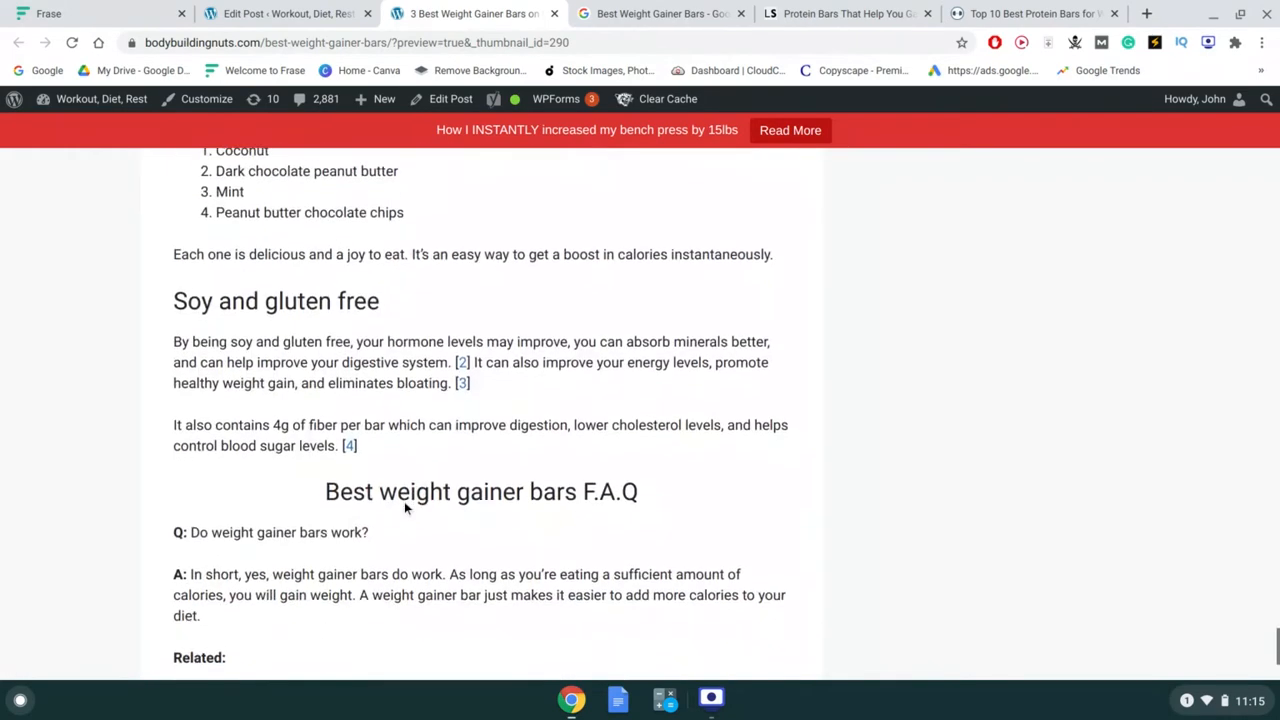
- Examine the Zing Plant-Based Protein Bar Minis section again, including its product details and Calories subheading
{"action": "scroll", "coordinate": [404, 505], "scroll_direction": "up", "scroll_amount": 7}
{"action": "scroll", "coordinate": [404, 508], "scroll_direction": "up", "scroll_amount": 1}
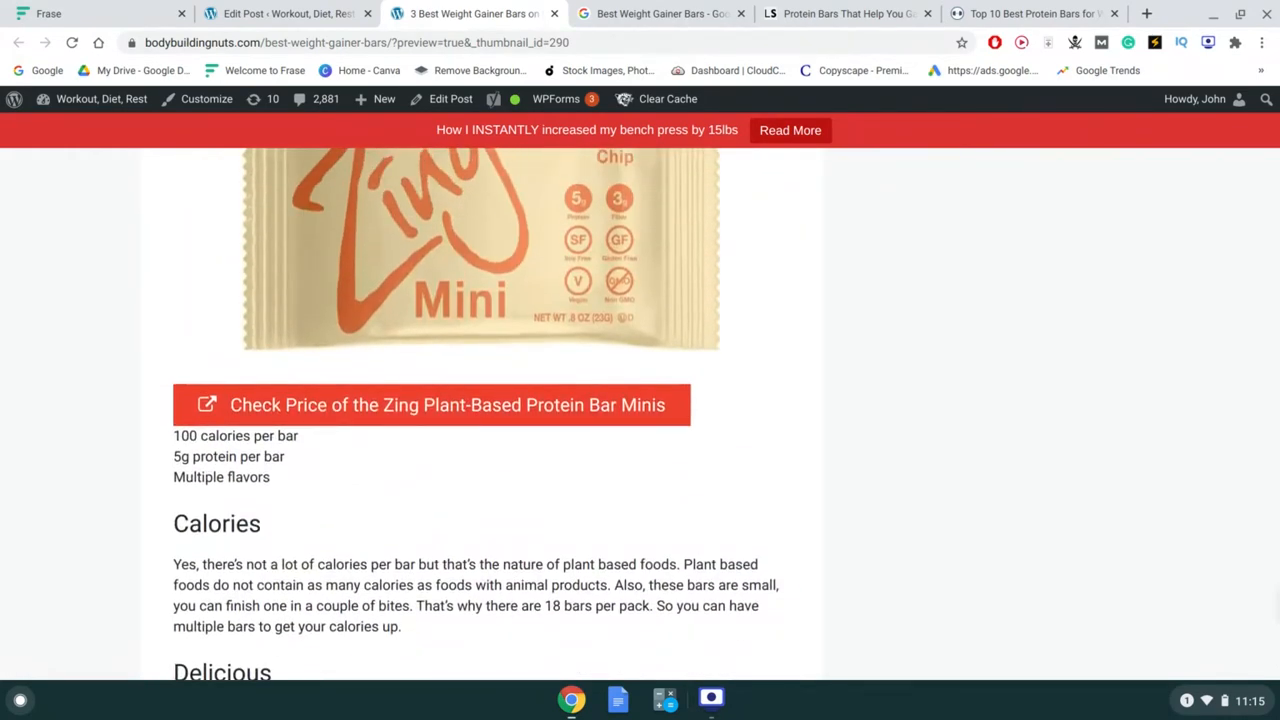
{"action": "scroll", "coordinate": [480, 400], "scroll_direction": "down", "scroll_amount": 1}
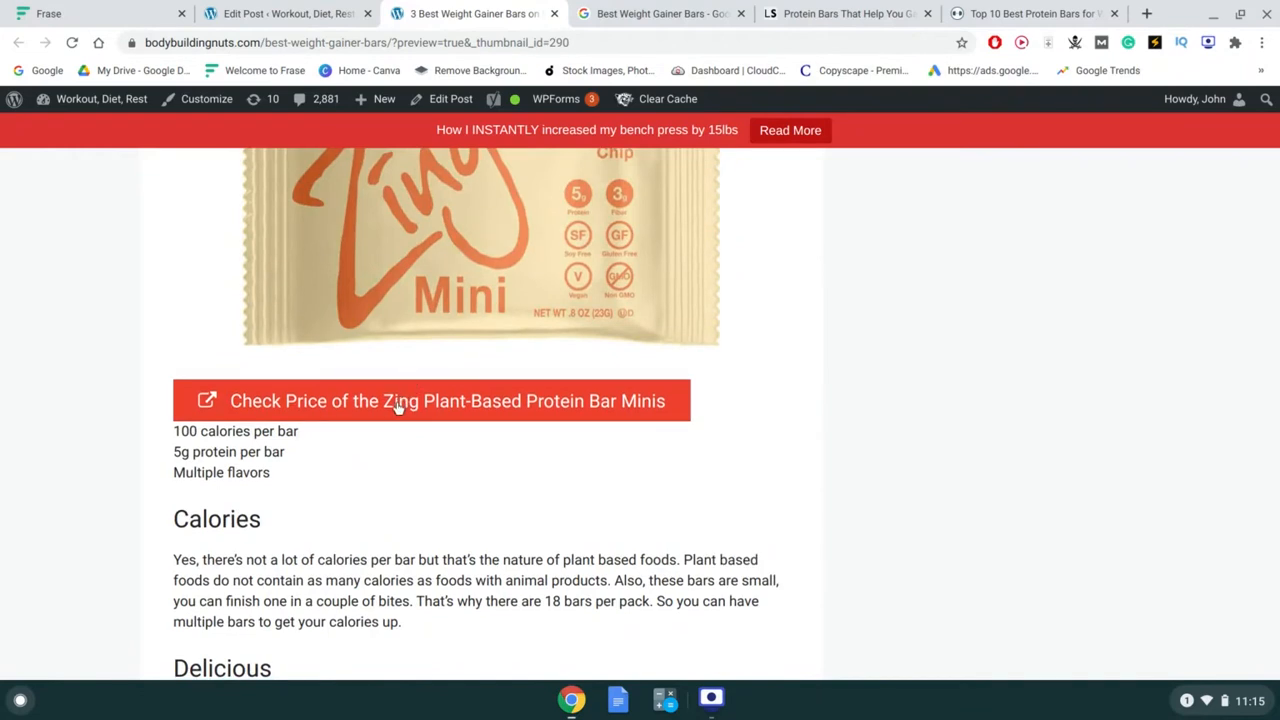
{"action": "scroll", "coordinate": [389, 434], "scroll_direction": "down", "scroll_amount": 1}
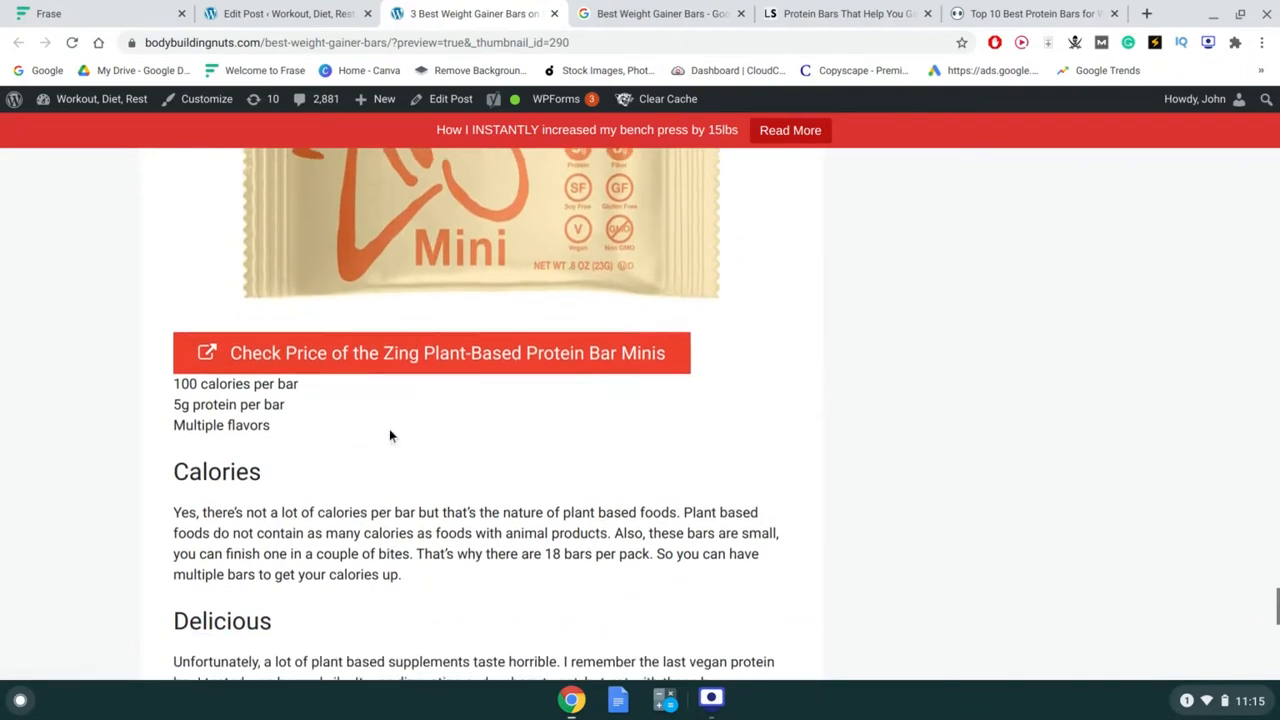
{"action": "scroll", "coordinate": [389, 435], "scroll_direction": "down", "scroll_amount": 8}
- Return to the Plenty of protein section and highlight the sentence about 20g of protein per bar
{"action": "scroll", "coordinate": [389, 435], "scroll_direction": "up", "scroll_amount": 20}
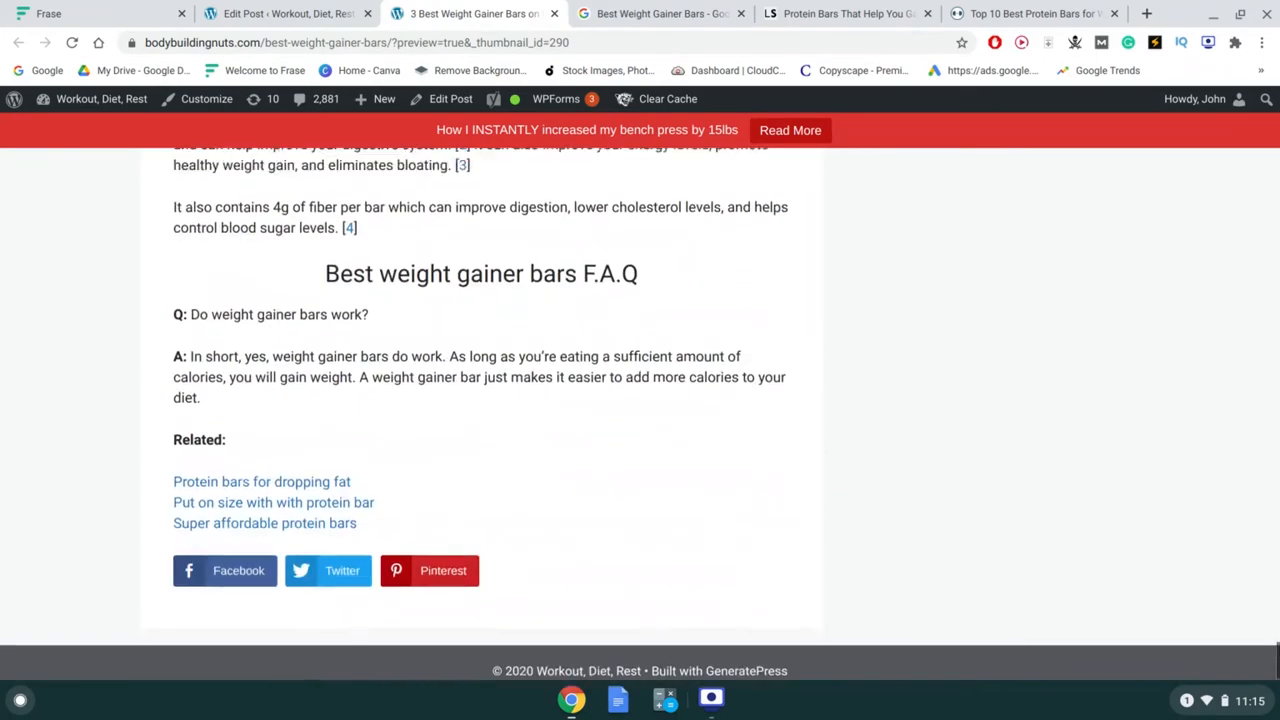
{"action": "scroll", "coordinate": [389, 435], "scroll_direction": "up", "scroll_amount": 15}
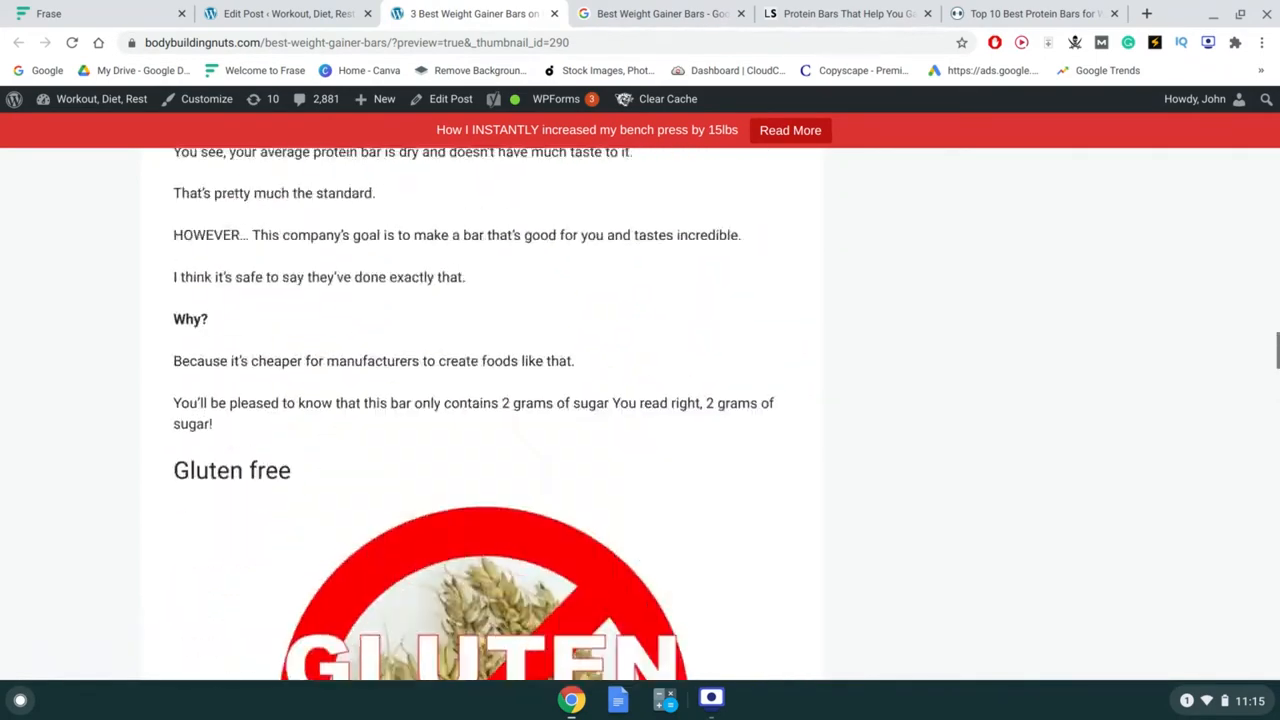
{"action": "scroll", "coordinate": [480, 410], "scroll_direction": "down", "scroll_amount": 2}
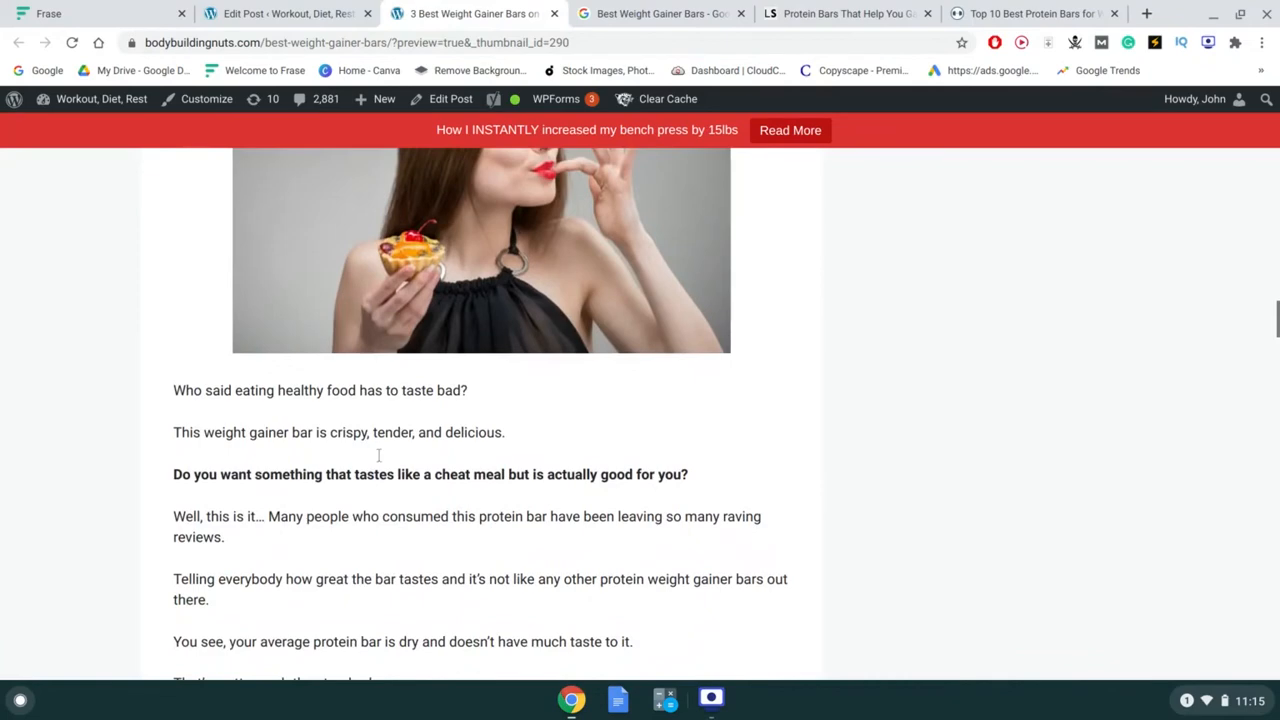
{"action": "scroll", "coordinate": [348, 587], "scroll_direction": "up", "scroll_amount": 10}
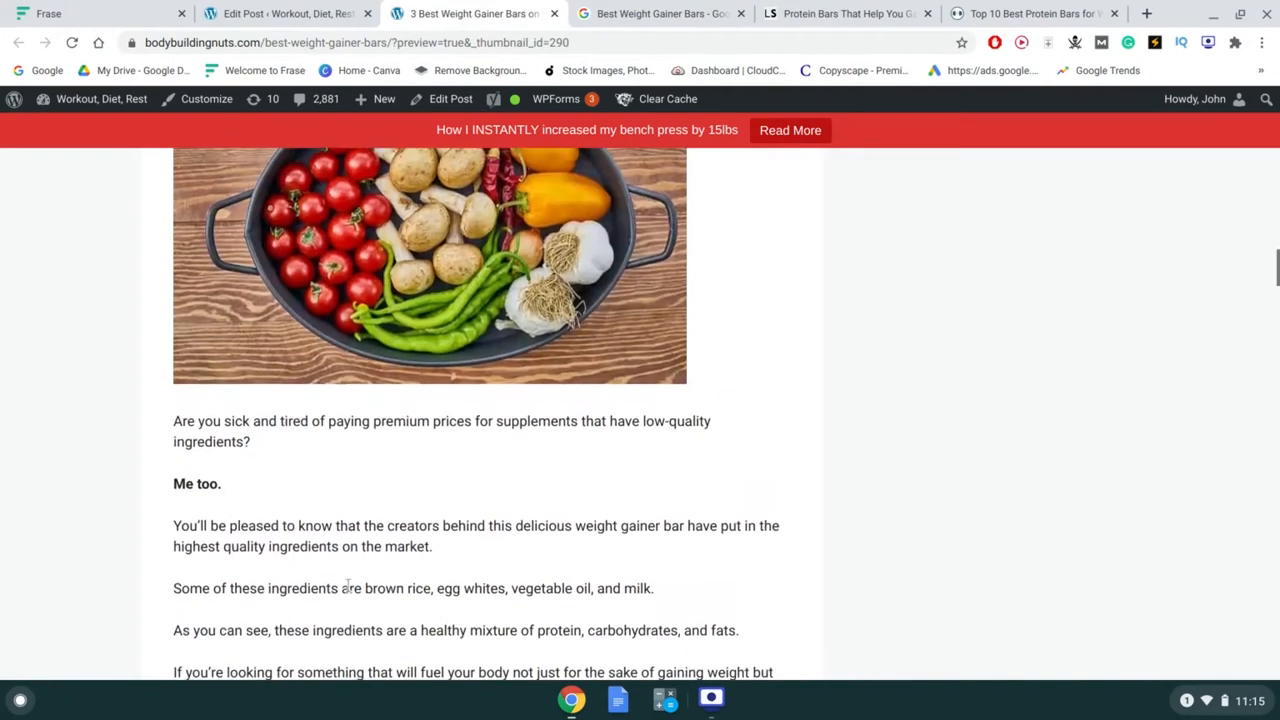
{"action": "scroll", "coordinate": [527, 306], "scroll_direction": "up", "scroll_amount": 5}
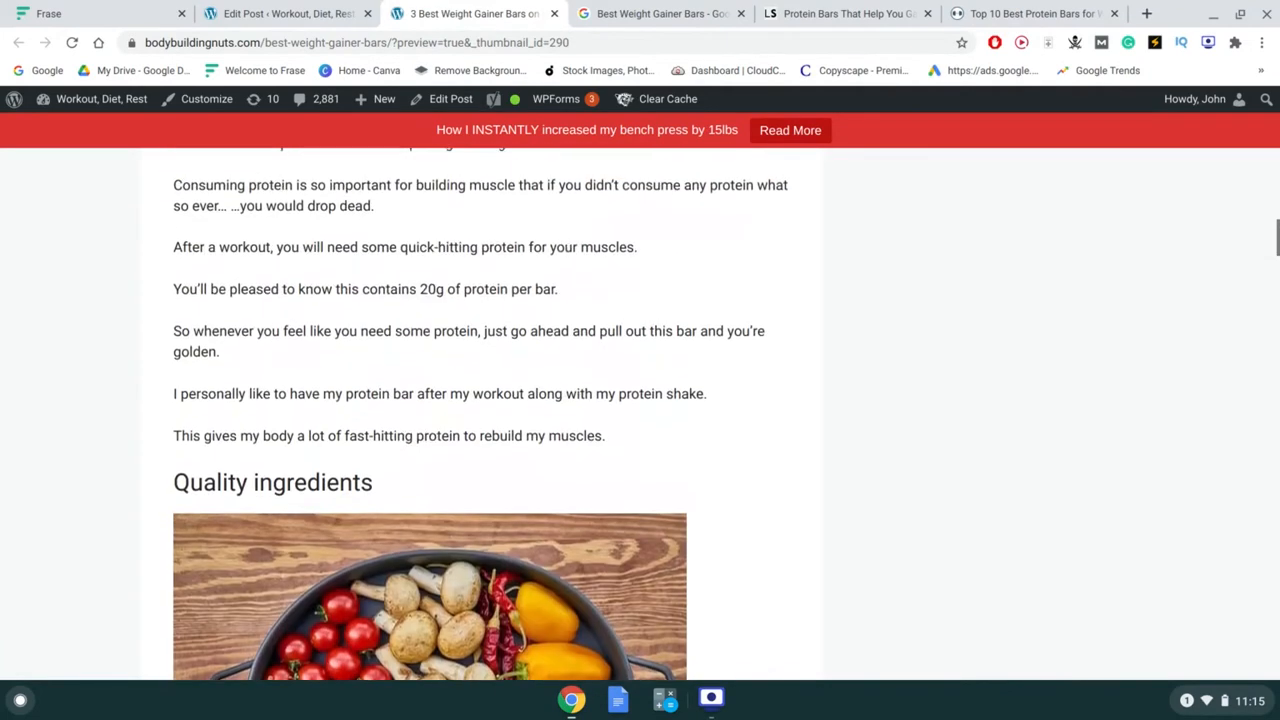
{"action": "triple_click", "coordinate": [525, 290]}
{"action": "scroll", "coordinate": [525, 296], "scroll_direction": "up", "scroll_amount": 1}
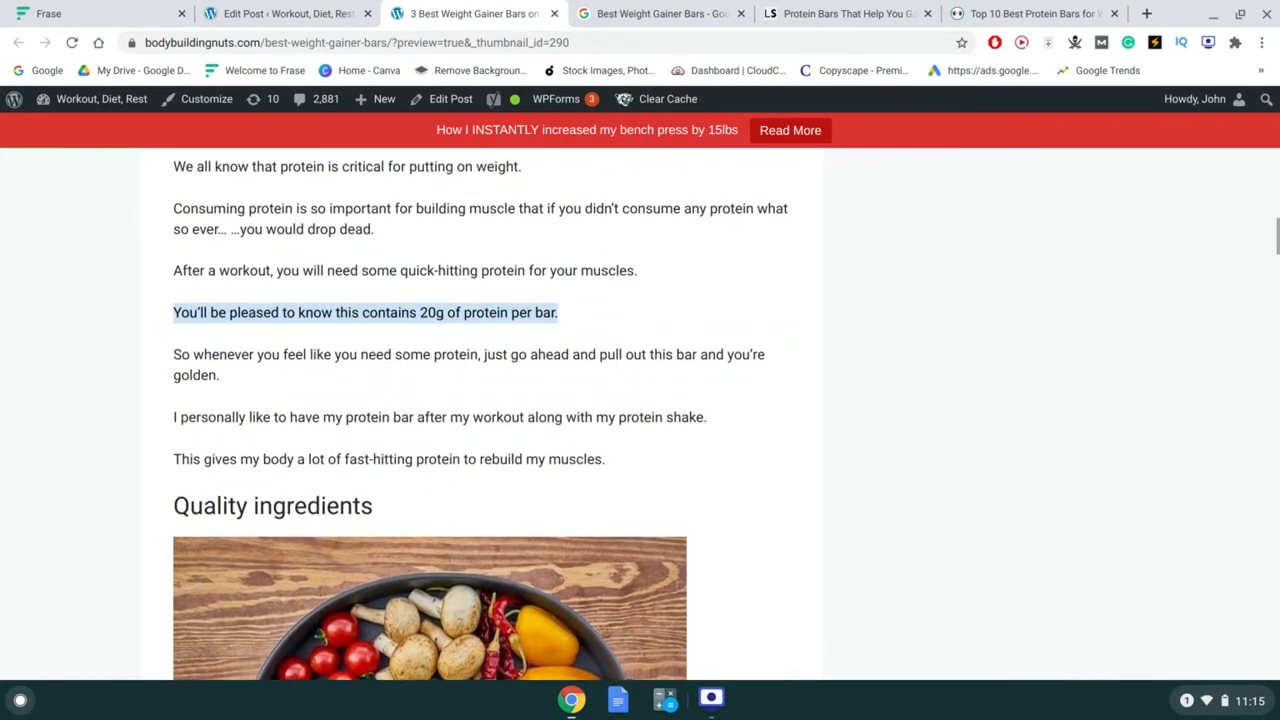
- Review the Calorie compact section and the BSN Crisp Bar details, going back as far as the post's introduction
{"action": "scroll", "coordinate": [480, 400], "scroll_direction": "up", "scroll_amount": 3}
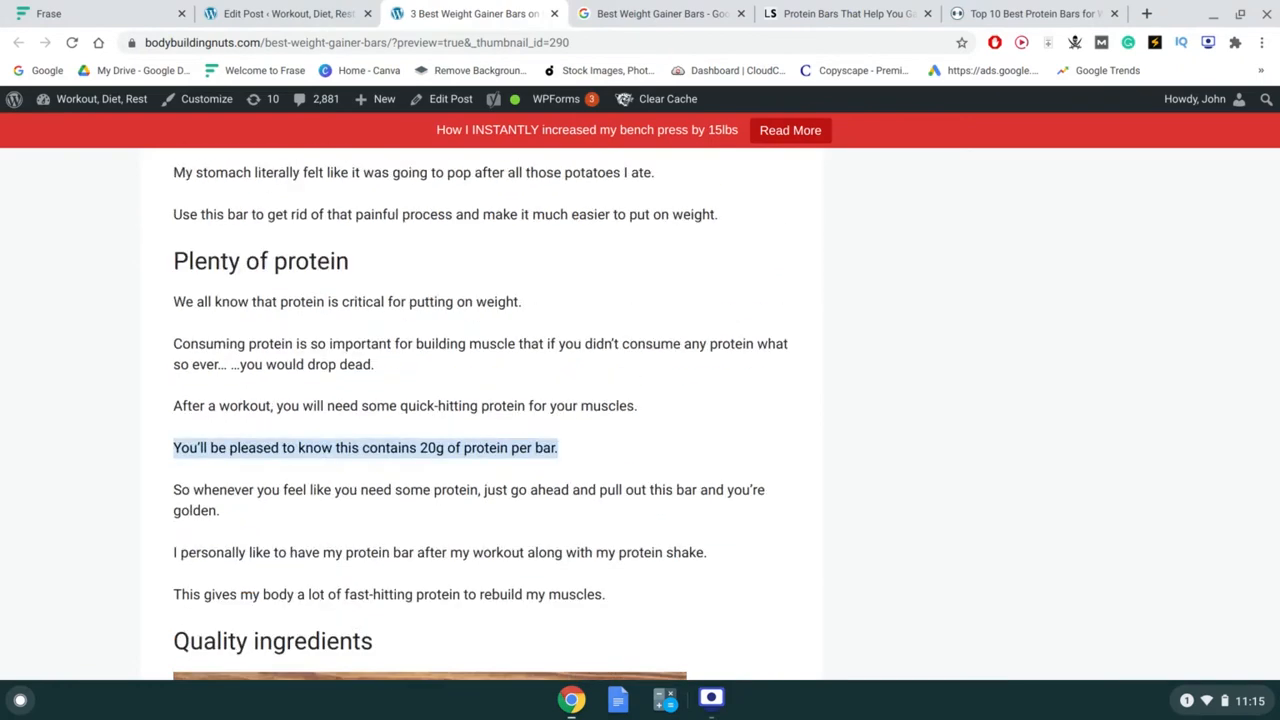
{"action": "scroll", "coordinate": [480, 400], "scroll_direction": "up", "scroll_amount": 5}
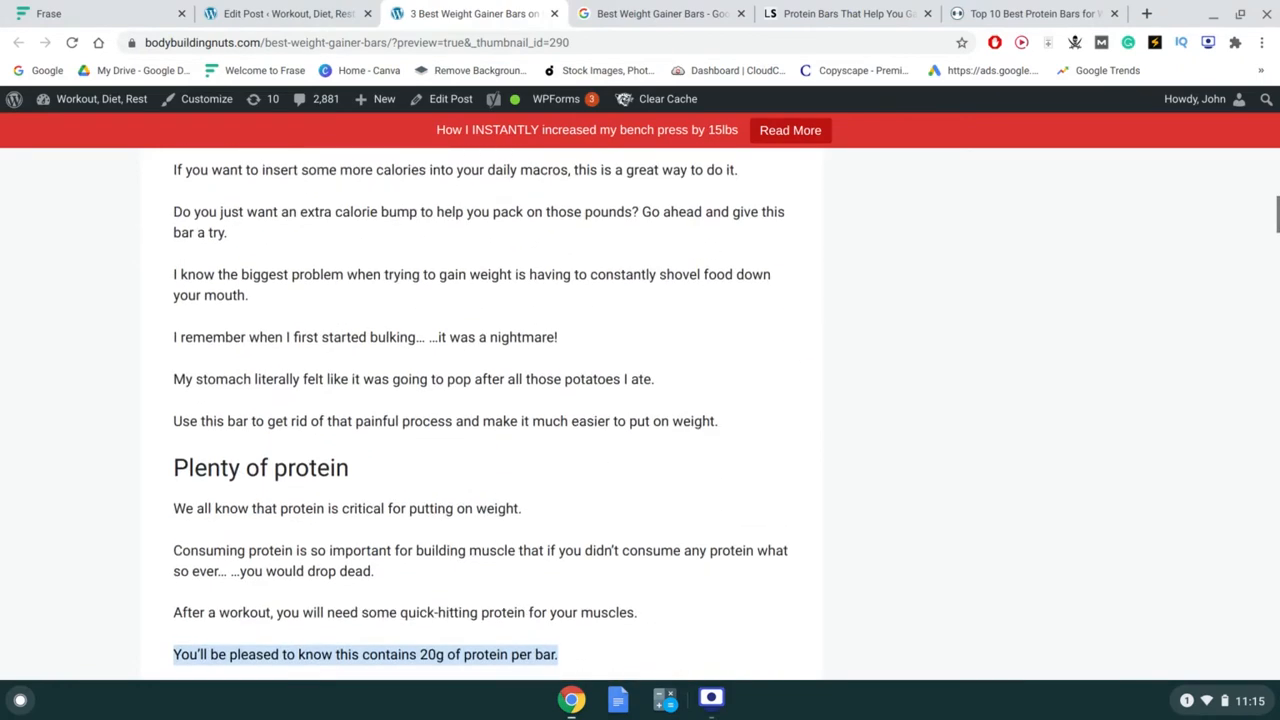
{"action": "scroll", "coordinate": [480, 400], "scroll_direction": "up", "scroll_amount": 2}
{"action": "scroll", "coordinate": [480, 400], "scroll_direction": "up", "scroll_amount": 10}
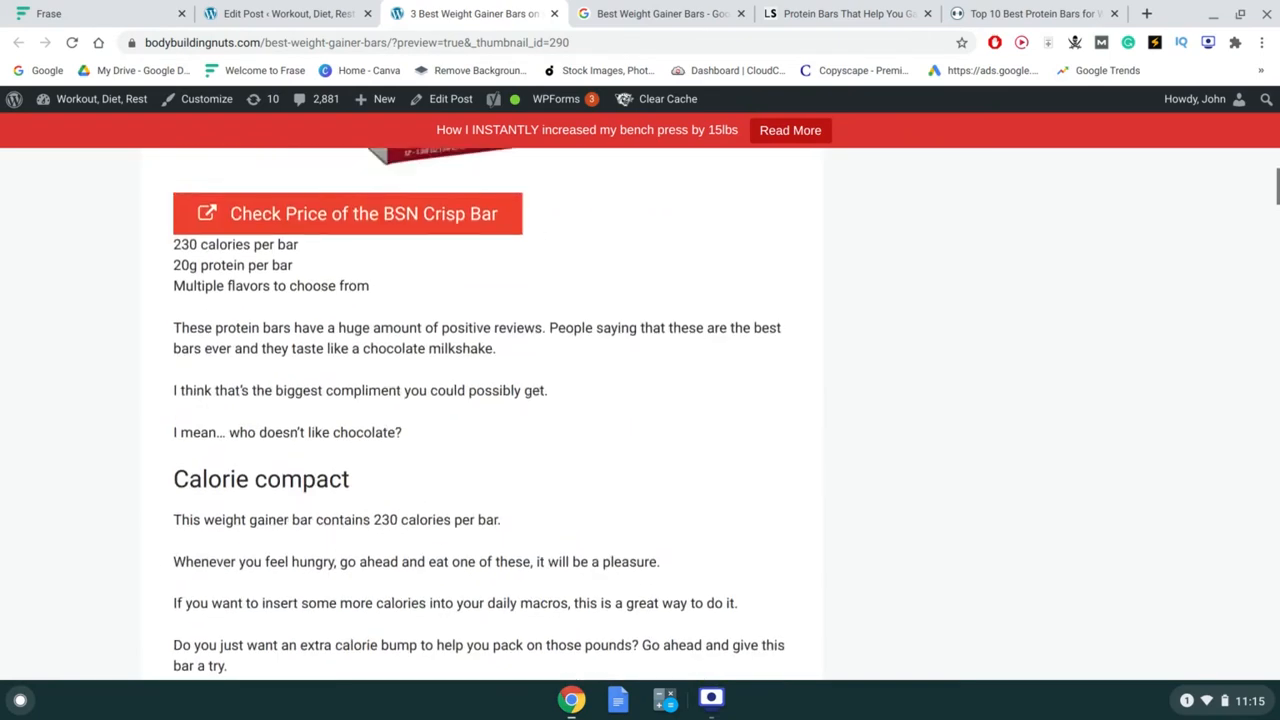
{"action": "scroll", "coordinate": [480, 400], "scroll_direction": "up", "scroll_amount": 10}
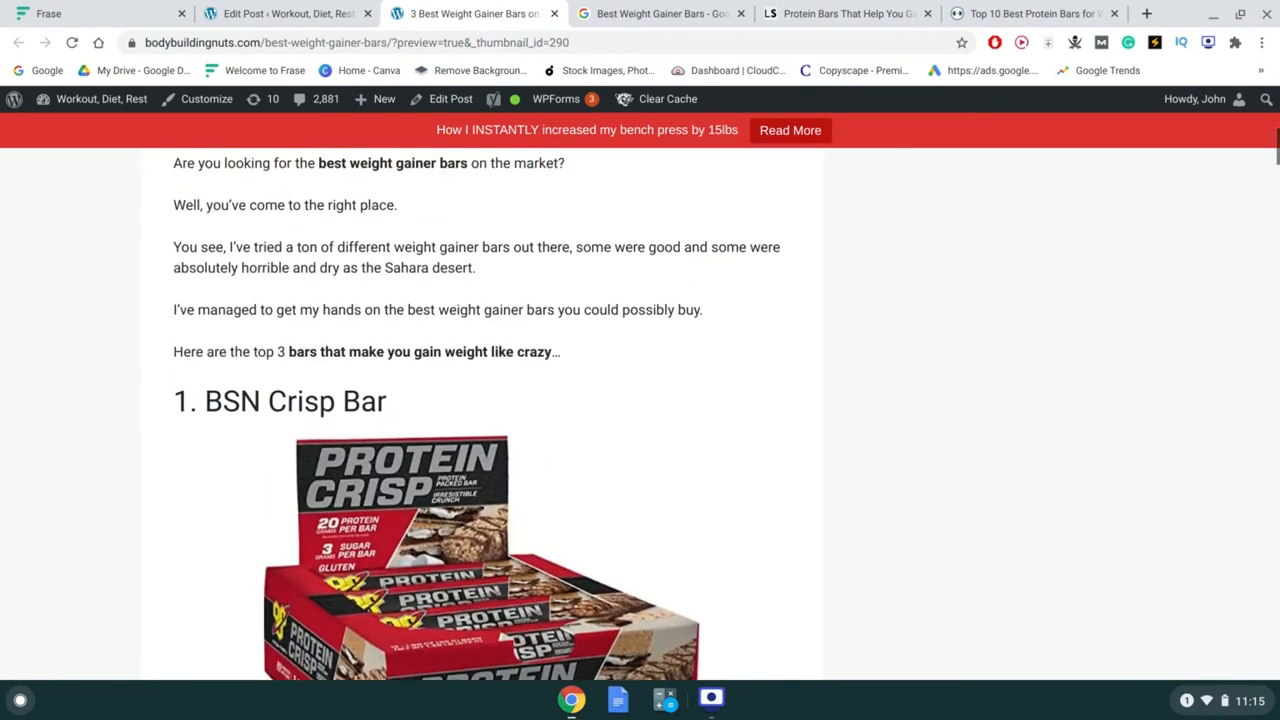
- Go to the Simply delicious section and highlight its sentence comparing the bar's taste with other protein weight gainer bars
{"action": "scroll", "coordinate": [480, 400], "scroll_direction": "down", "scroll_amount": 20}
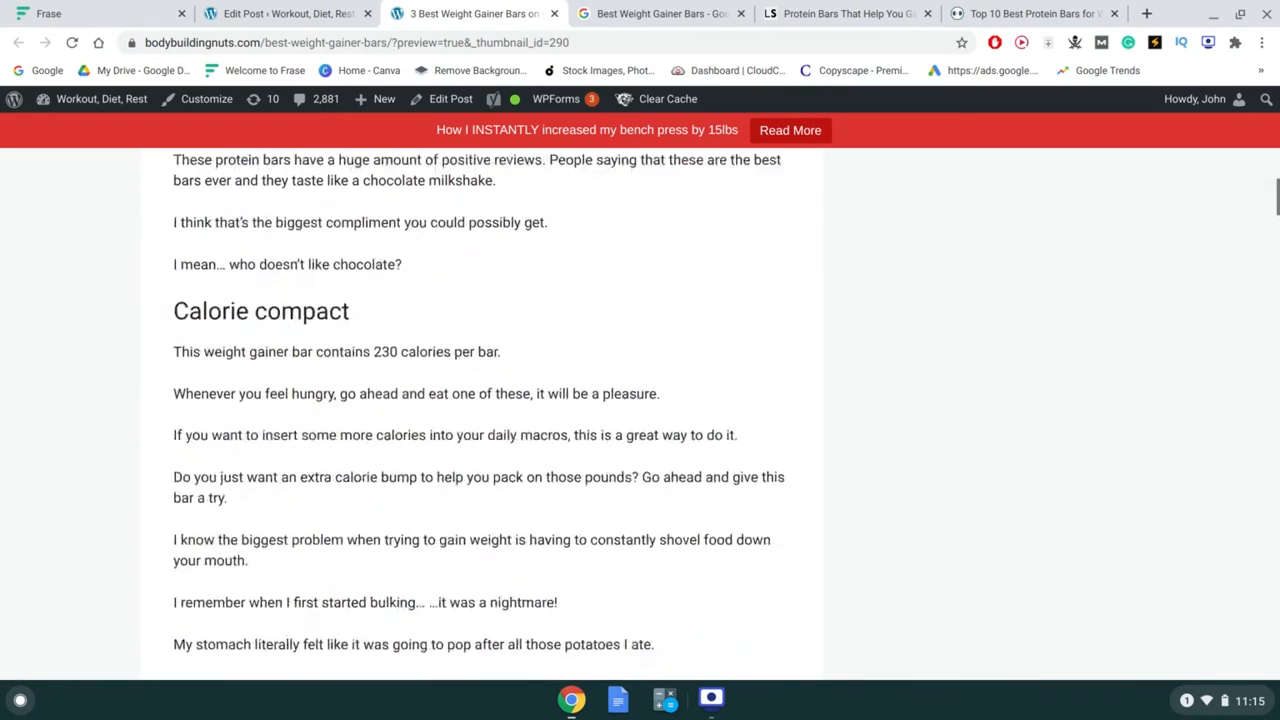
{"action": "scroll", "coordinate": [480, 400], "scroll_direction": "down", "scroll_amount": 10}
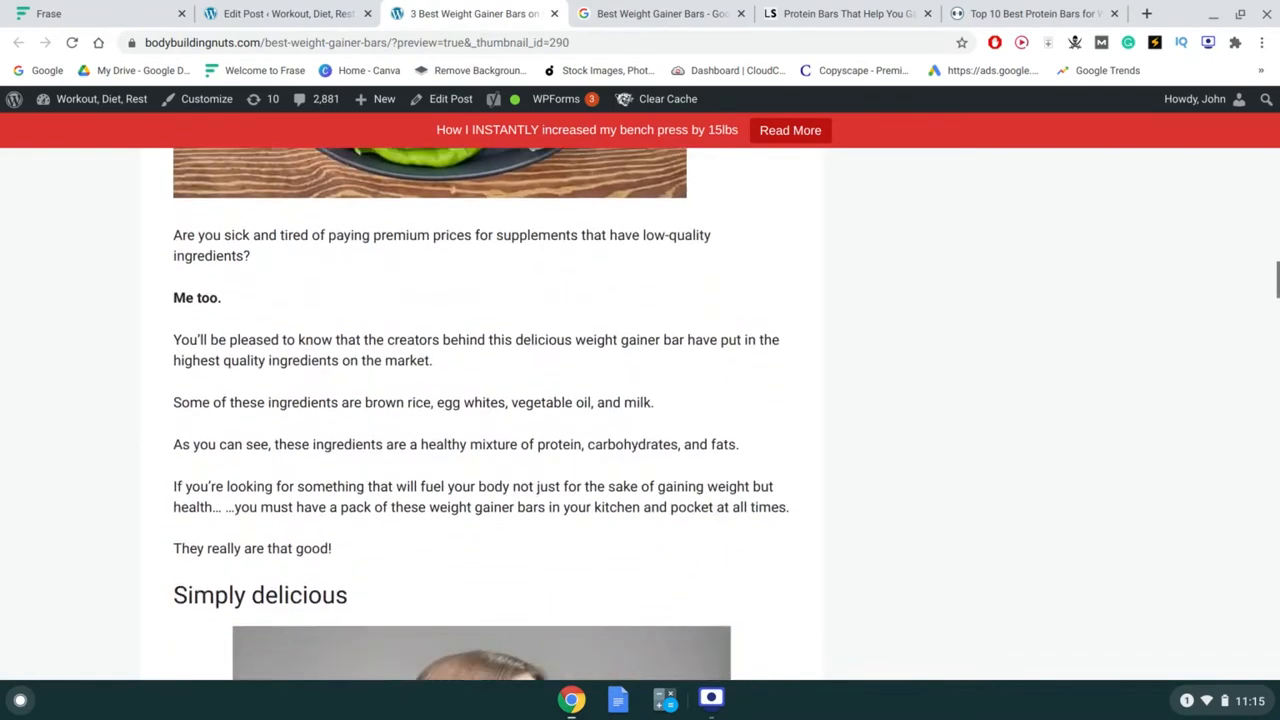
{"action": "scroll", "coordinate": [480, 400], "scroll_direction": "down", "scroll_amount": 8}
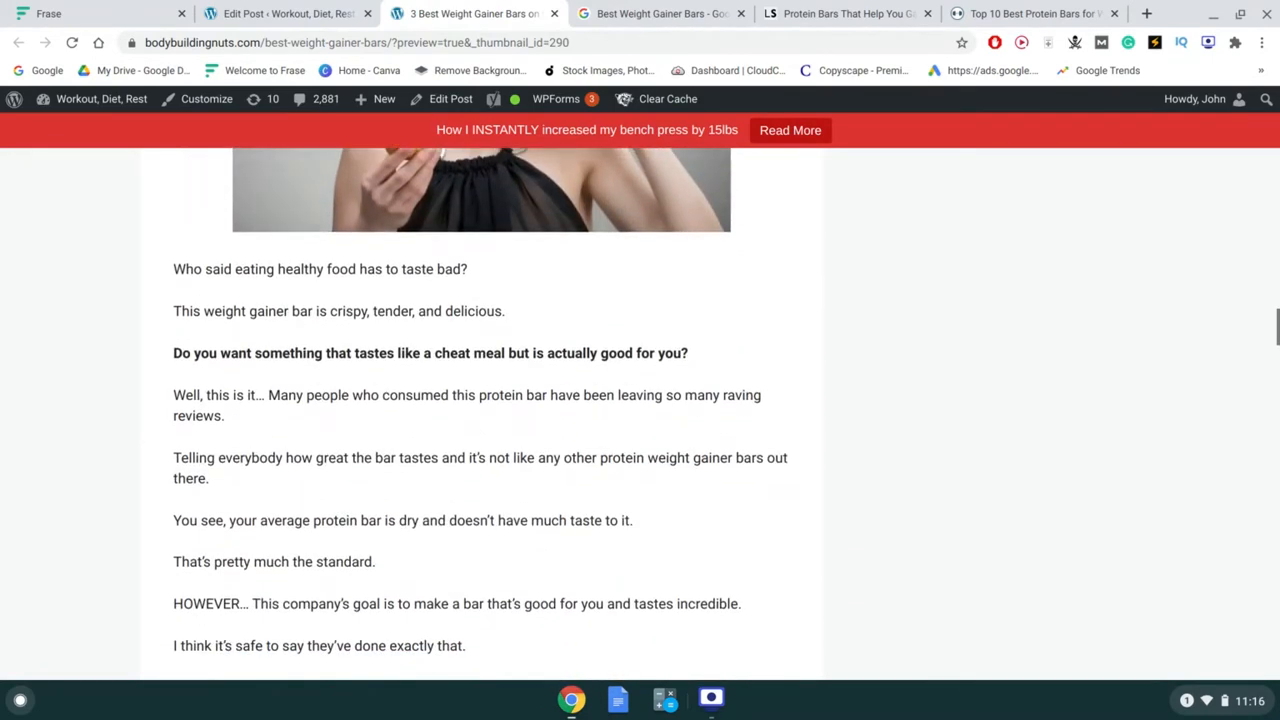
{"action": "triple_click", "coordinate": [387, 455]}
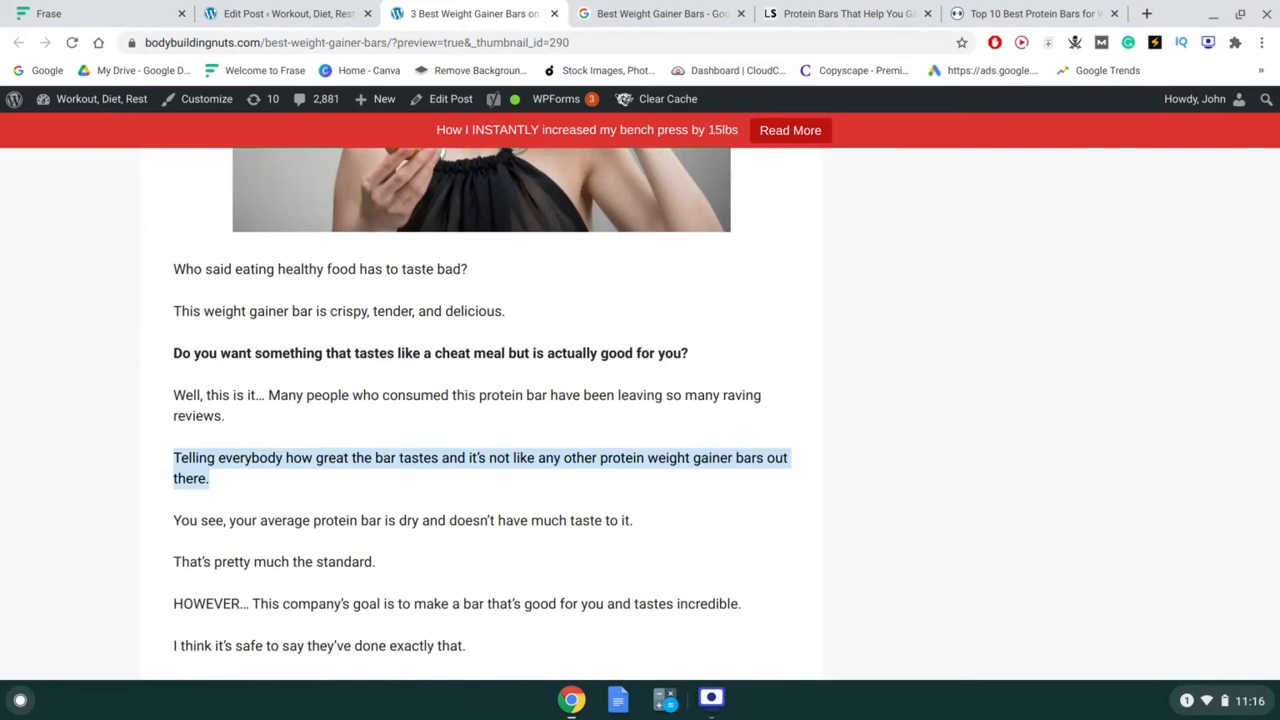
{"action": "scroll", "coordinate": [480, 400], "scroll_direction": "down", "scroll_amount": 3}
{"action": "triple_click", "coordinate": [387, 453]}
- Go to the end of the post and highlight the question Do weight gainer bars work? and the Best weight gainer bars F.A.Q heading
{"action": "scroll", "coordinate": [387, 452], "scroll_direction": "down", "scroll_amount": 20}
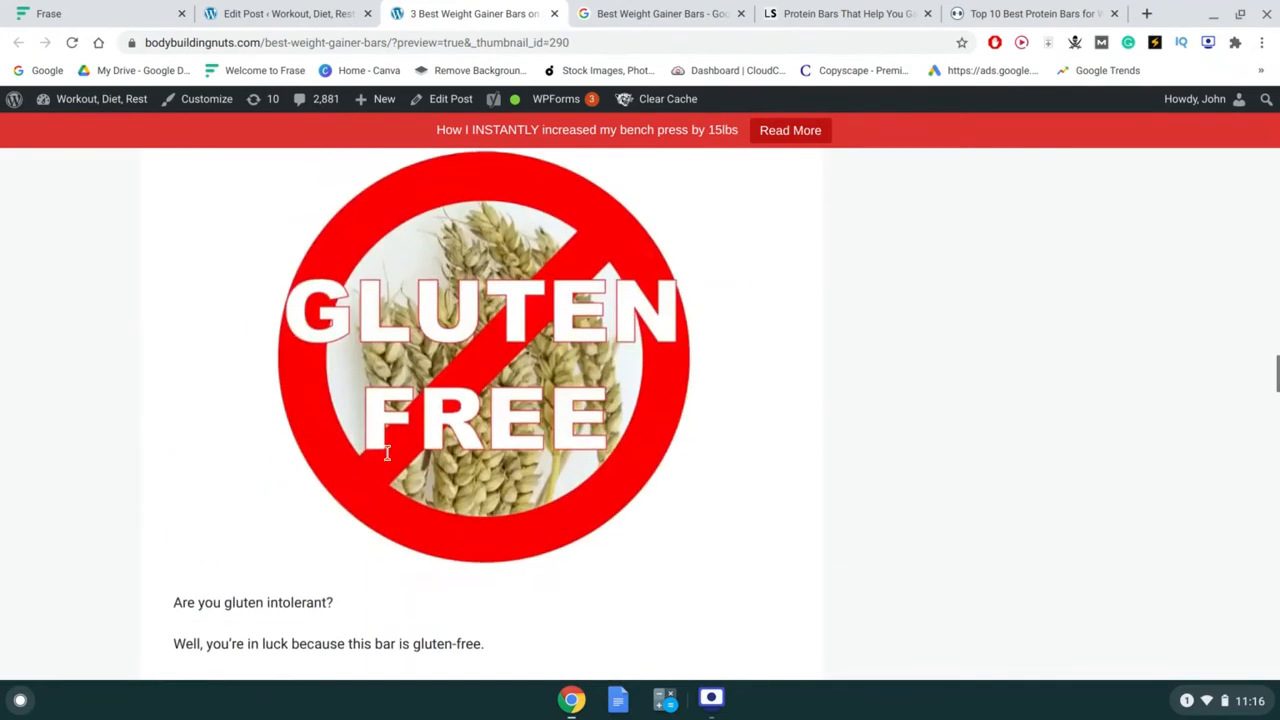
{"action": "scroll", "coordinate": [387, 452], "scroll_direction": "down", "scroll_amount": 15}
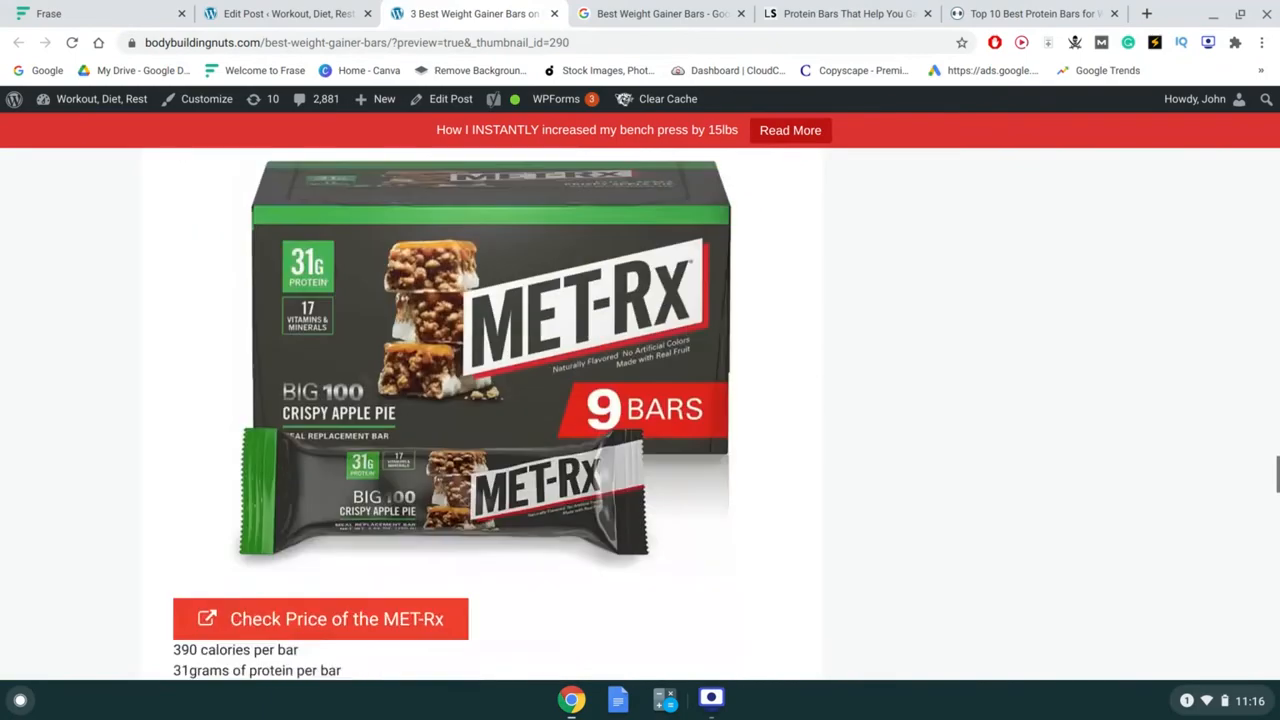
{"action": "scroll", "coordinate": [480, 413], "scroll_direction": "down", "scroll_amount": 20}
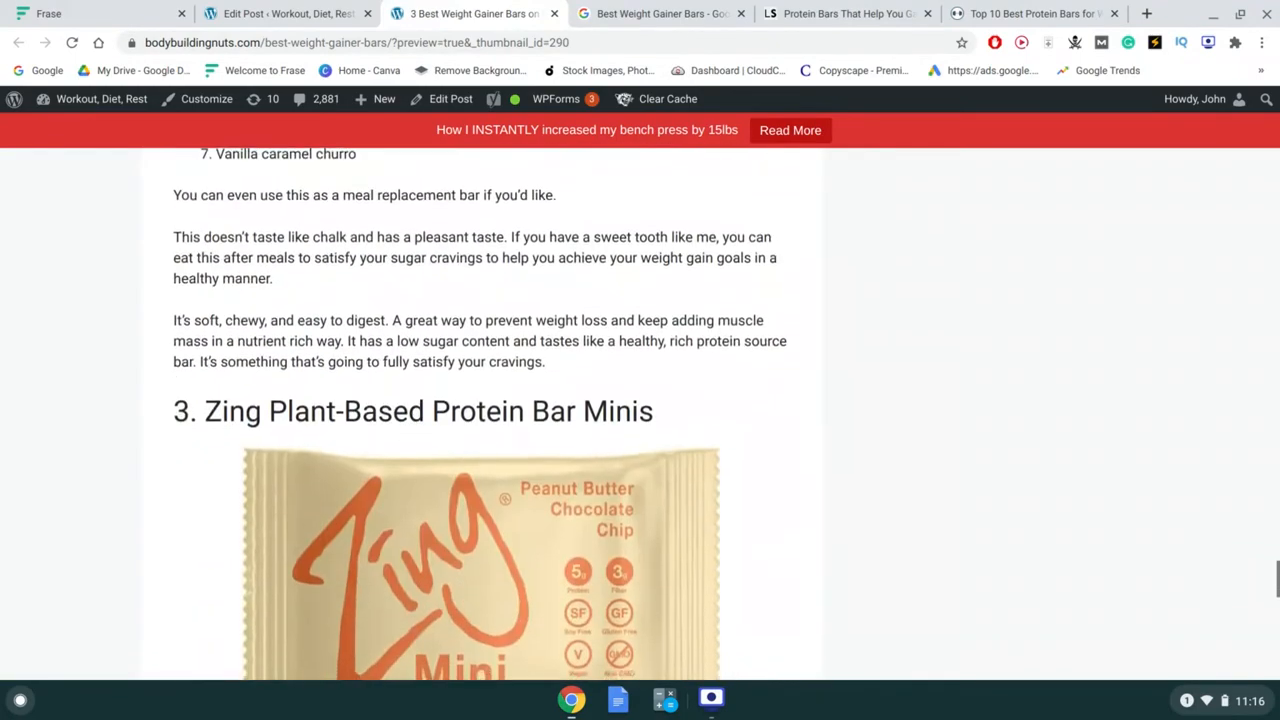
{"action": "scroll", "coordinate": [480, 413], "scroll_direction": "down", "scroll_amount": 1}
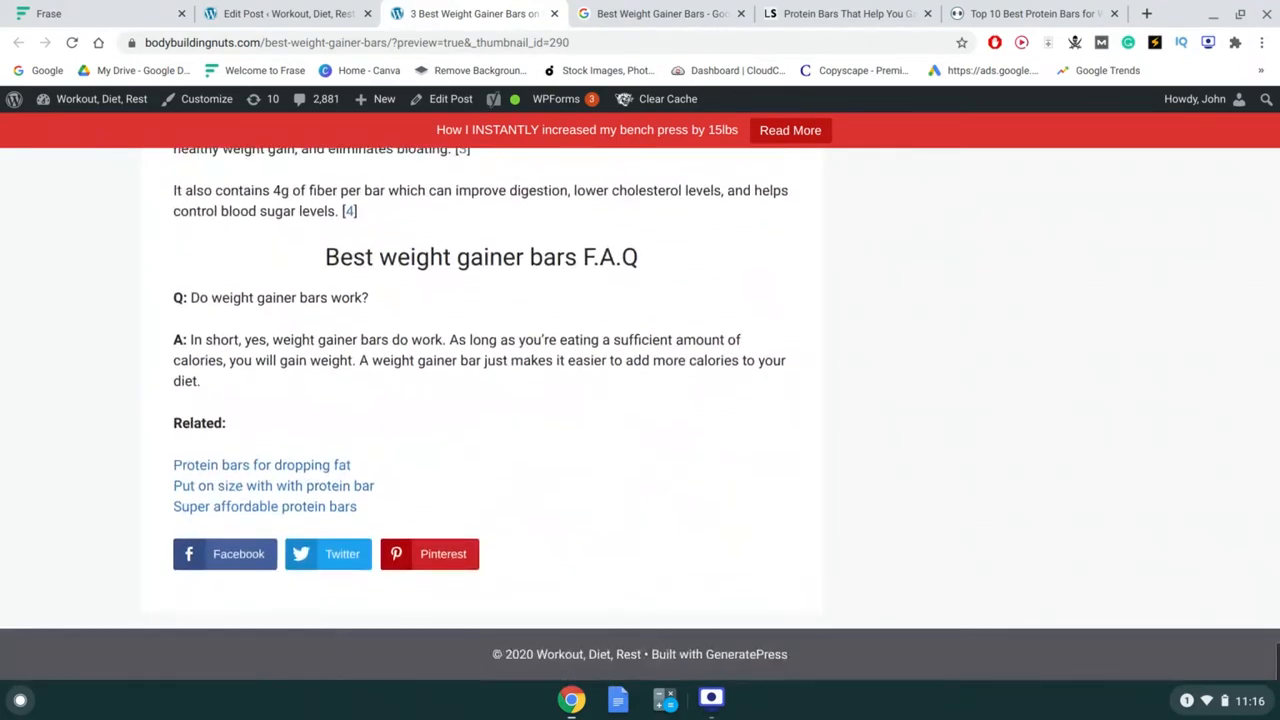
{"action": "triple_click", "coordinate": [354, 279]}
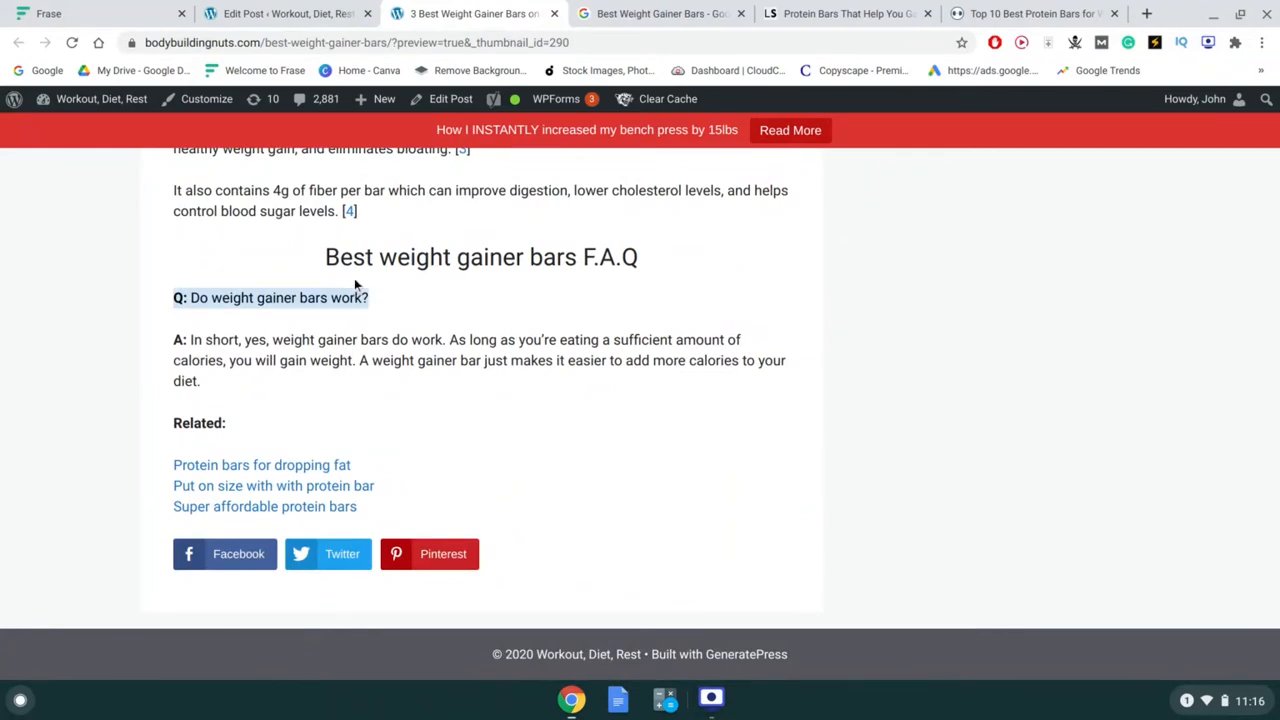
{"action": "triple_click", "coordinate": [358, 280]}
{"action": "triple_click", "coordinate": [379, 259]}
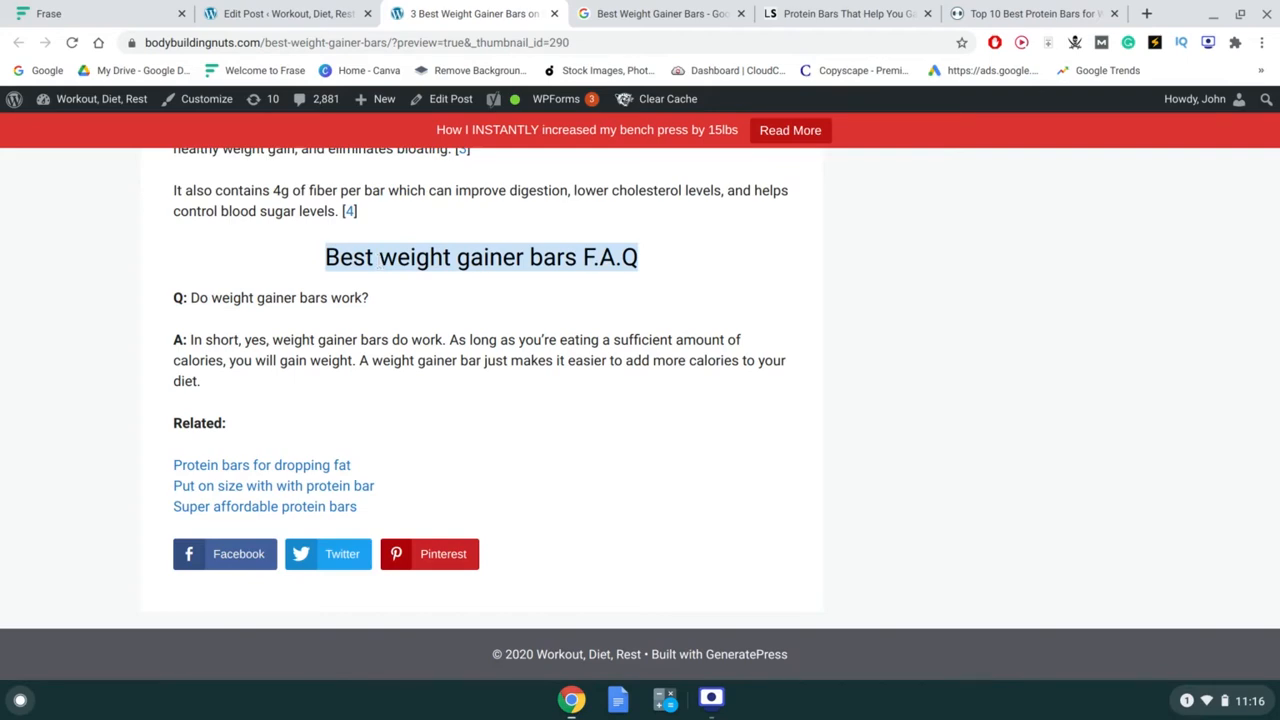
{"action": "triple_click", "coordinate": [379, 259]}
- Return to the start of the post and remove the preview parameters from its address, leaving bodybuildingnuts.com/best-weight-gainer-bars/
{"action": "key", "text": "ctrl+r"}
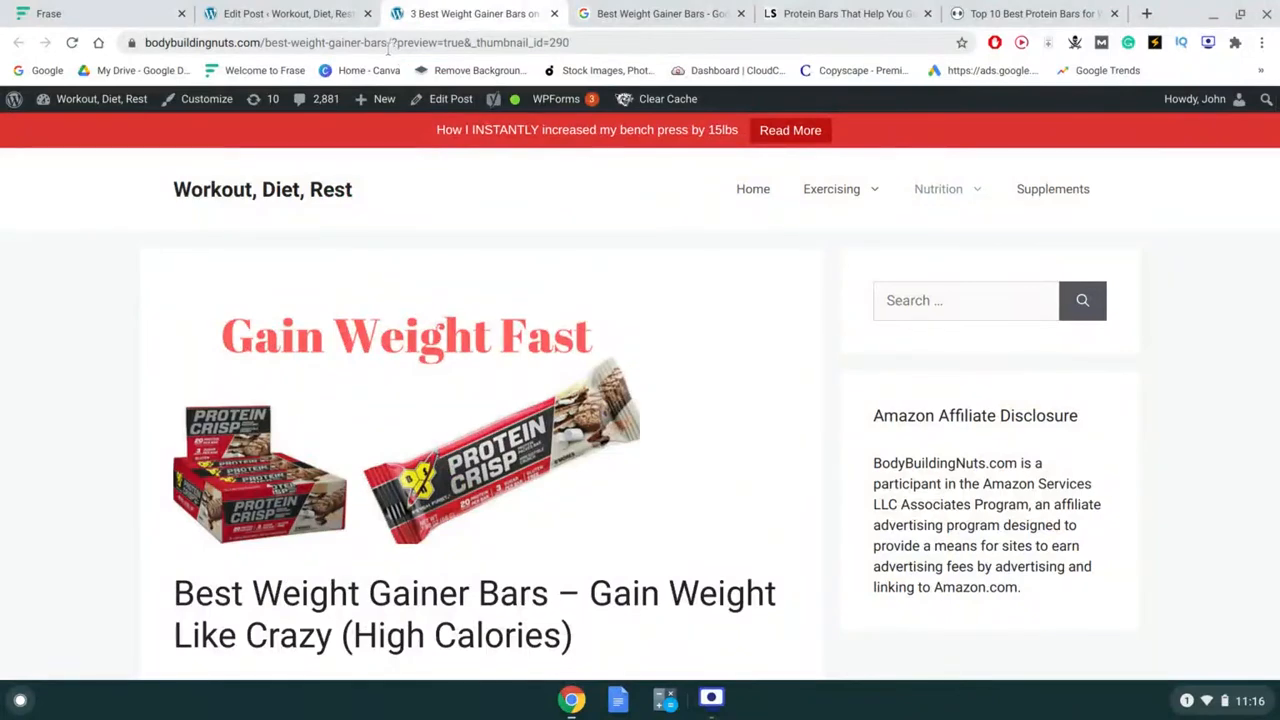
{"action": "left_click_drag", "start_coordinate": [391, 43], "coordinate": [575, 43]}
{"action": "key", "text": "BackSpace"}
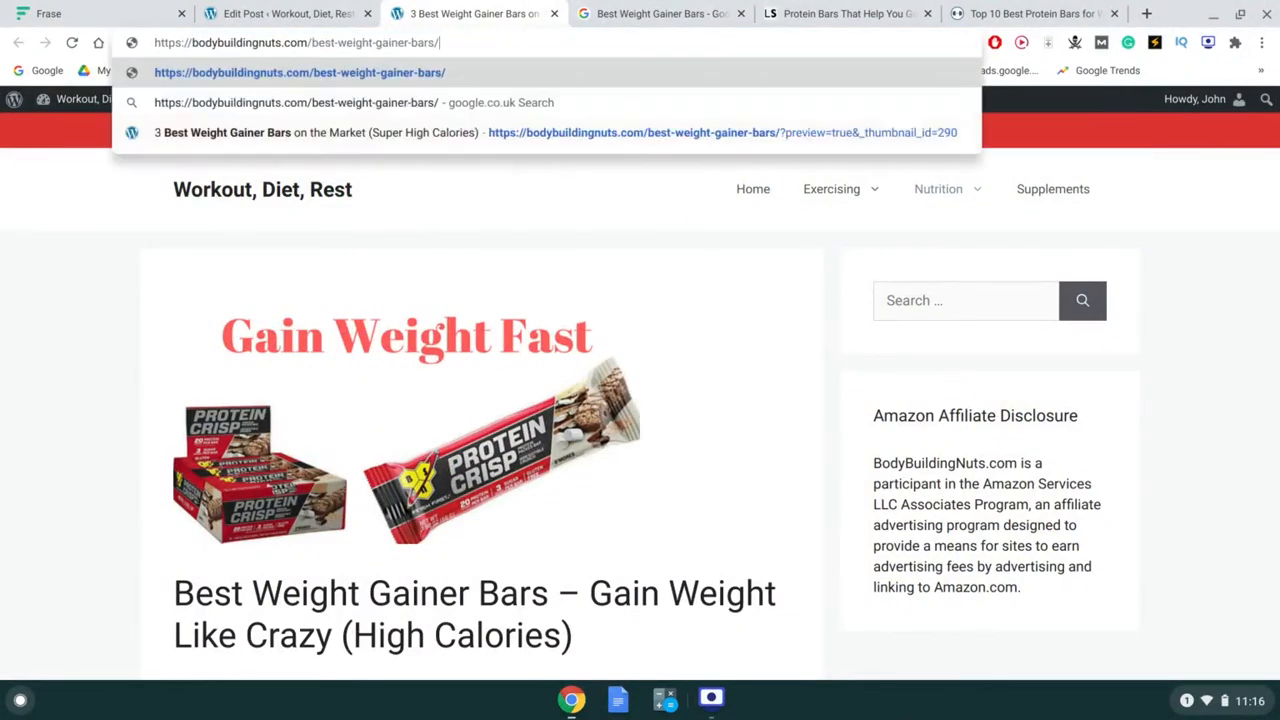
- Highlight the word High in the post title and review the page title and the opening paragraphs
{"action": "scroll", "coordinate": [431, 289], "scroll_direction": "down", "scroll_amount": 3}
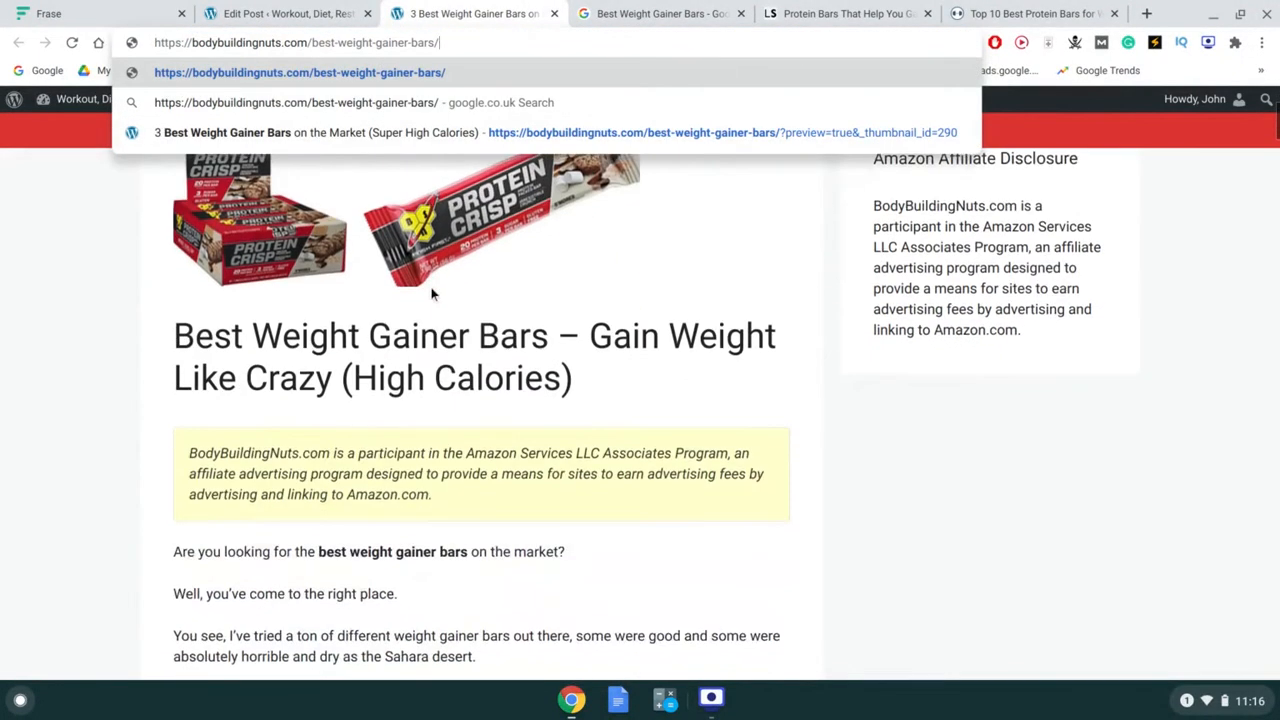
{"action": "double_click", "coordinate": [407, 370]}
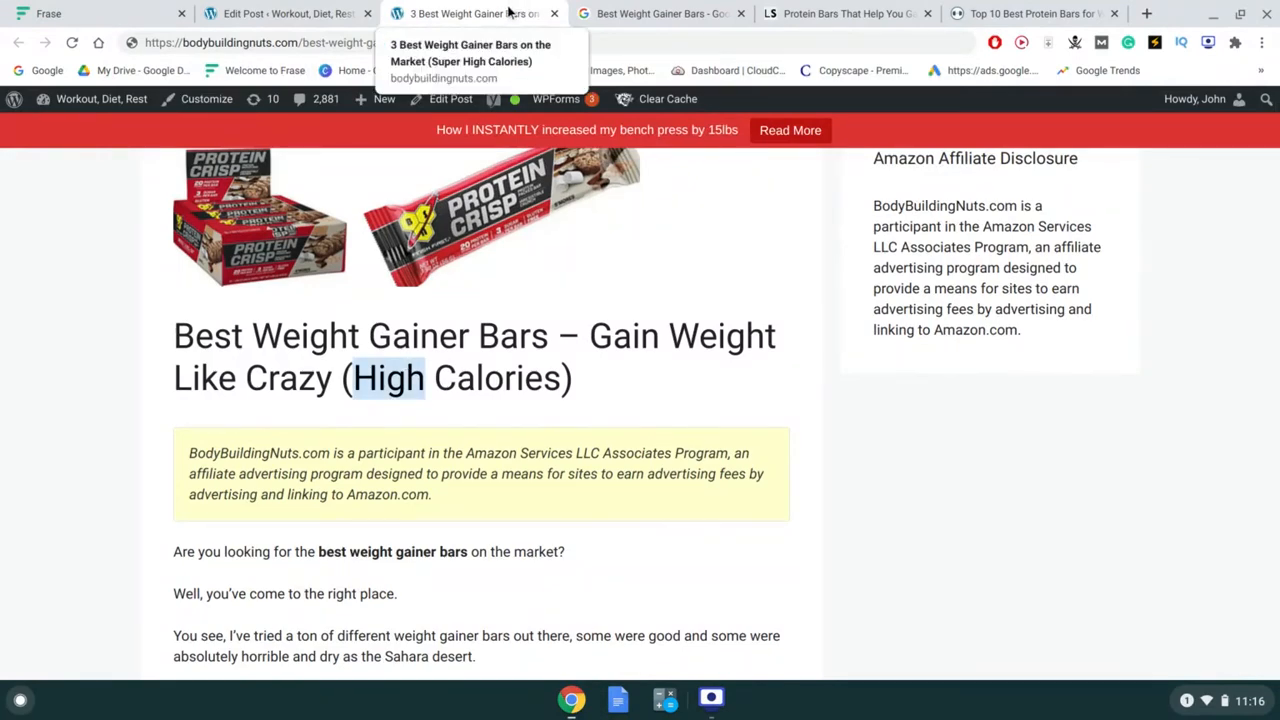
{"action": "scroll", "coordinate": [383, 398], "scroll_direction": "down", "scroll_amount": 2}
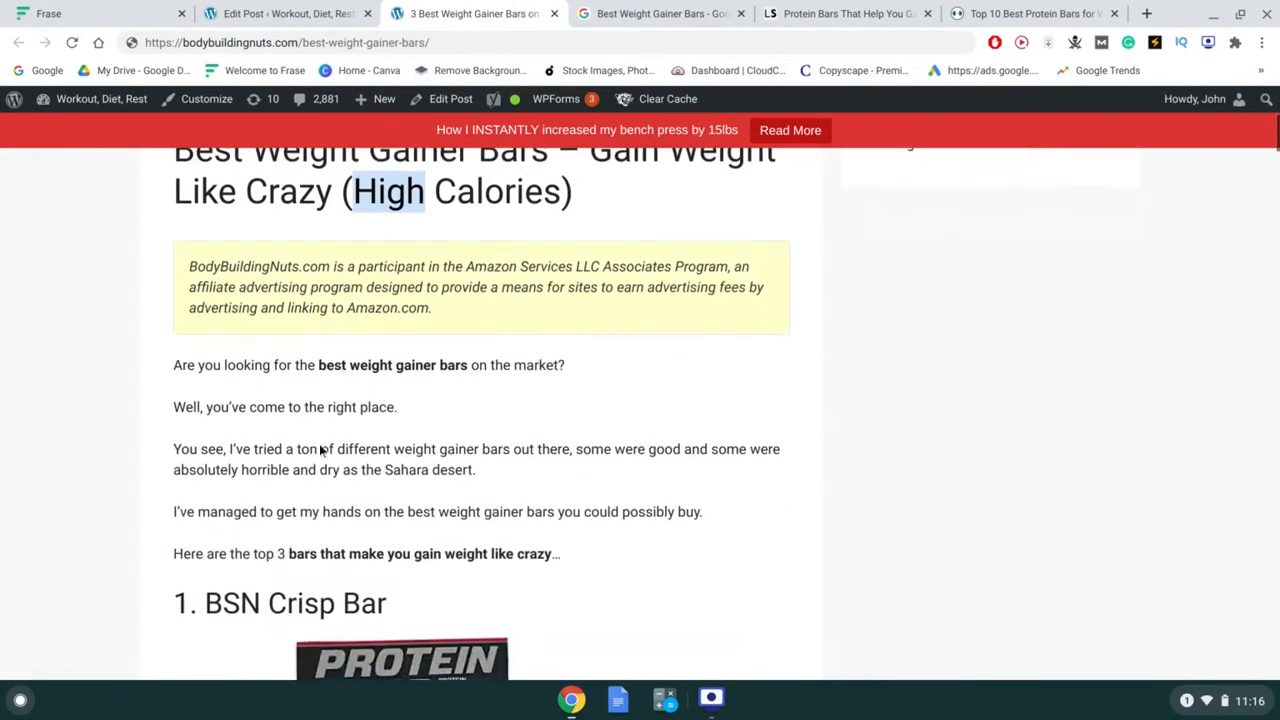
{"action": "scroll", "coordinate": [323, 450], "scroll_direction": "up", "scroll_amount": 1}
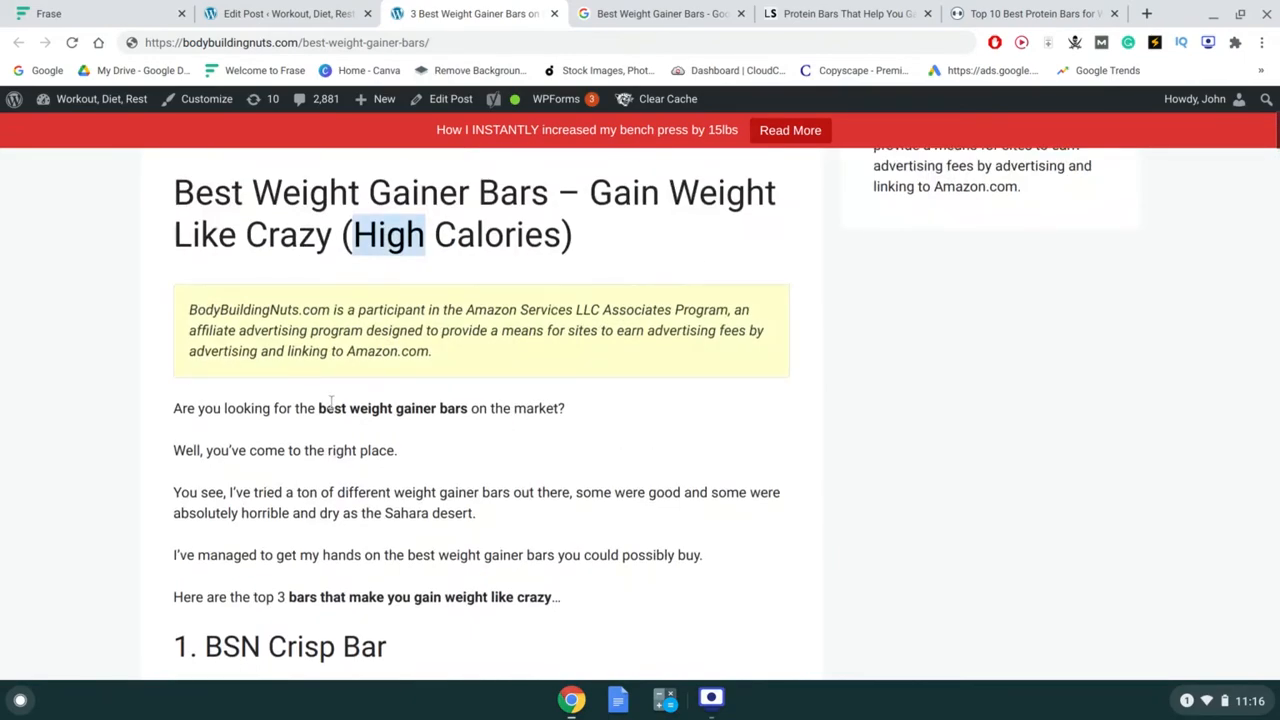
- Read further through the published post, down to its Calorie packed and Vitamins and minerals sections
{"action": "scroll", "coordinate": [331, 402], "scroll_direction": "down", "scroll_amount": 20}
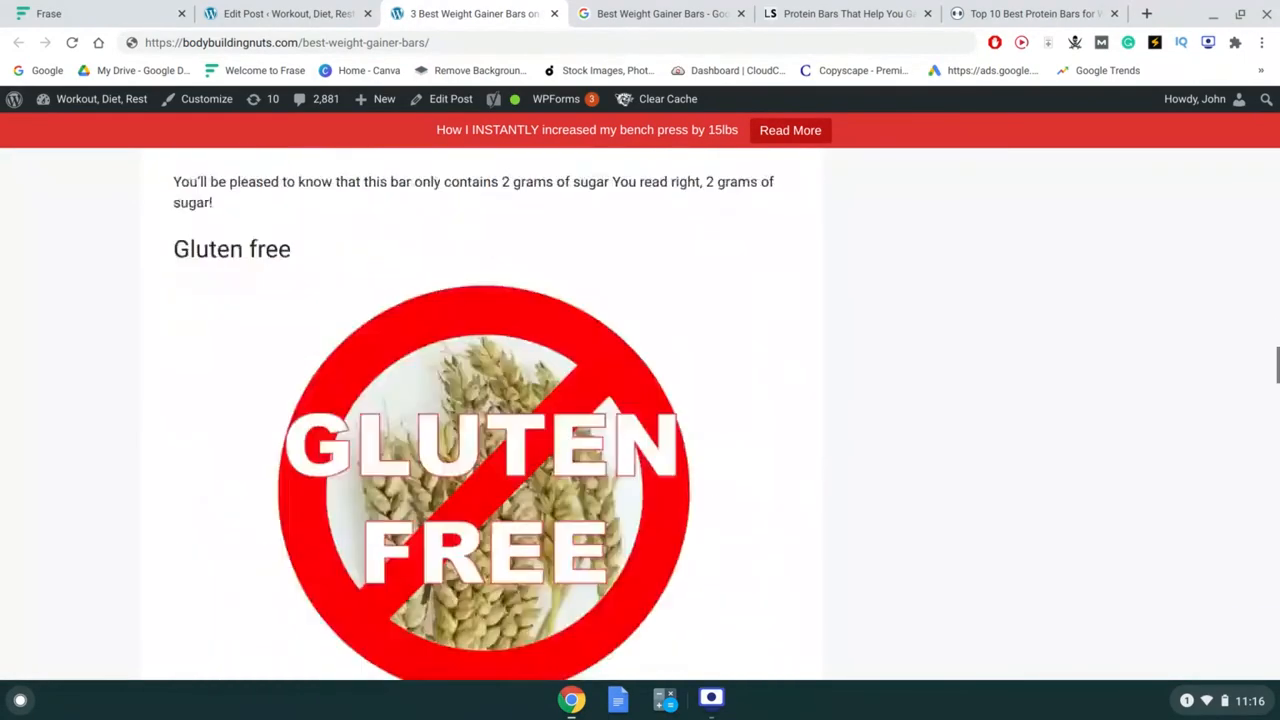
{"action": "scroll", "coordinate": [480, 414], "scroll_direction": "down", "scroll_amount": 15}
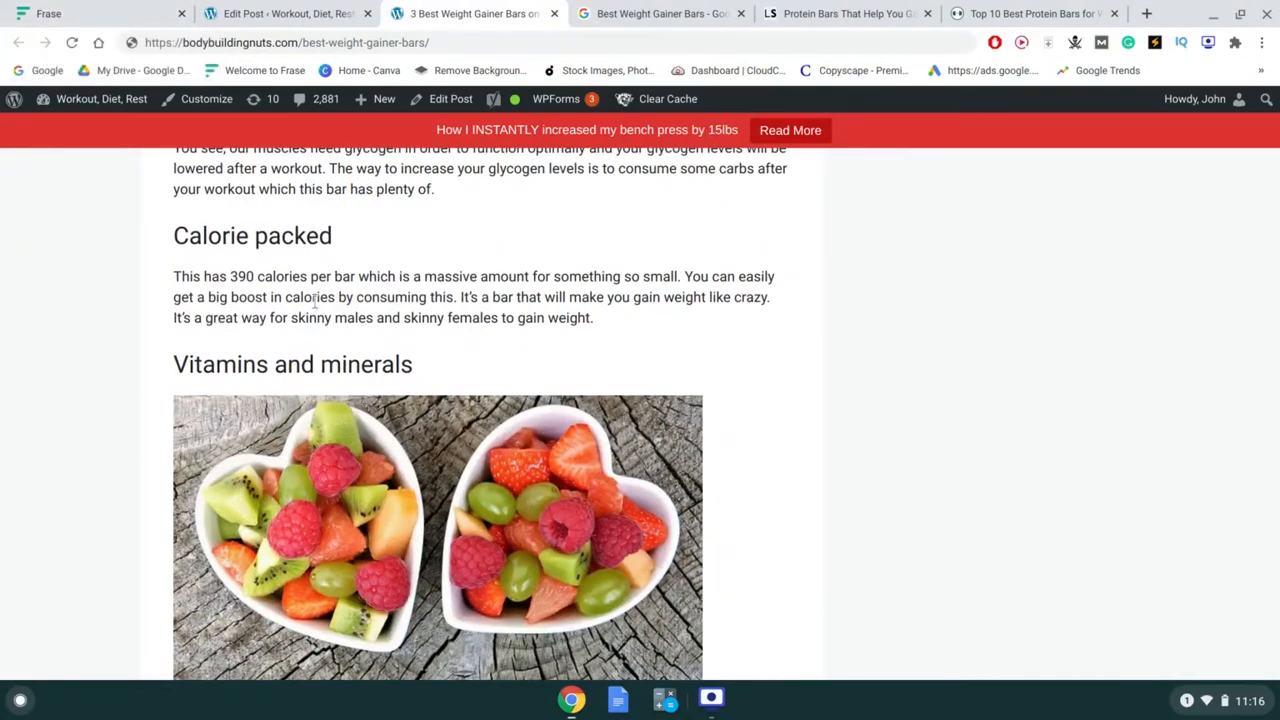
{"action": "scroll", "coordinate": [315, 301], "scroll_direction": "up", "scroll_amount": 1}
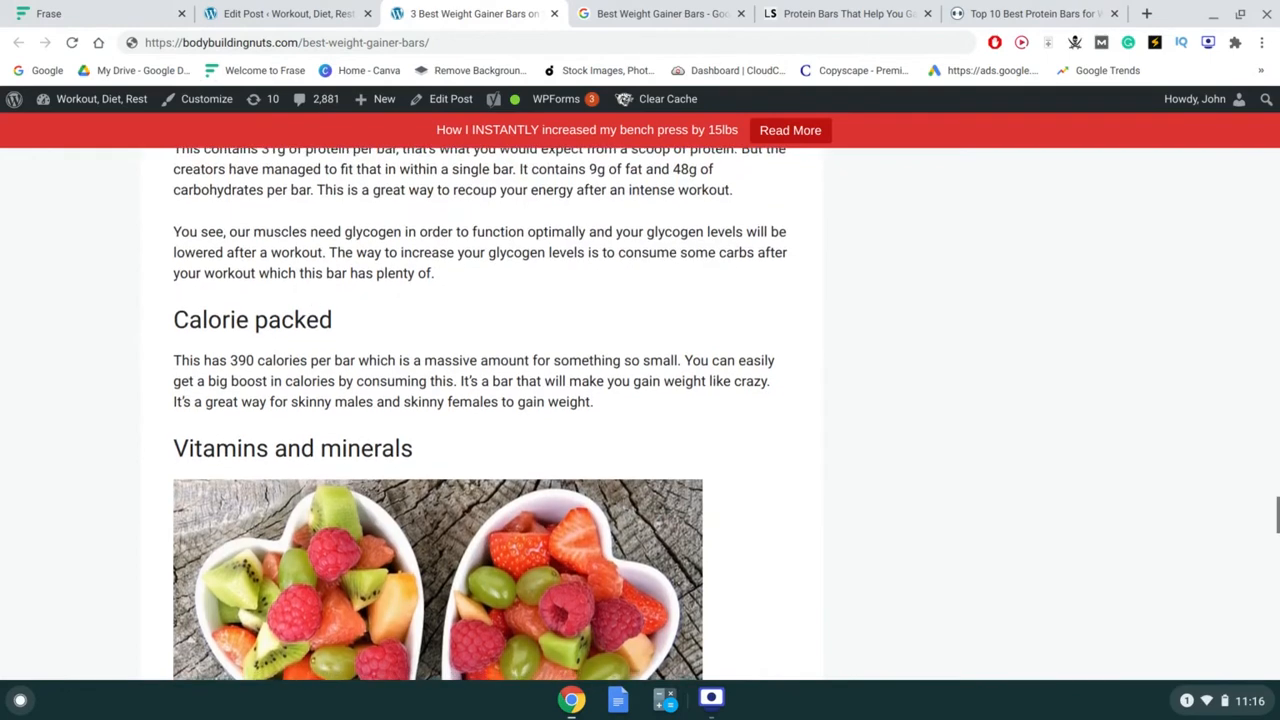
{"action": "scroll", "coordinate": [315, 301], "scroll_direction": "up", "scroll_amount": 1}
- Switch to Frase, glance at the WordPress post editor, and examine the Frase topic list with its usage counts for best weight gainer bars
{"action": "left_click", "coordinate": [10, 10]}
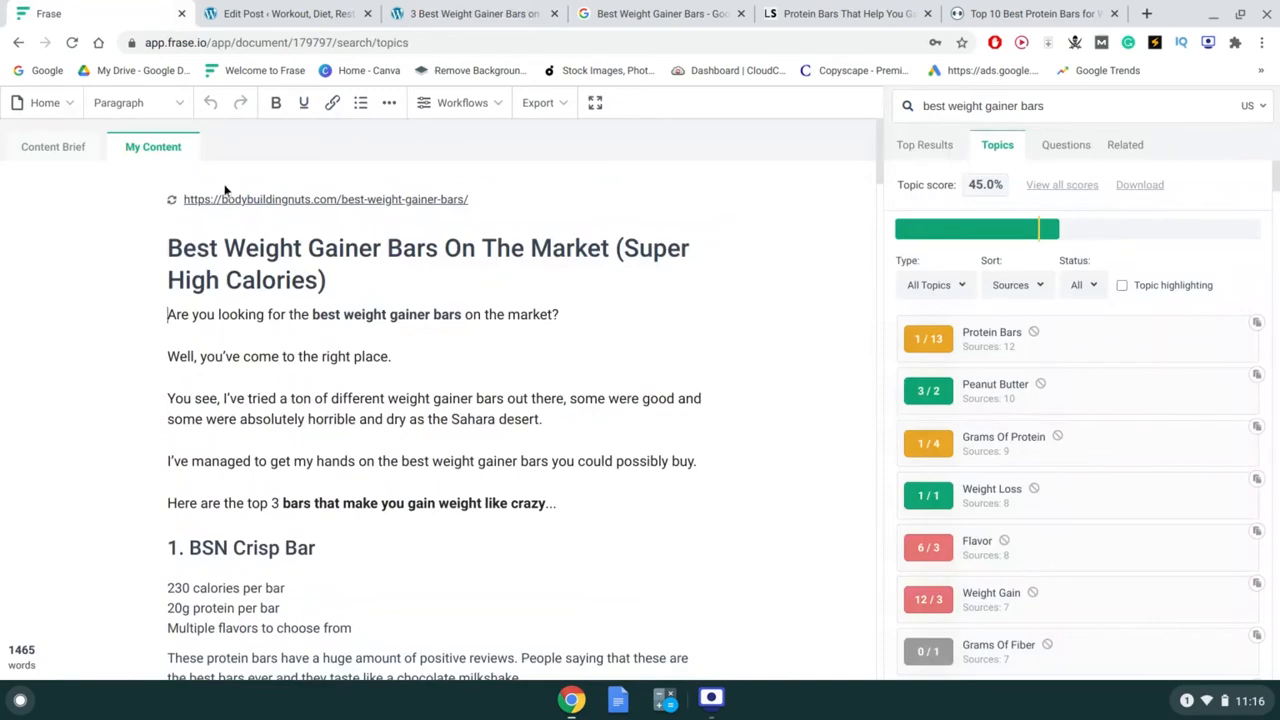
{"action": "left_click", "coordinate": [362, 7]}
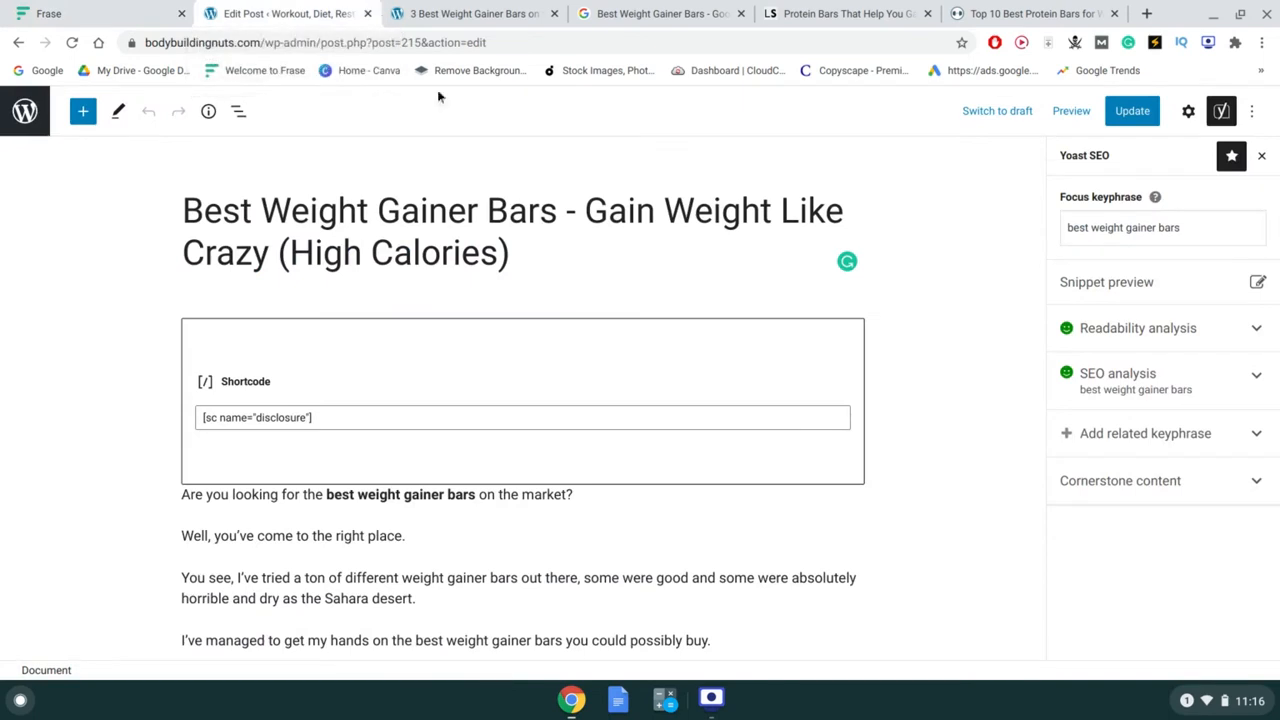
{"action": "left_click", "coordinate": [72, 10]}
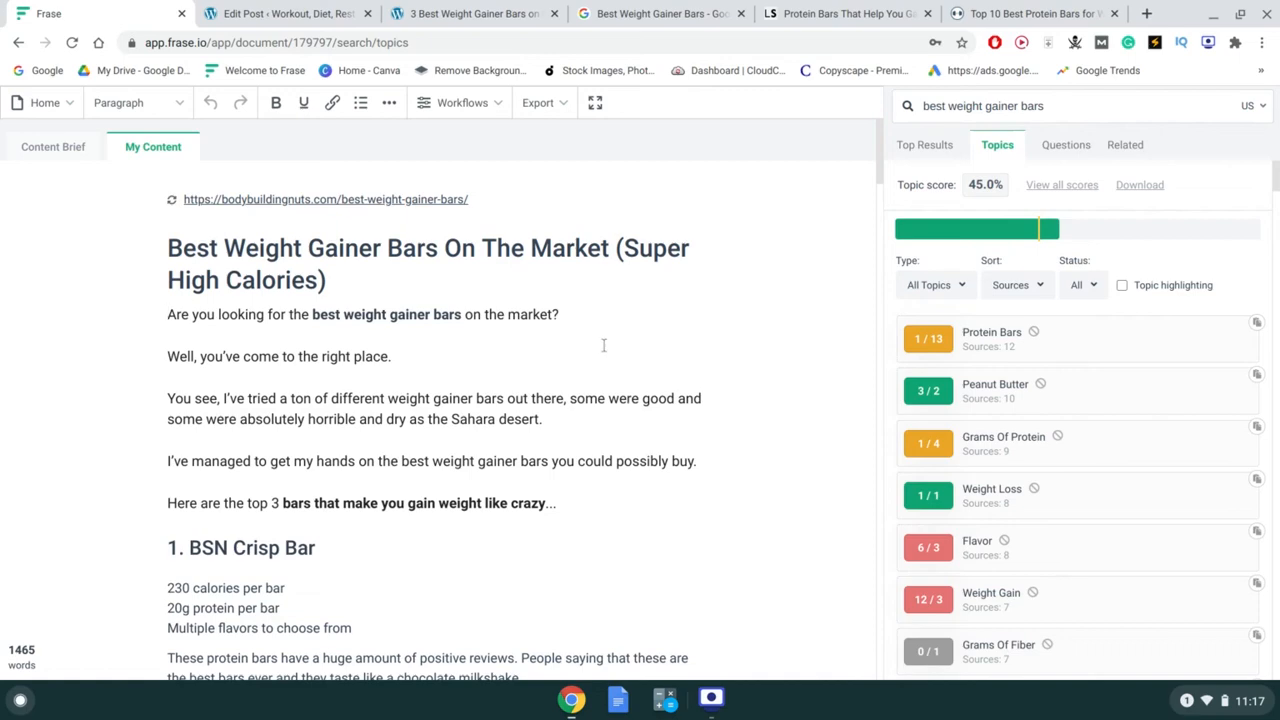
{"action": "scroll", "coordinate": [667, 299], "scroll_direction": "down", "scroll_amount": 3}
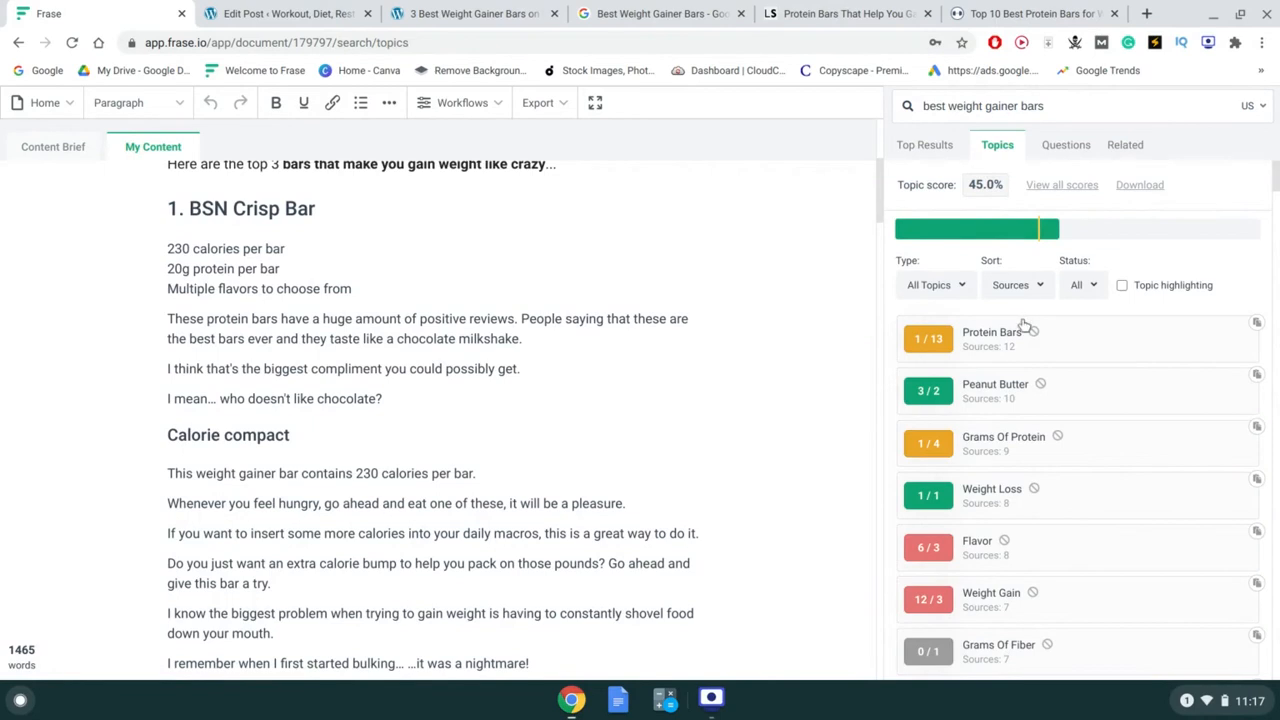
{"action": "scroll", "coordinate": [1010, 347], "scroll_direction": "down", "scroll_amount": 7}
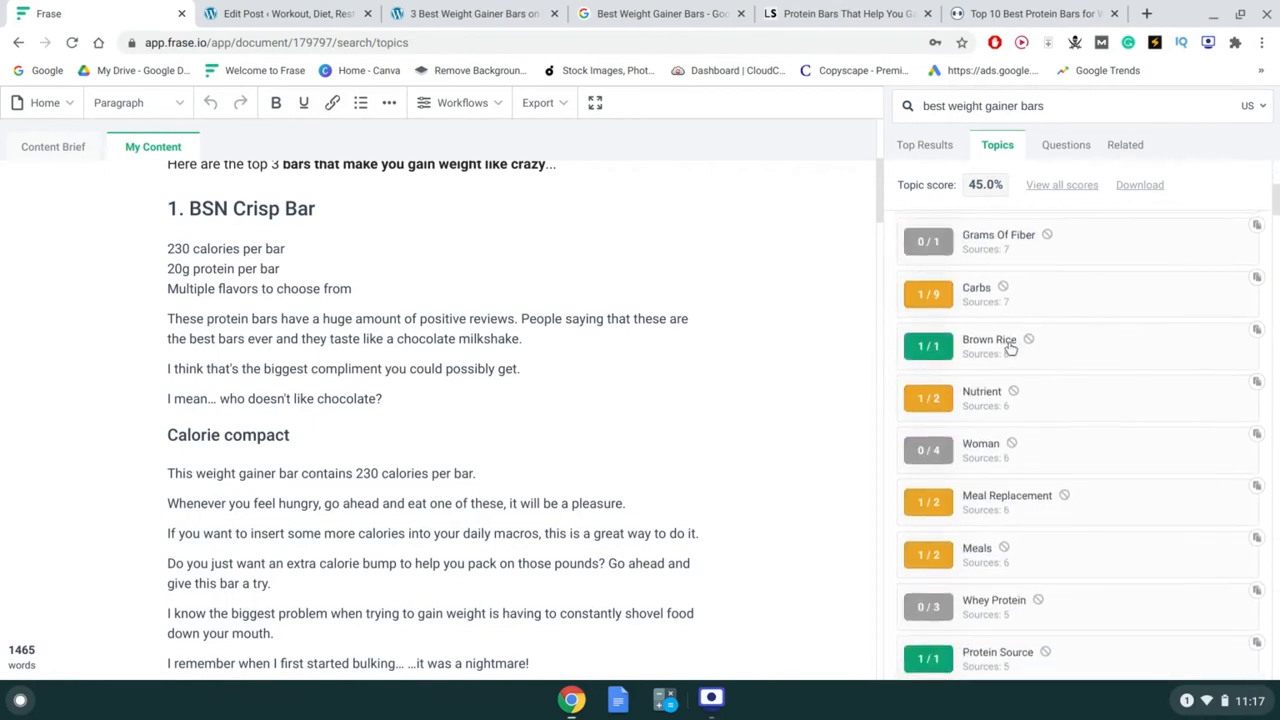
{"action": "scroll", "coordinate": [1010, 347], "scroll_direction": "up", "scroll_amount": 8}
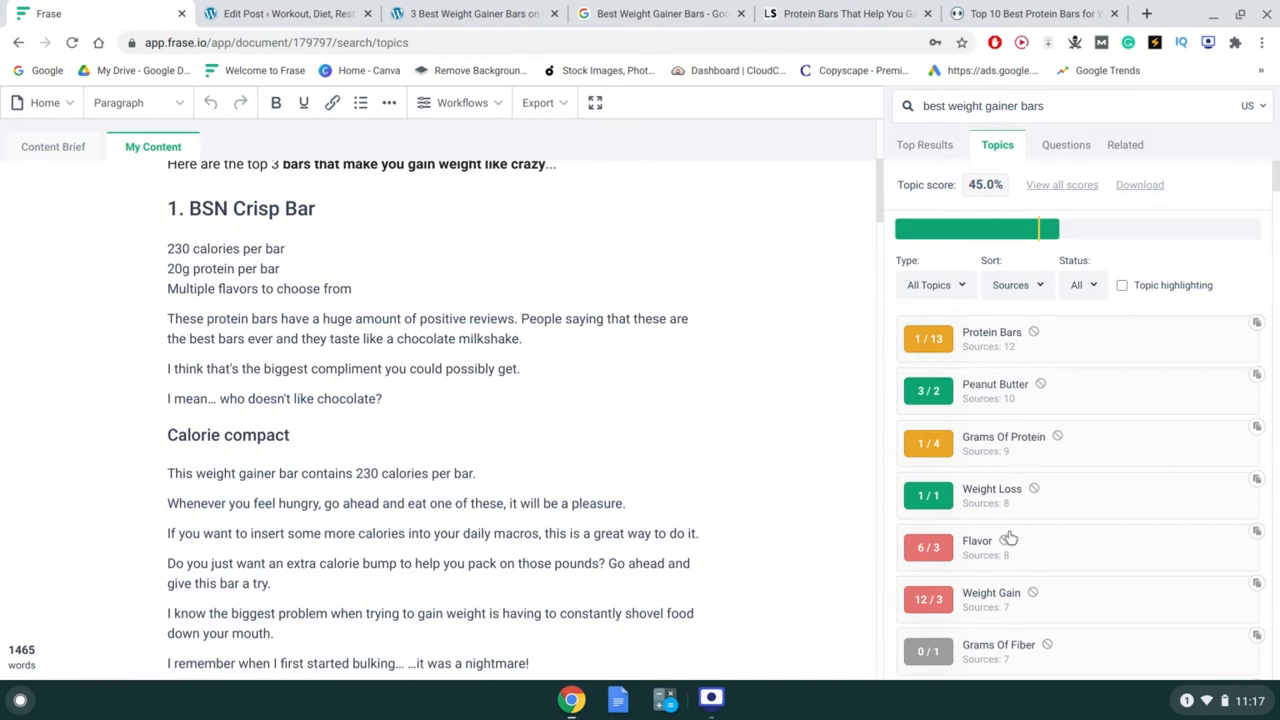
{"action": "scroll", "coordinate": [1008, 545], "scroll_direction": "down", "scroll_amount": 1}
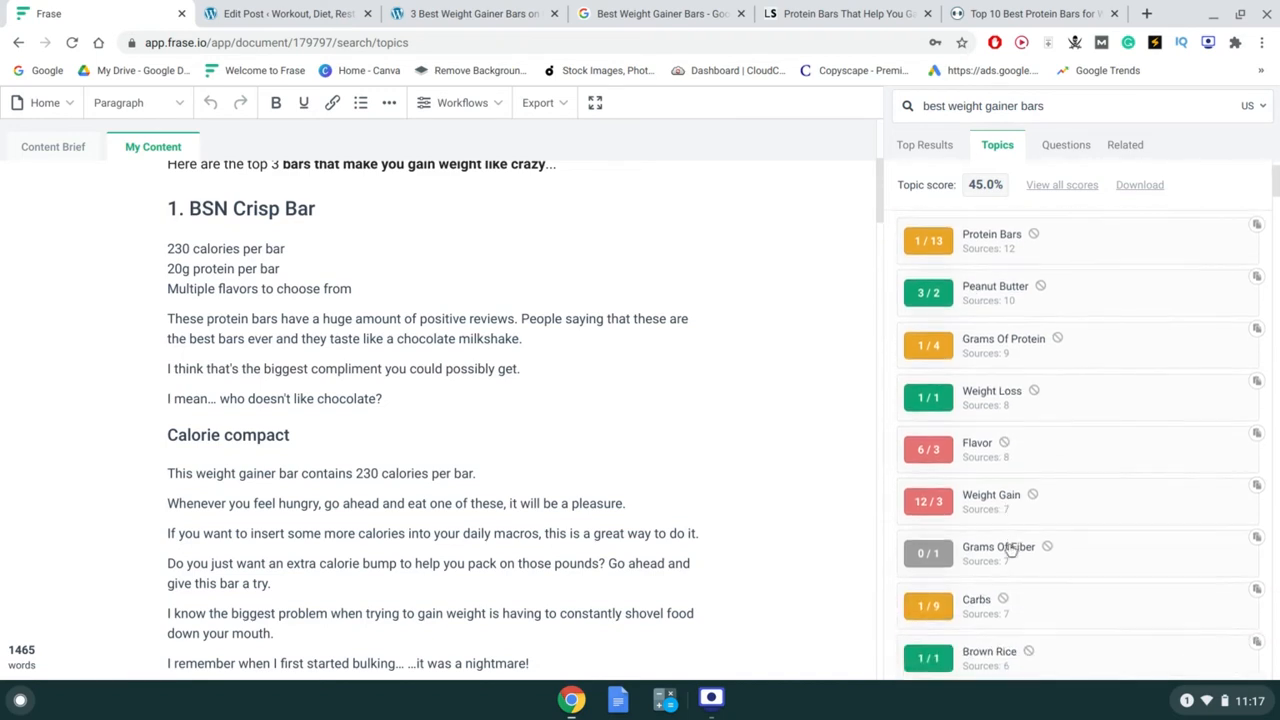
{"action": "scroll", "coordinate": [997, 577], "scroll_direction": "down", "scroll_amount": 1}
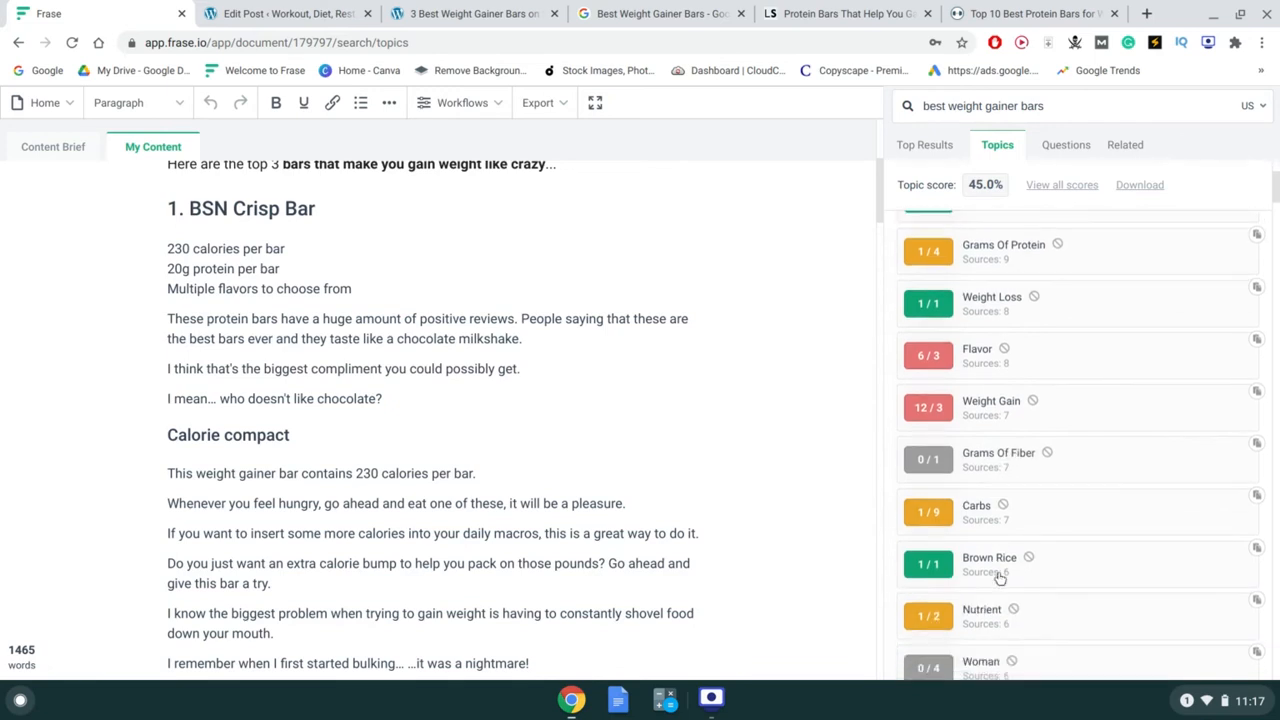
{"action": "scroll", "coordinate": [1030, 420], "scroll_direction": "up", "scroll_amount": 3}
- Sort the Frase topics by Mentions and look over the reordered list
{"action": "left_click", "coordinate": [1035, 291]}
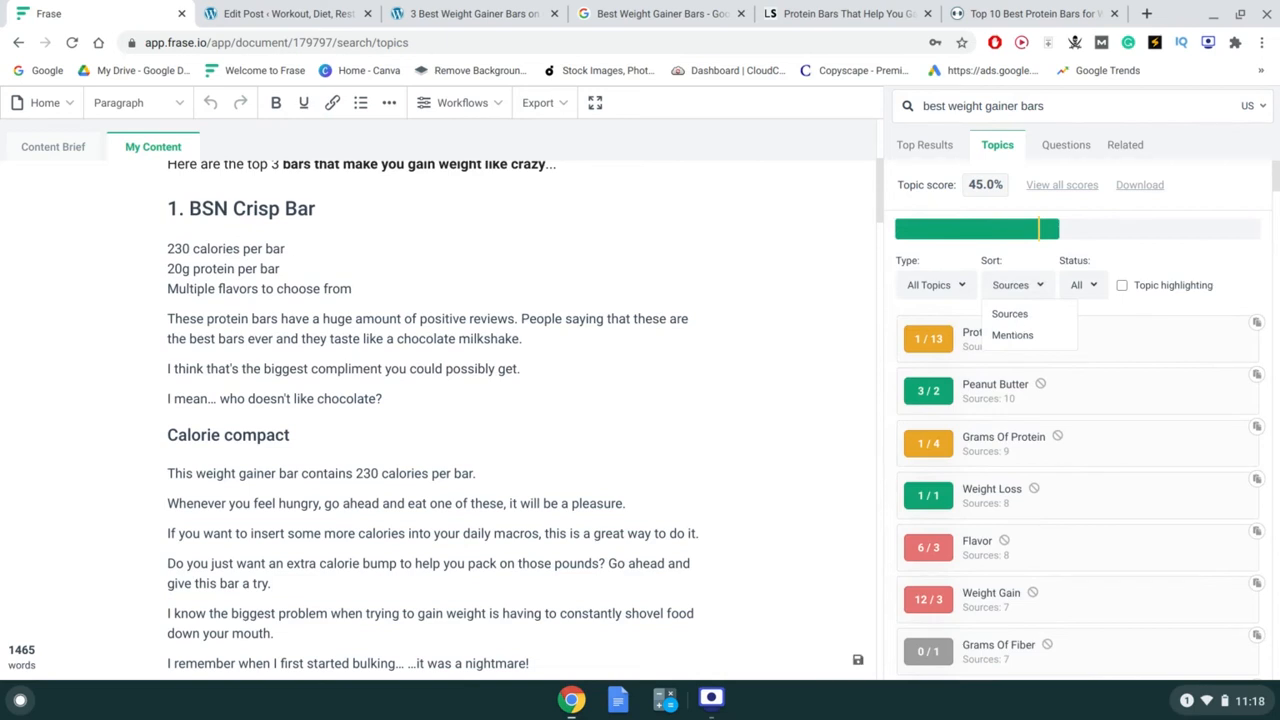
{"action": "left_click", "coordinate": [1014, 336]}
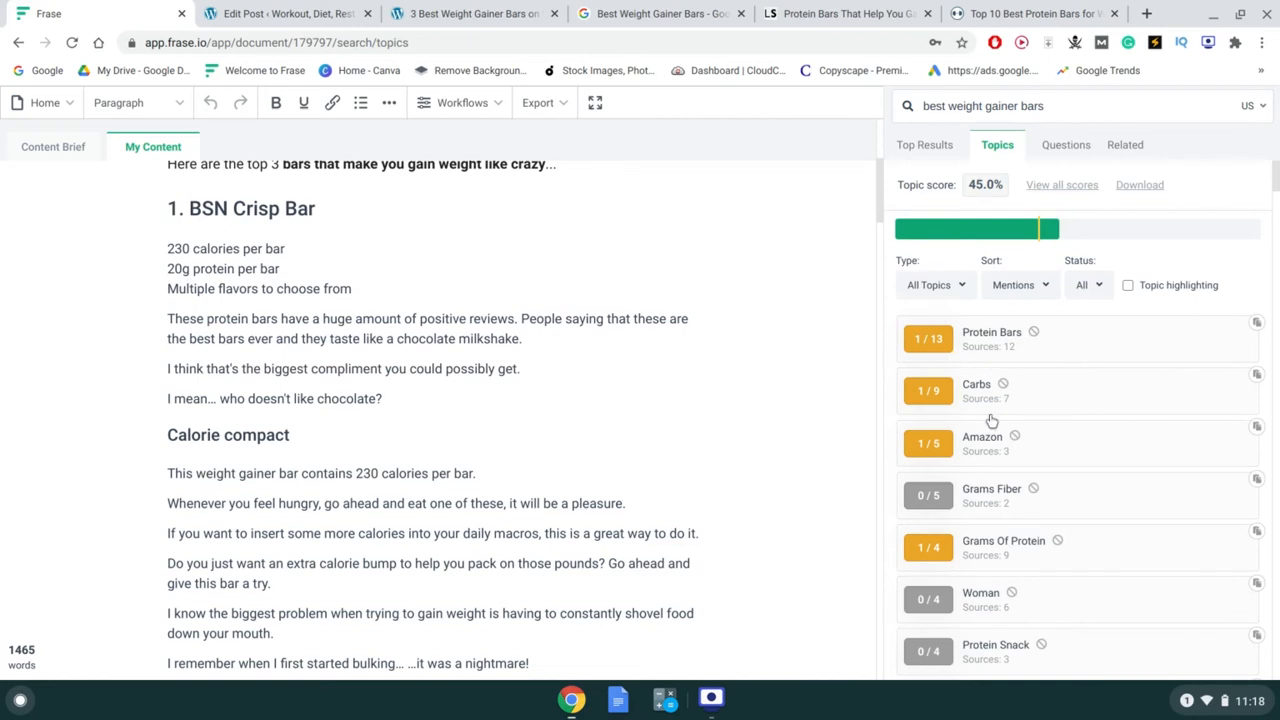
{"action": "scroll", "coordinate": [1010, 548], "scroll_direction": "down", "scroll_amount": 2}
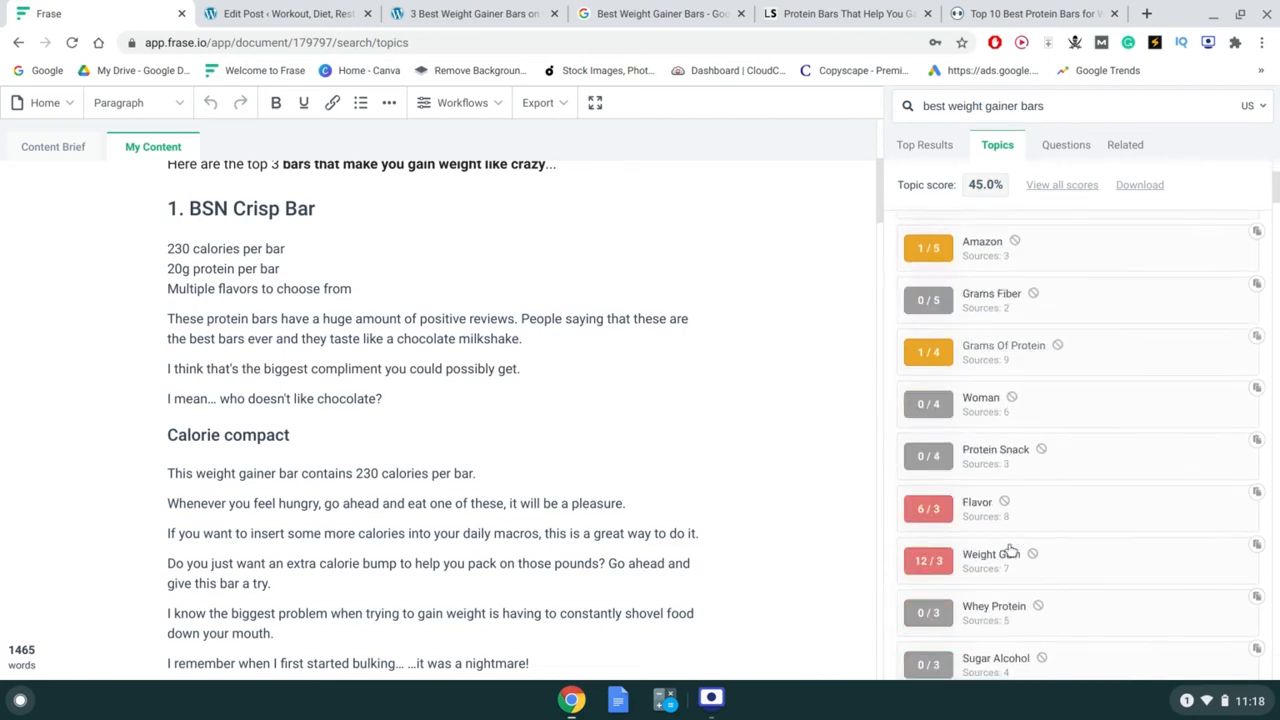
{"action": "scroll", "coordinate": [1010, 548], "scroll_direction": "up", "scroll_amount": 2}
- Sort the topics by Sources again and examine the suggested topics down to Natural Ingredients
{"action": "left_click", "coordinate": [1022, 288]}
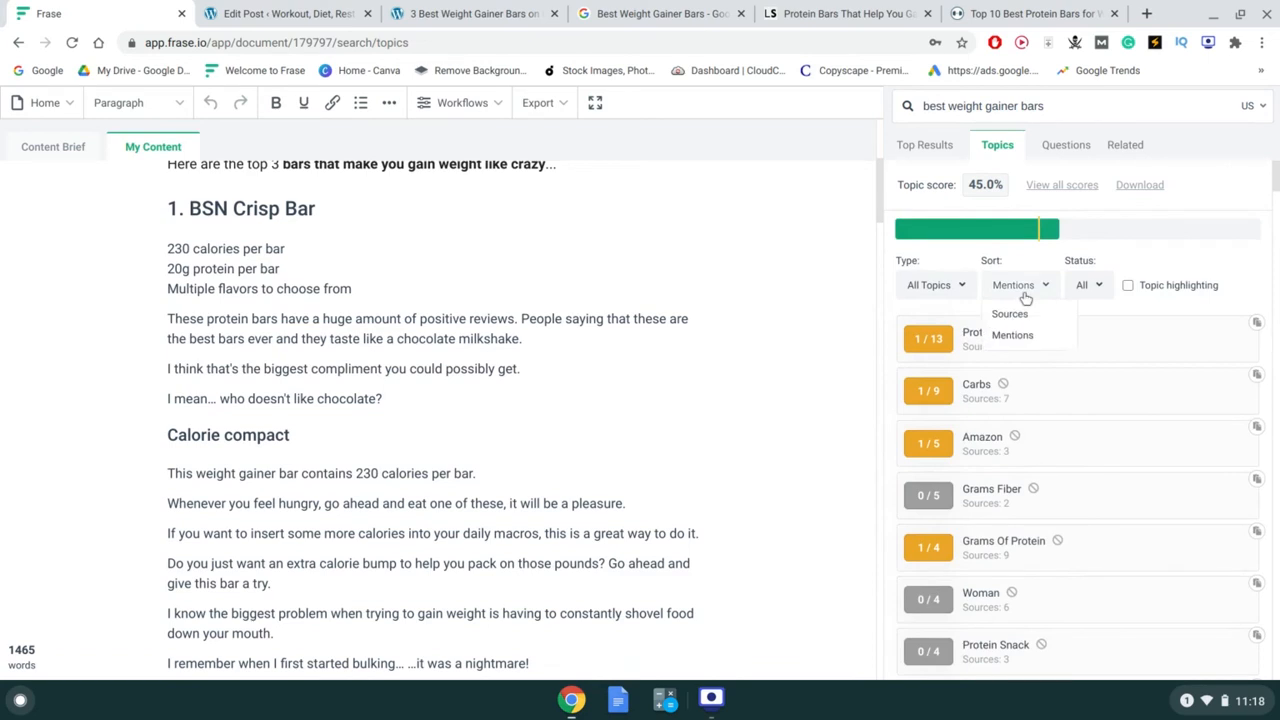
{"action": "left_click", "coordinate": [1012, 314]}
{"action": "scroll", "coordinate": [966, 468], "scroll_direction": "down", "scroll_amount": 3}
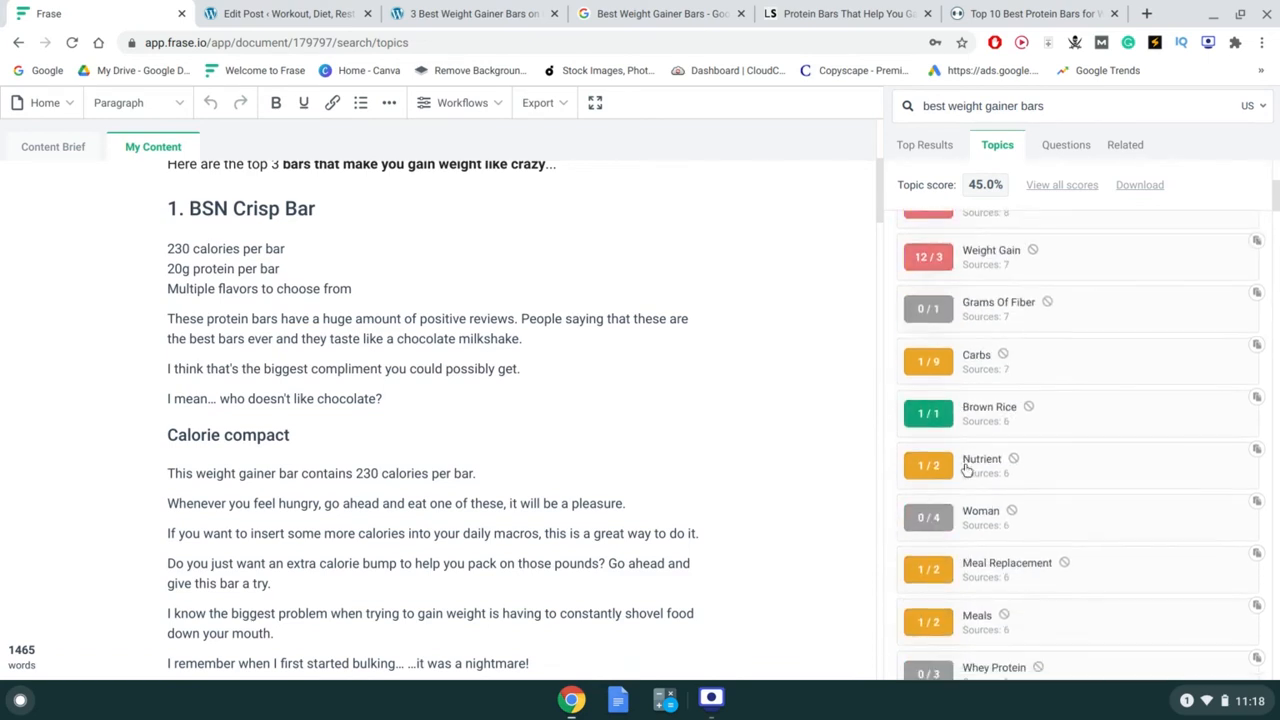
{"action": "scroll", "coordinate": [966, 468], "scroll_direction": "down", "scroll_amount": 5}
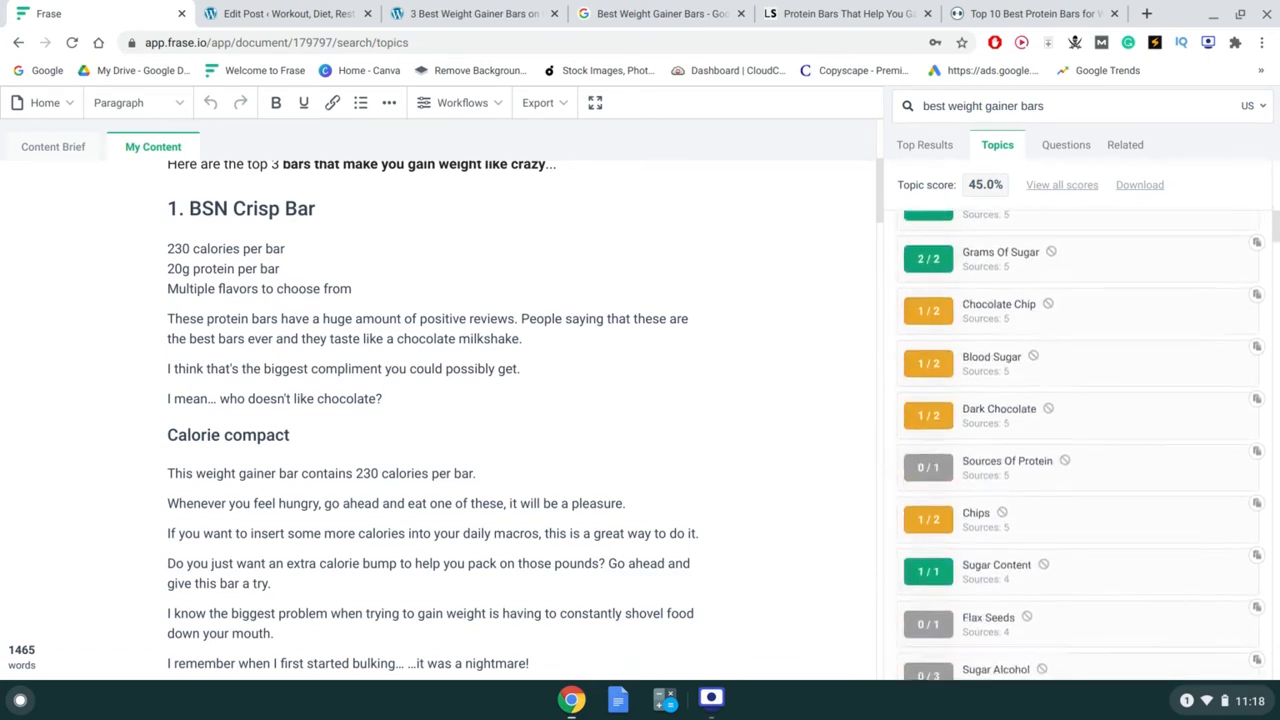
{"action": "scroll", "coordinate": [1080, 445], "scroll_direction": "down", "scroll_amount": 2}
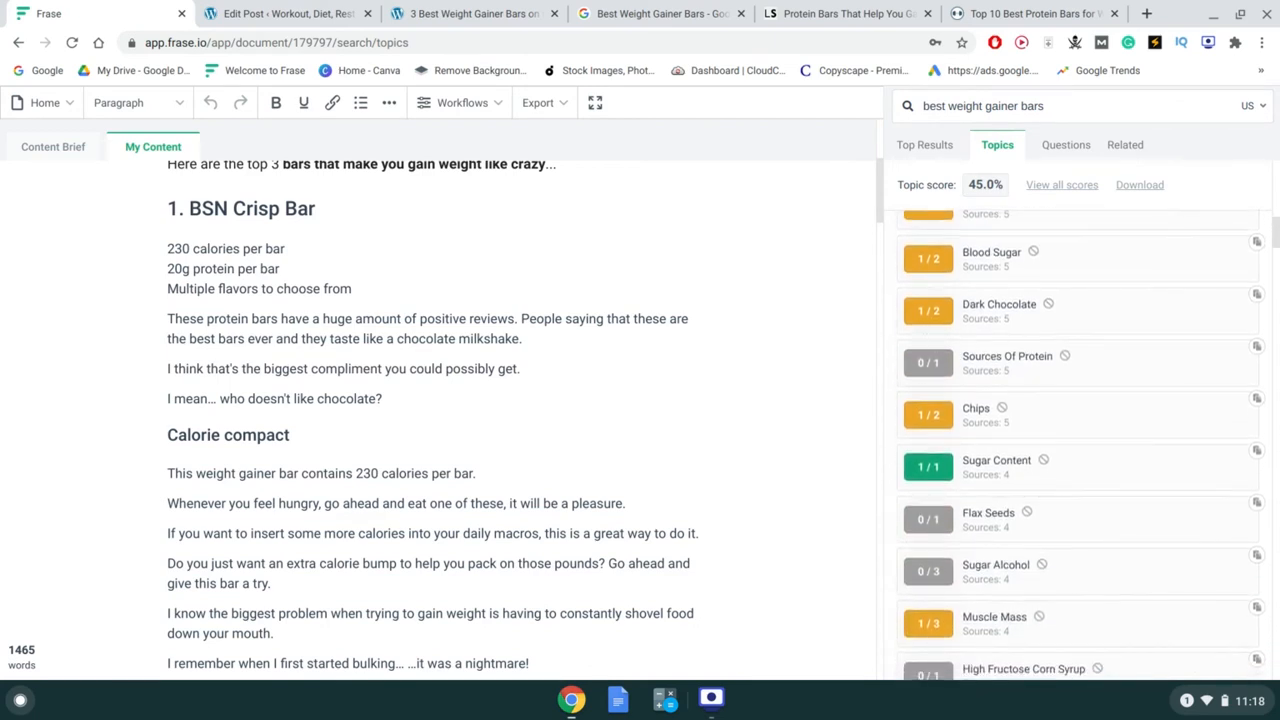
{"action": "scroll", "coordinate": [1080, 445], "scroll_direction": "down", "scroll_amount": 2}
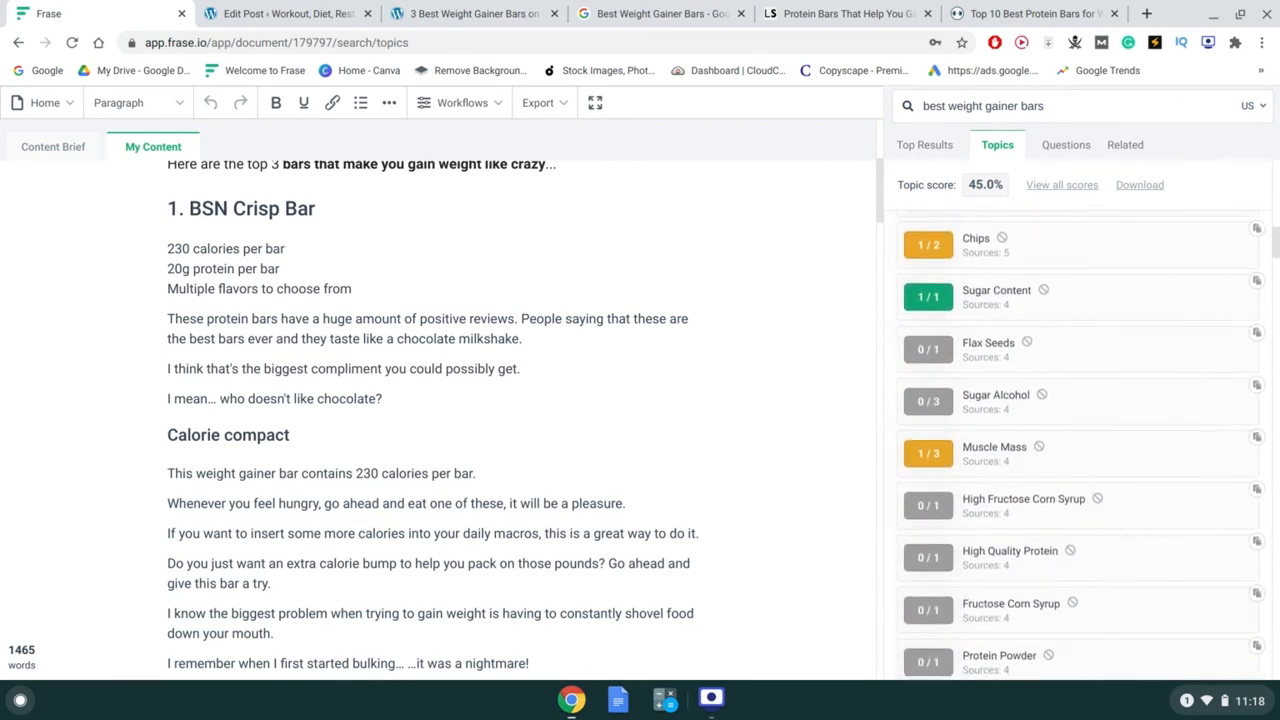
{"action": "scroll", "coordinate": [1080, 445], "scroll_direction": "down", "scroll_amount": 4}
{"action": "scroll", "coordinate": [1080, 445], "scroll_direction": "down", "scroll_amount": 3}
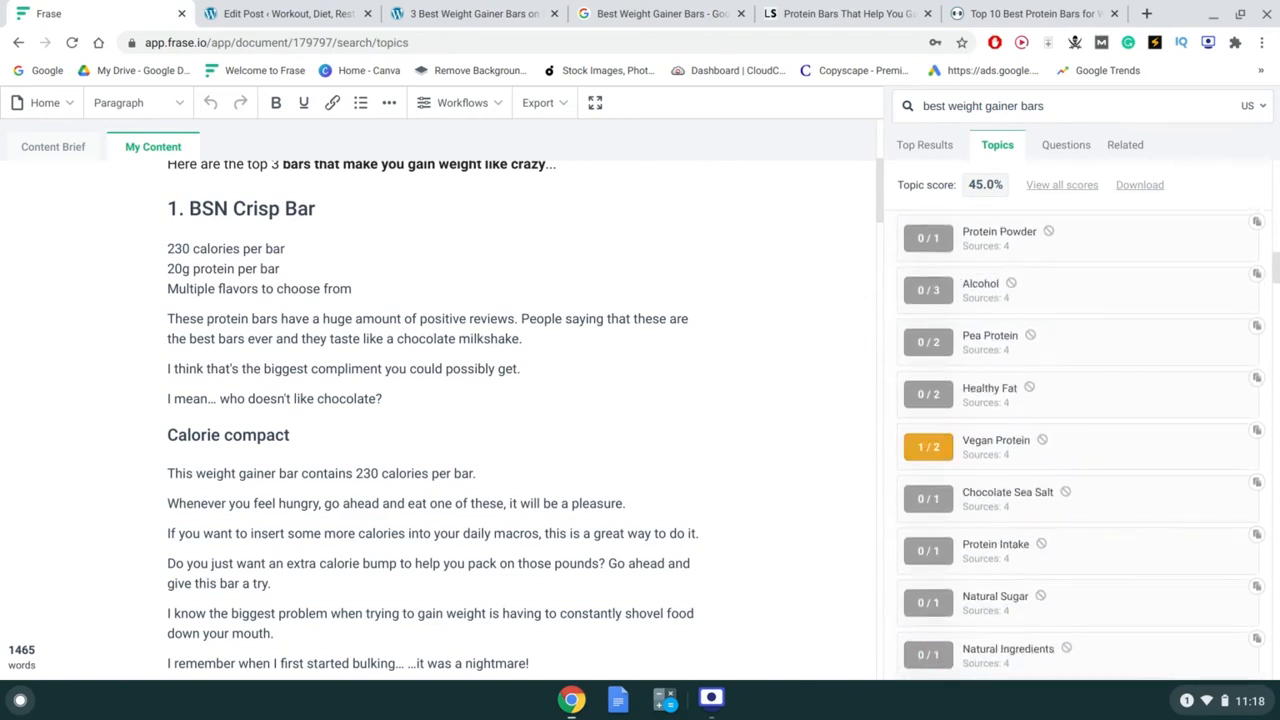
{"action": "scroll", "coordinate": [1080, 445], "scroll_direction": "up", "scroll_amount": 14}
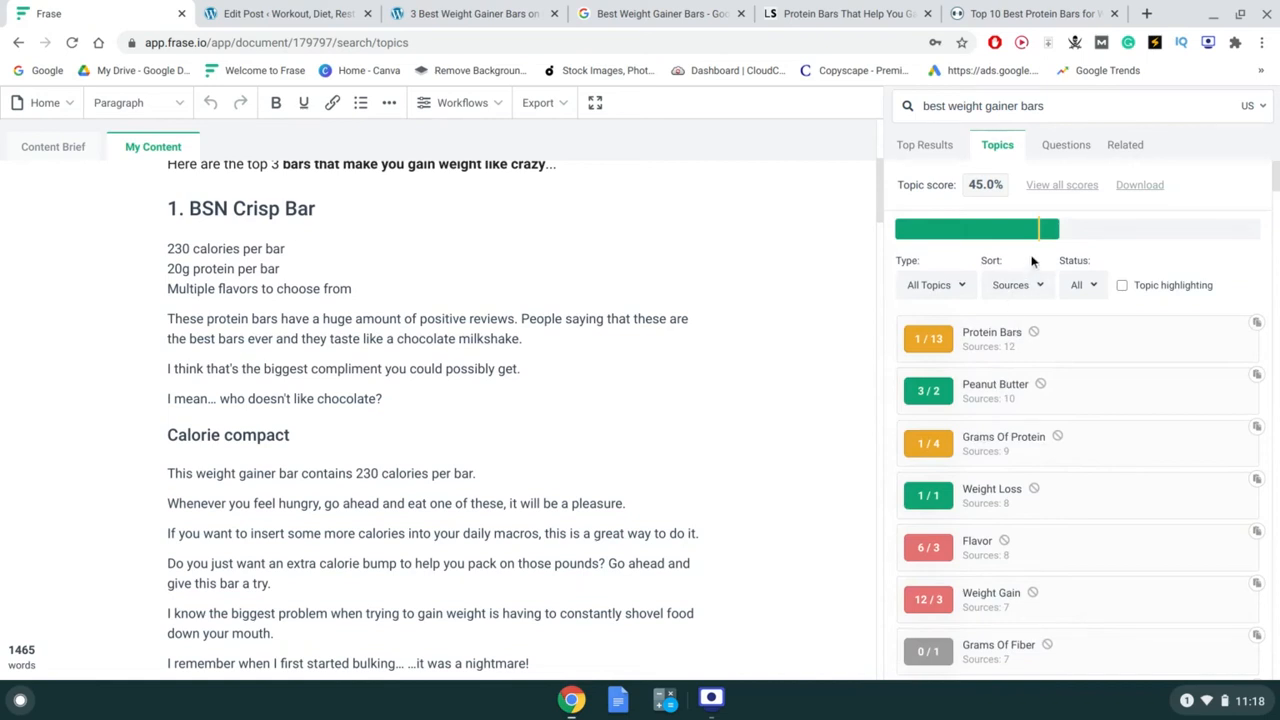
- Look over the suggested questions and related results, and bring up the Top Results overview
{"action": "left_click", "coordinate": [1064, 149]}
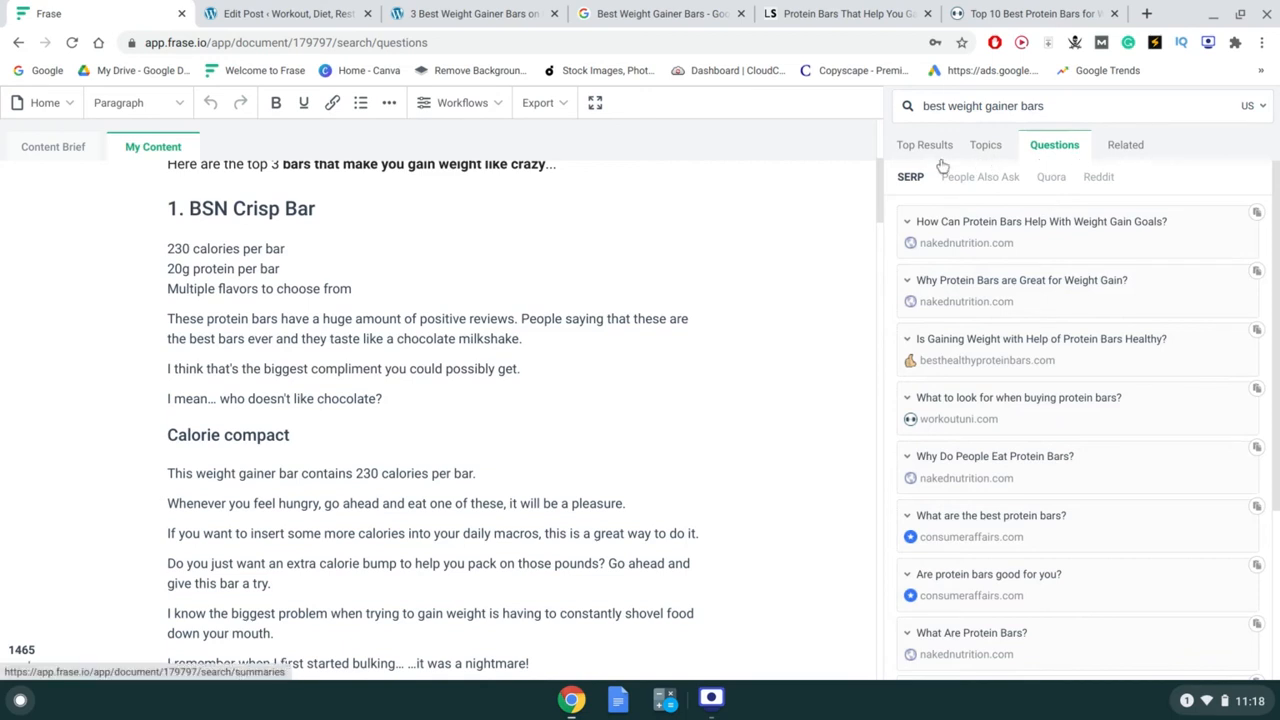
{"action": "left_click", "coordinate": [1142, 146]}
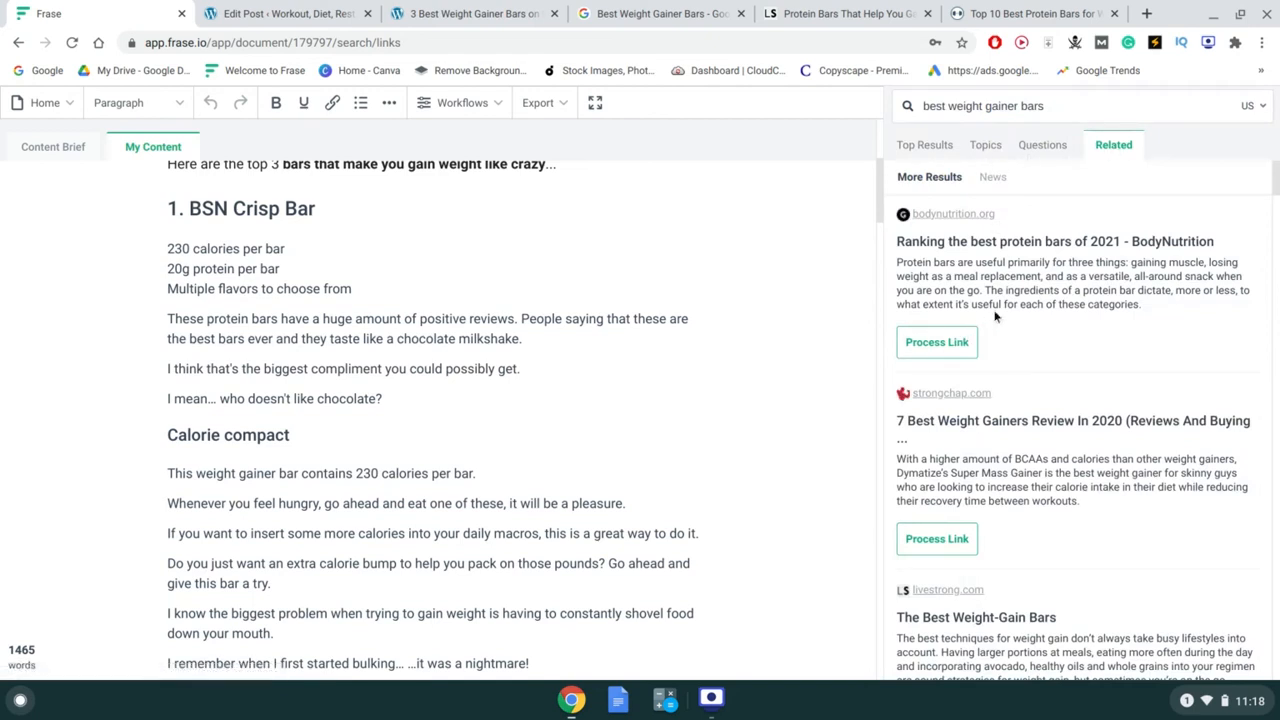
{"action": "left_click", "coordinate": [928, 150]}
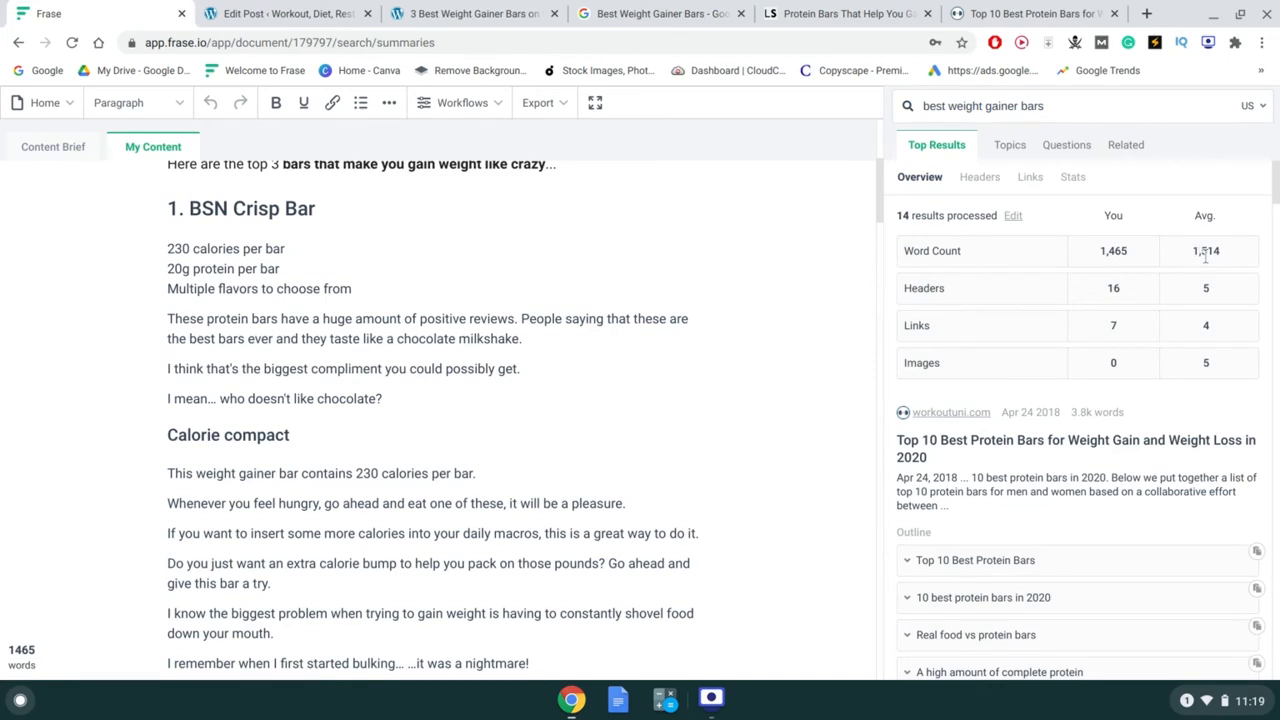
- Highlight the Headers row in the overview table to compare the post's header count with the competitor average
{"action": "triple_click", "coordinate": [1114, 291]}
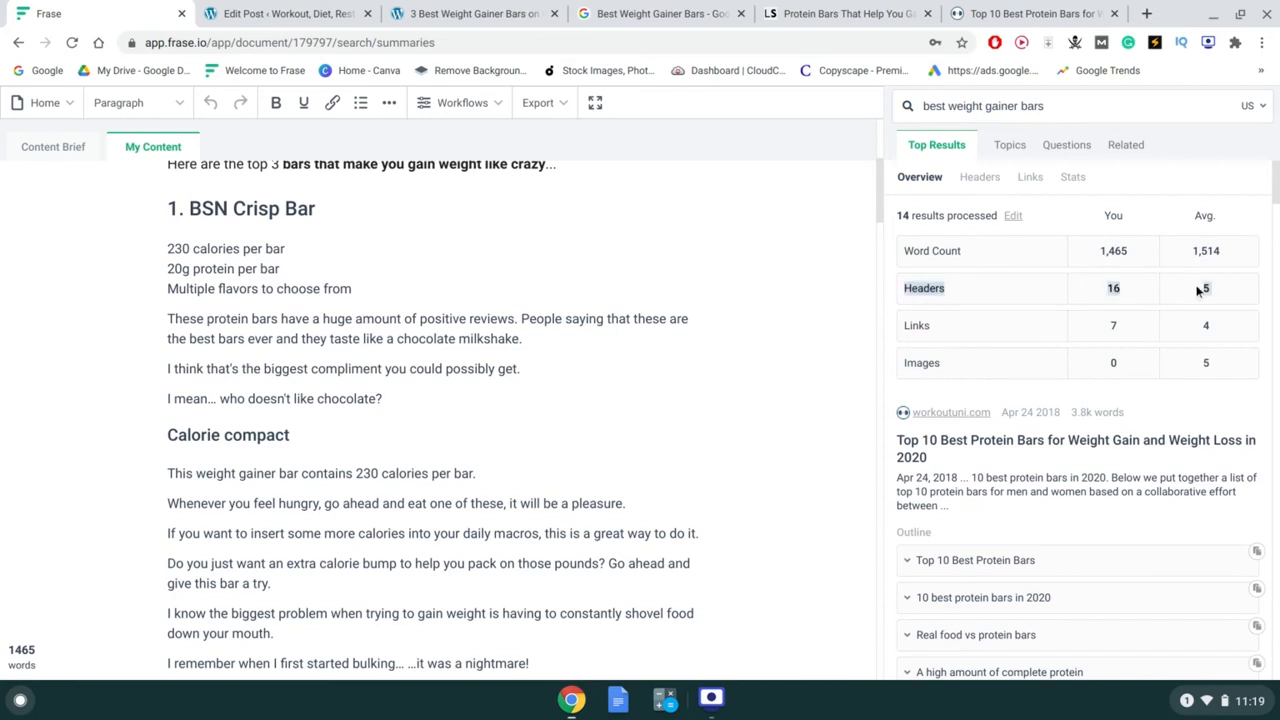
{"action": "triple_click", "coordinate": [1206, 292]}
{"action": "left_click", "coordinate": [1206, 288]}
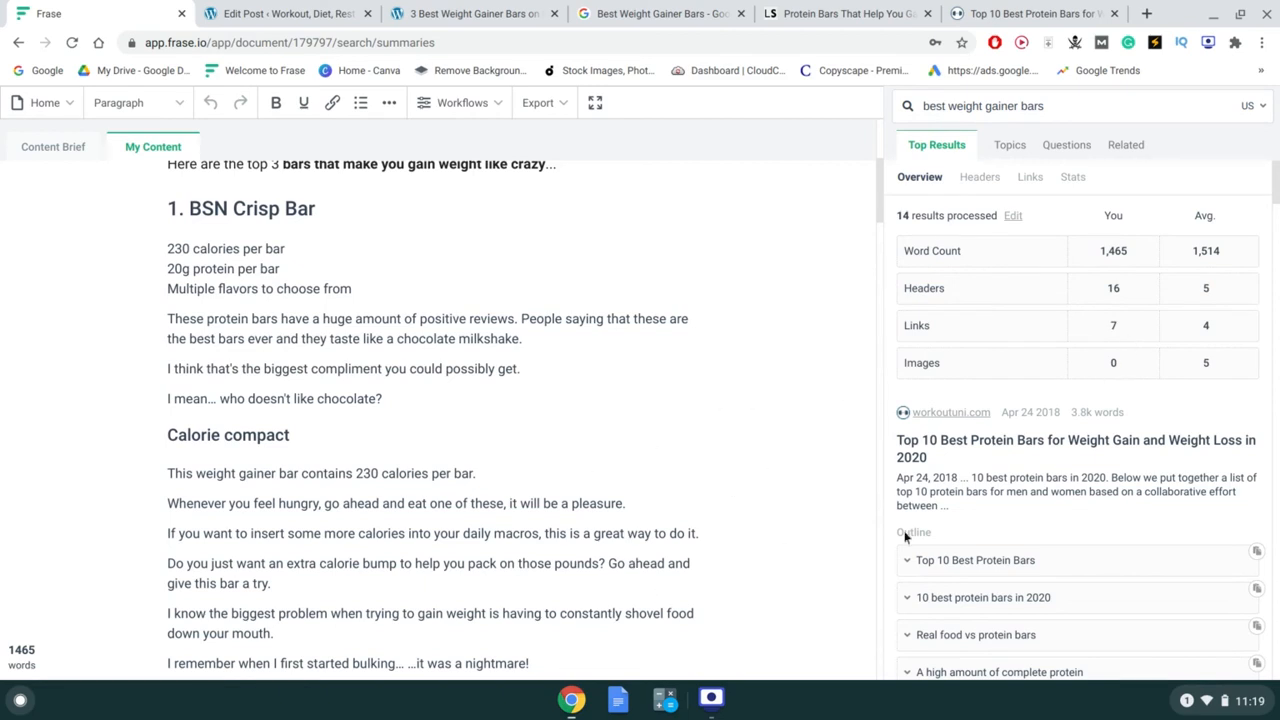
- Expand the Top 10 Best Protein Bars section in the workoutuni.com outline to read its text
{"action": "scroll", "coordinate": [1000, 320], "scroll_direction": "down", "scroll_amount": 4}
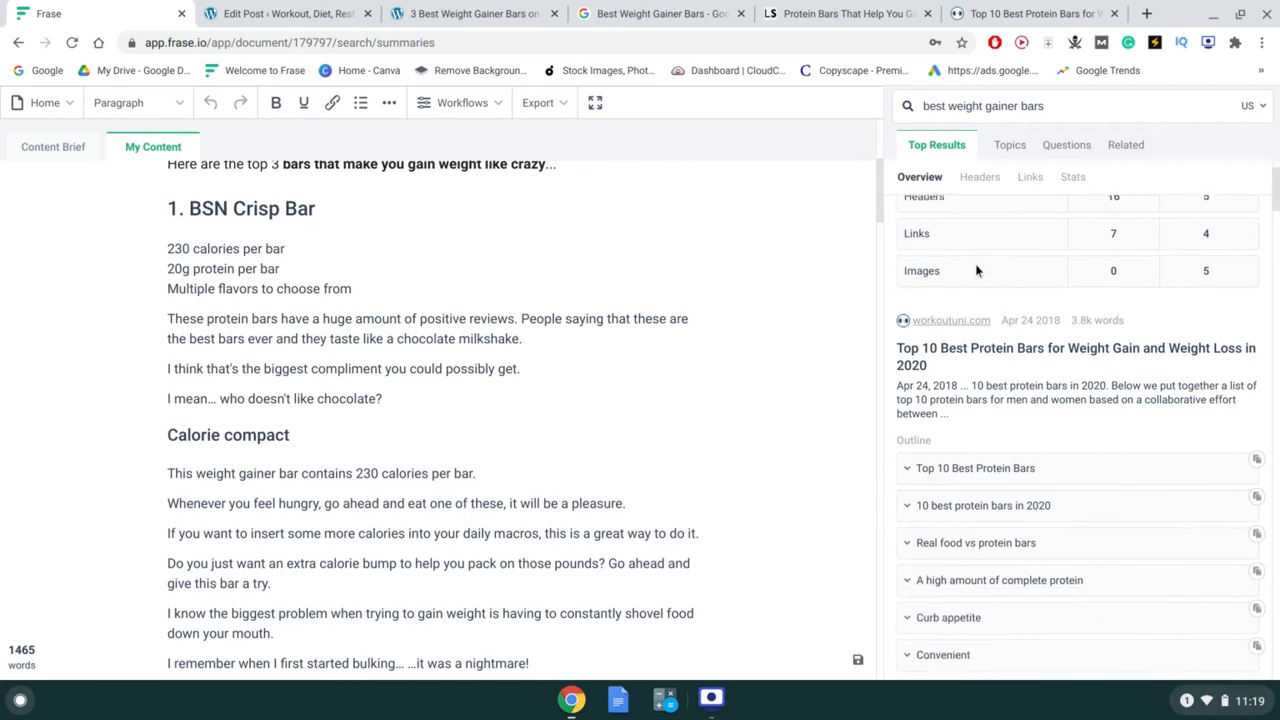
{"action": "scroll", "coordinate": [1027, 370], "scroll_direction": "up", "scroll_amount": 2}
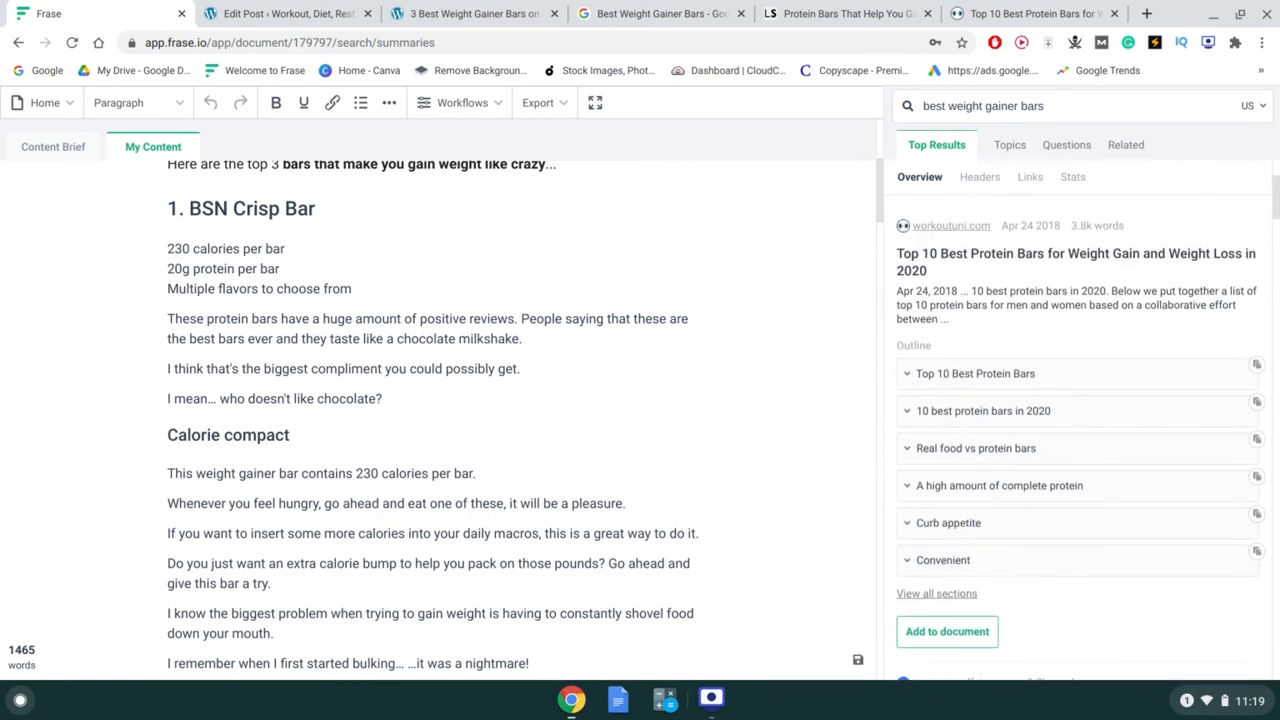
{"action": "left_click", "coordinate": [1089, 386]}
{"action": "scroll", "coordinate": [1040, 350], "scroll_direction": "down", "scroll_amount": 2}
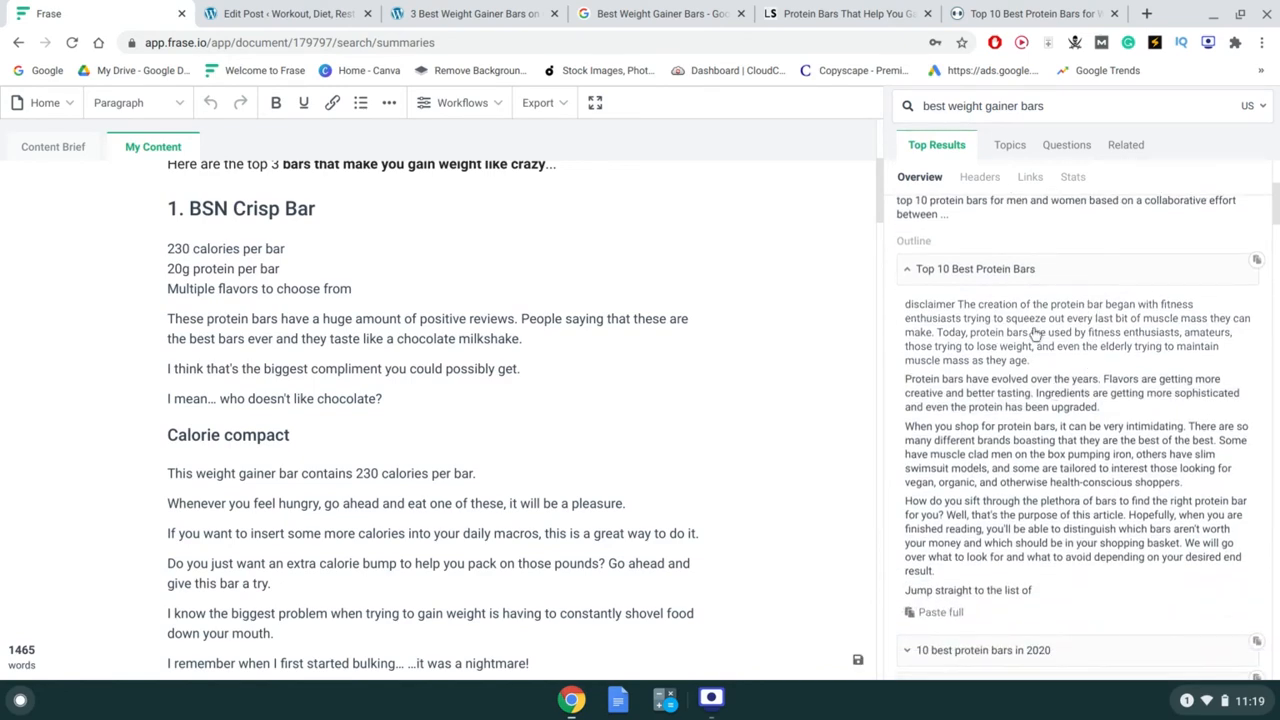
- Insert the first paragraph of the Top 10 Best Protein Bars section at the end of the document and delete it again
{"action": "scroll", "coordinate": [563, 448], "scroll_direction": "down", "scroll_amount": 15}
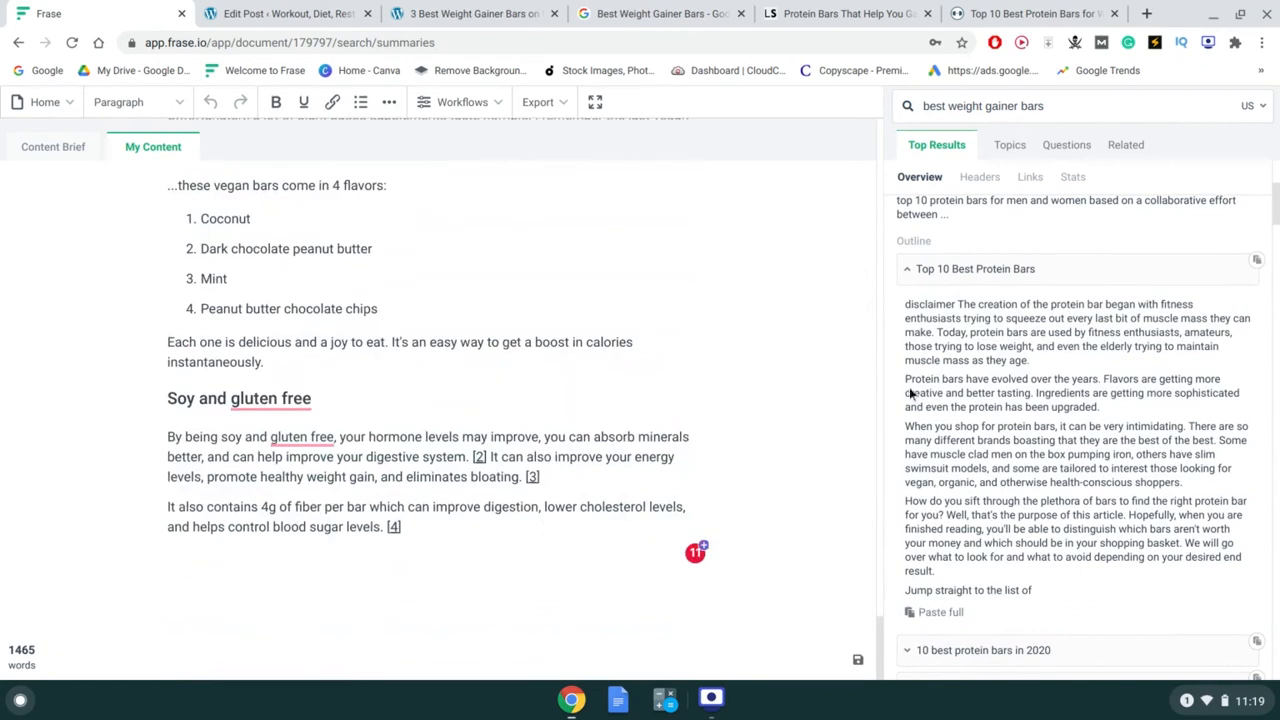
{"action": "left_click", "coordinate": [975, 350]}
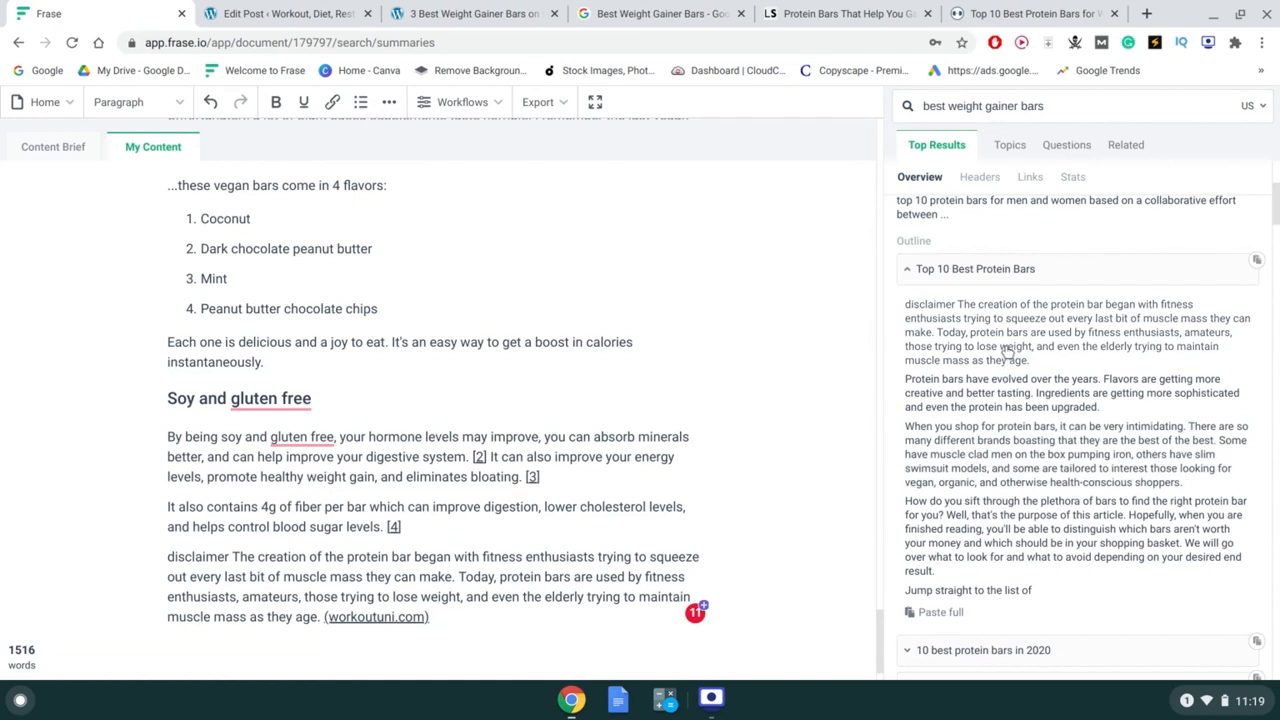
{"action": "triple_click", "coordinate": [455, 609]}
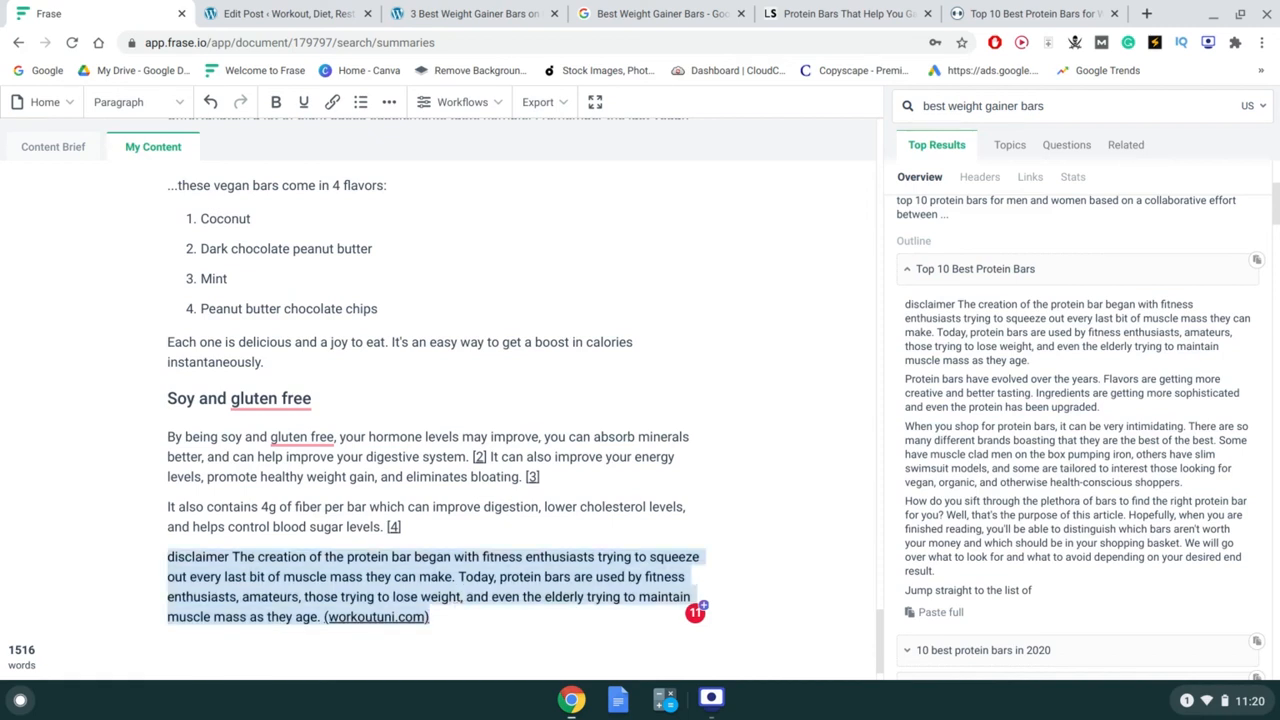
{"action": "key", "text": "BackSpace"}
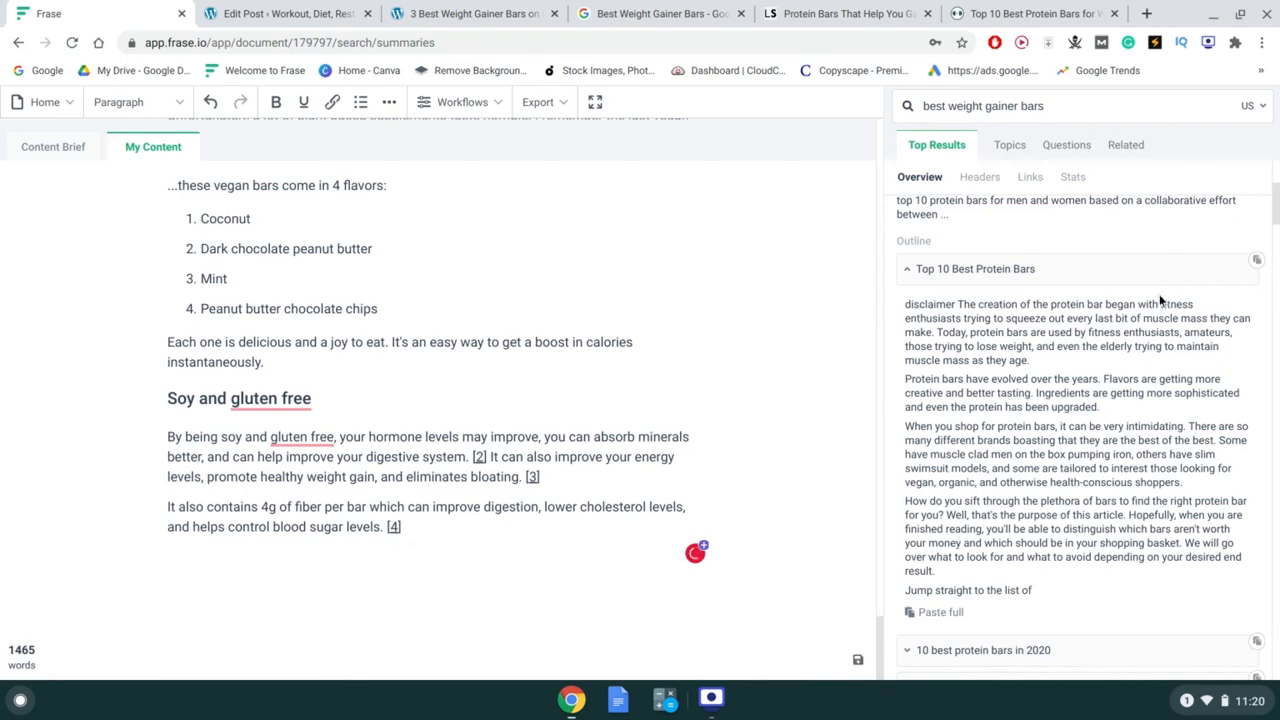
- Collapse the Top 10 Best Protein Bars section, look over the ConsumerAffairs outline, and return to the overview table
{"action": "left_click", "coordinate": [1035, 278]}
{"action": "scroll", "coordinate": [1035, 282], "scroll_direction": "down", "scroll_amount": 10}
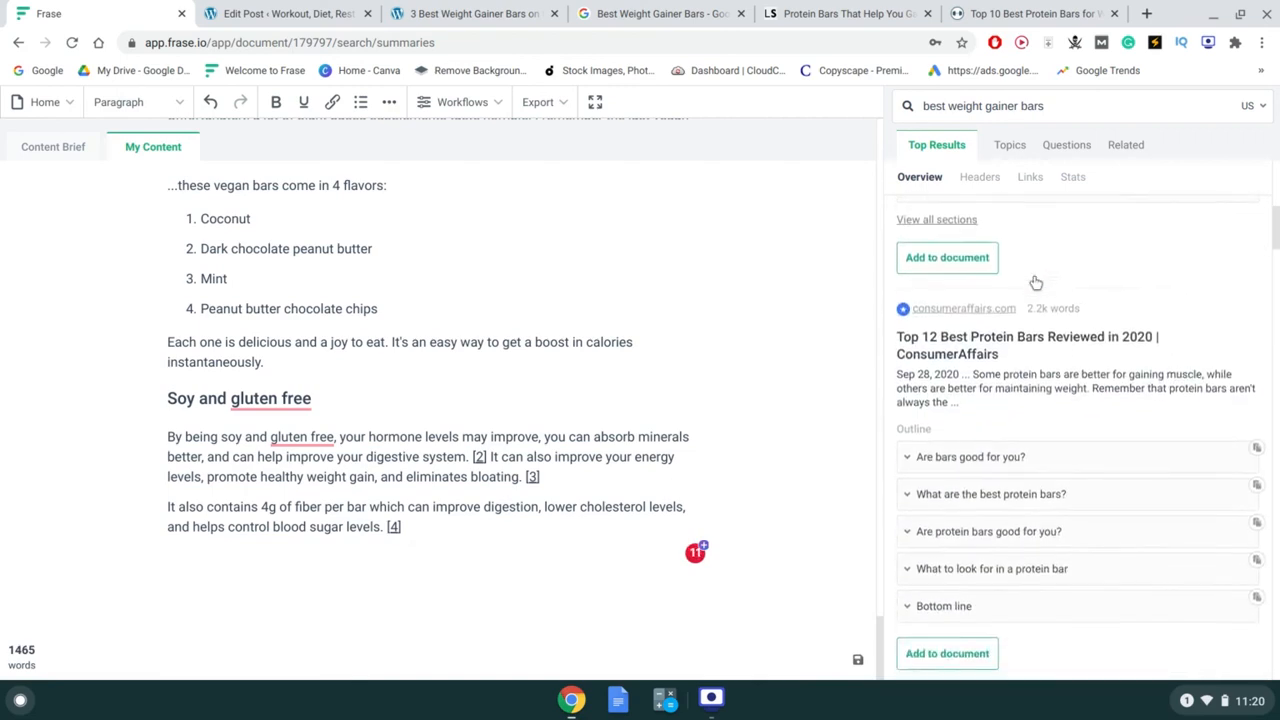
{"action": "scroll", "coordinate": [1035, 282], "scroll_direction": "up", "scroll_amount": 10}
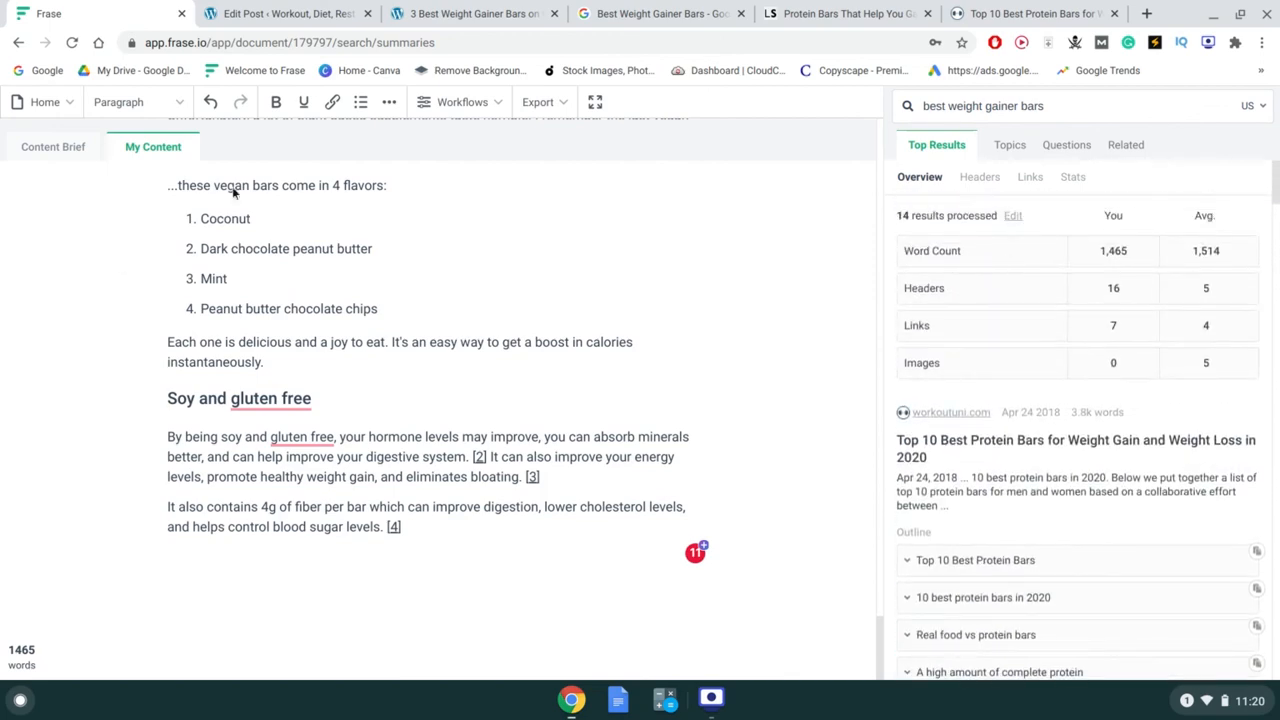
- View the document's content brief and return to the imported post content
{"action": "left_click", "coordinate": [75, 150]}
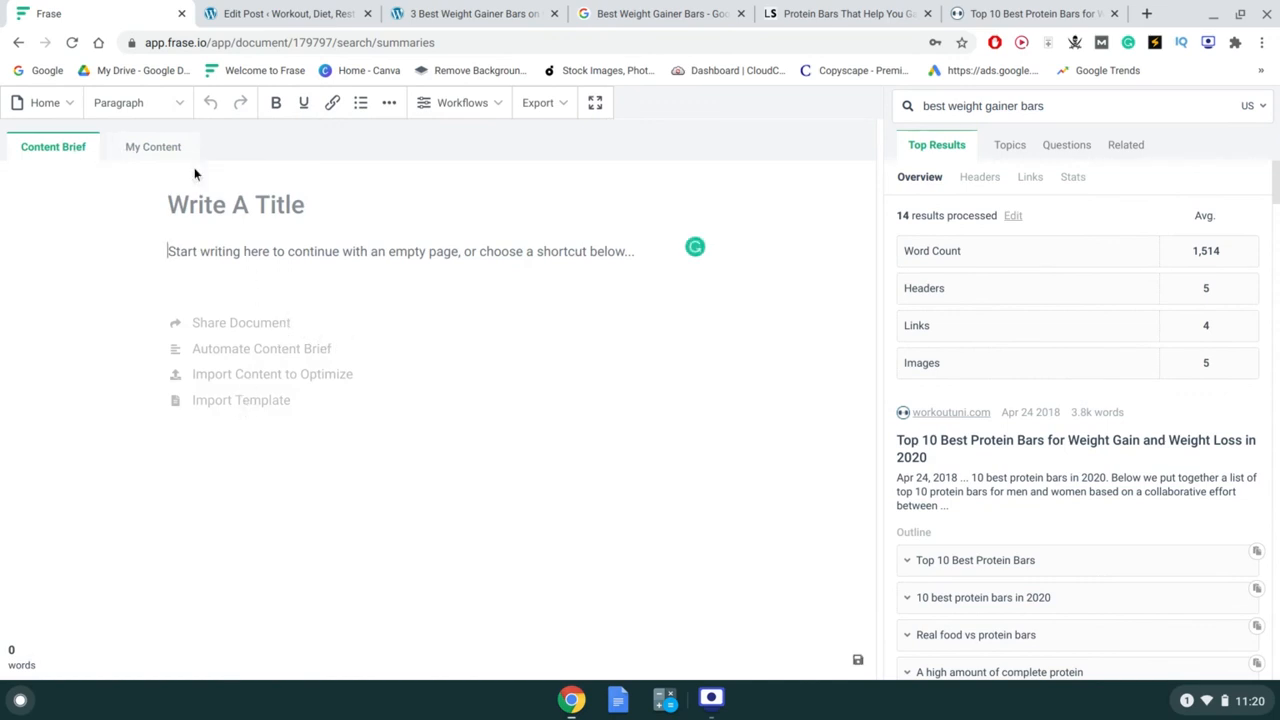
{"action": "left_click", "coordinate": [168, 151]}
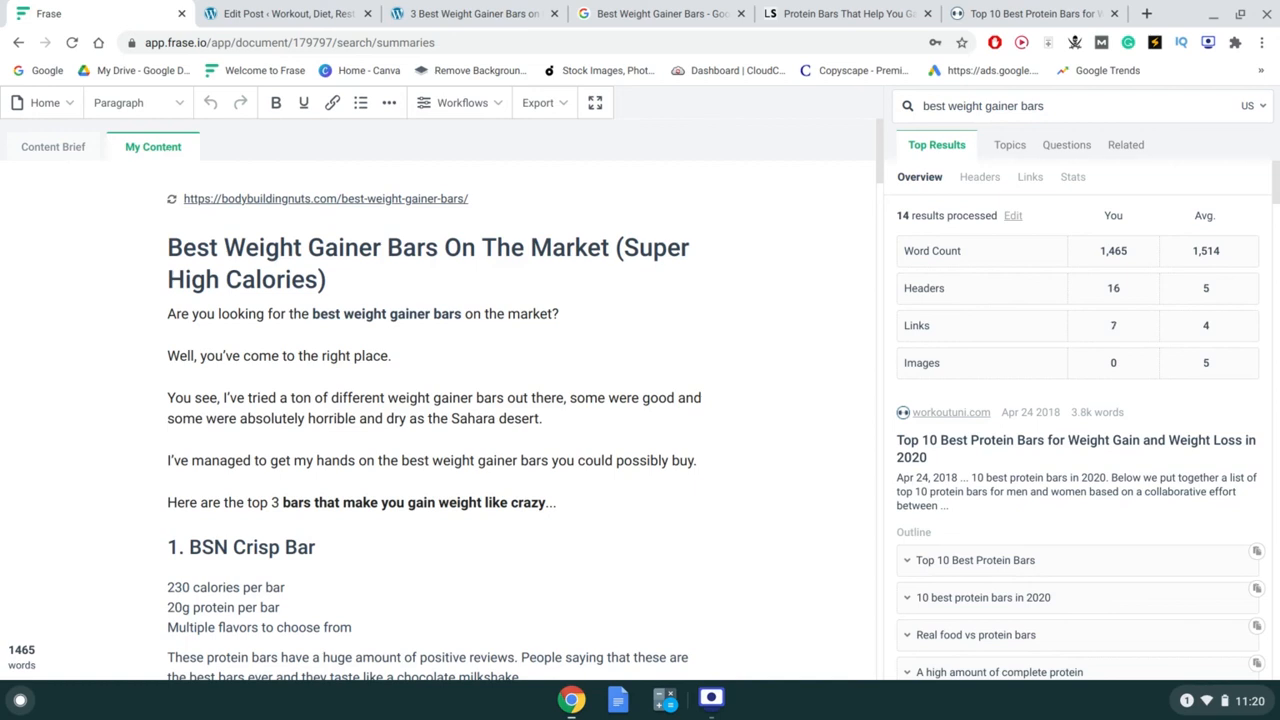
- Switch to the published best weight gainer bars post and look through its product sections down to the end of the page
{"action": "left_click", "coordinate": [287, 12]}
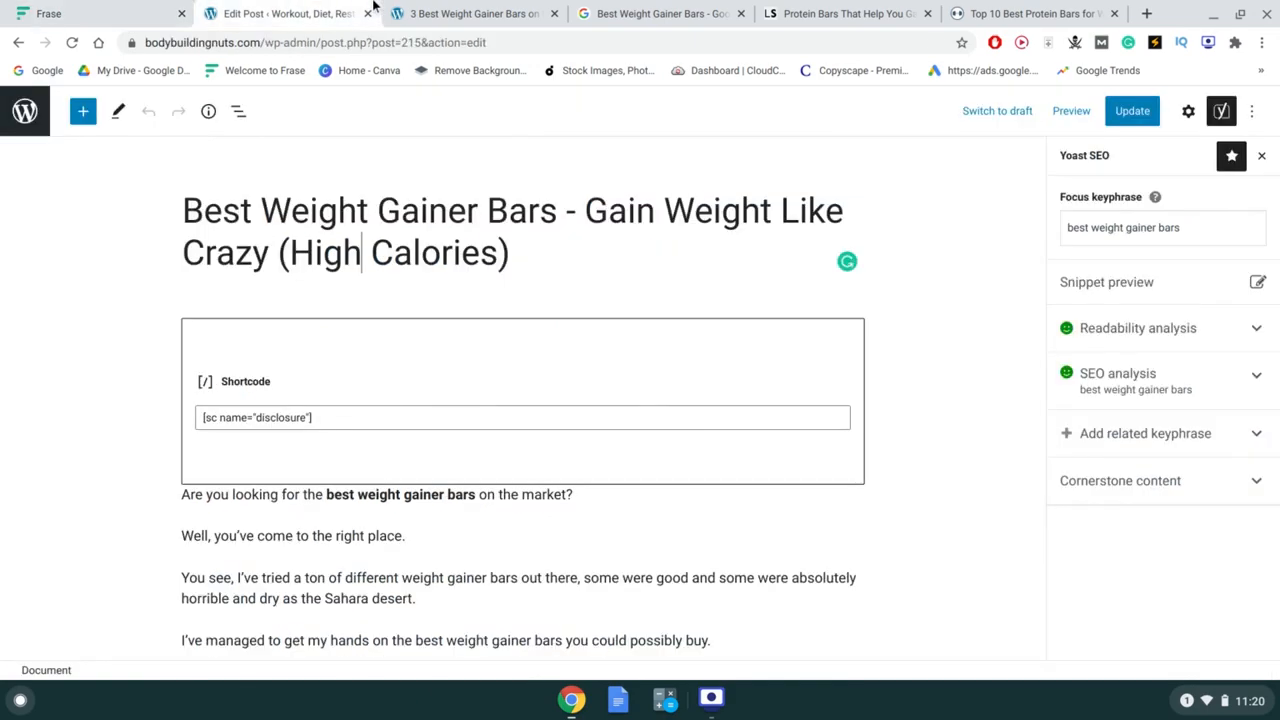
{"action": "left_click", "coordinate": [427, 10]}
{"action": "scroll", "coordinate": [368, 405], "scroll_direction": "up", "scroll_amount": 5}
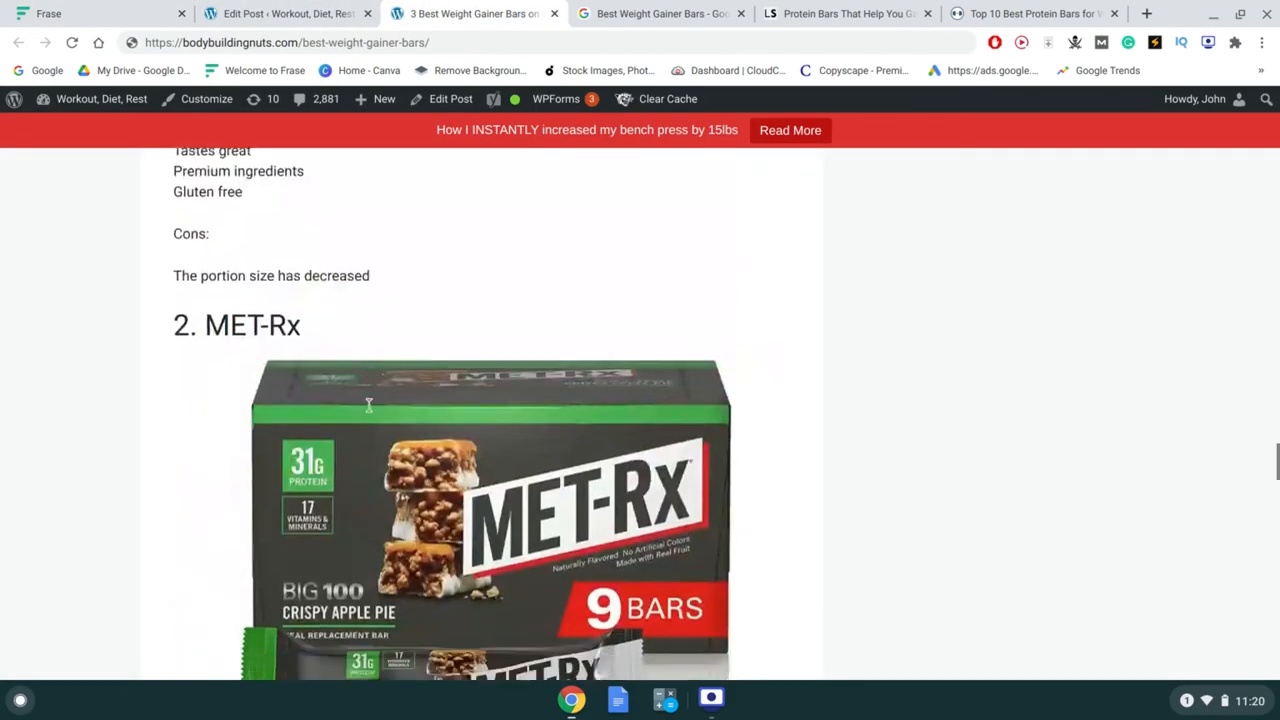
{"action": "scroll", "coordinate": [368, 405], "scroll_direction": "down", "scroll_amount": 10}
{"action": "scroll", "coordinate": [368, 405], "scroll_direction": "down", "scroll_amount": 5}
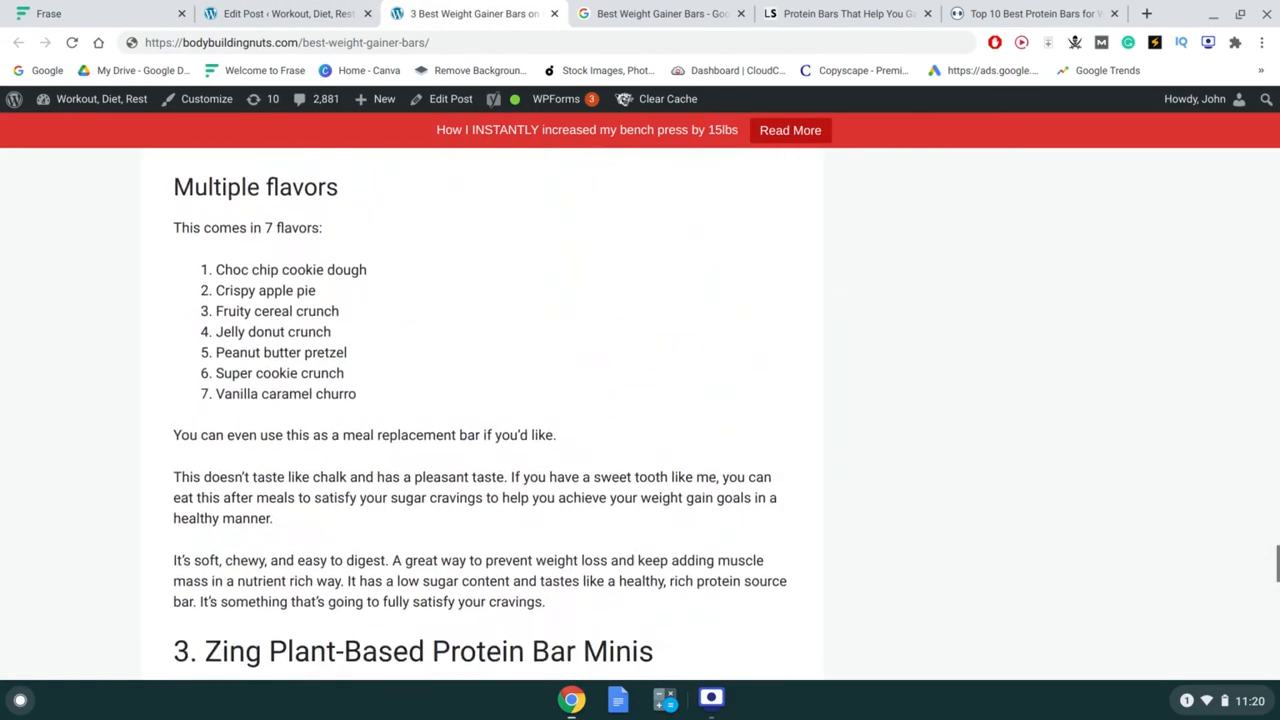
{"action": "scroll", "coordinate": [368, 405], "scroll_direction": "down", "scroll_amount": 8}
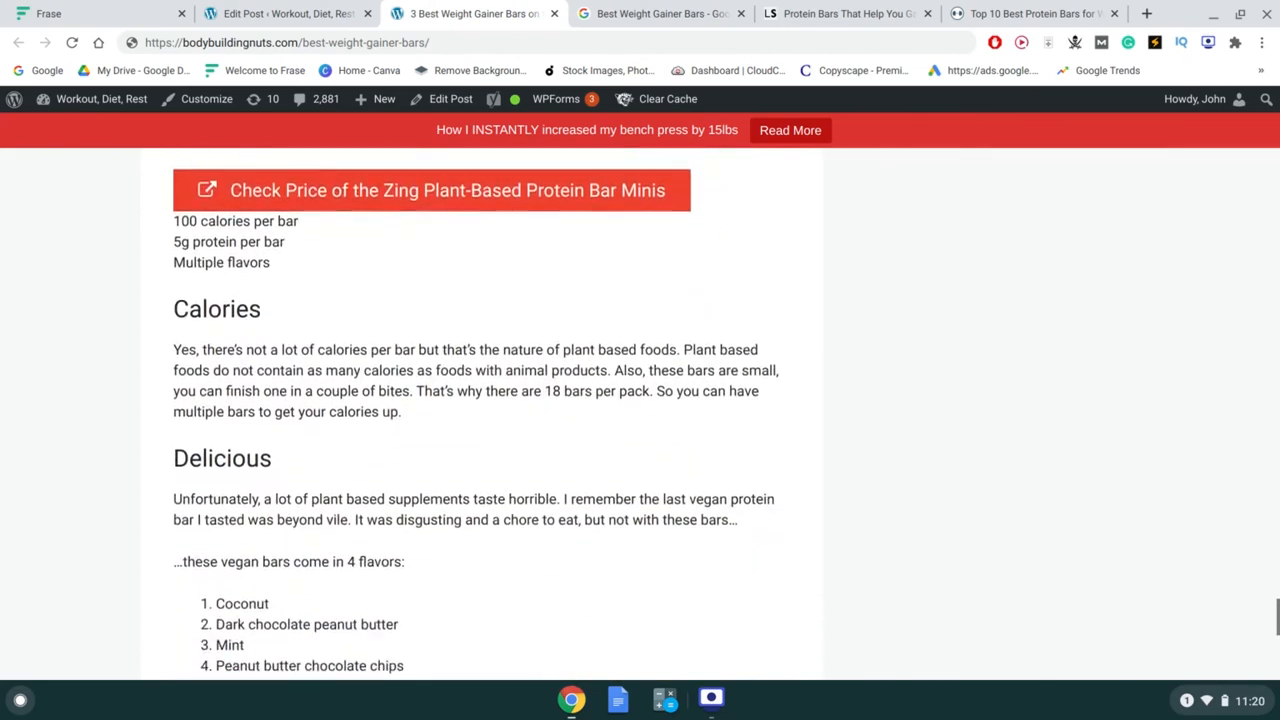
{"action": "scroll", "coordinate": [387, 500], "scroll_direction": "down", "scroll_amount": 4}
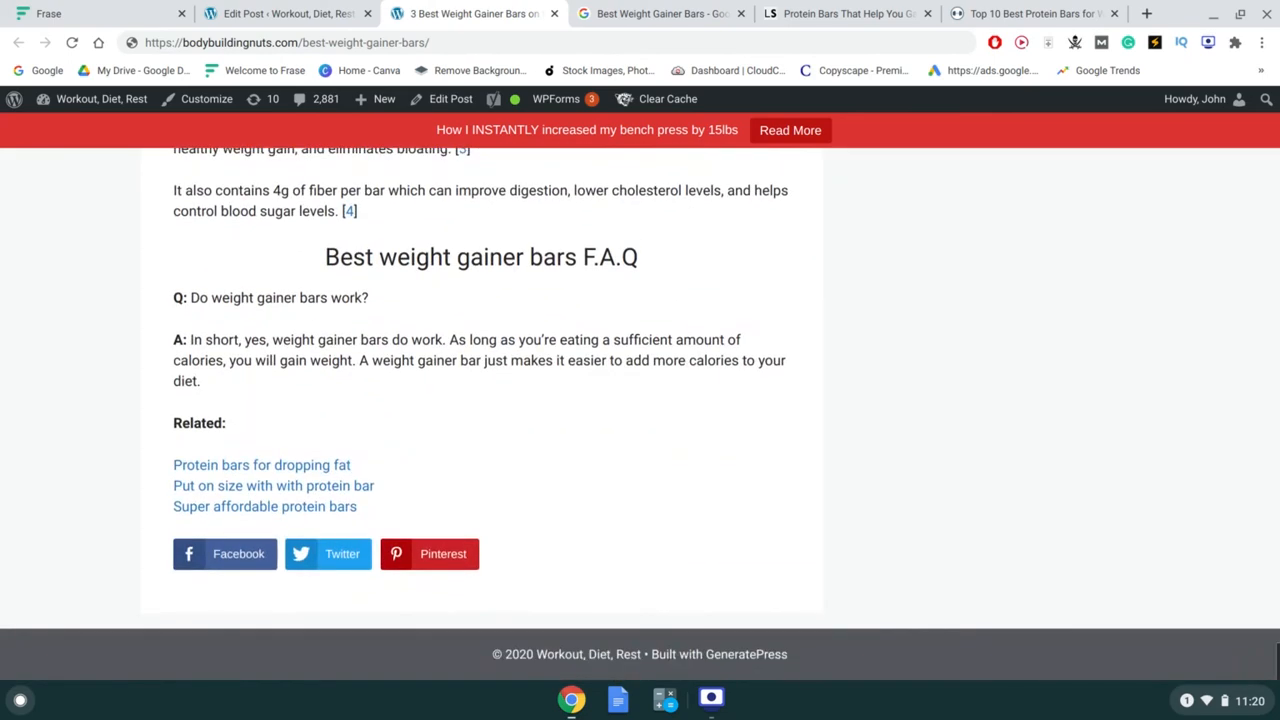
- Examine the F.A.Q. and related links closing the published post, look back over its earlier sections, and return to the Frase document
{"action": "left_click_drag", "start_coordinate": [387, 513], "coordinate": [394, 451]}
{"action": "left_click", "coordinate": [383, 367]}
{"action": "scroll", "coordinate": [383, 367], "scroll_direction": "up", "scroll_amount": 10}
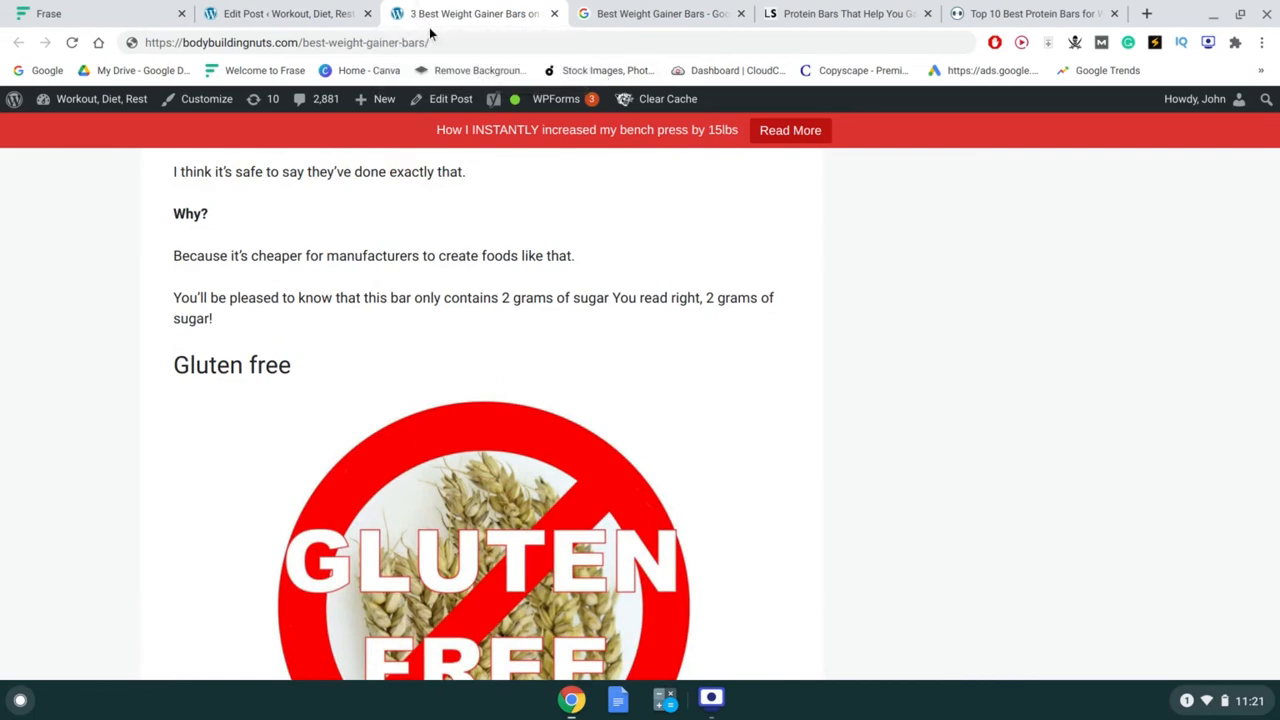
{"action": "left_click", "coordinate": [3, 6]}
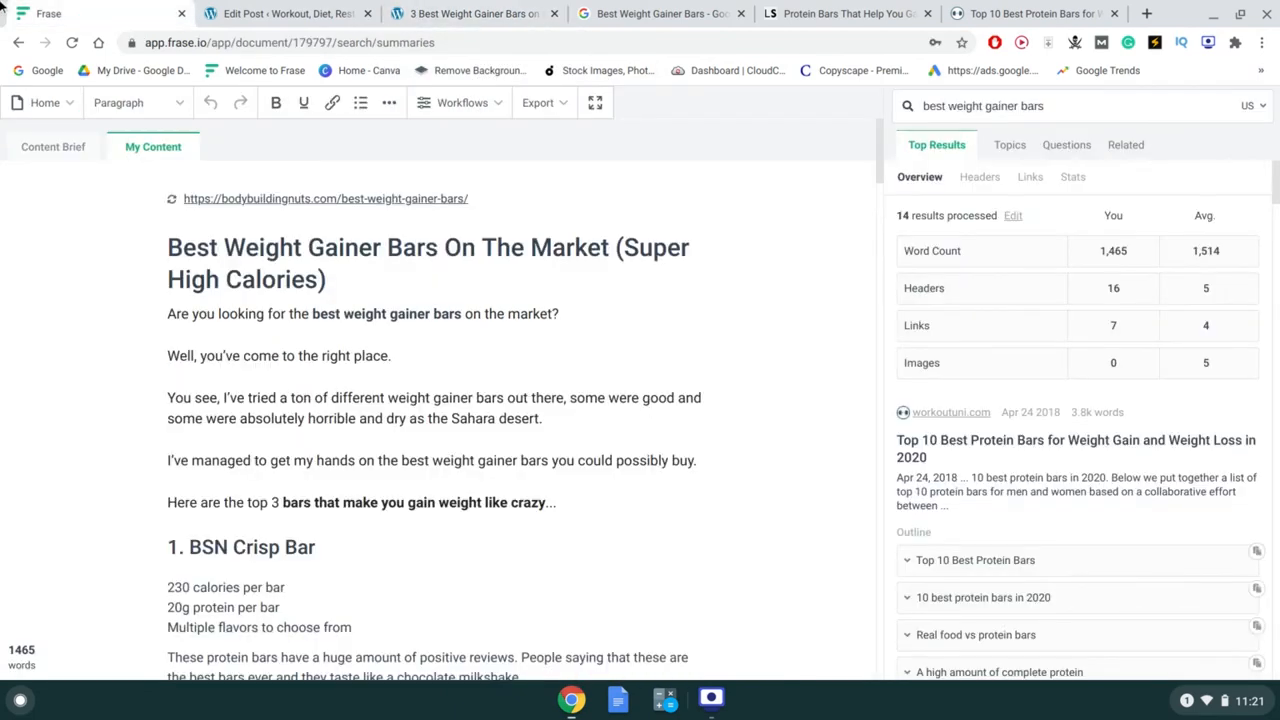